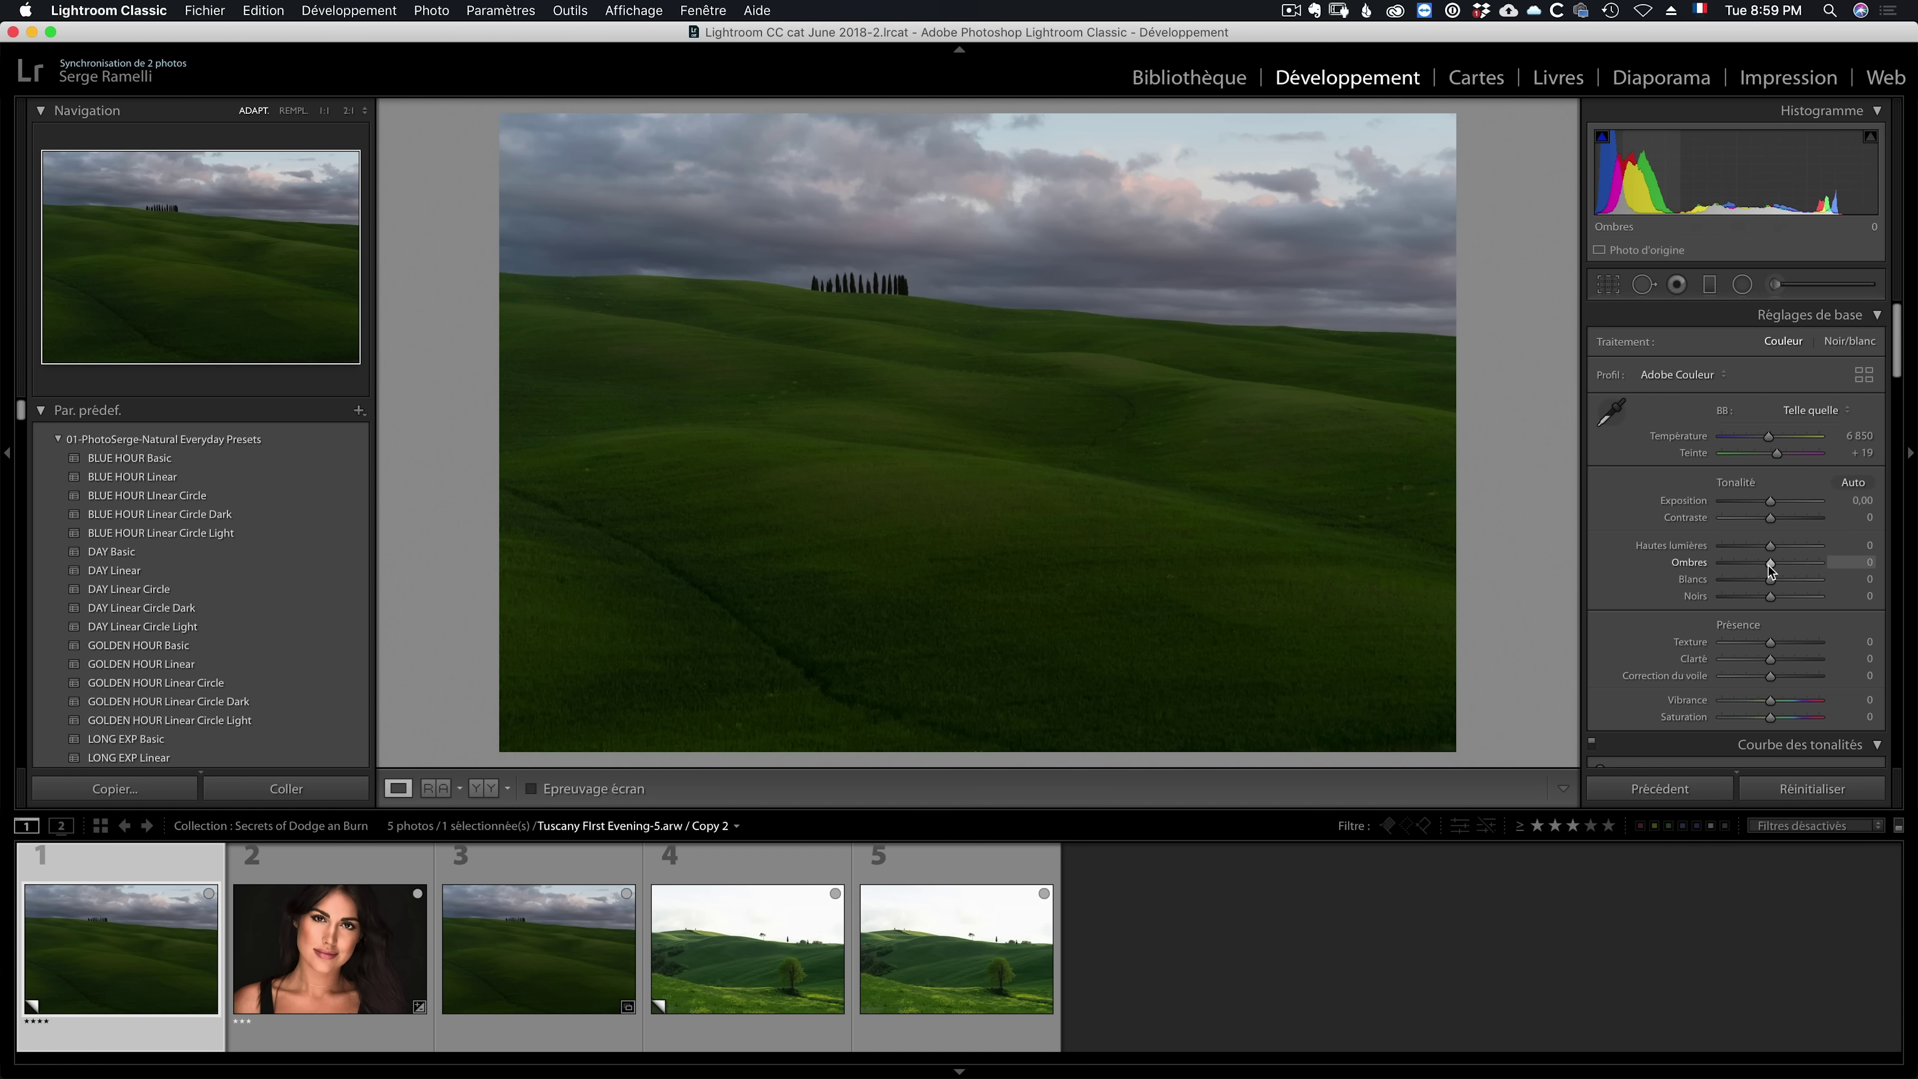
# Step: Recover the sky and open the shadows: highlights -100, shadows +100, whites +57, blacks -42
pyautogui.moveTo(1784, 565); pyautogui.dragTo(1819, 562)
pyautogui.moveTo(1770, 545); pyautogui.dragTo(1722, 545)
pyautogui.moveTo(1770, 578); pyautogui.dragTo(1805, 579)
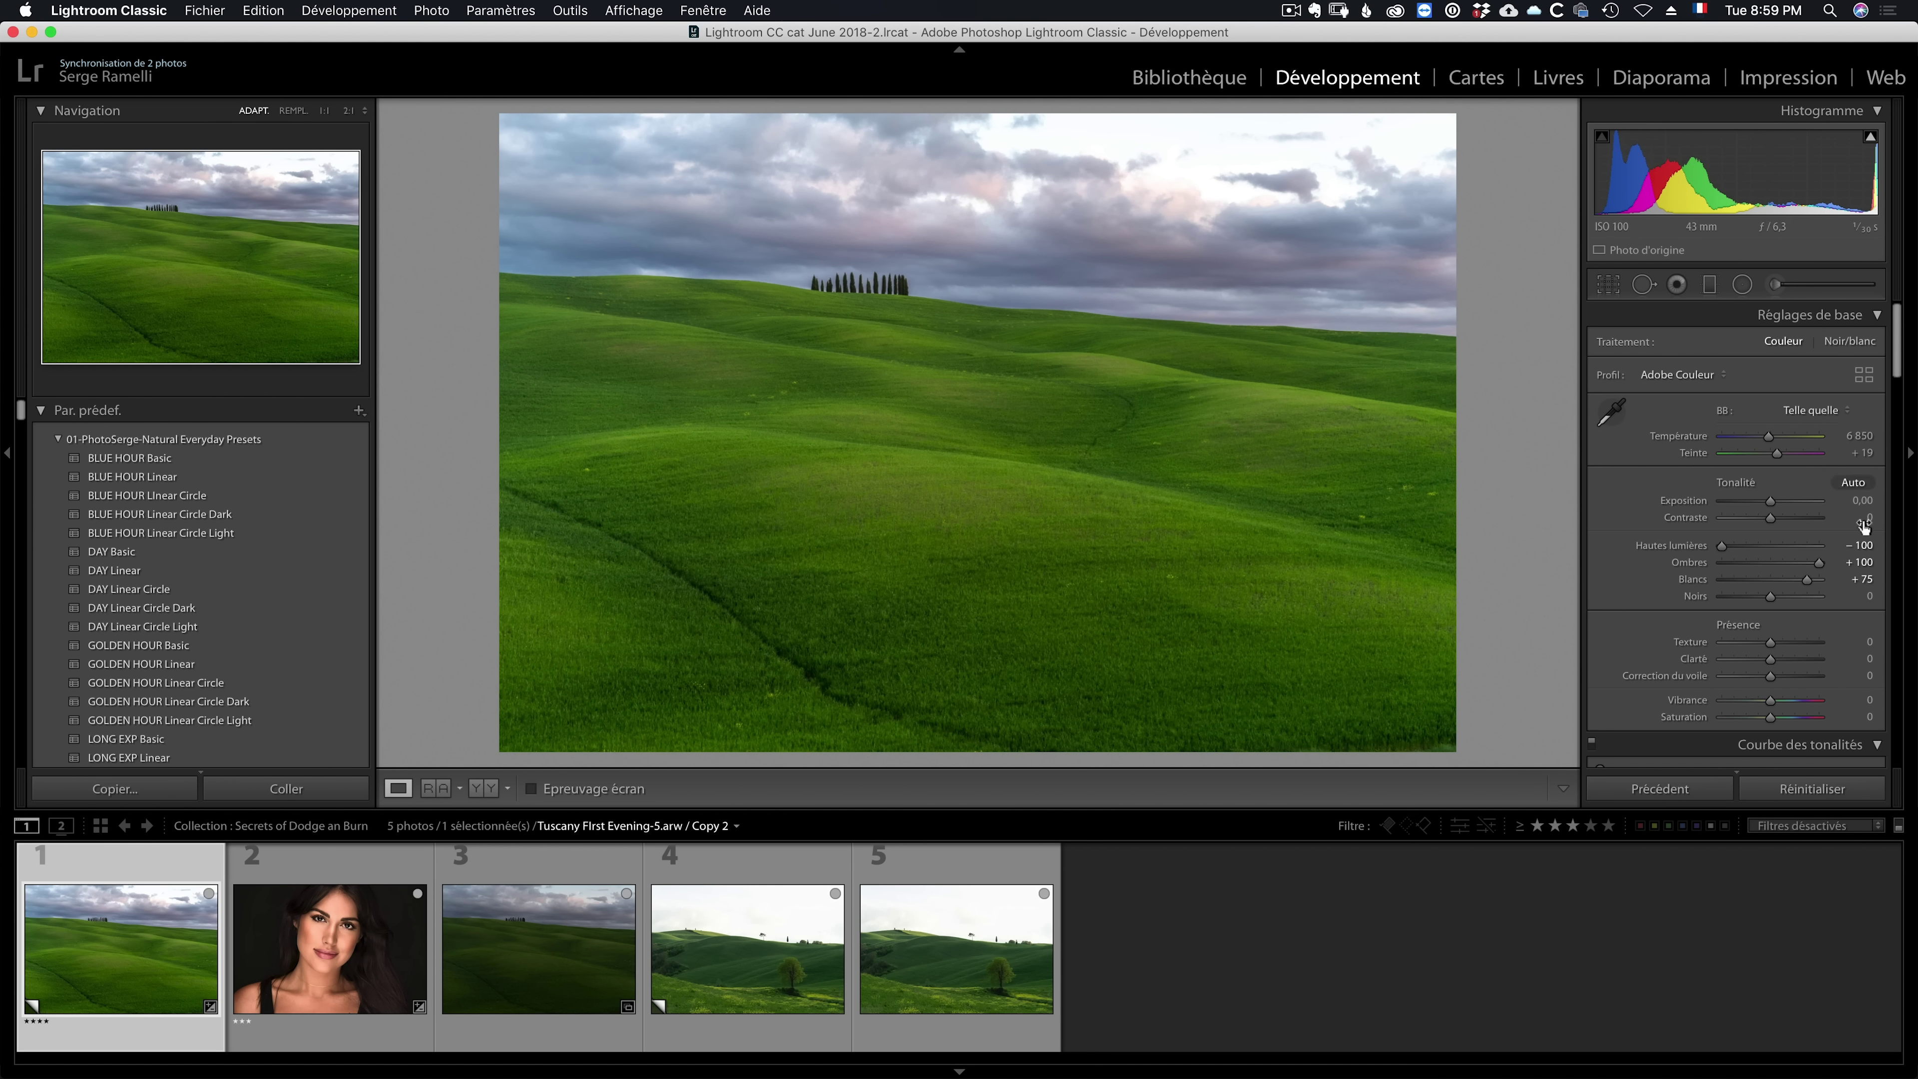
pyautogui.moveTo(1805, 586); pyautogui.dragTo(1795, 591)
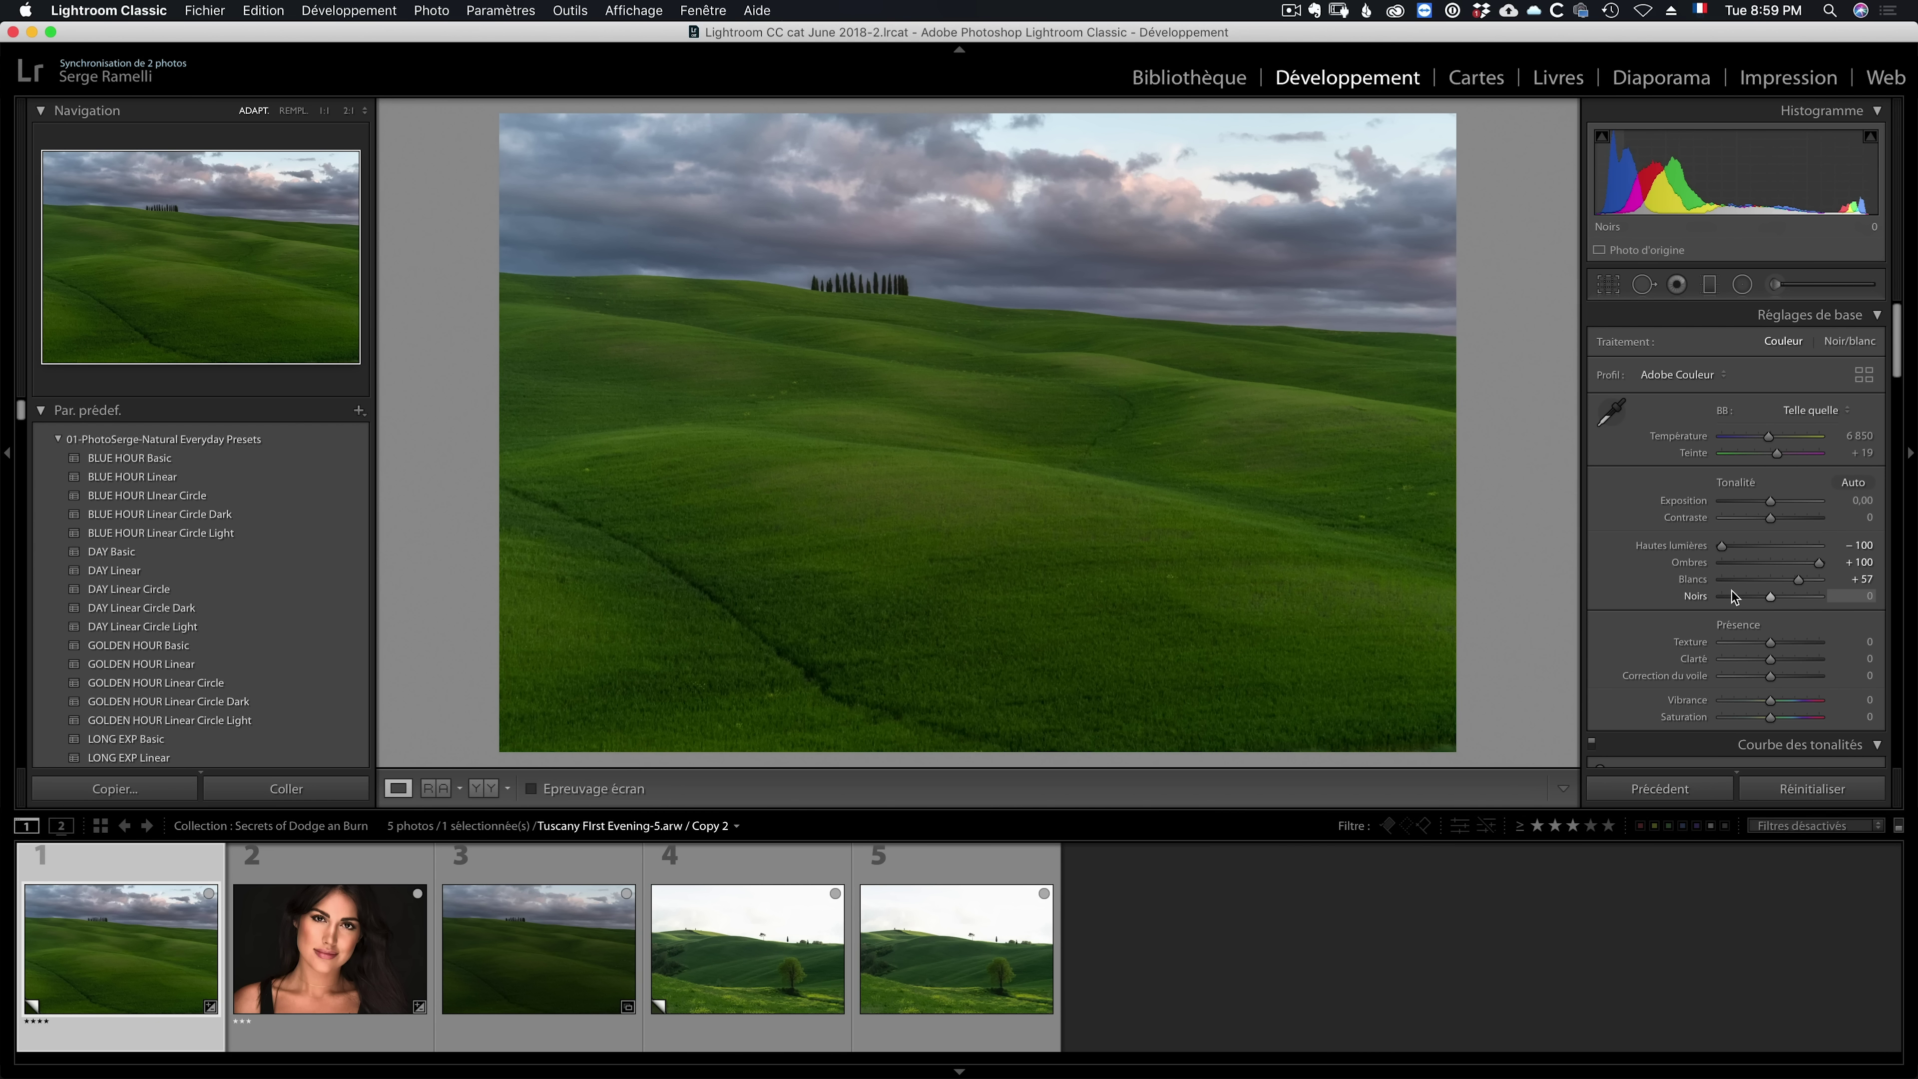
pyautogui.moveTo(1770, 596); pyautogui.dragTo(1752, 597)
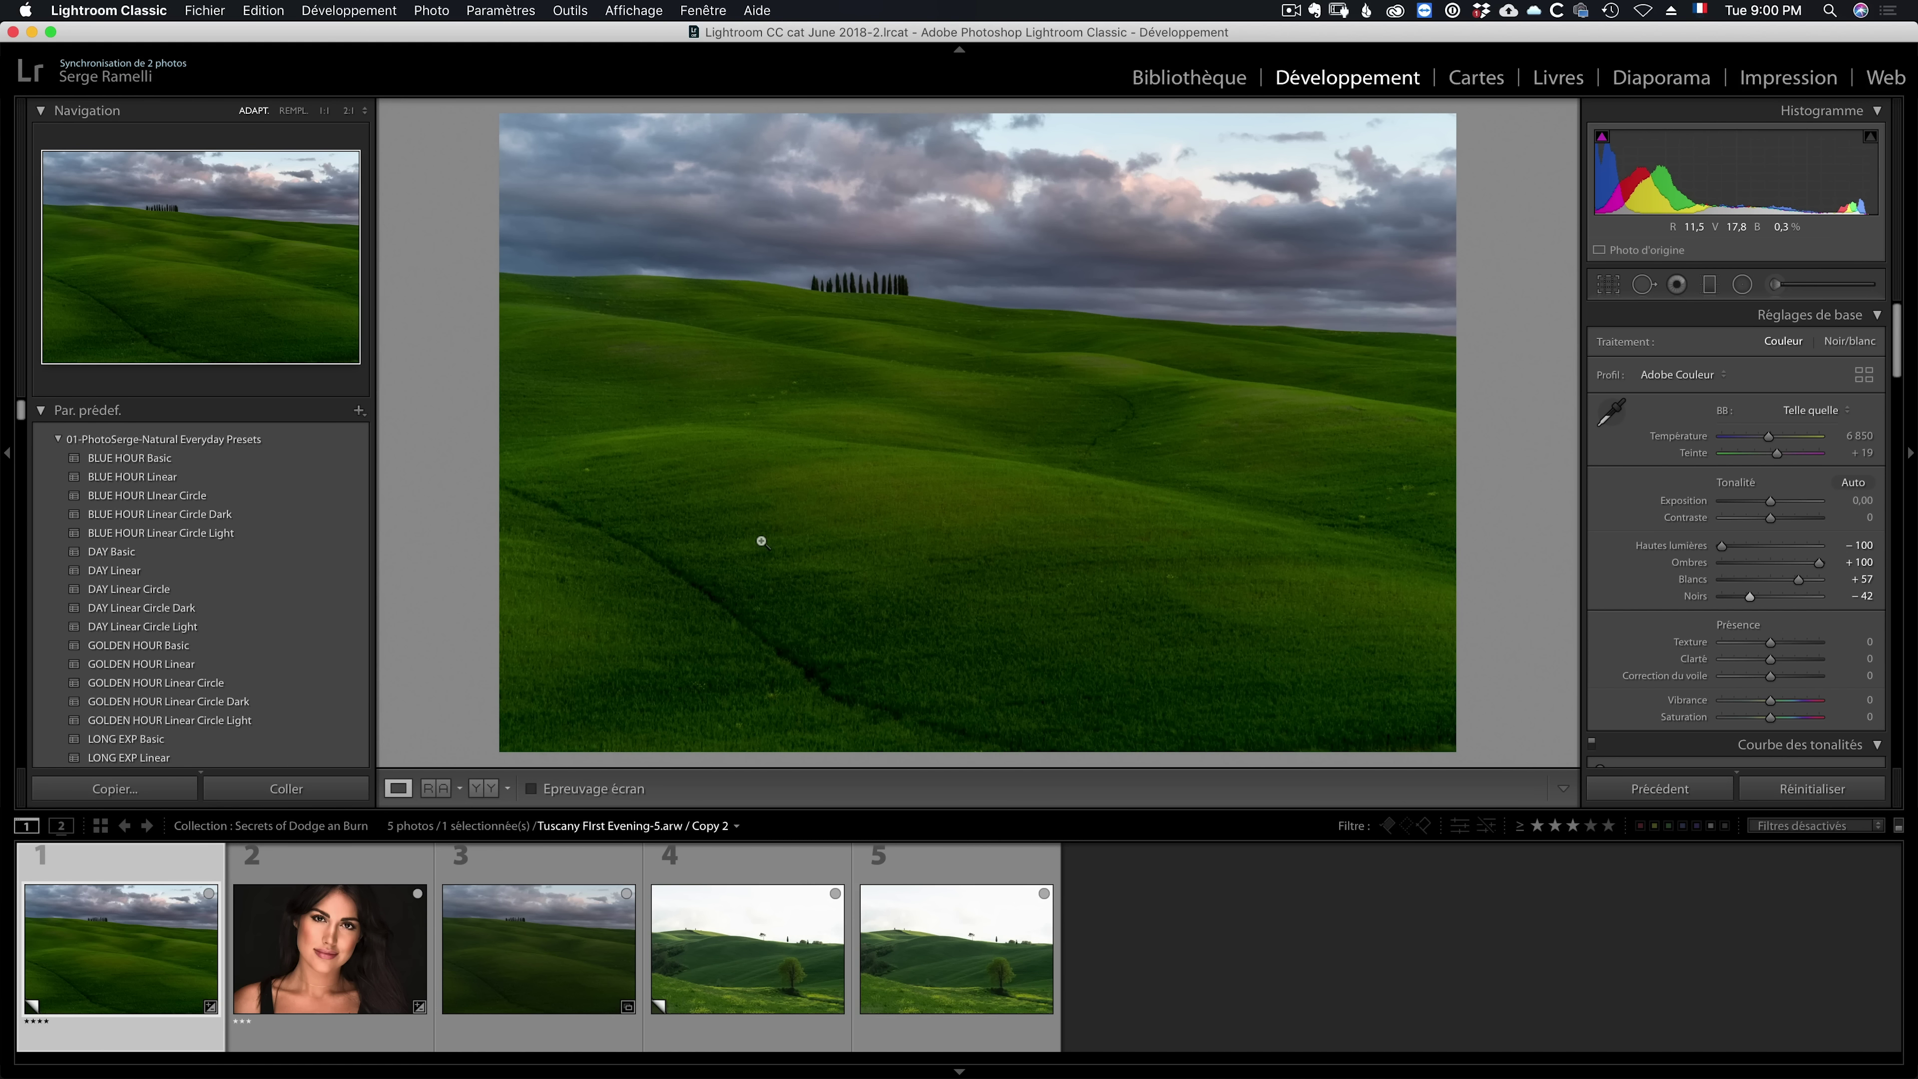
pyautogui.click(1819, 410)
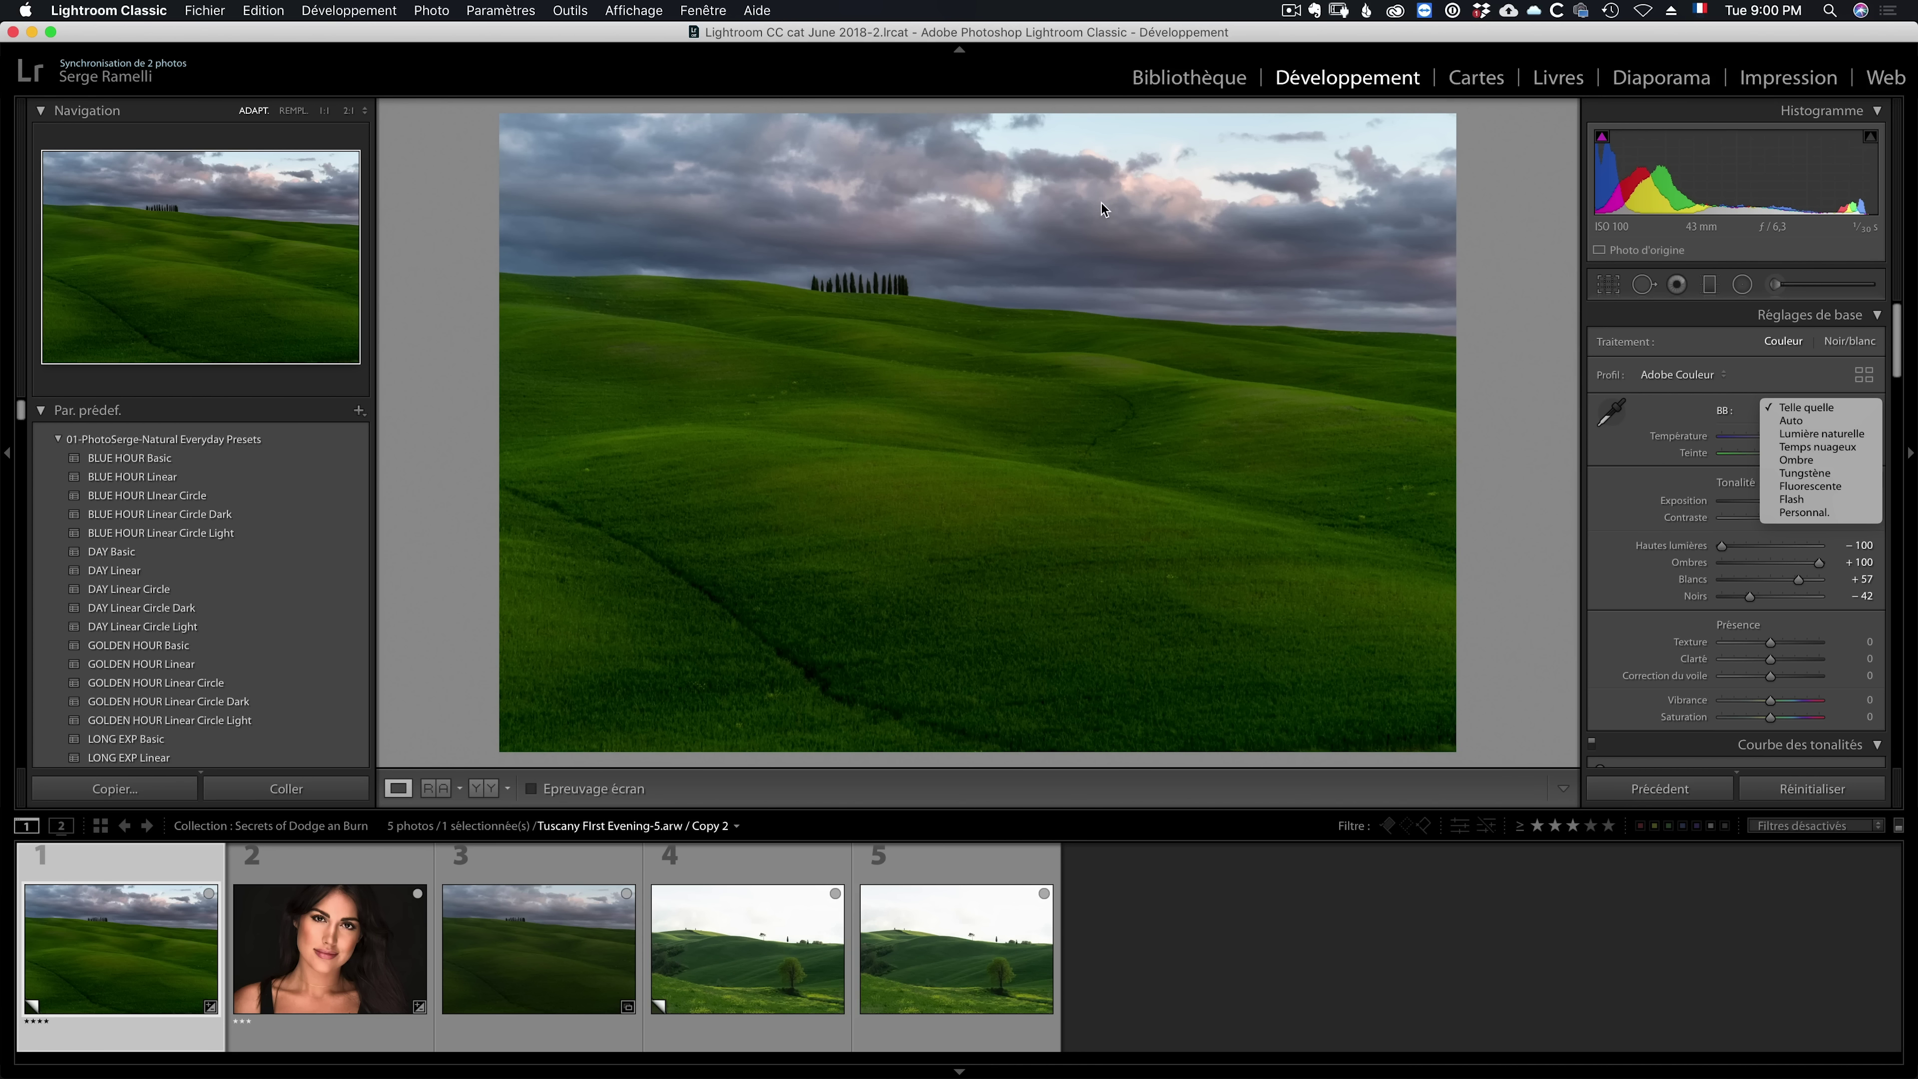
# Step: Apply the Ombre white balance (7500), tint +34 and contrast +26
pyautogui.click(1822, 459)
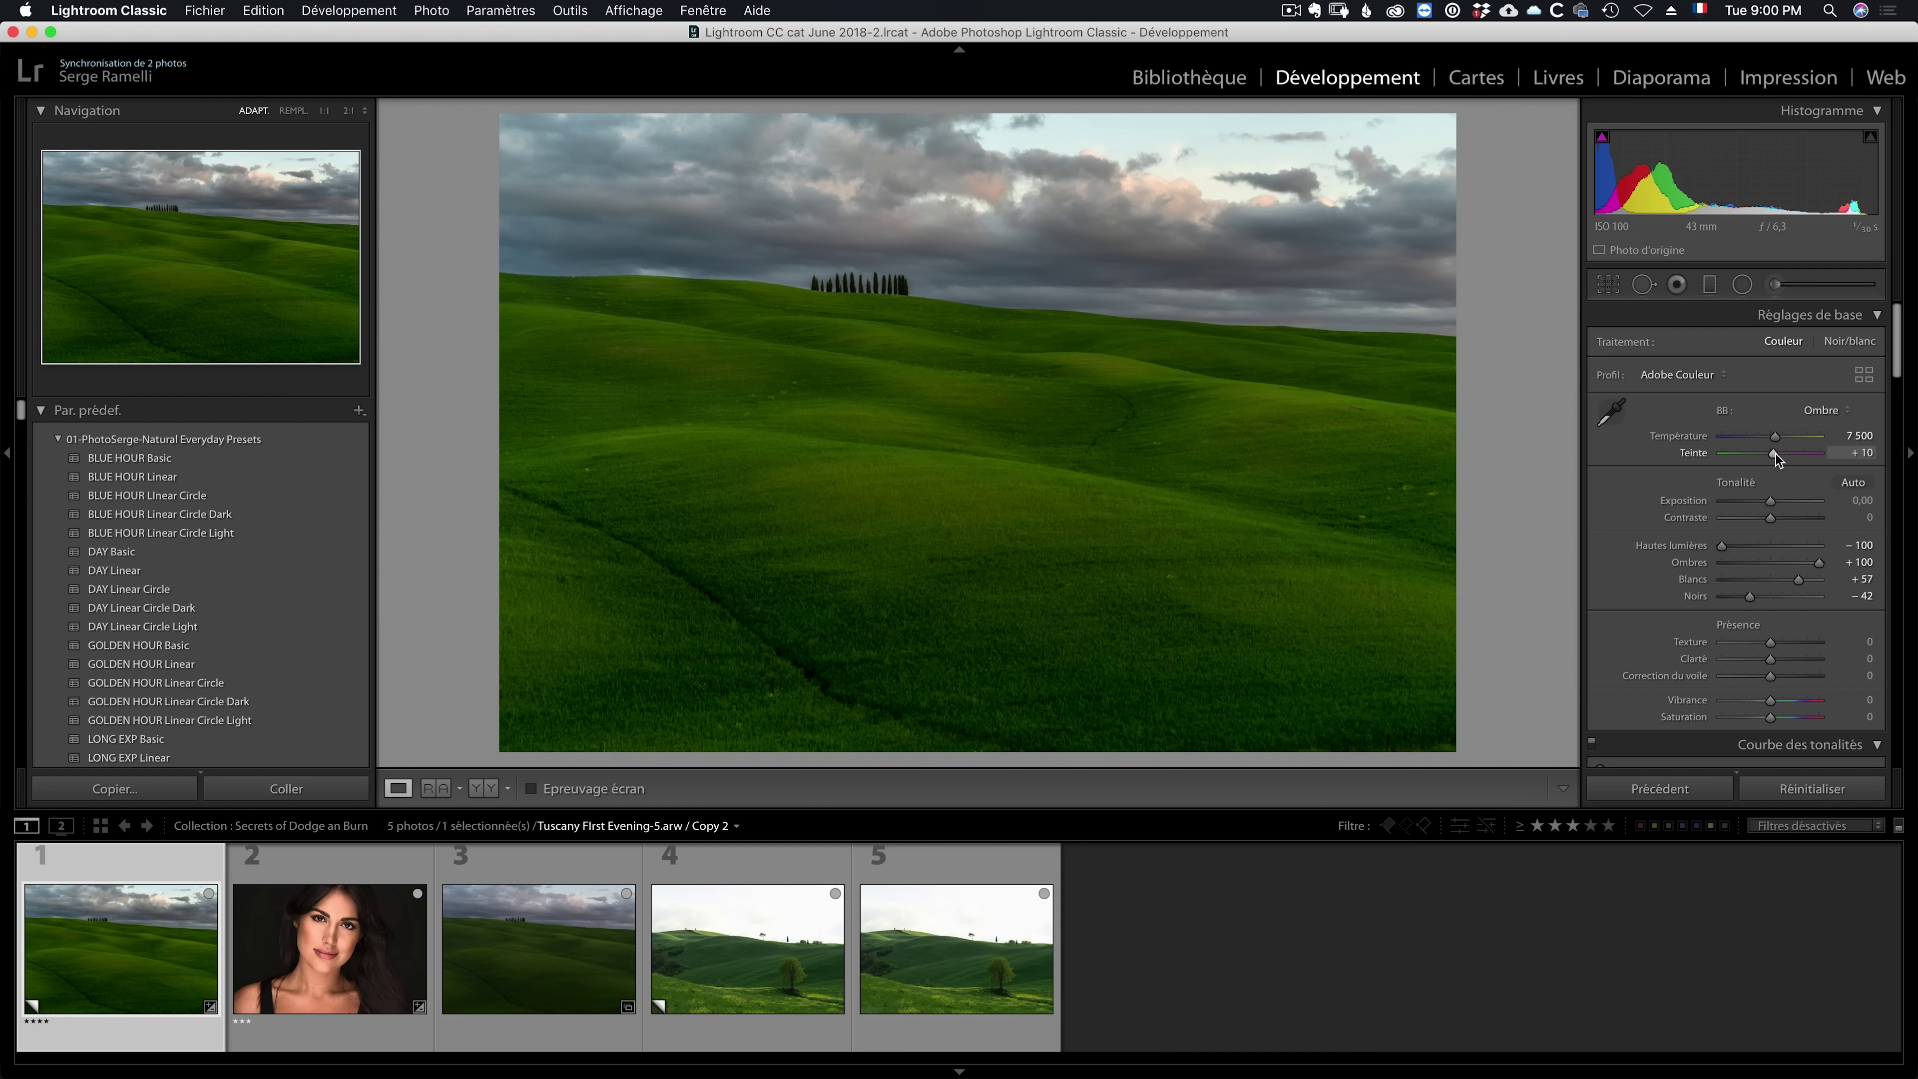
pyautogui.moveTo(1776, 454); pyautogui.dragTo(1783, 456)
pyautogui.moveTo(1770, 519); pyautogui.dragTo(1782, 519)
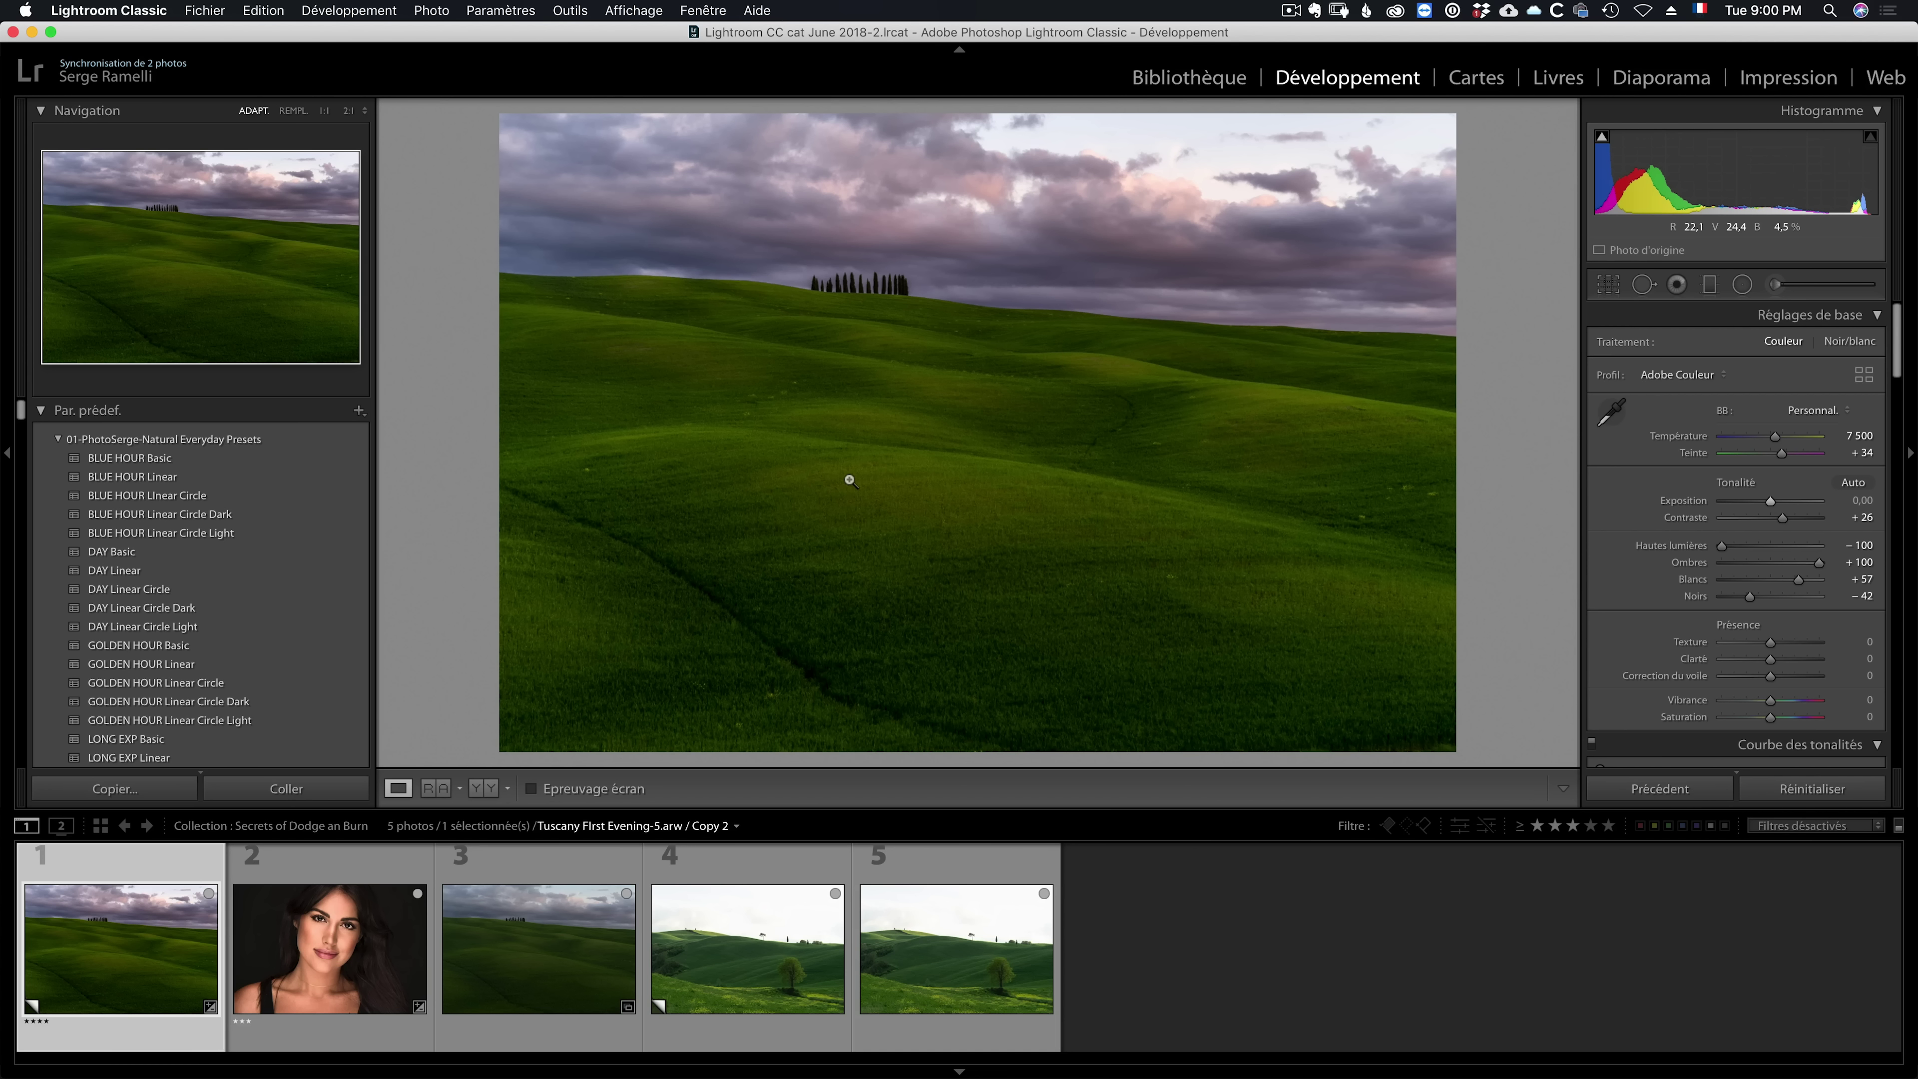
pyautogui.click(1774, 285)
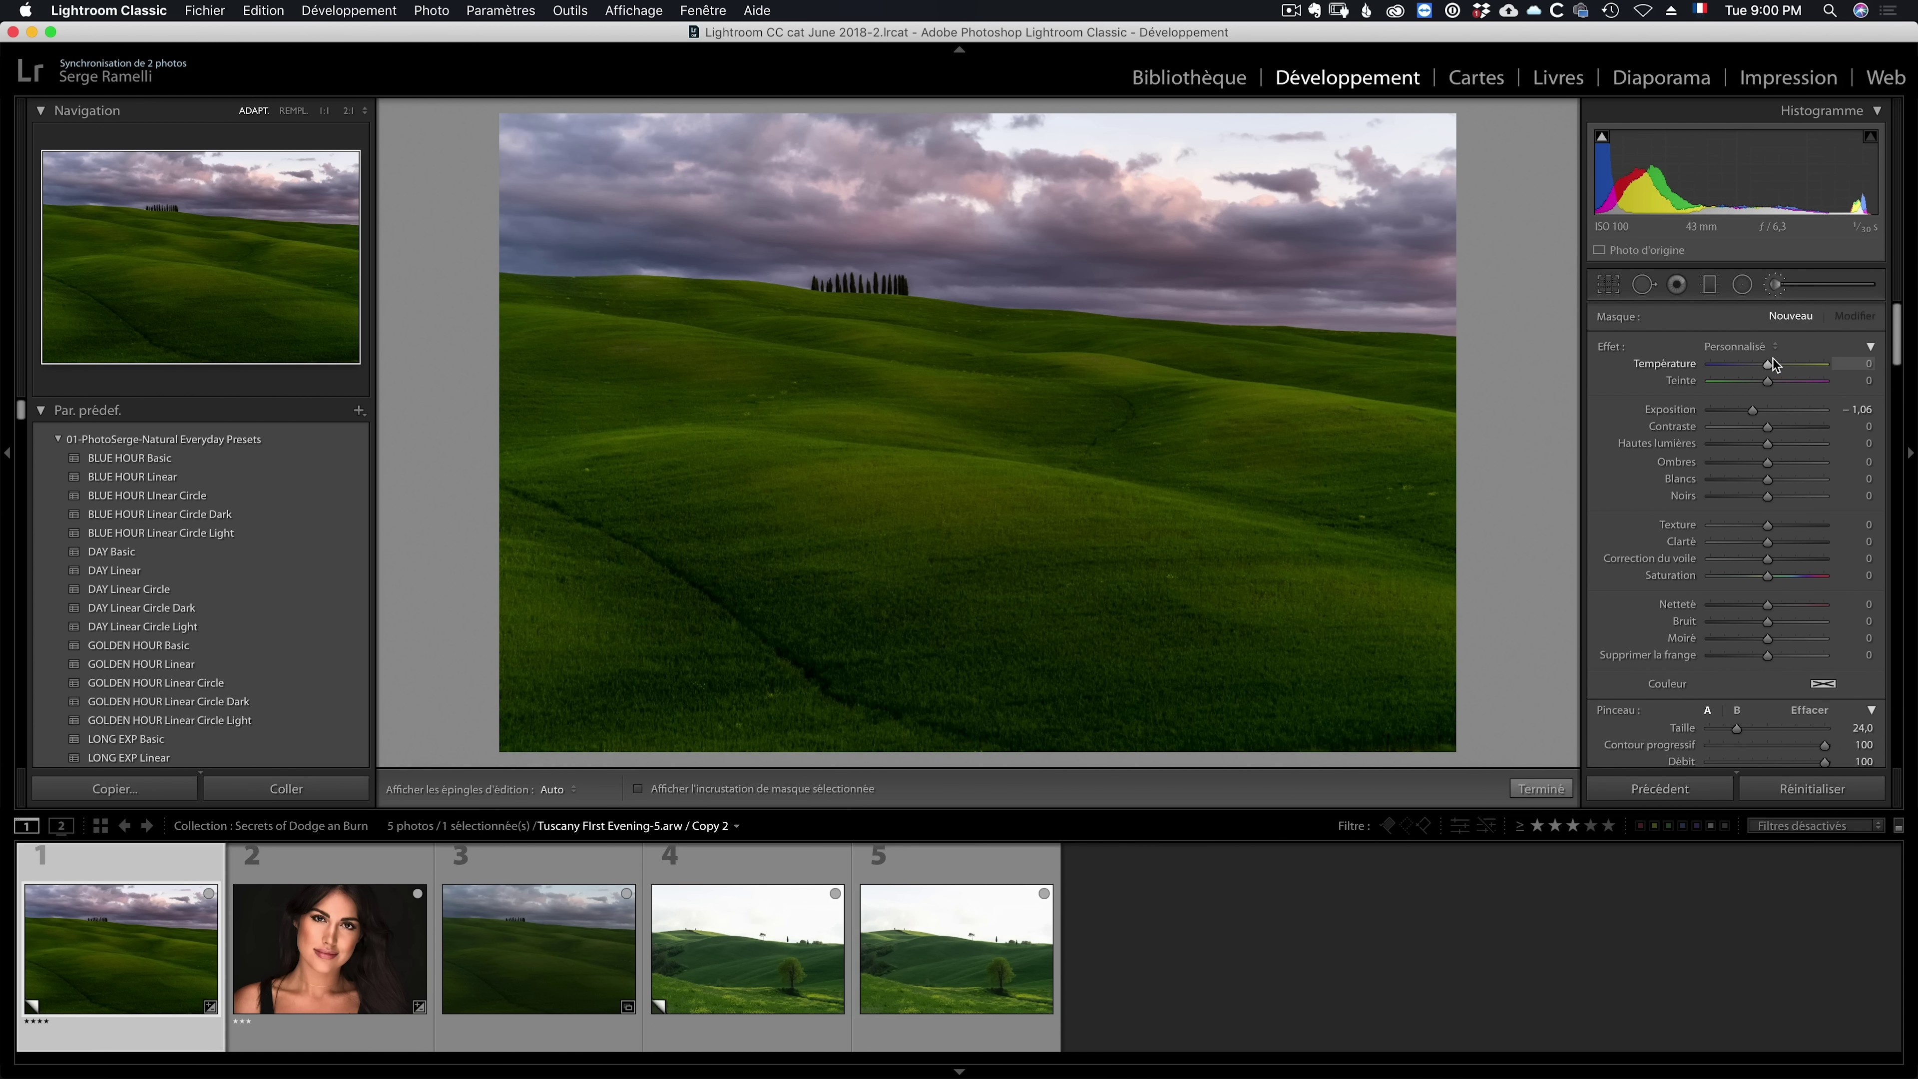
# Step: Reset the brush effect, then set brush exposure 0.70 and brush size 12
pyautogui.doubleClick(1611, 348)
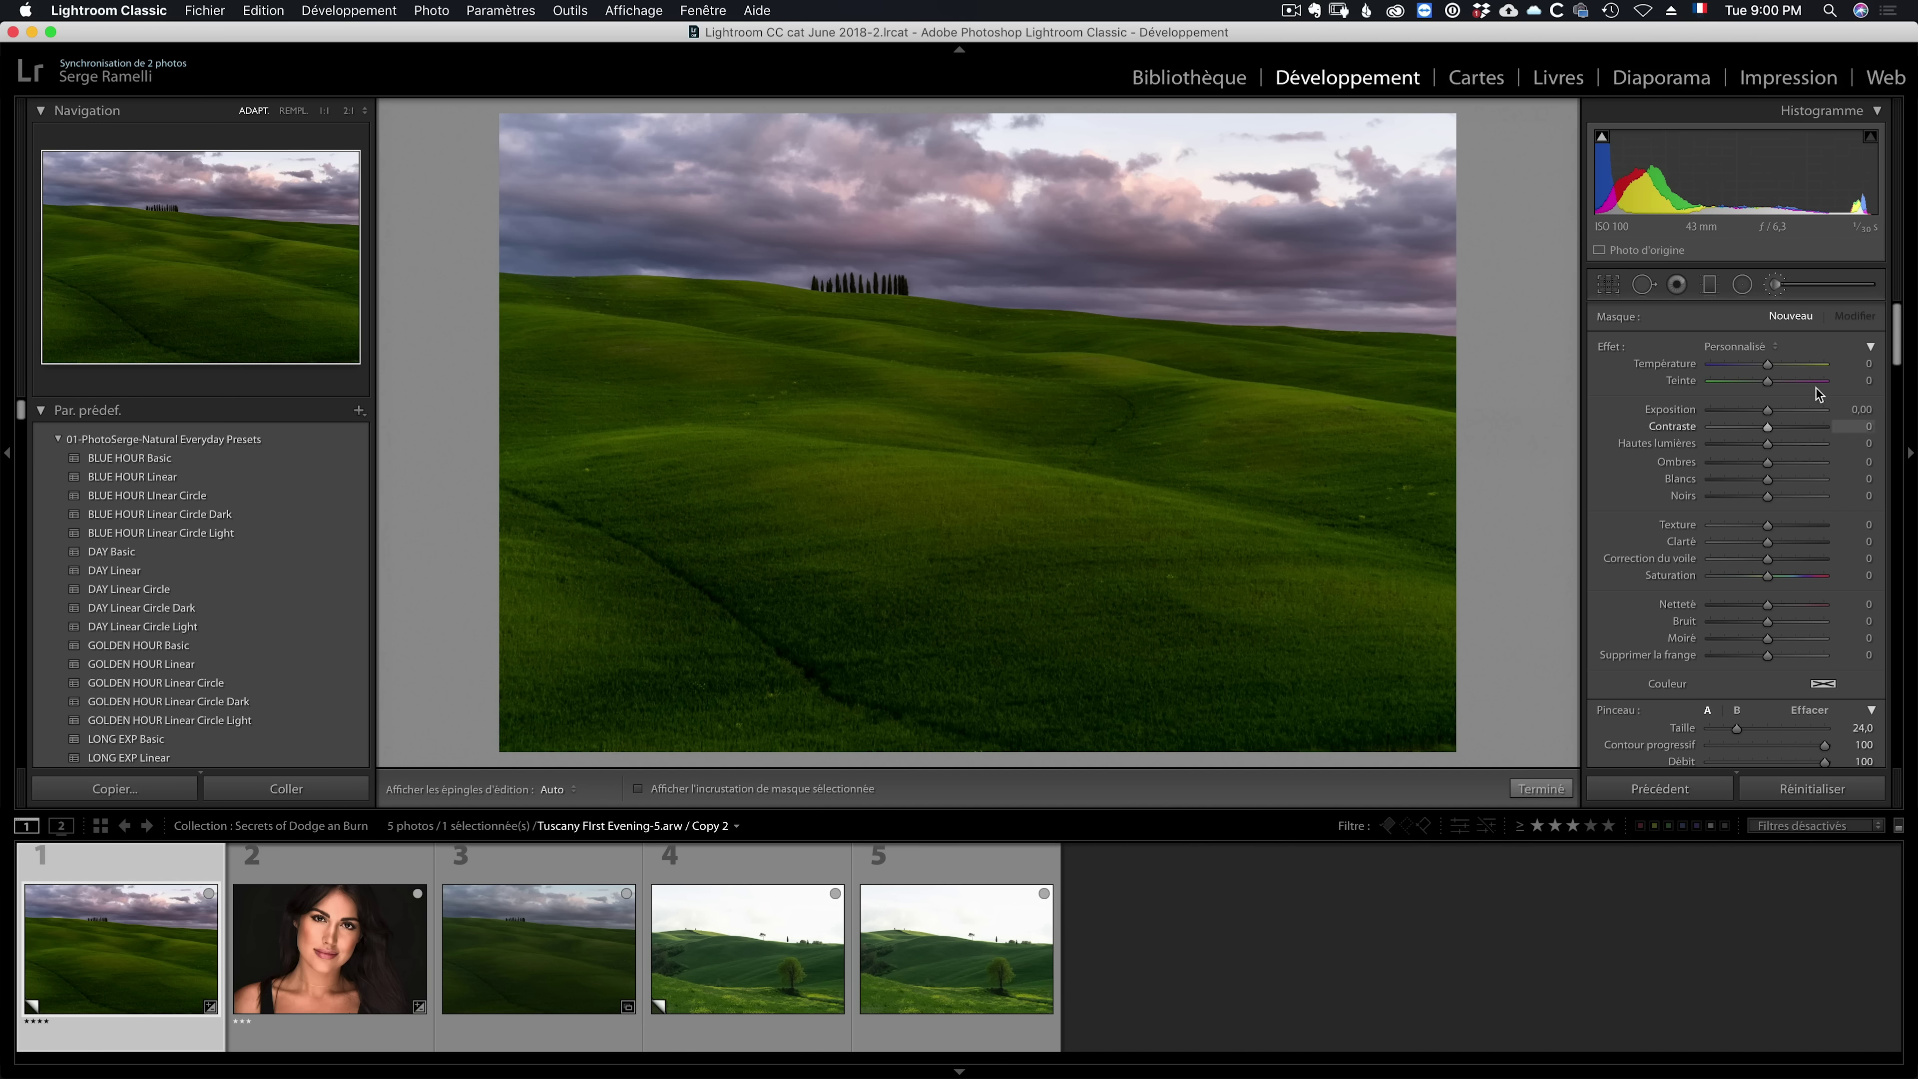
pyautogui.scroll(-1, 1803, 673)
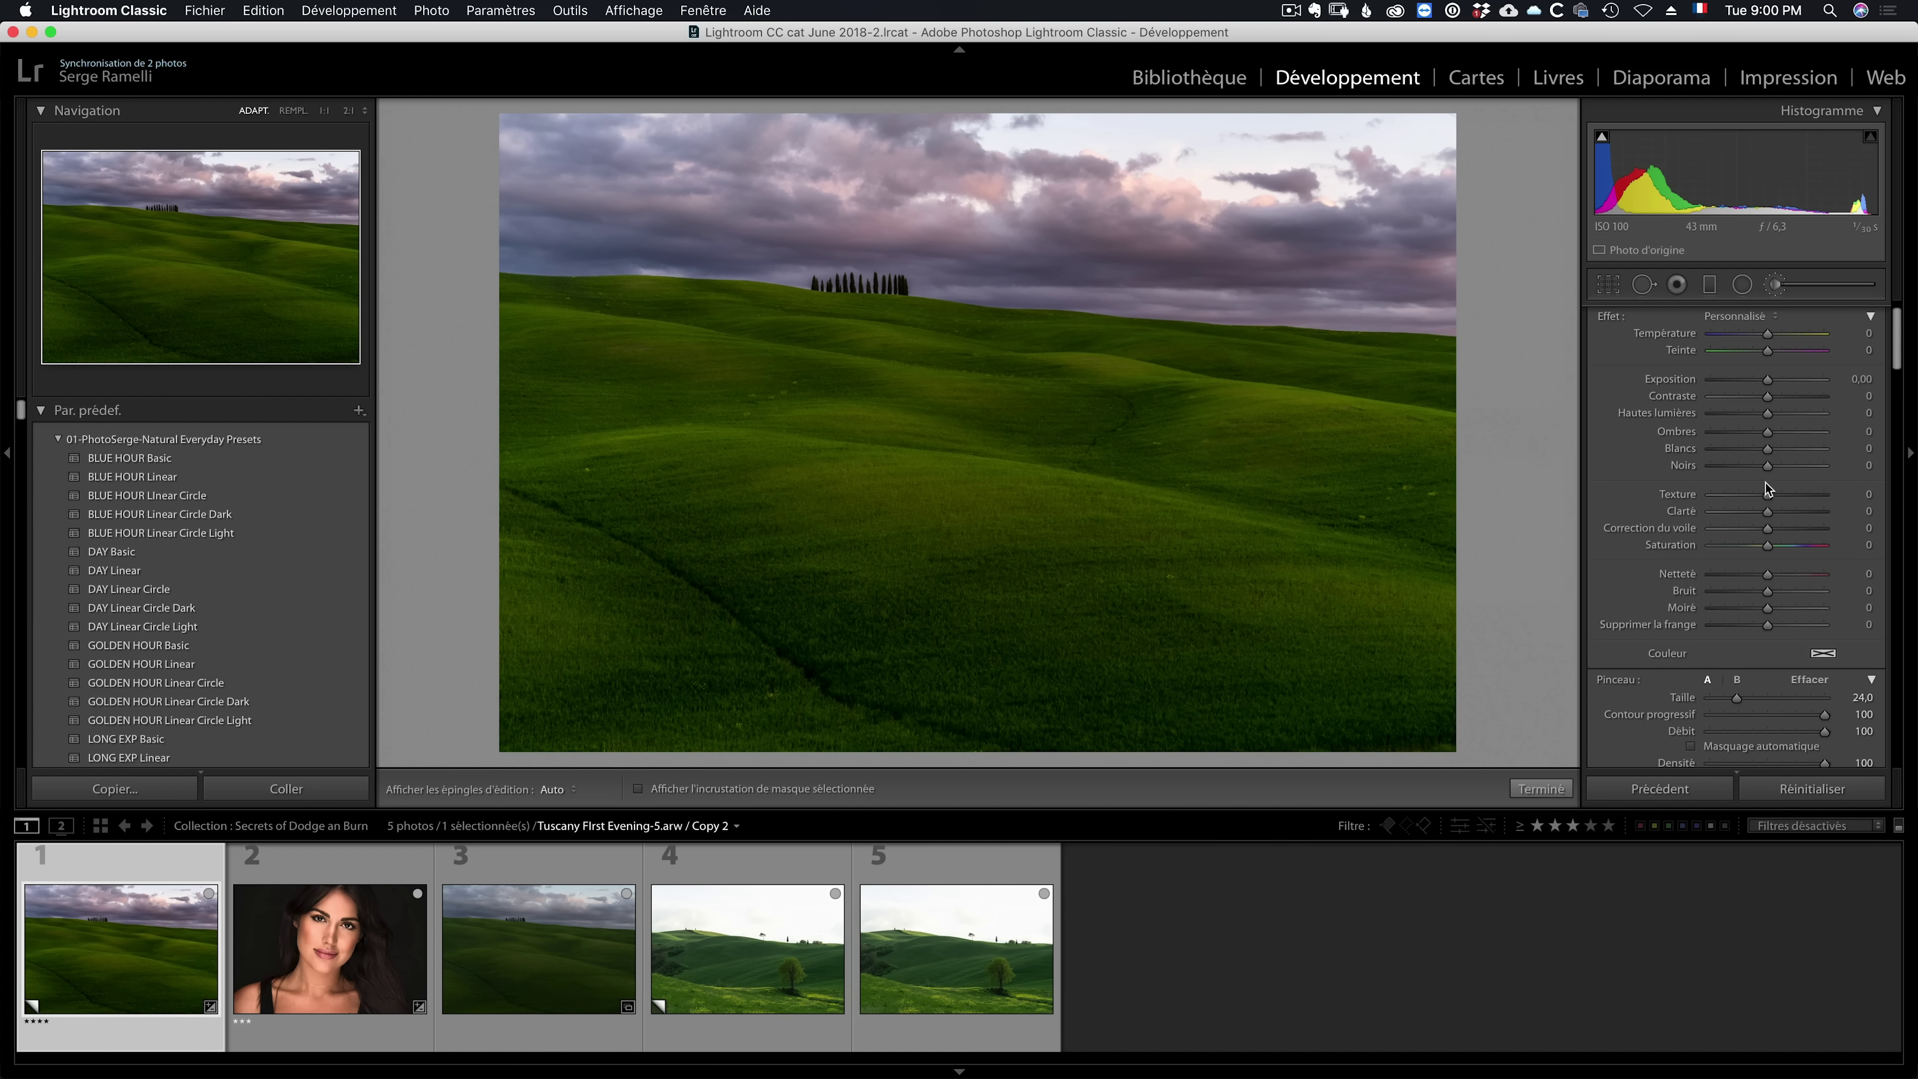
pyautogui.moveTo(1770, 381); pyautogui.dragTo(1773, 383)
pyautogui.scroll(-1, 1673, 711)
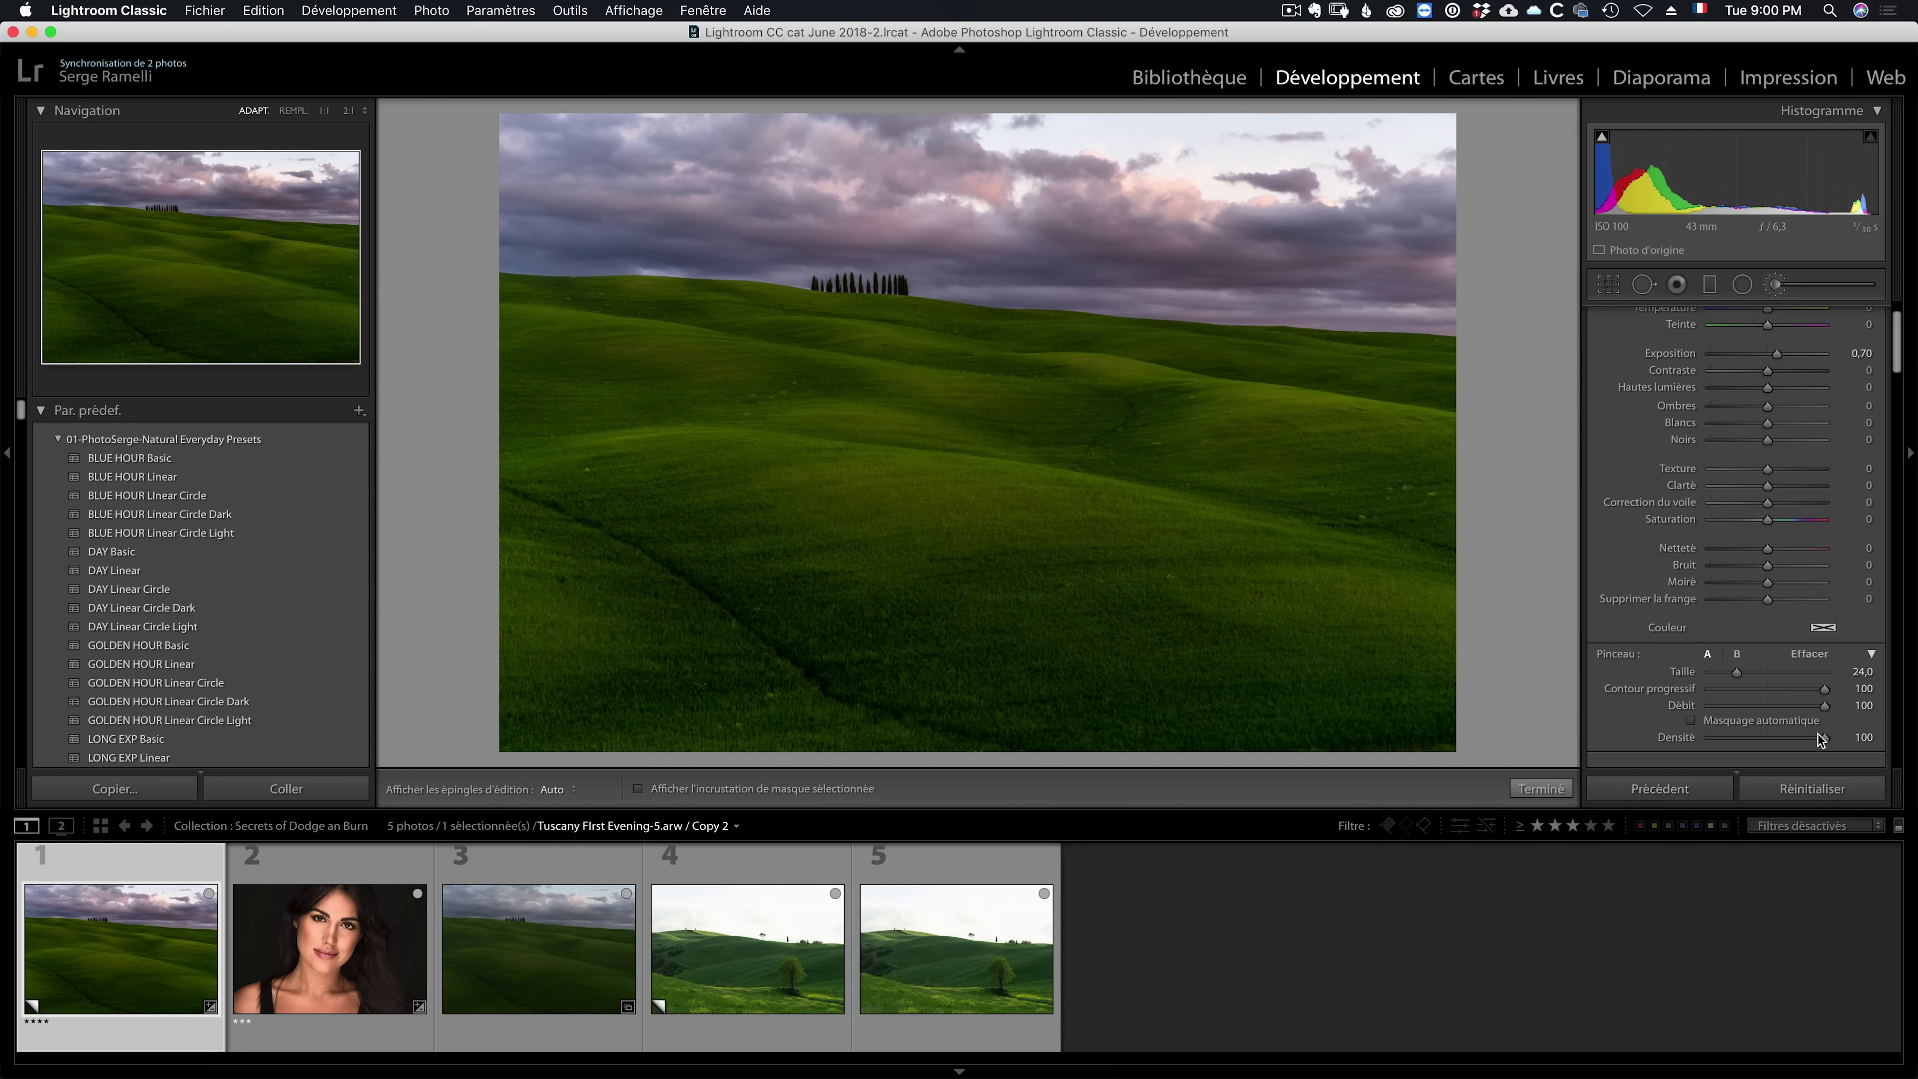
pyautogui.scroll(-2, 1341, 425)
pyautogui.scroll(-5, 1337, 421)
# Step: Paint test brightening strokes across the left and right hills, then delete them
pyautogui.press('h')
pyautogui.moveTo(1229, 416); pyautogui.dragTo(1403, 418)
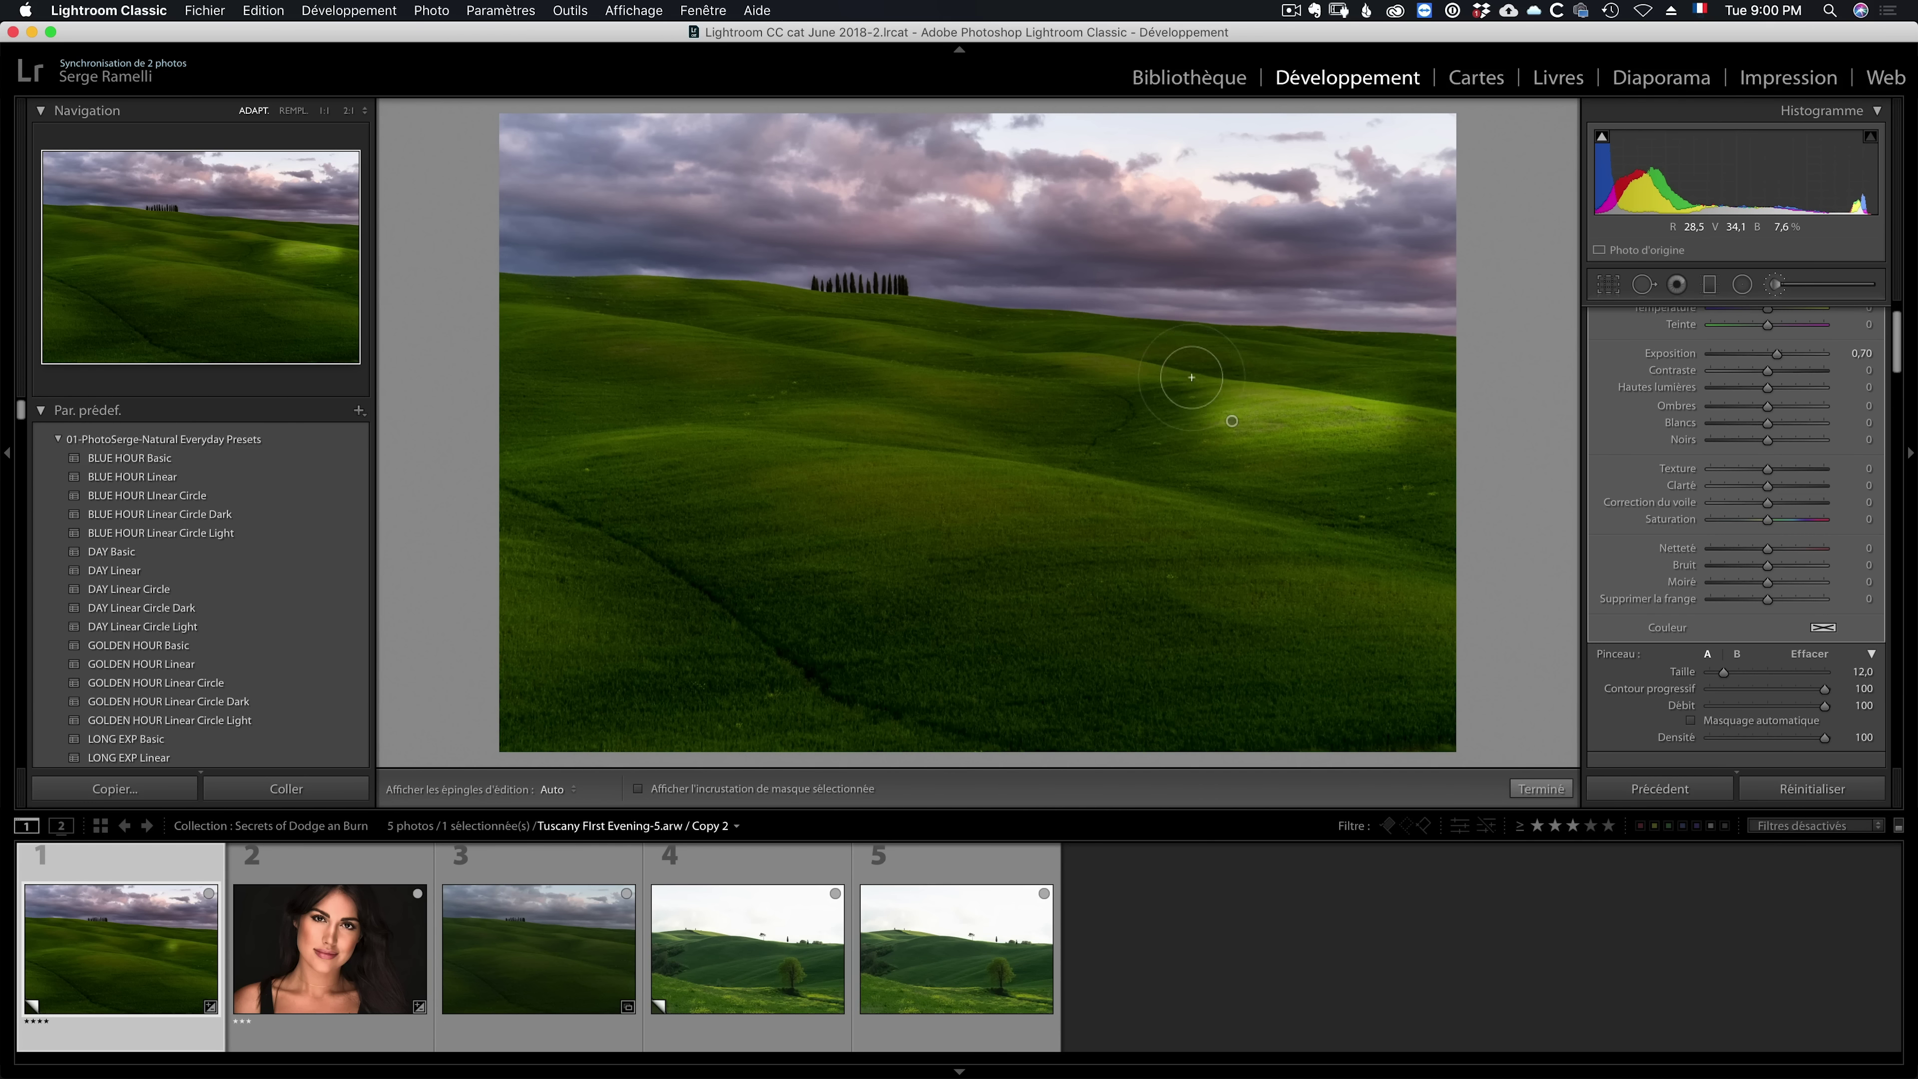
pyautogui.moveTo(846, 491); pyautogui.dragTo(974, 499)
pyautogui.press('h')
pyautogui.click(678, 492)
pyautogui.click(614, 449)
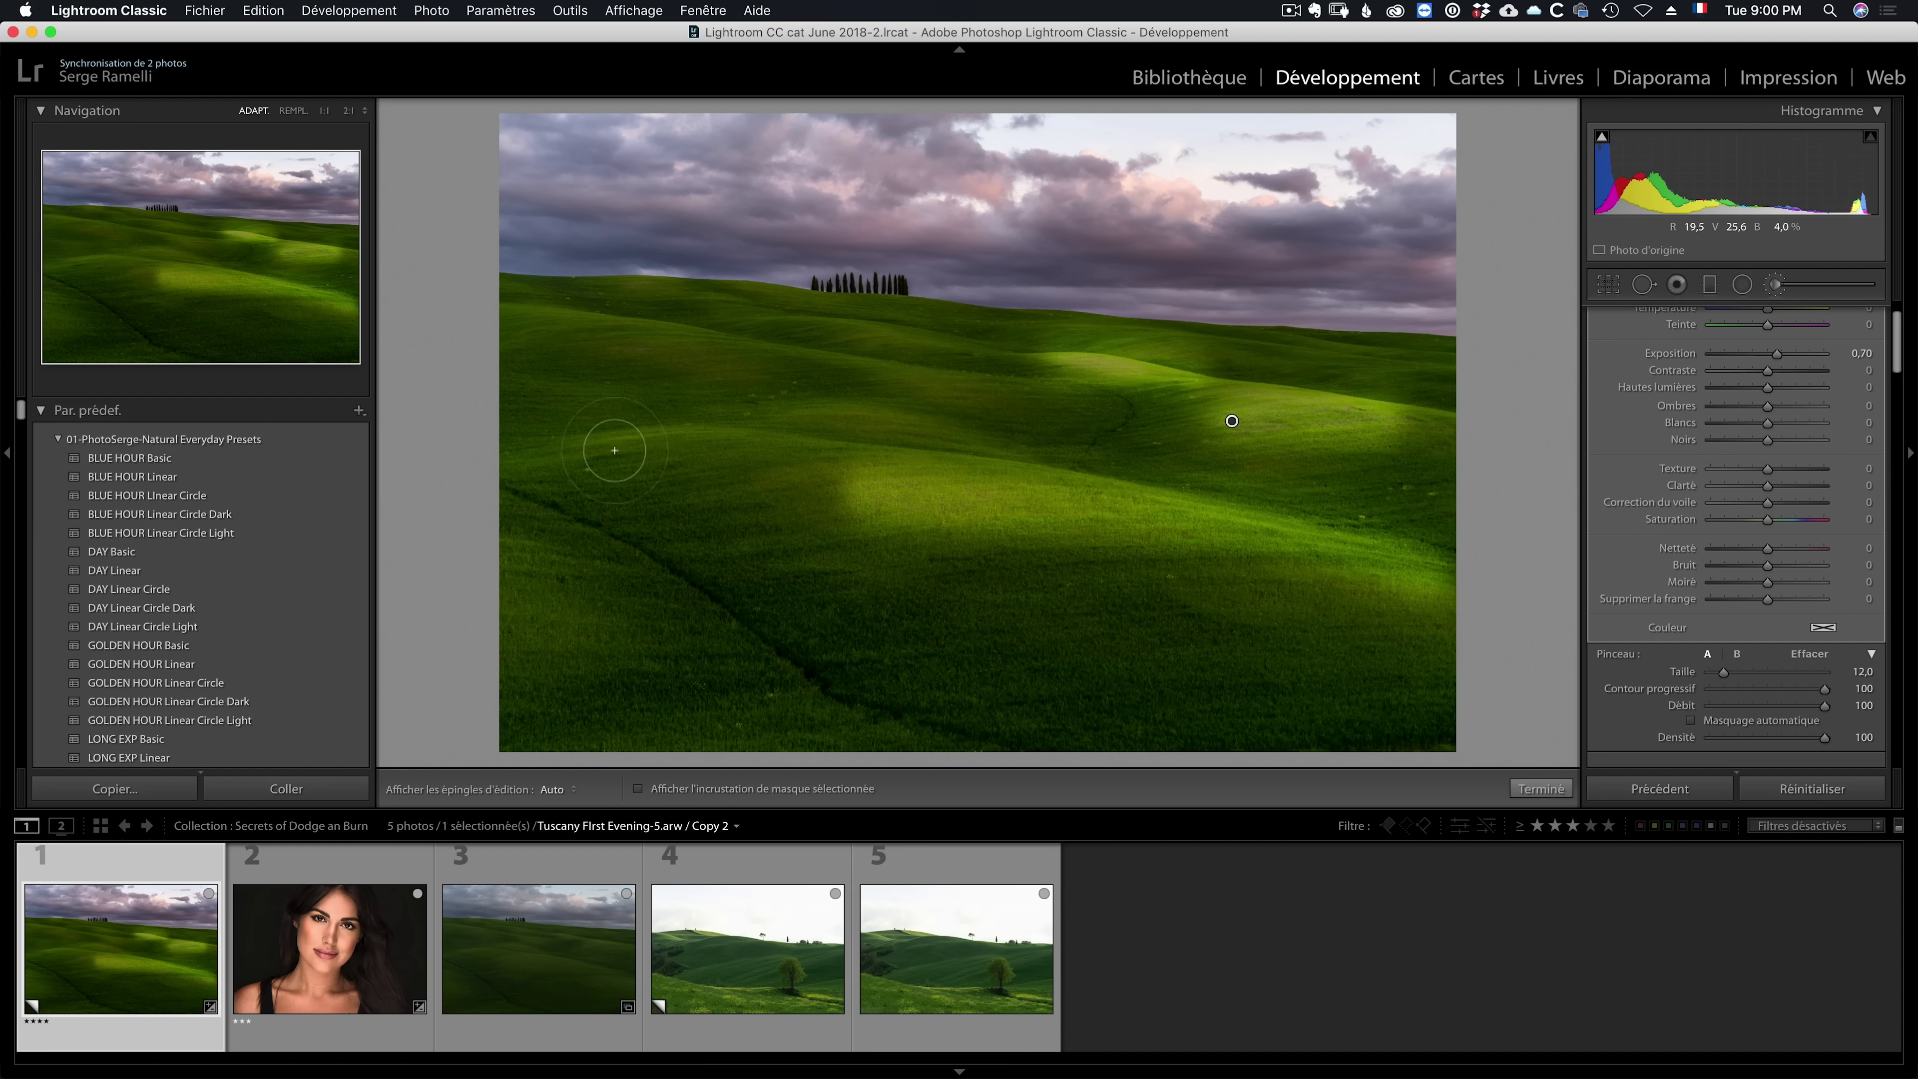
pyautogui.click(569, 562)
pyautogui.moveTo(575, 601); pyautogui.dragTo(808, 722)
pyautogui.click(634, 391)
pyautogui.moveTo(593, 337); pyautogui.dragTo(785, 400)
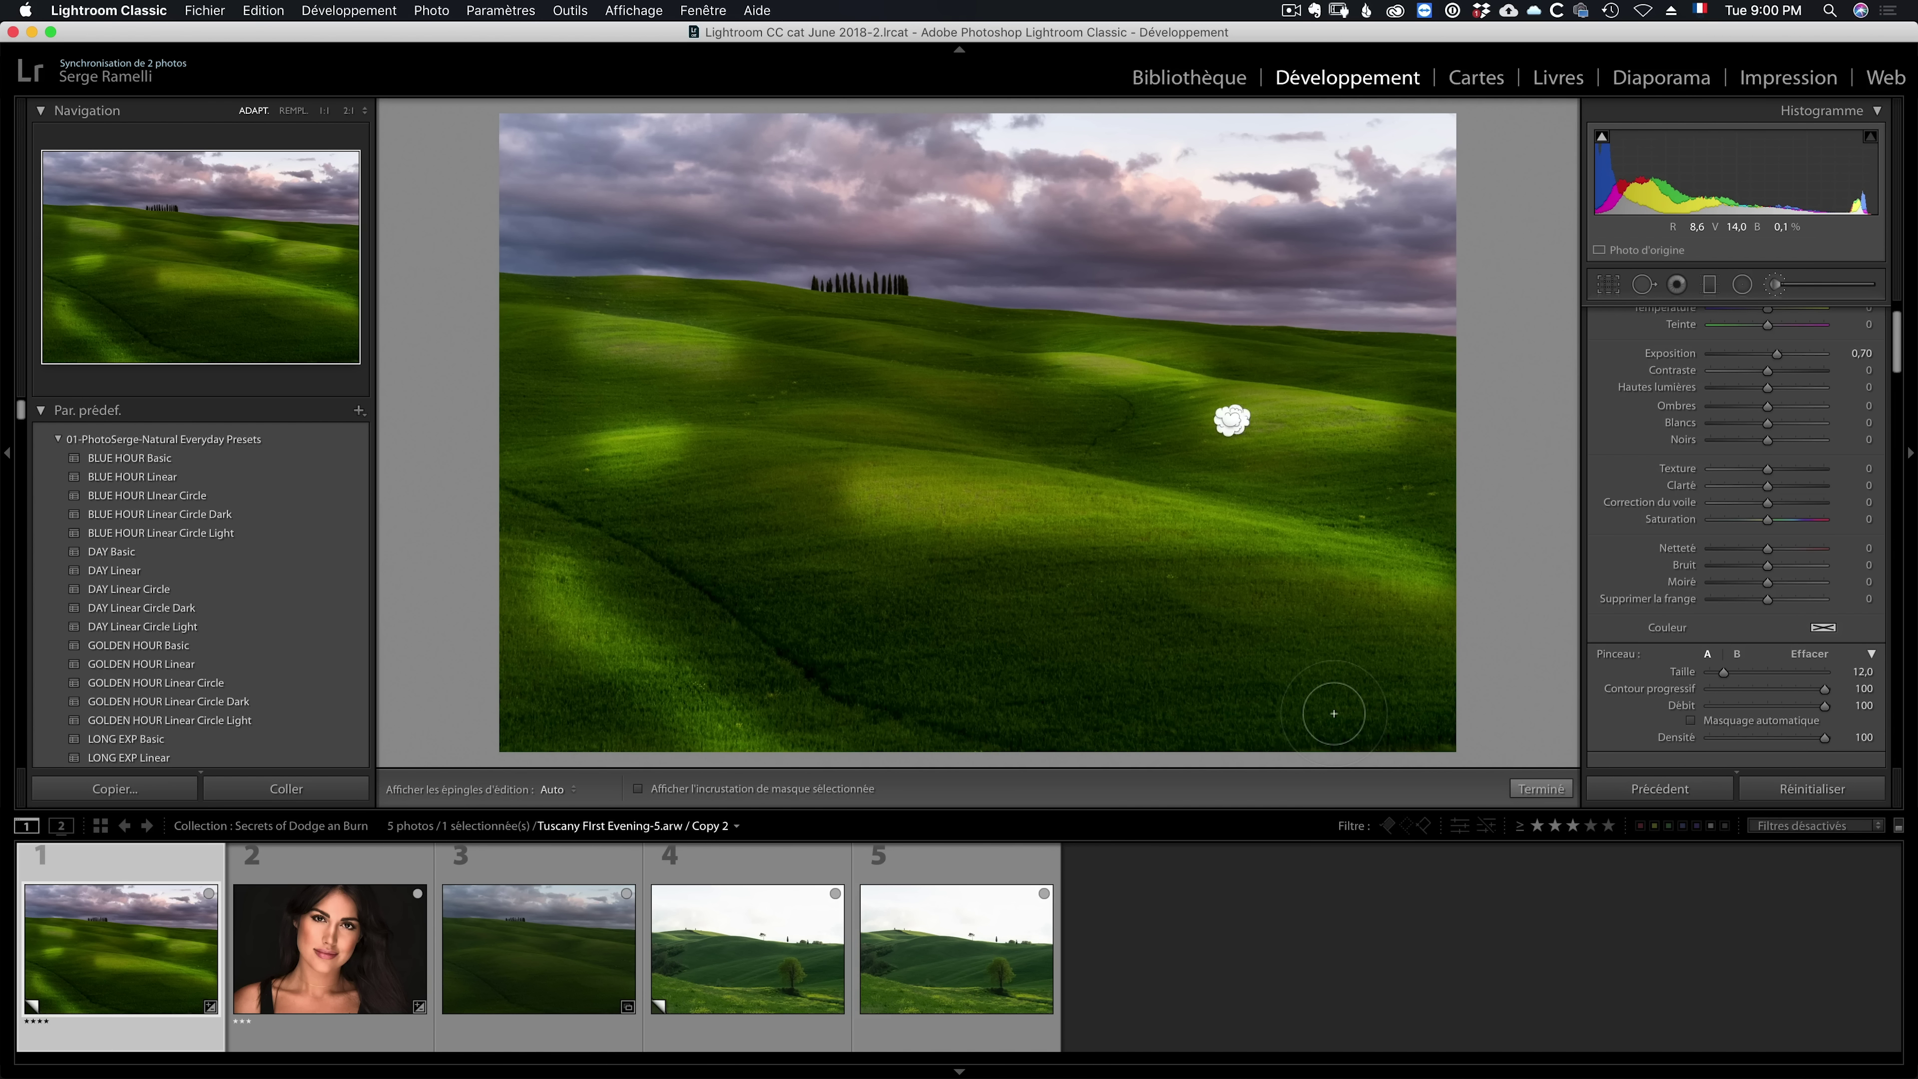
pyautogui.press('Delete')
# Step: Set brush flow 64 and density 60, and paint a soft stroke on the right-centre hill
pyautogui.click(1781, 706)
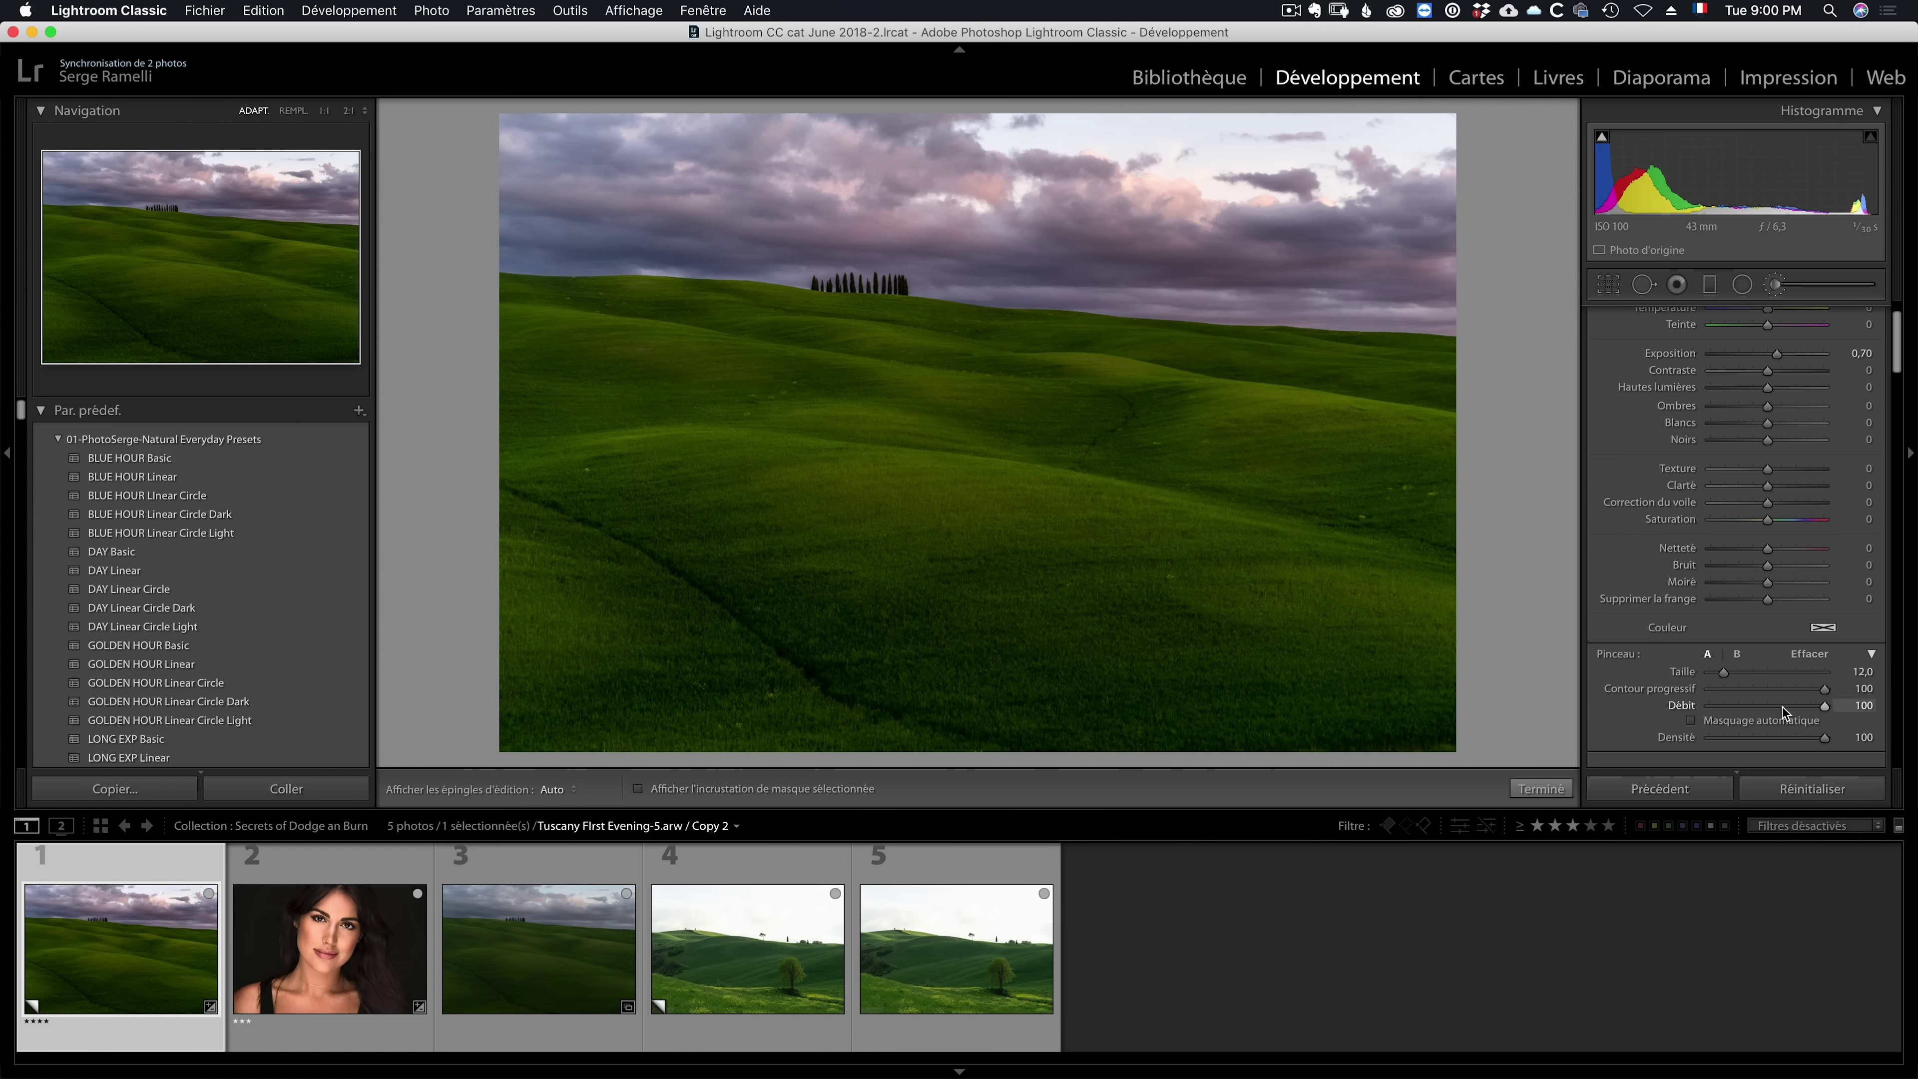
pyautogui.click(1778, 738)
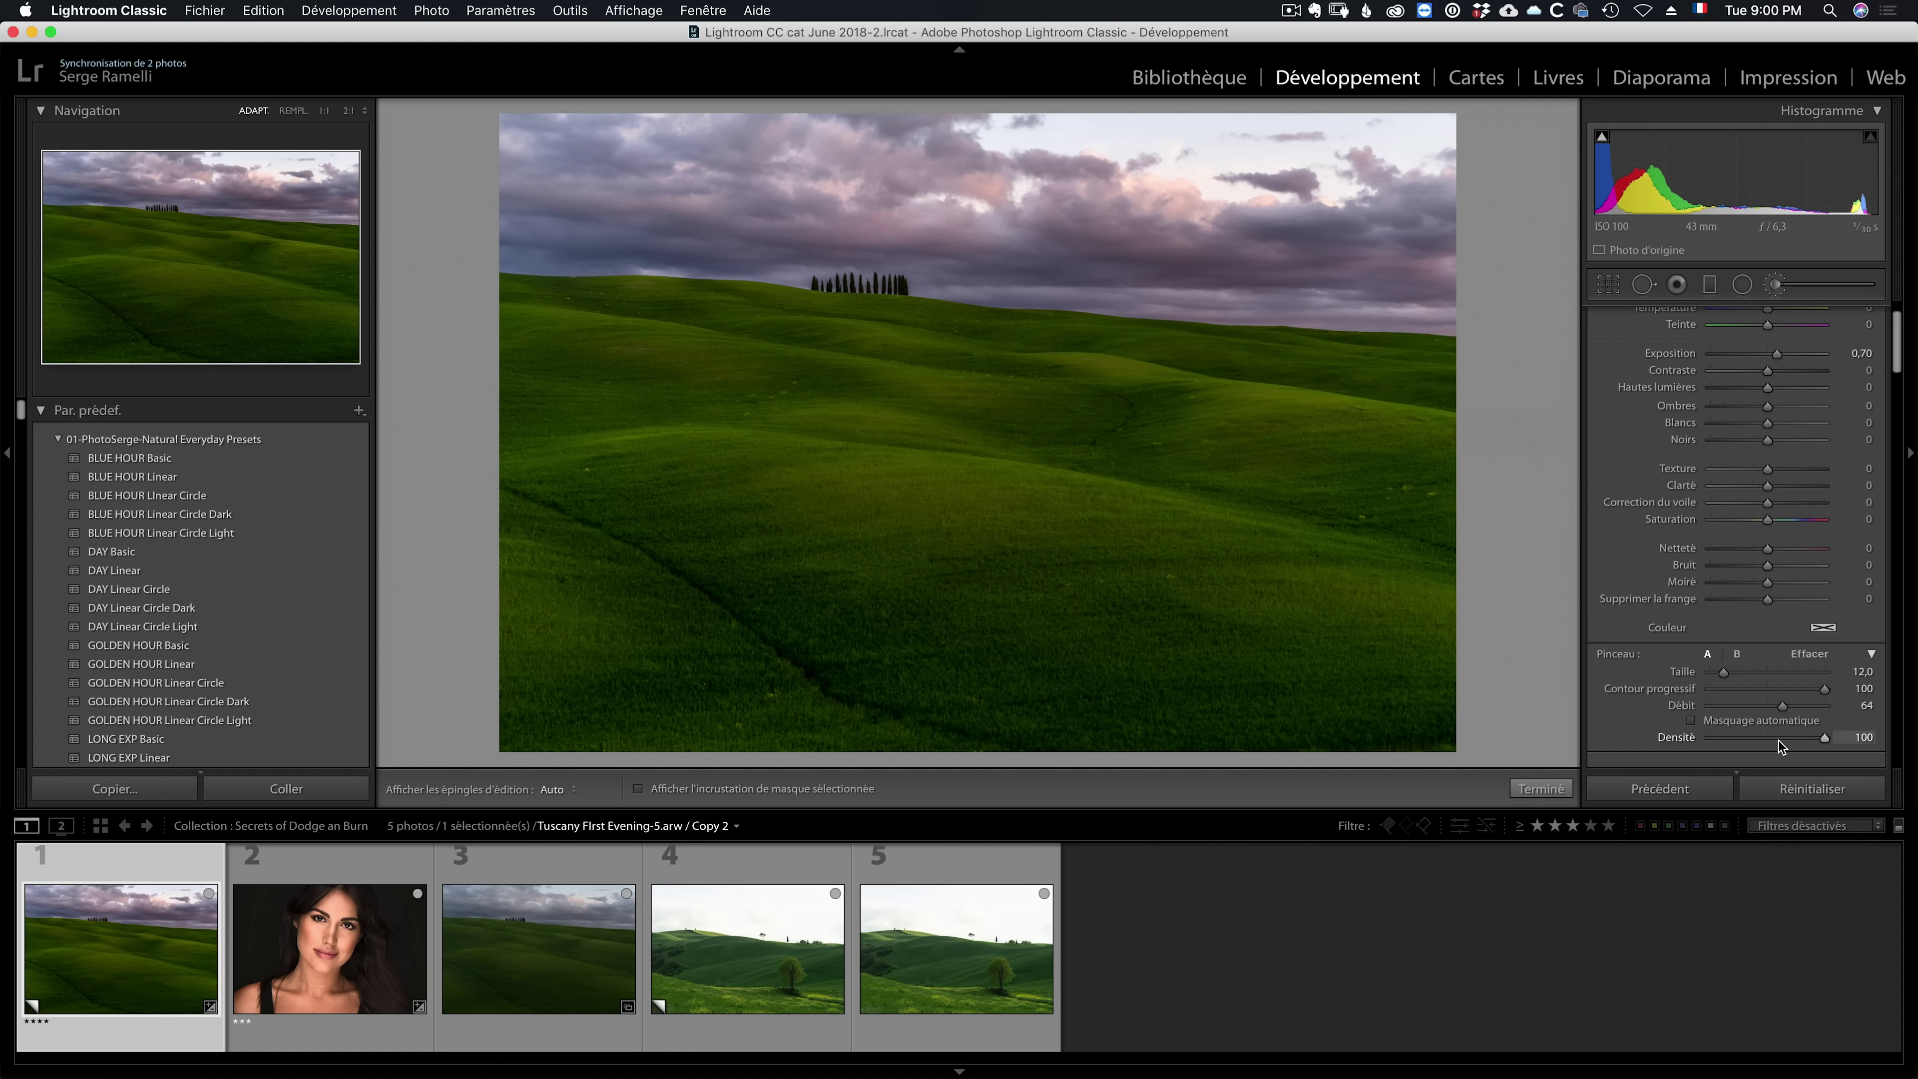
pyautogui.click(1107, 366)
pyautogui.moveTo(1204, 566); pyautogui.dragTo(1340, 578)
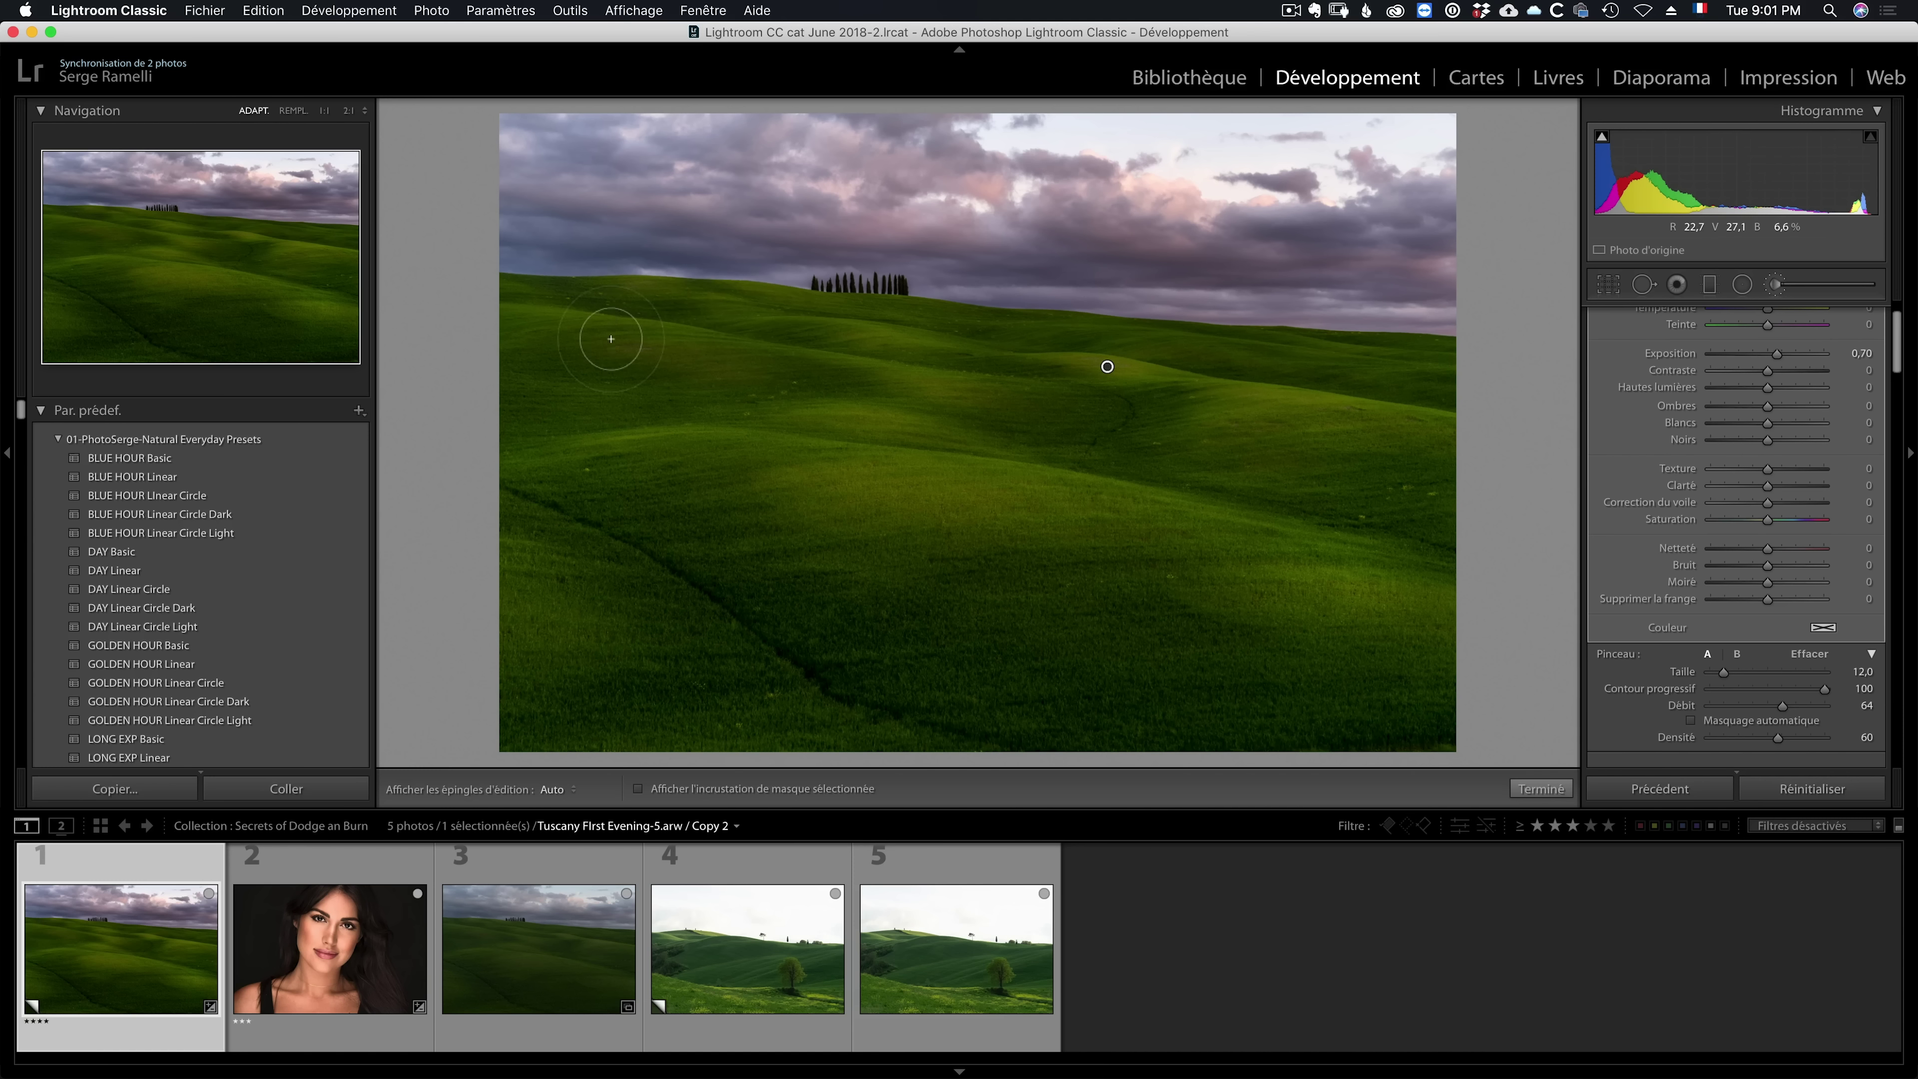
pyautogui.press('h')
pyautogui.press('h')
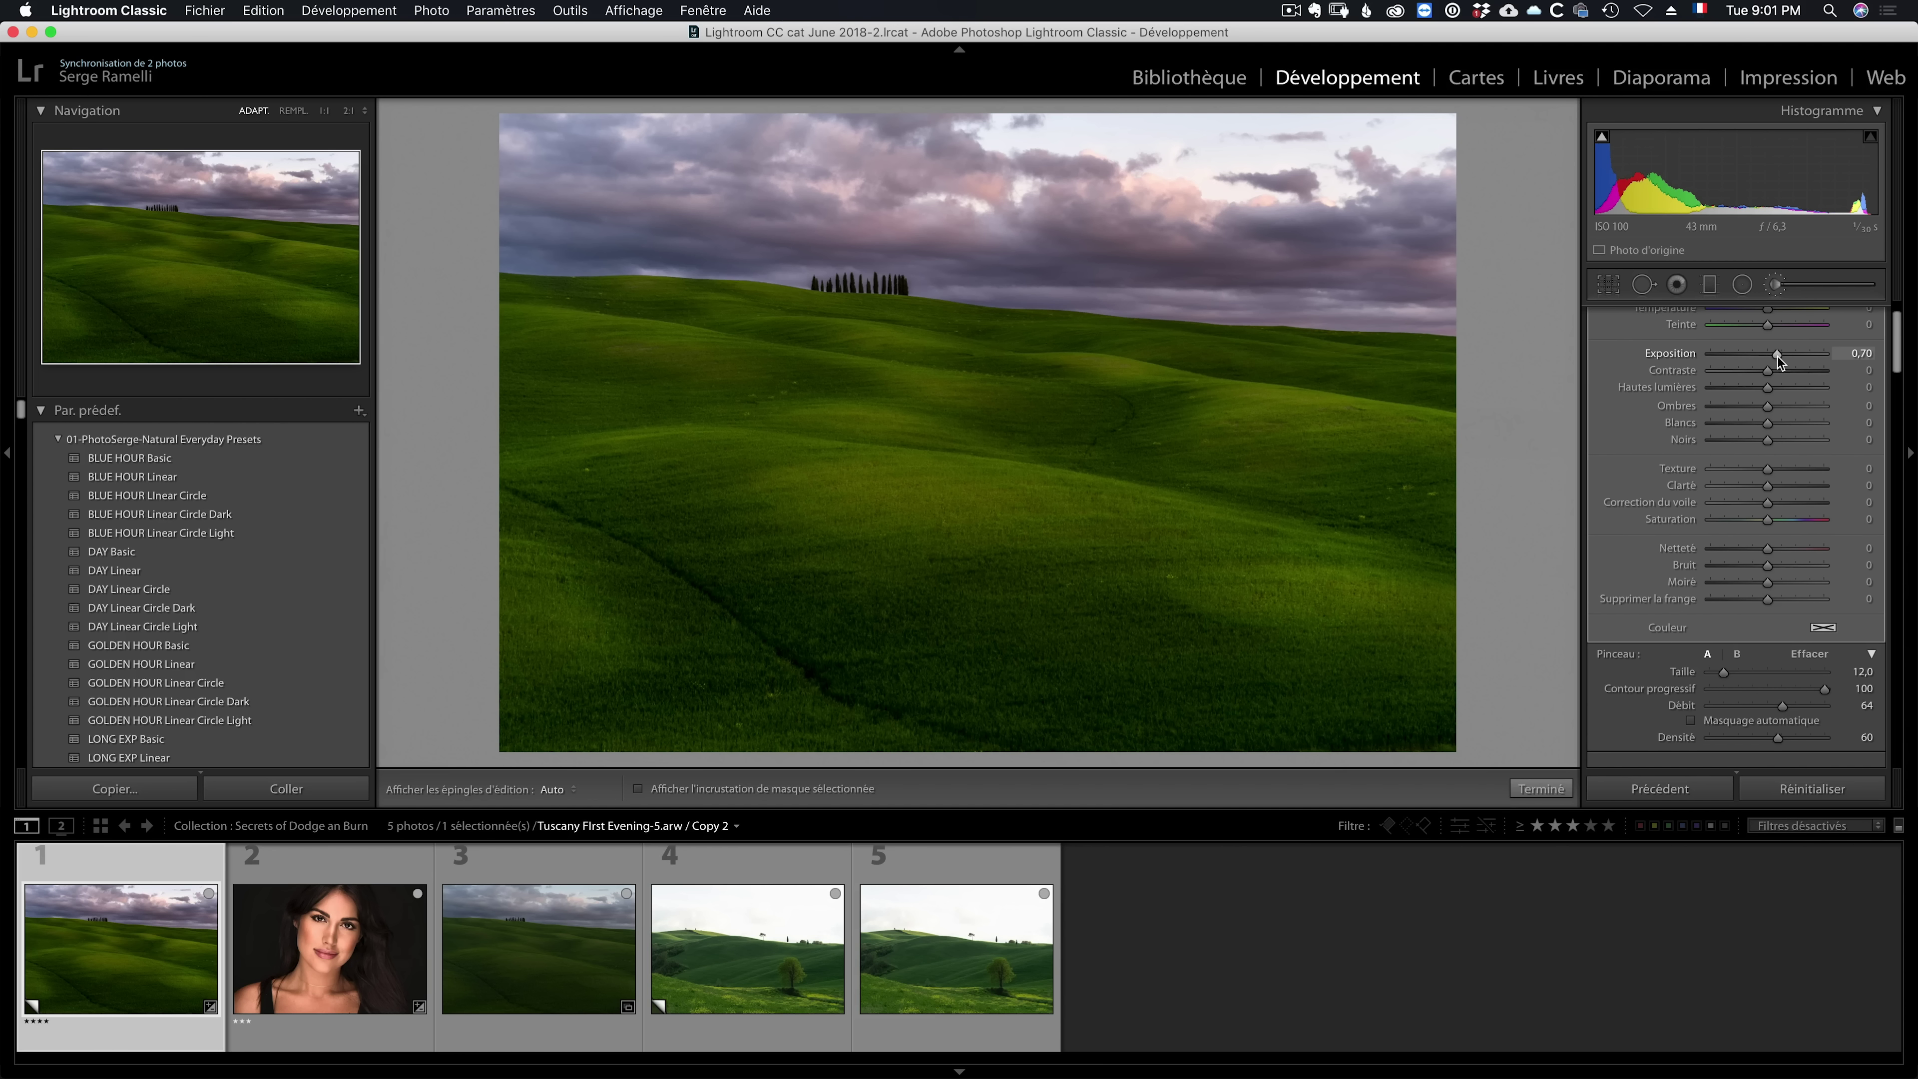
# Step: Adjust the painted hills' brush exposure up and down, settling around 0.5–0.7
pyautogui.moveTo(1777, 358); pyautogui.dragTo(1774, 357)
pyautogui.moveTo(1776, 353); pyautogui.dragTo(1785, 353)
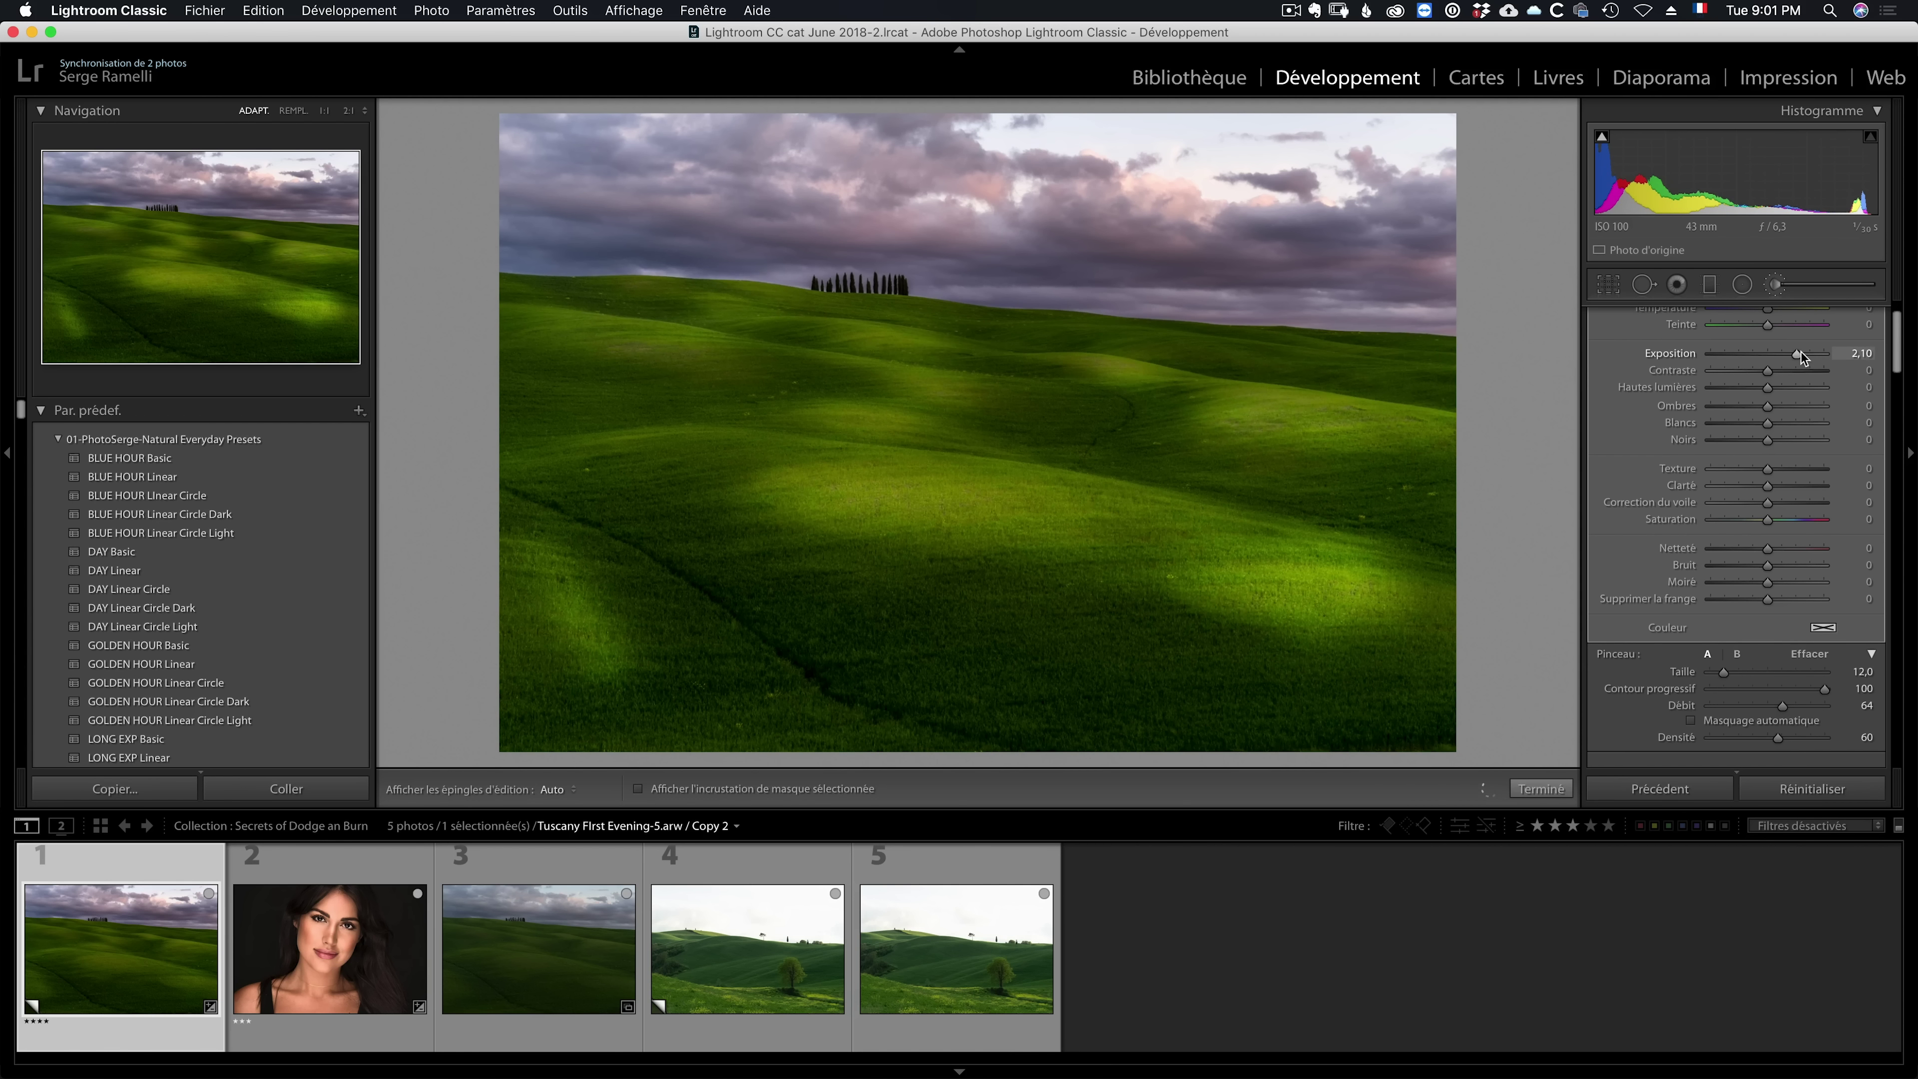
pyautogui.moveTo(1787, 353); pyautogui.dragTo(1787, 354)
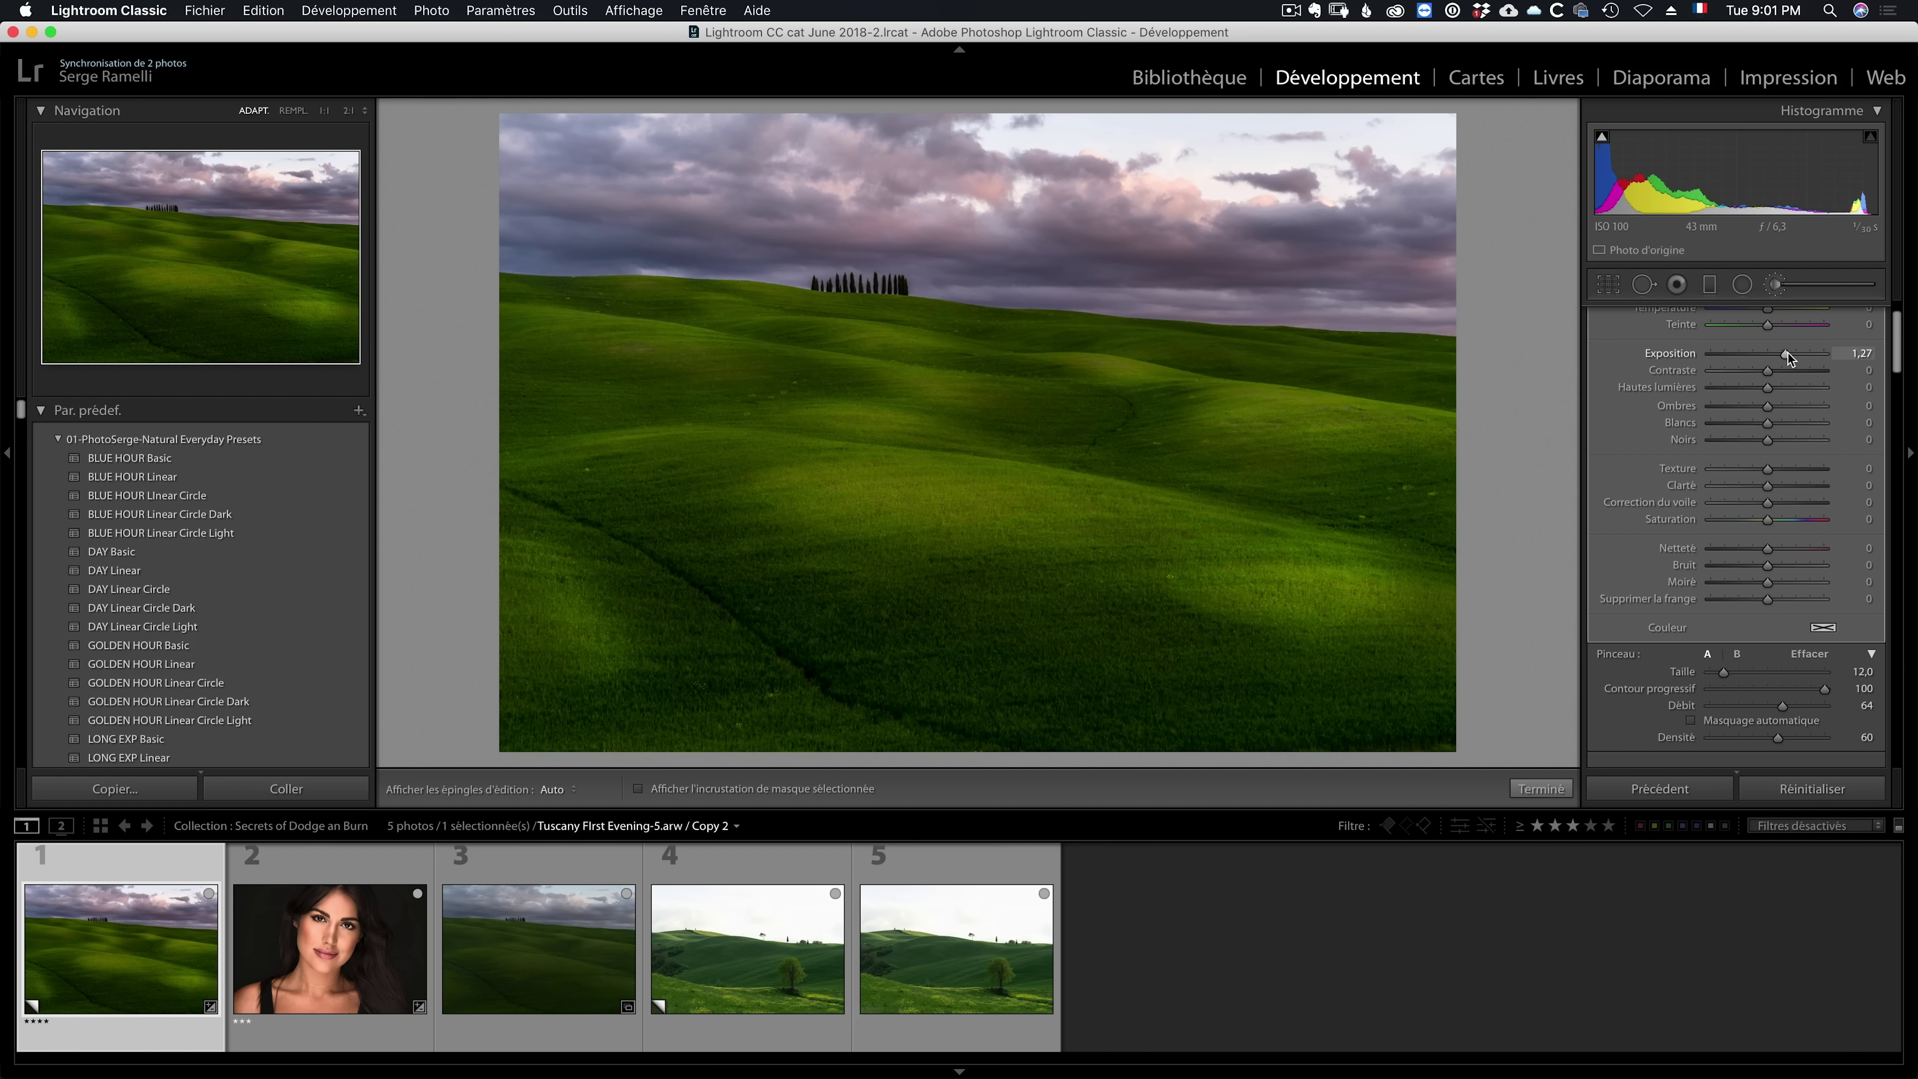
pyautogui.moveTo(1787, 354); pyautogui.dragTo(1769, 348)
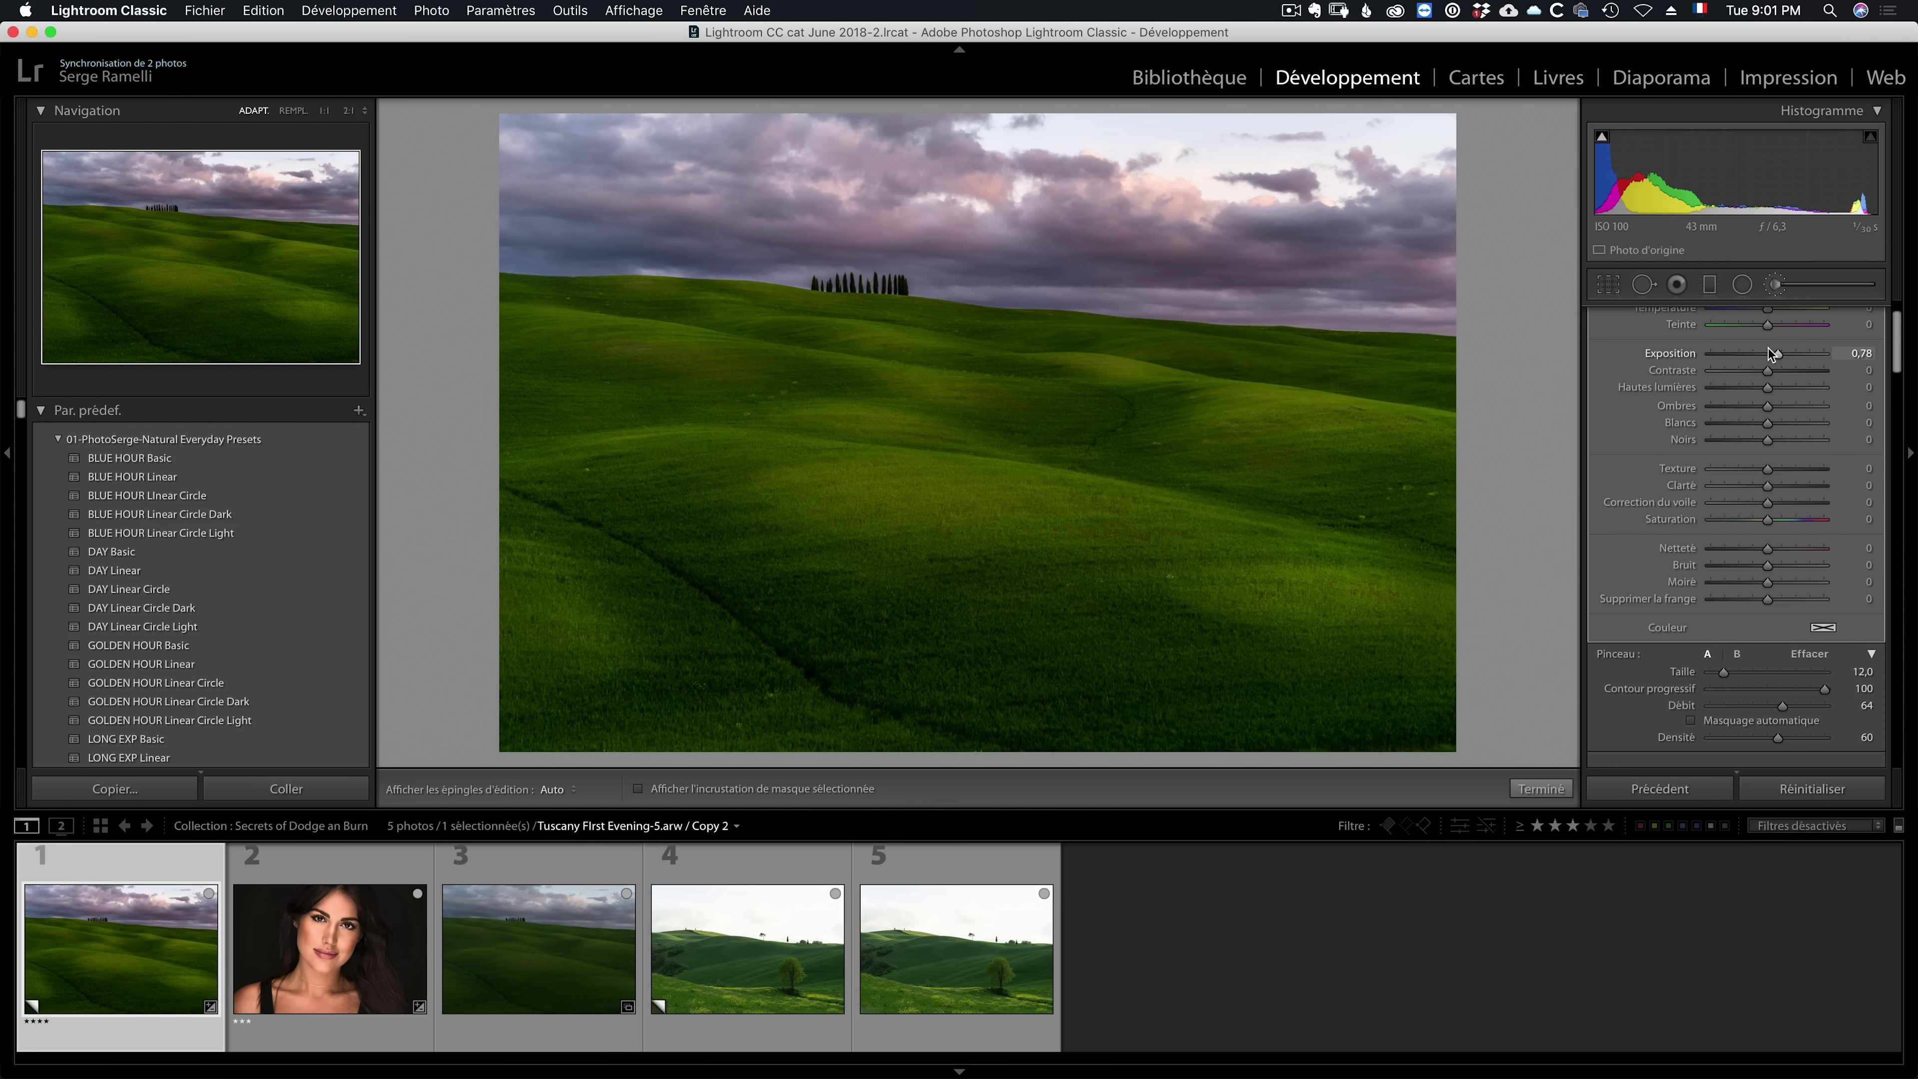
pyautogui.moveTo(1770, 353); pyautogui.dragTo(1814, 362)
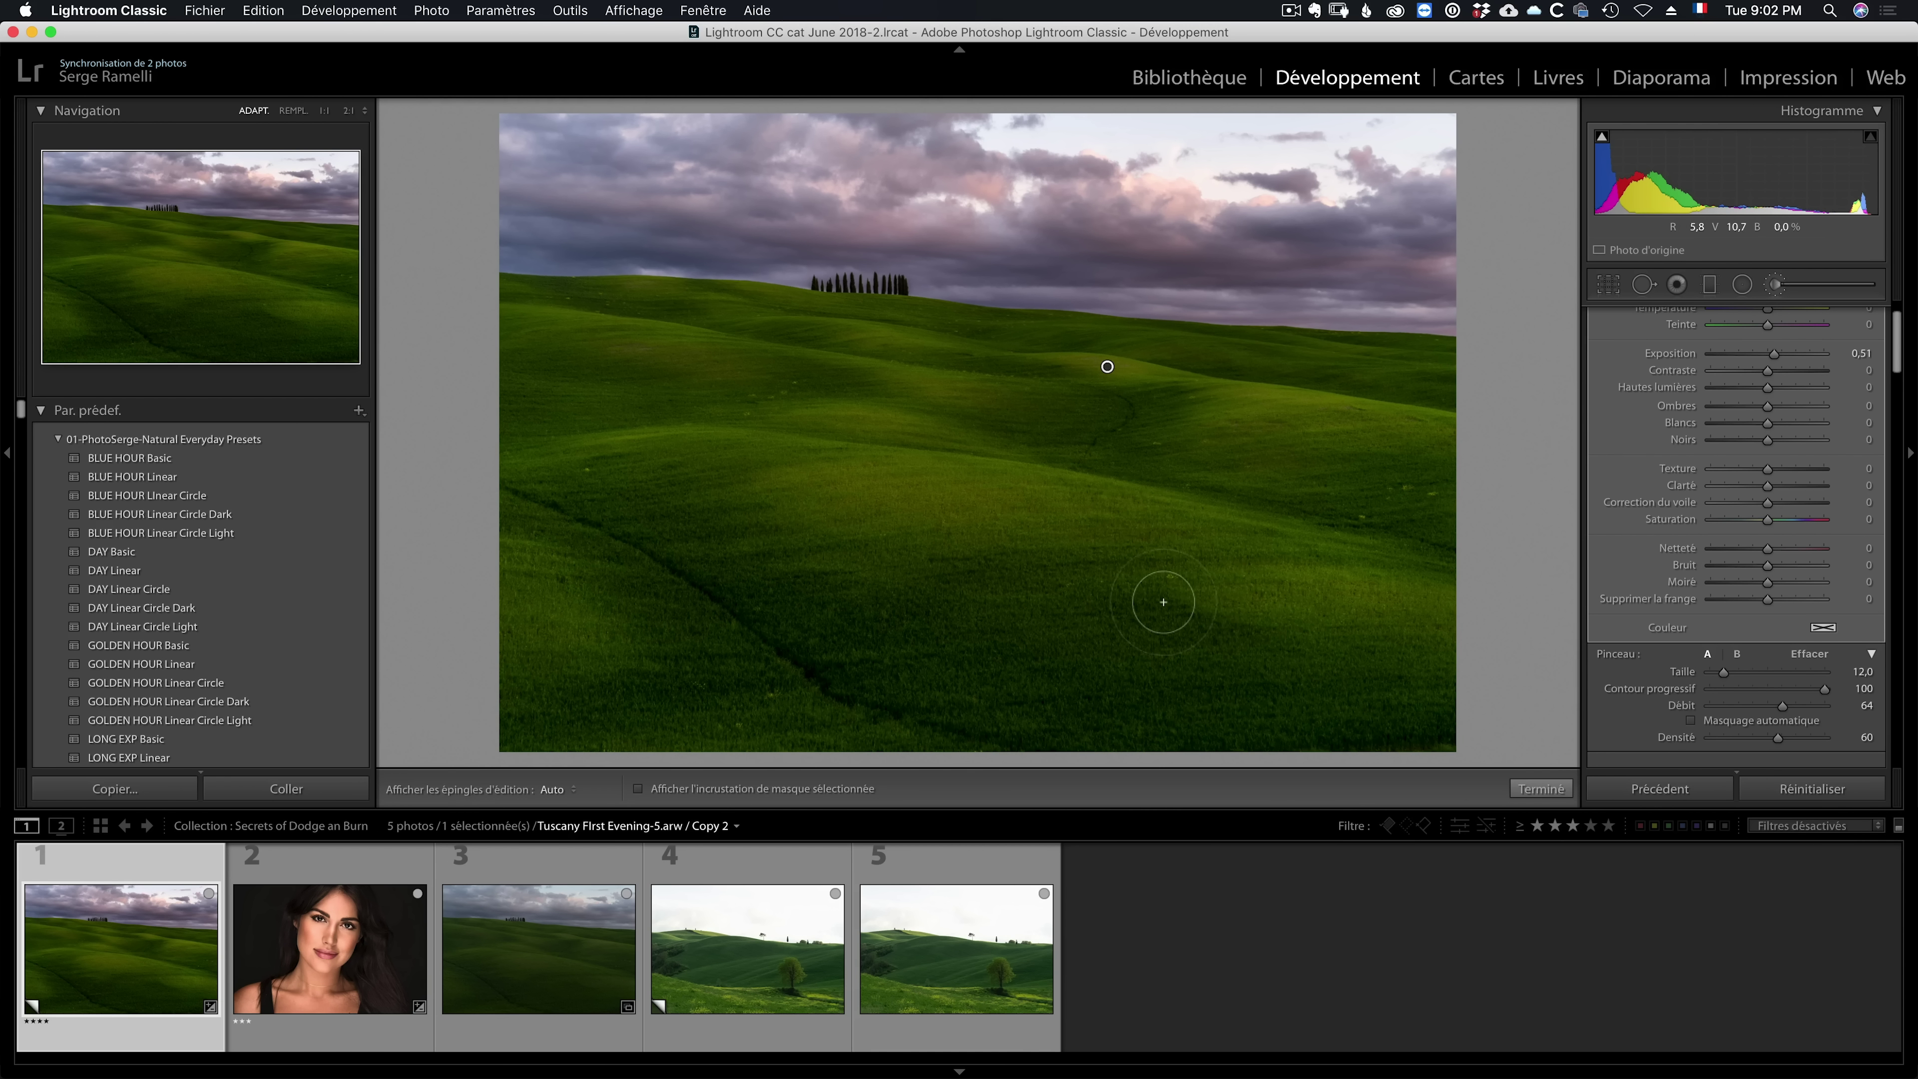
pyautogui.press('h')
pyautogui.press('h')
# Step: Undo the deleted brush adjustment and bring up the original unedited Tuscany photo
pyautogui.click(1084, 570)
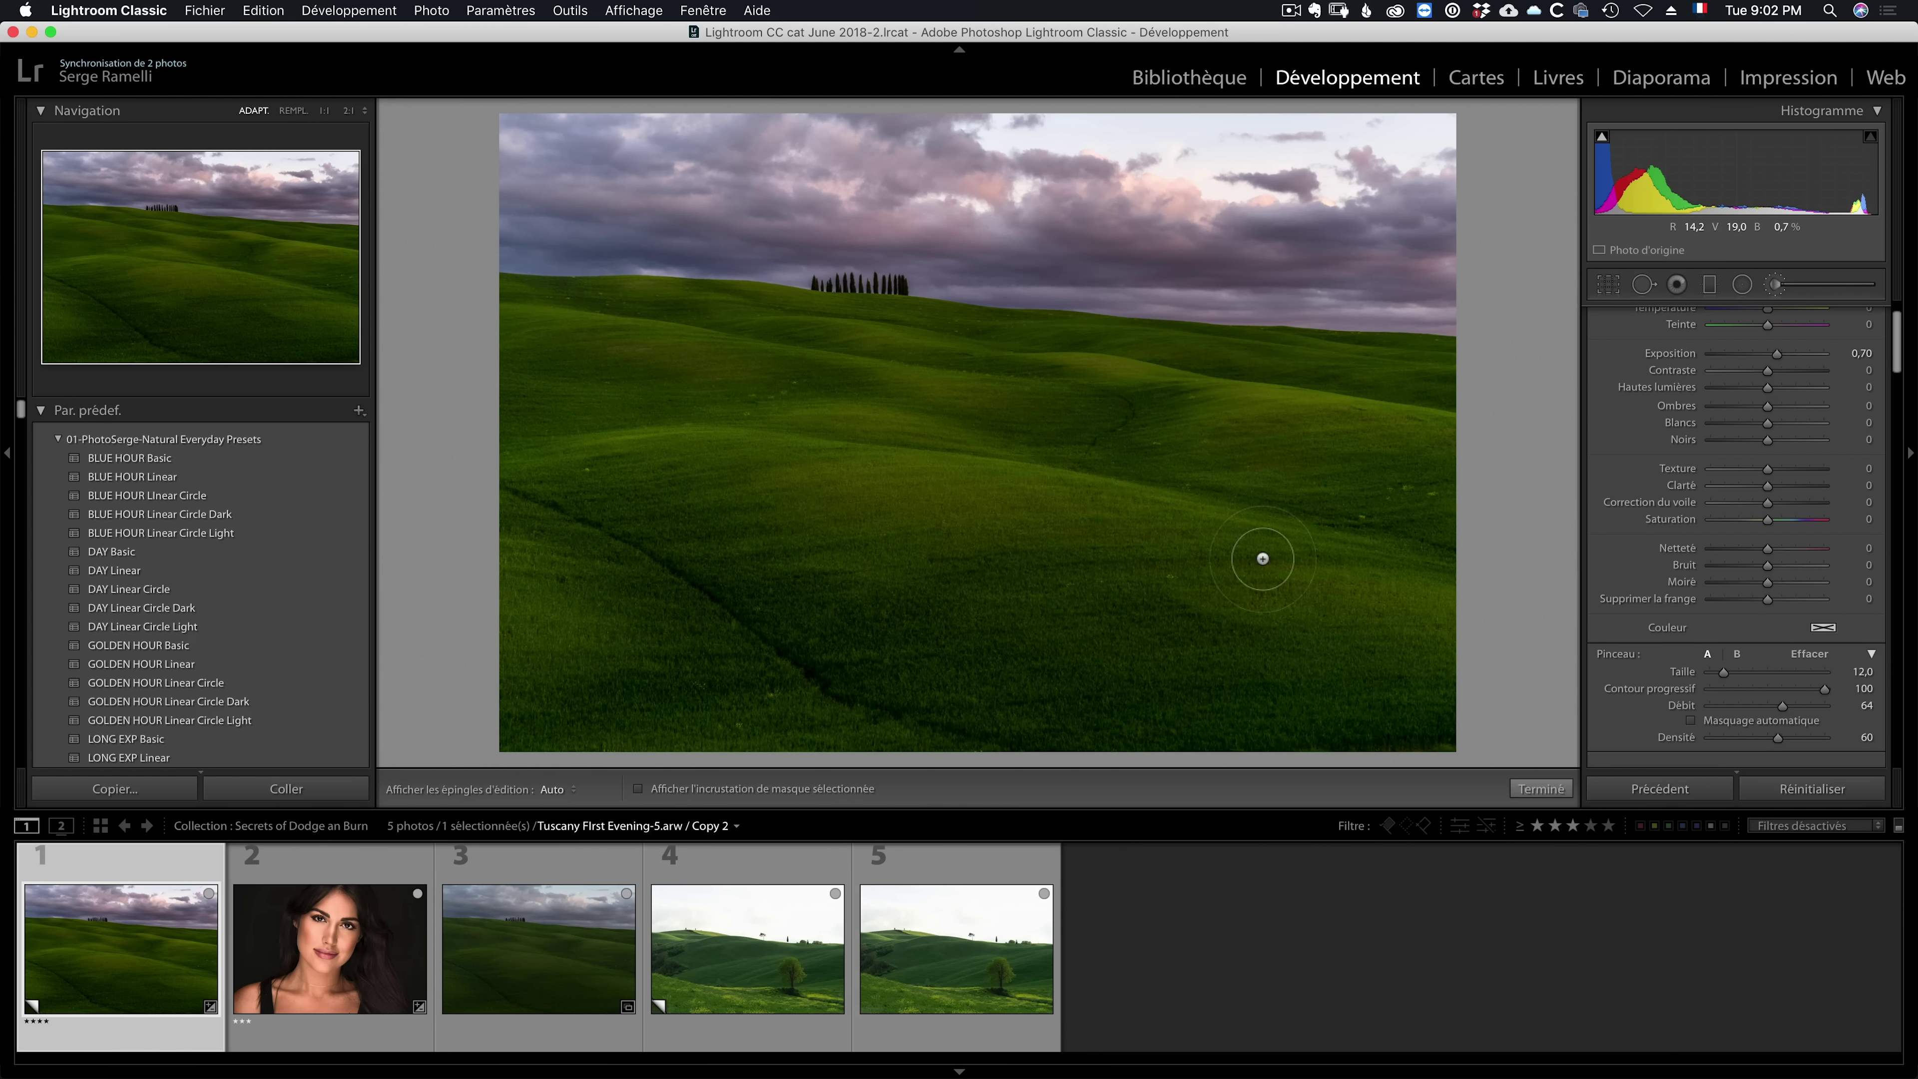
pyautogui.press('super+z')
pyautogui.click(542, 866)
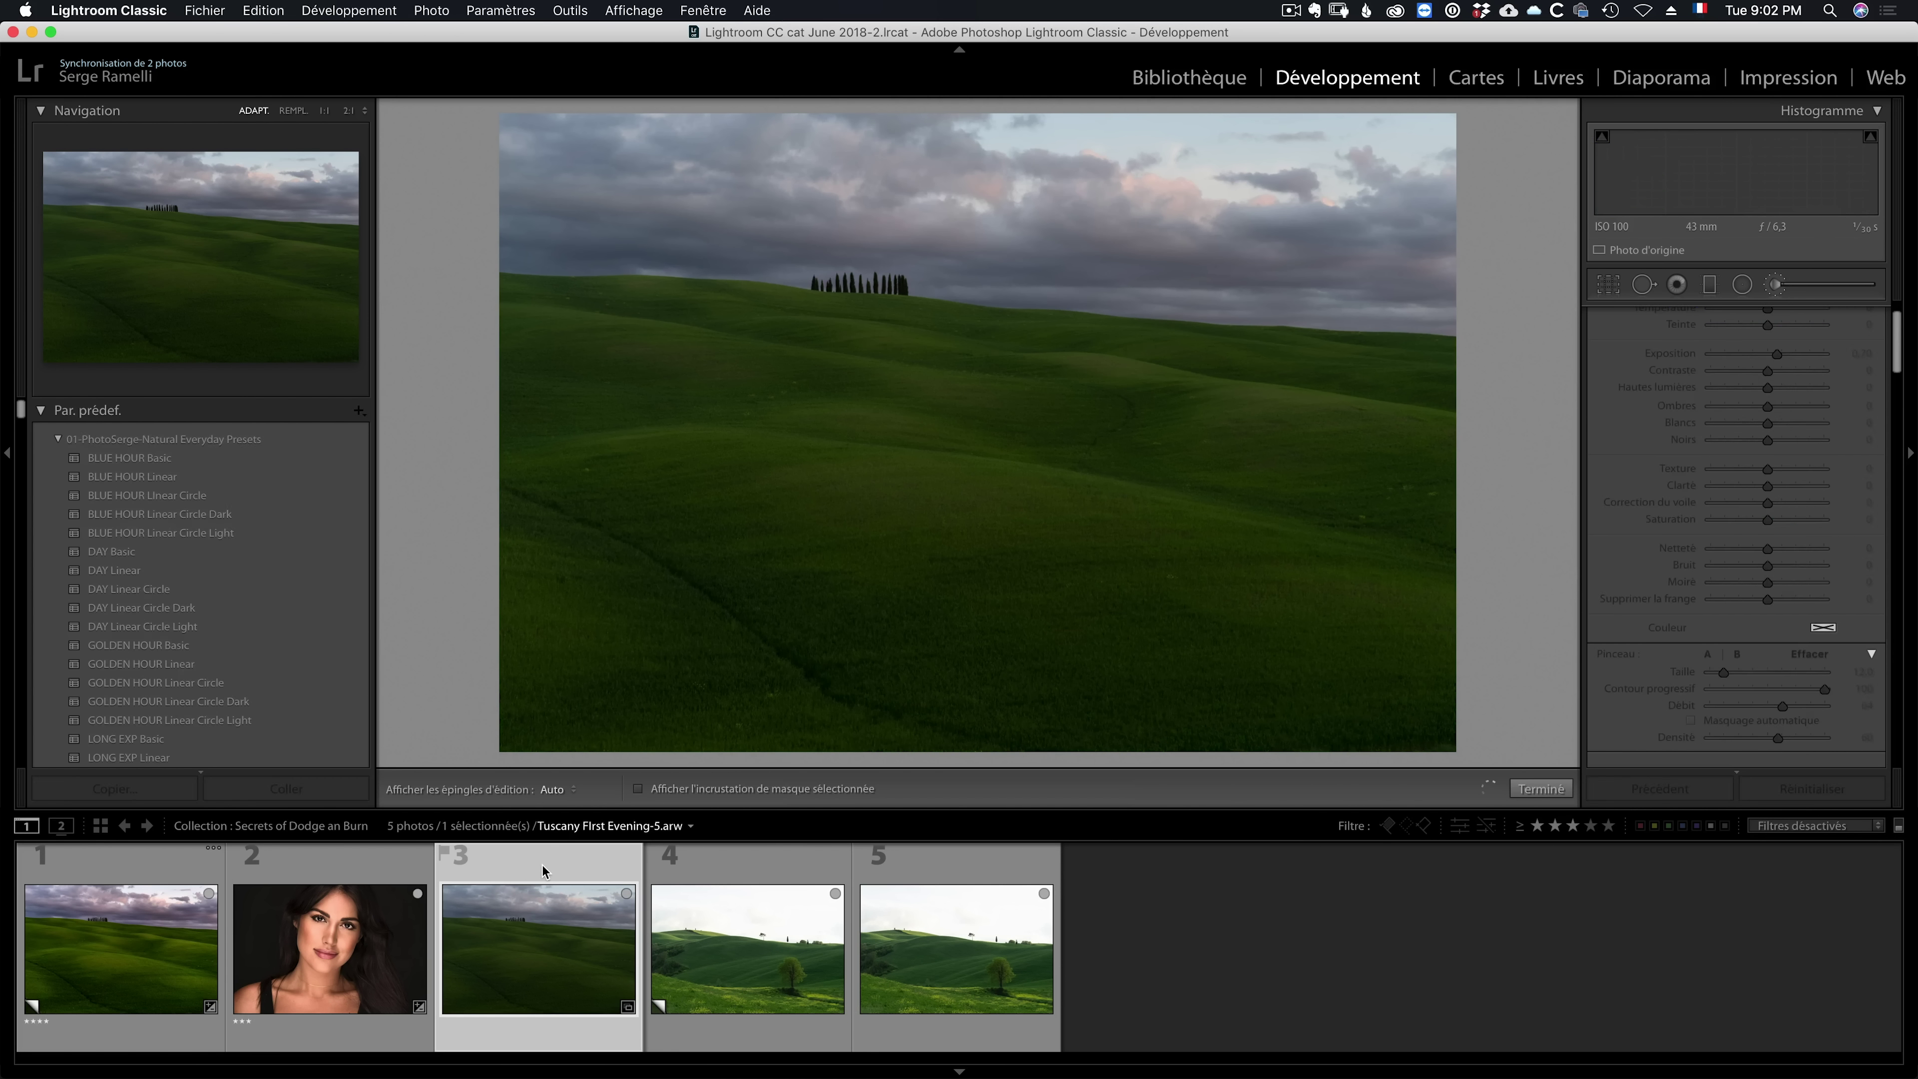
# Step: Make a virtual copy of the edited Tuscany photo
pyautogui.click(126, 853)
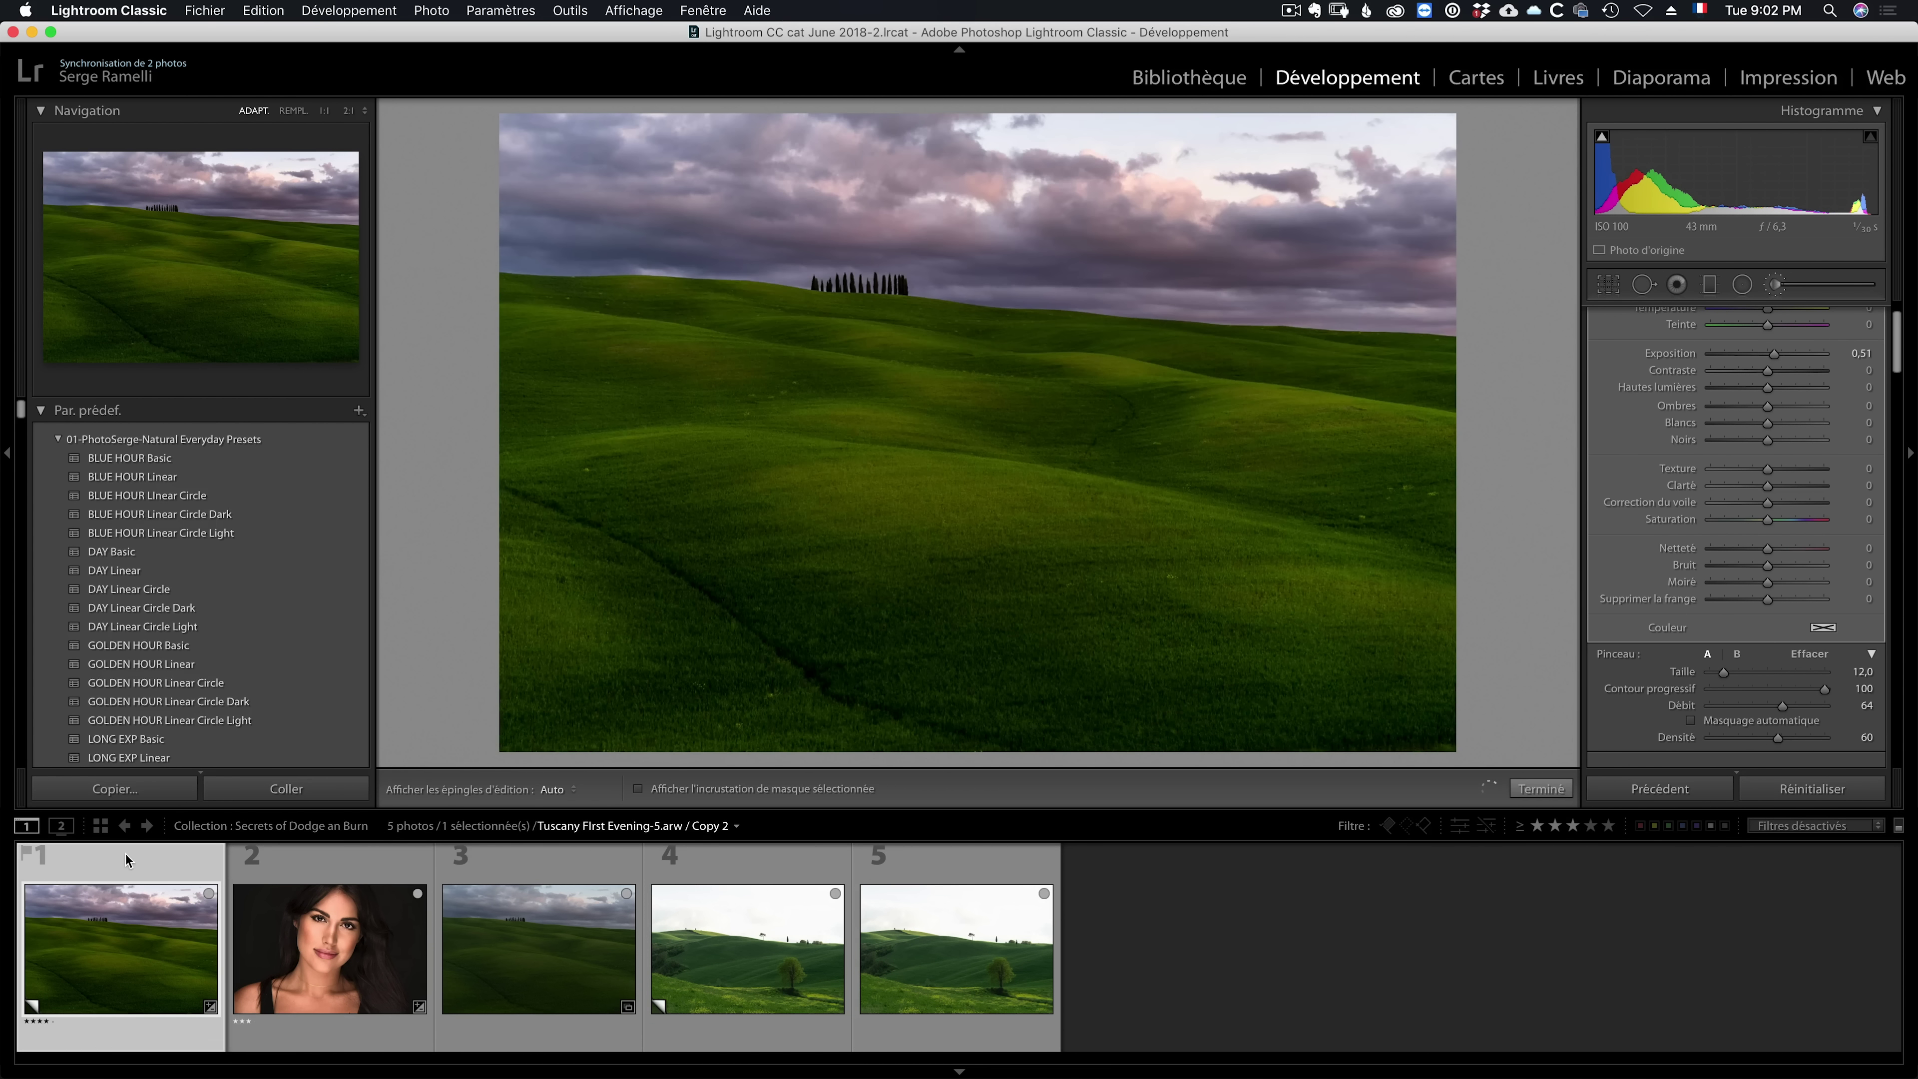
pyautogui.rightClick(126, 855)
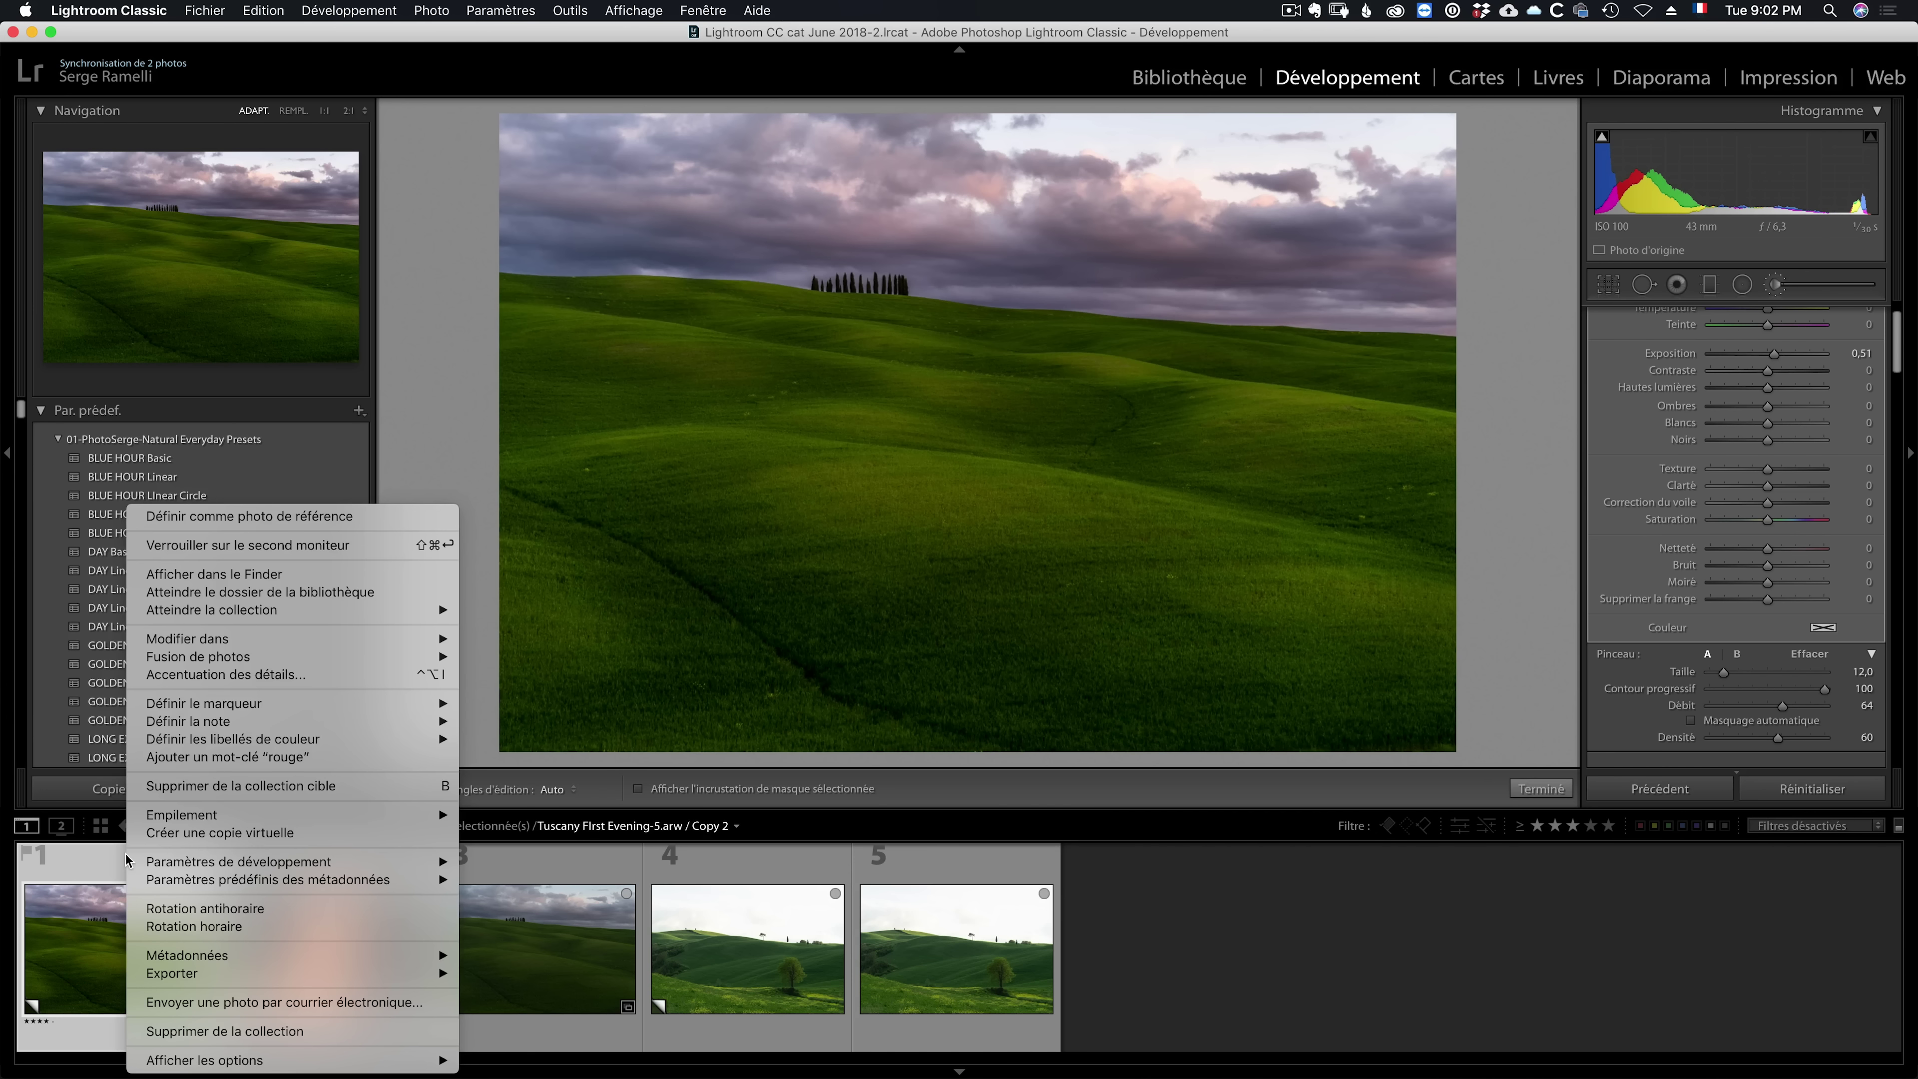
pyautogui.click(276, 833)
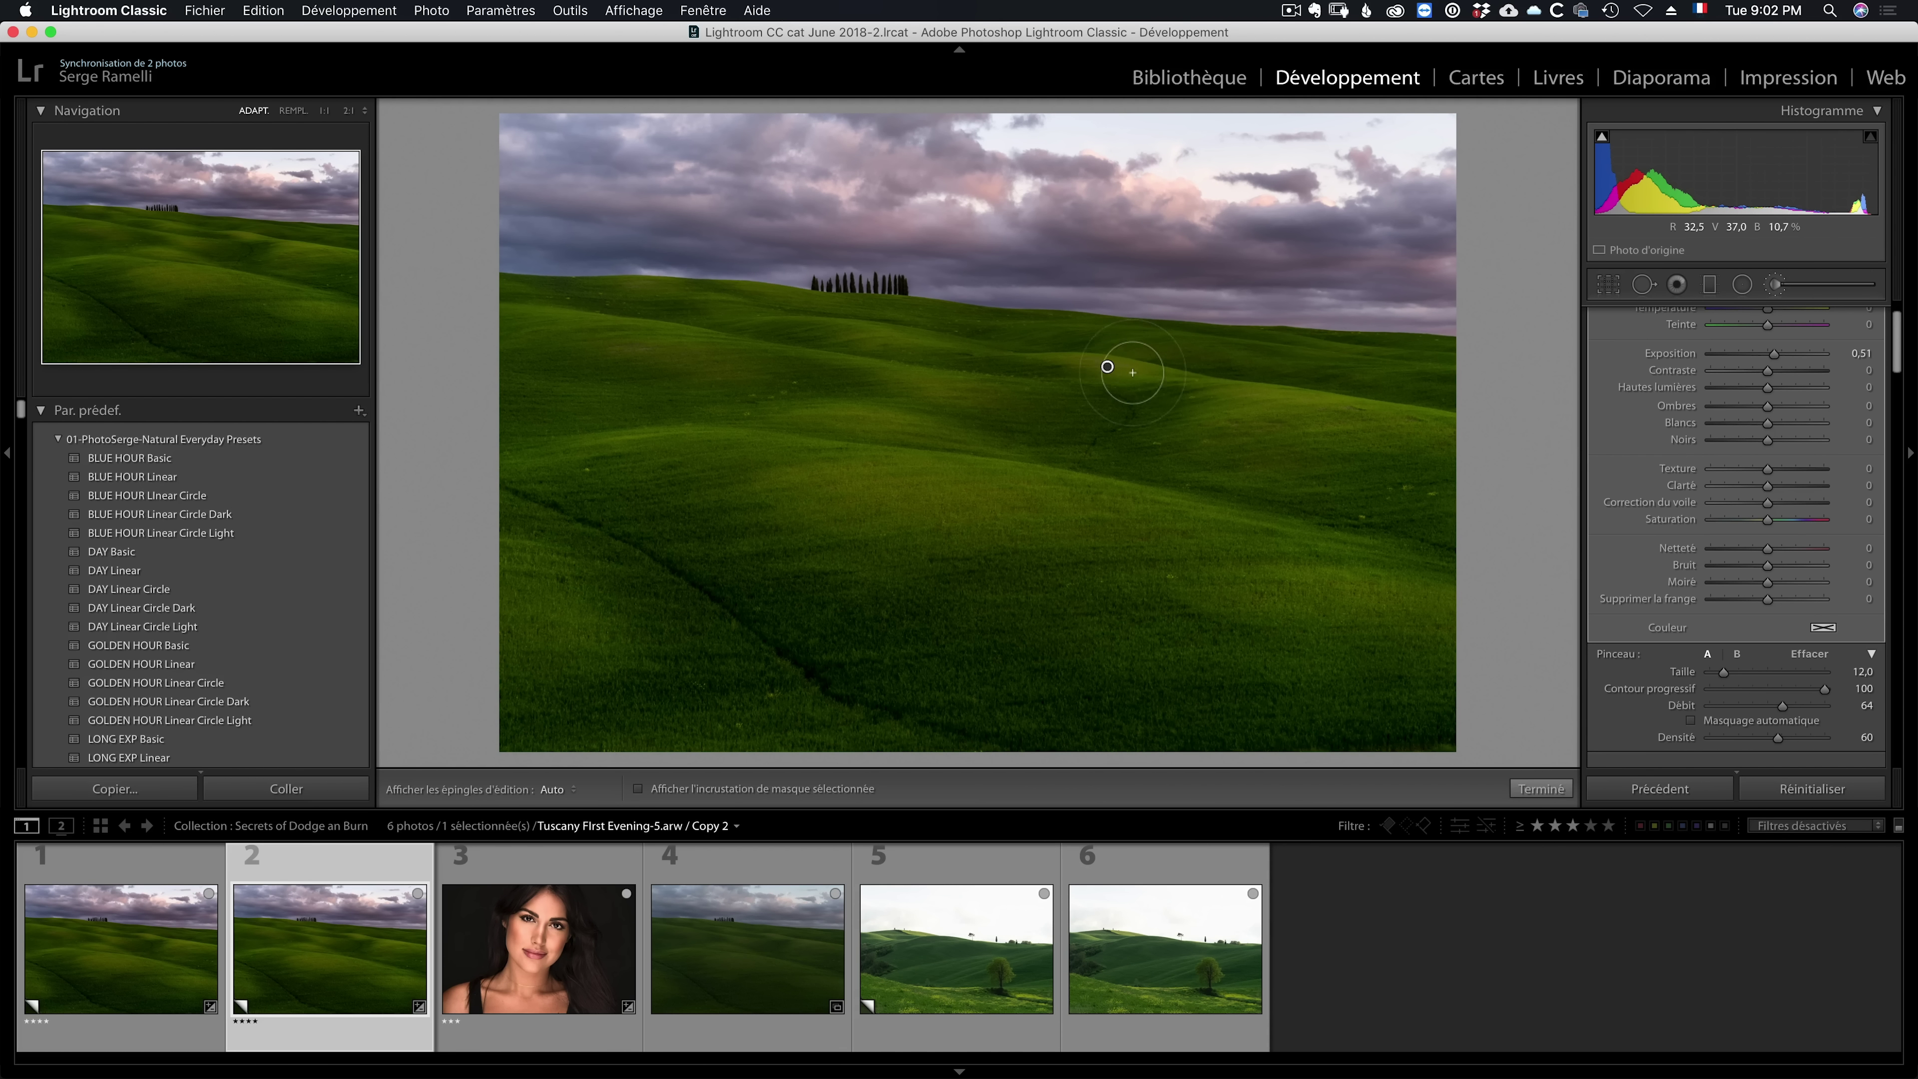
pyautogui.press('space')
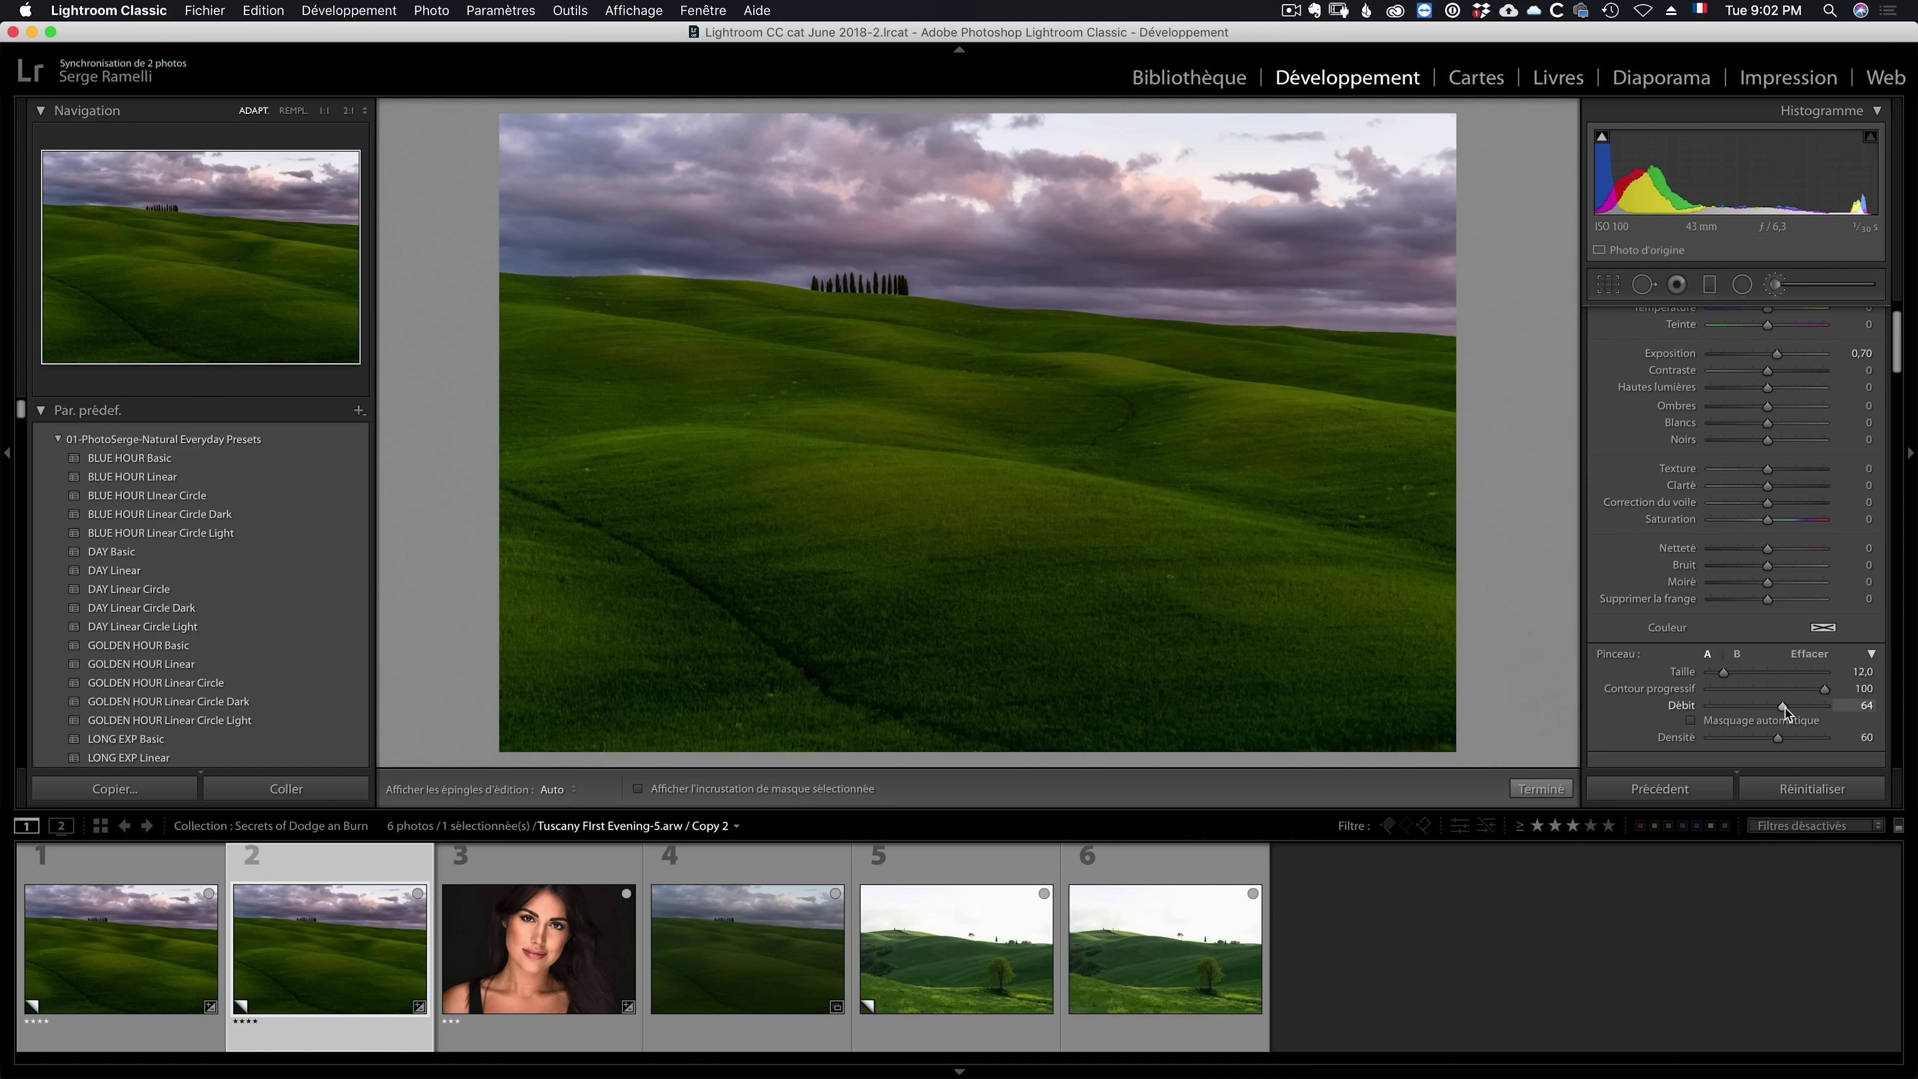
# Step: Raise brush flow and density, set exposure 1.21, and paint across the green hills
pyautogui.moveTo(1817, 706); pyautogui.dragTo(1824, 739)
pyautogui.moveTo(1780, 353); pyautogui.dragTo(1786, 354)
pyautogui.scroll(4, 1385, 382)
pyautogui.moveTo(1385, 382)
pyautogui.mouseDown()
pyautogui.moveTo(1083, 326)
pyautogui.moveTo(556, 342)
pyautogui.moveTo(1359, 469)
pyautogui.moveTo(451, 409)
pyautogui.moveTo(574, 680)
pyautogui.moveTo(1420, 590)
pyautogui.moveTo(619, 575)
pyautogui.moveTo(771, 725)
pyautogui.moveTo(1397, 702)
pyautogui.moveTo(831, 604)
pyautogui.moveTo(1321, 650)
pyautogui.moveTo(1423, 715)
pyautogui.mouseUp()
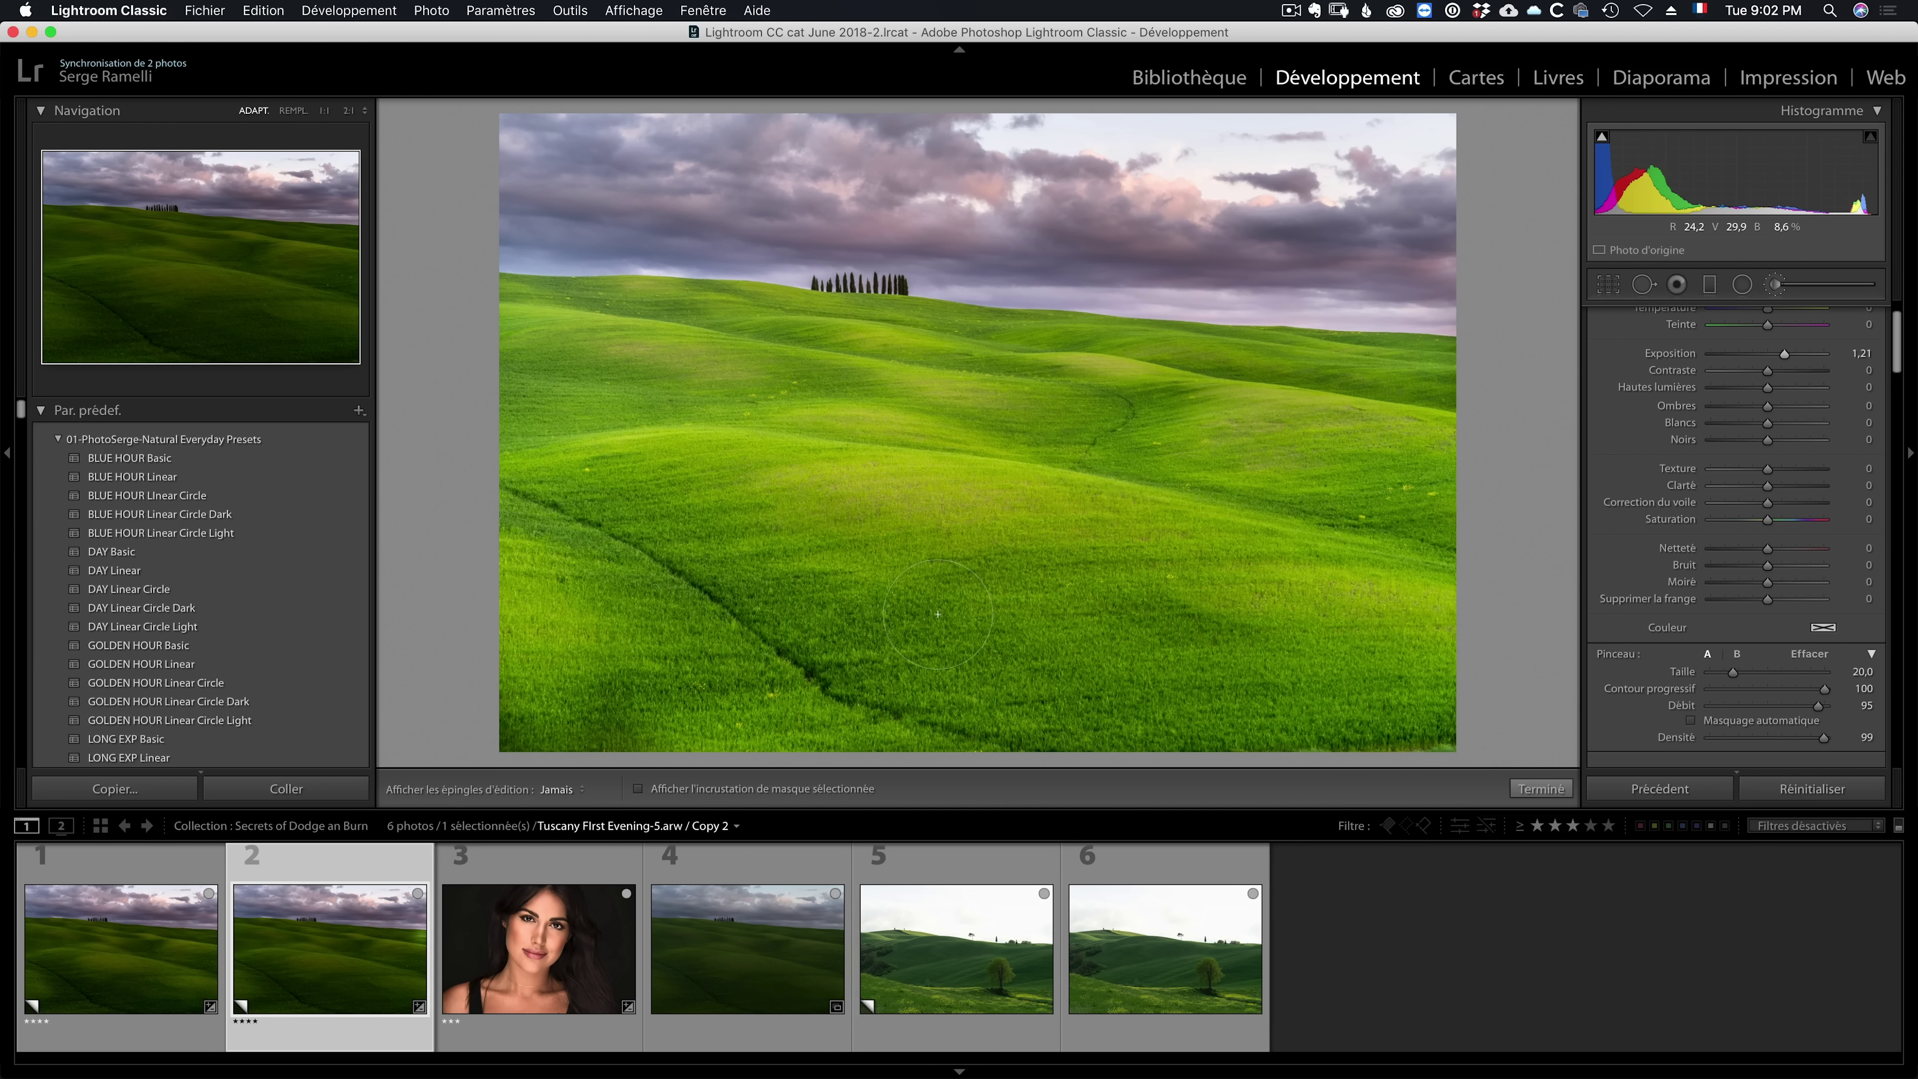
pyautogui.moveTo(1213, 398); pyautogui.dragTo(1182, 612)
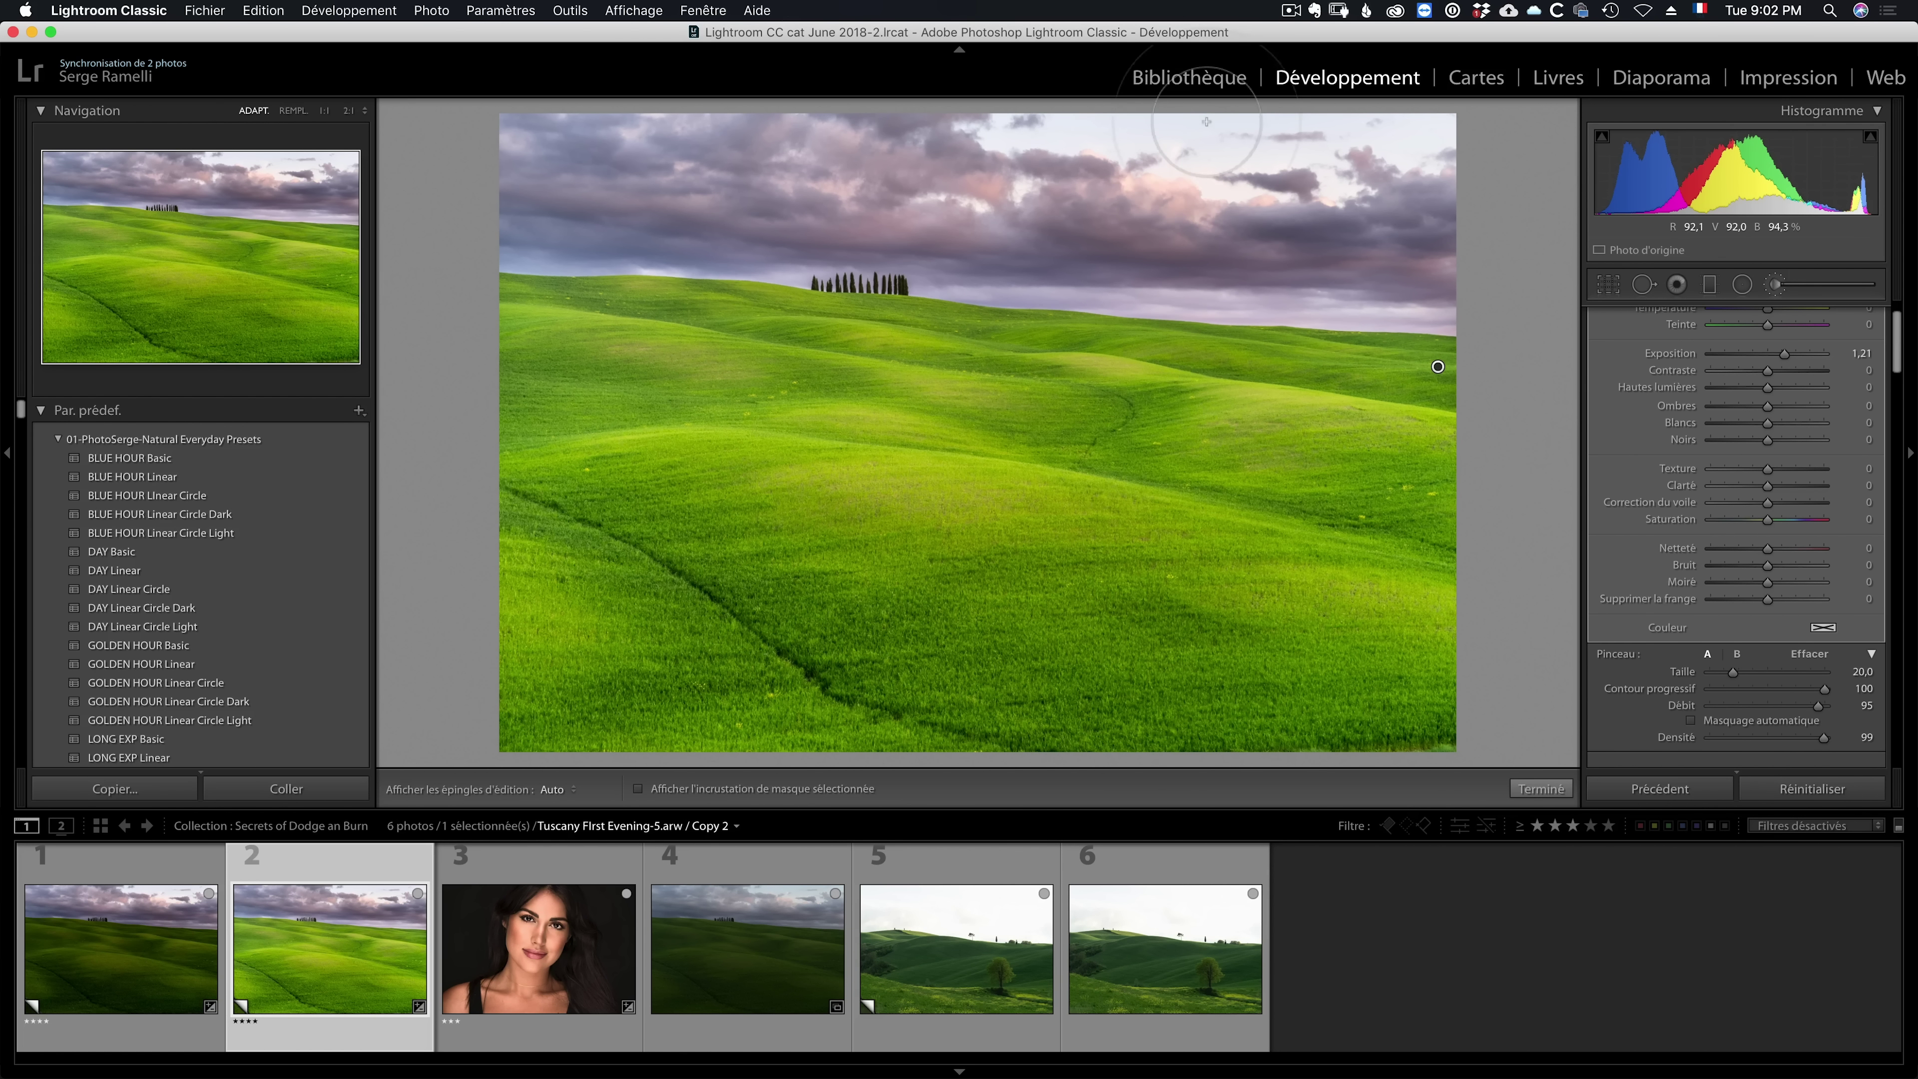
pyautogui.scroll(-3, 1851, 420)
# Step: Limit the hill brush with a luminance range mask of 0–74 and raise its exposure to about 1.75
pyautogui.scroll(-1, 1850, 420)
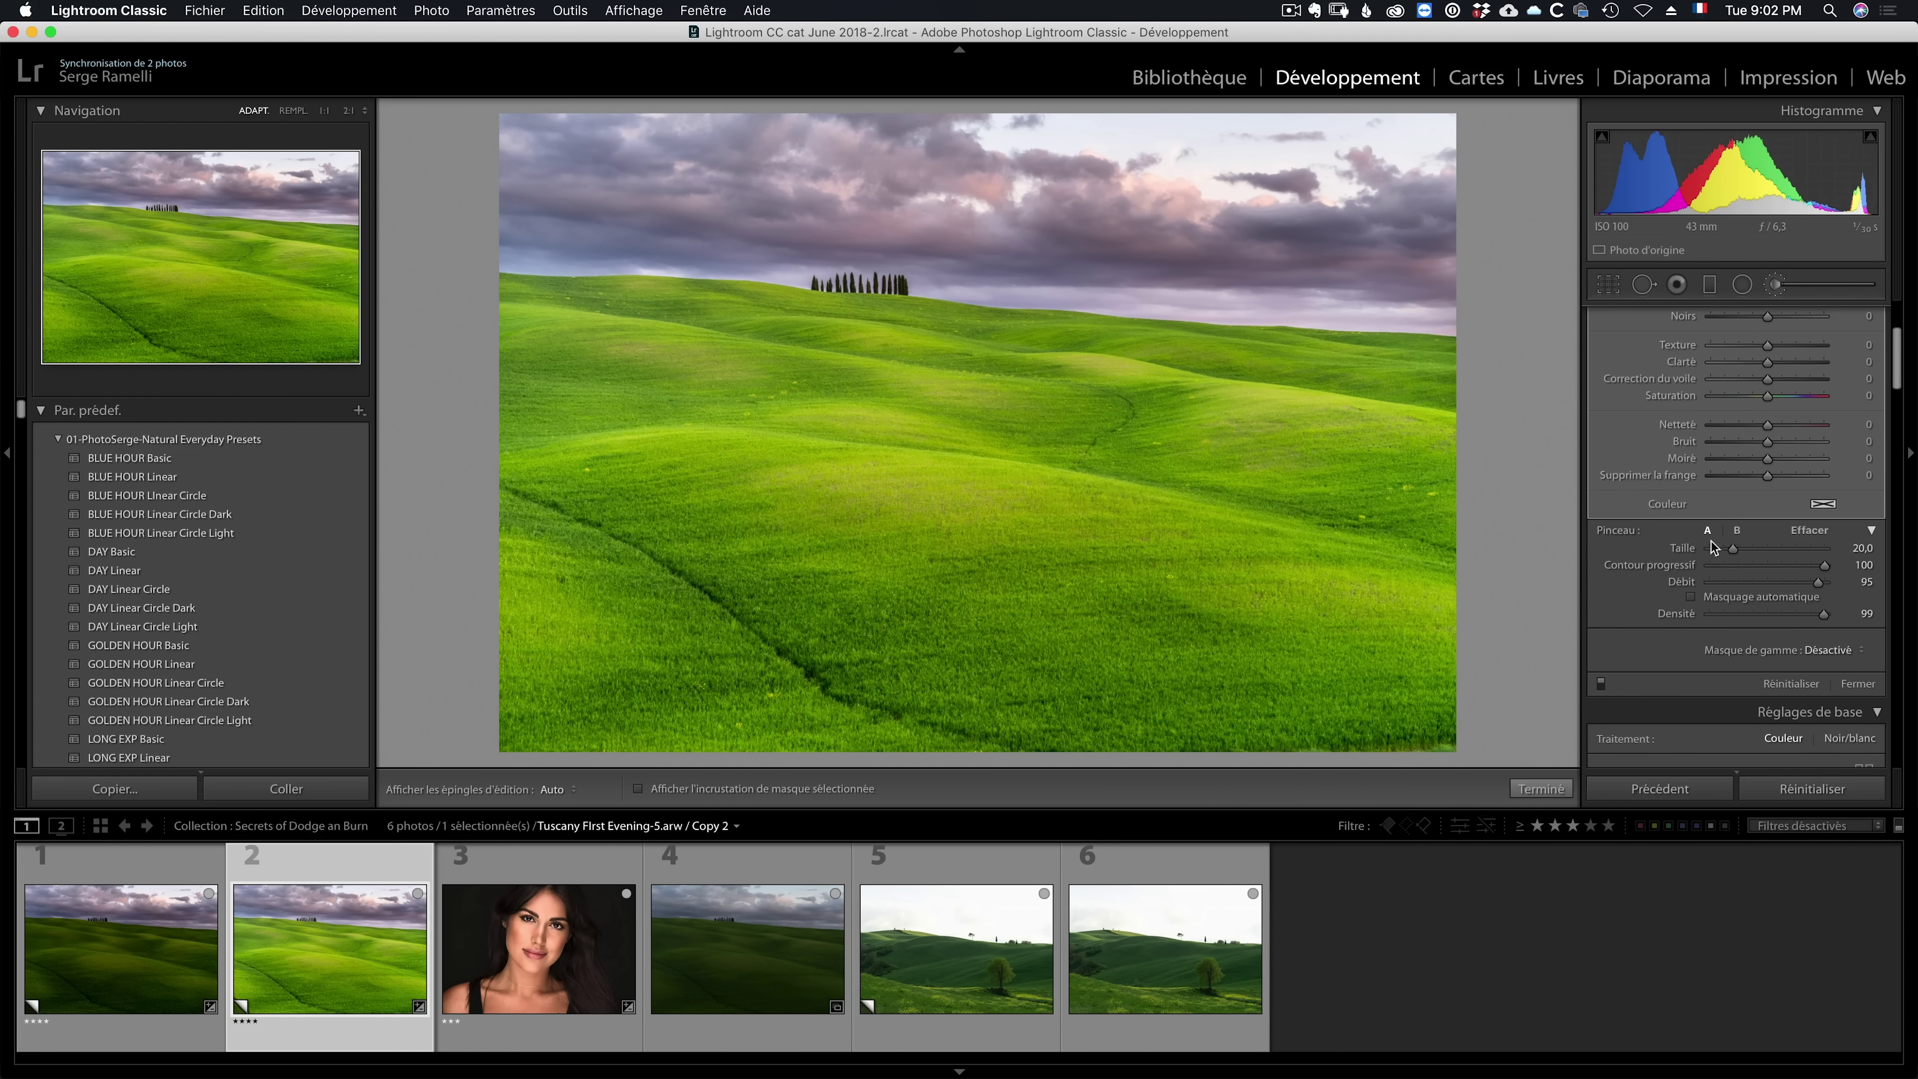
pyautogui.scroll(-1, 1715, 549)
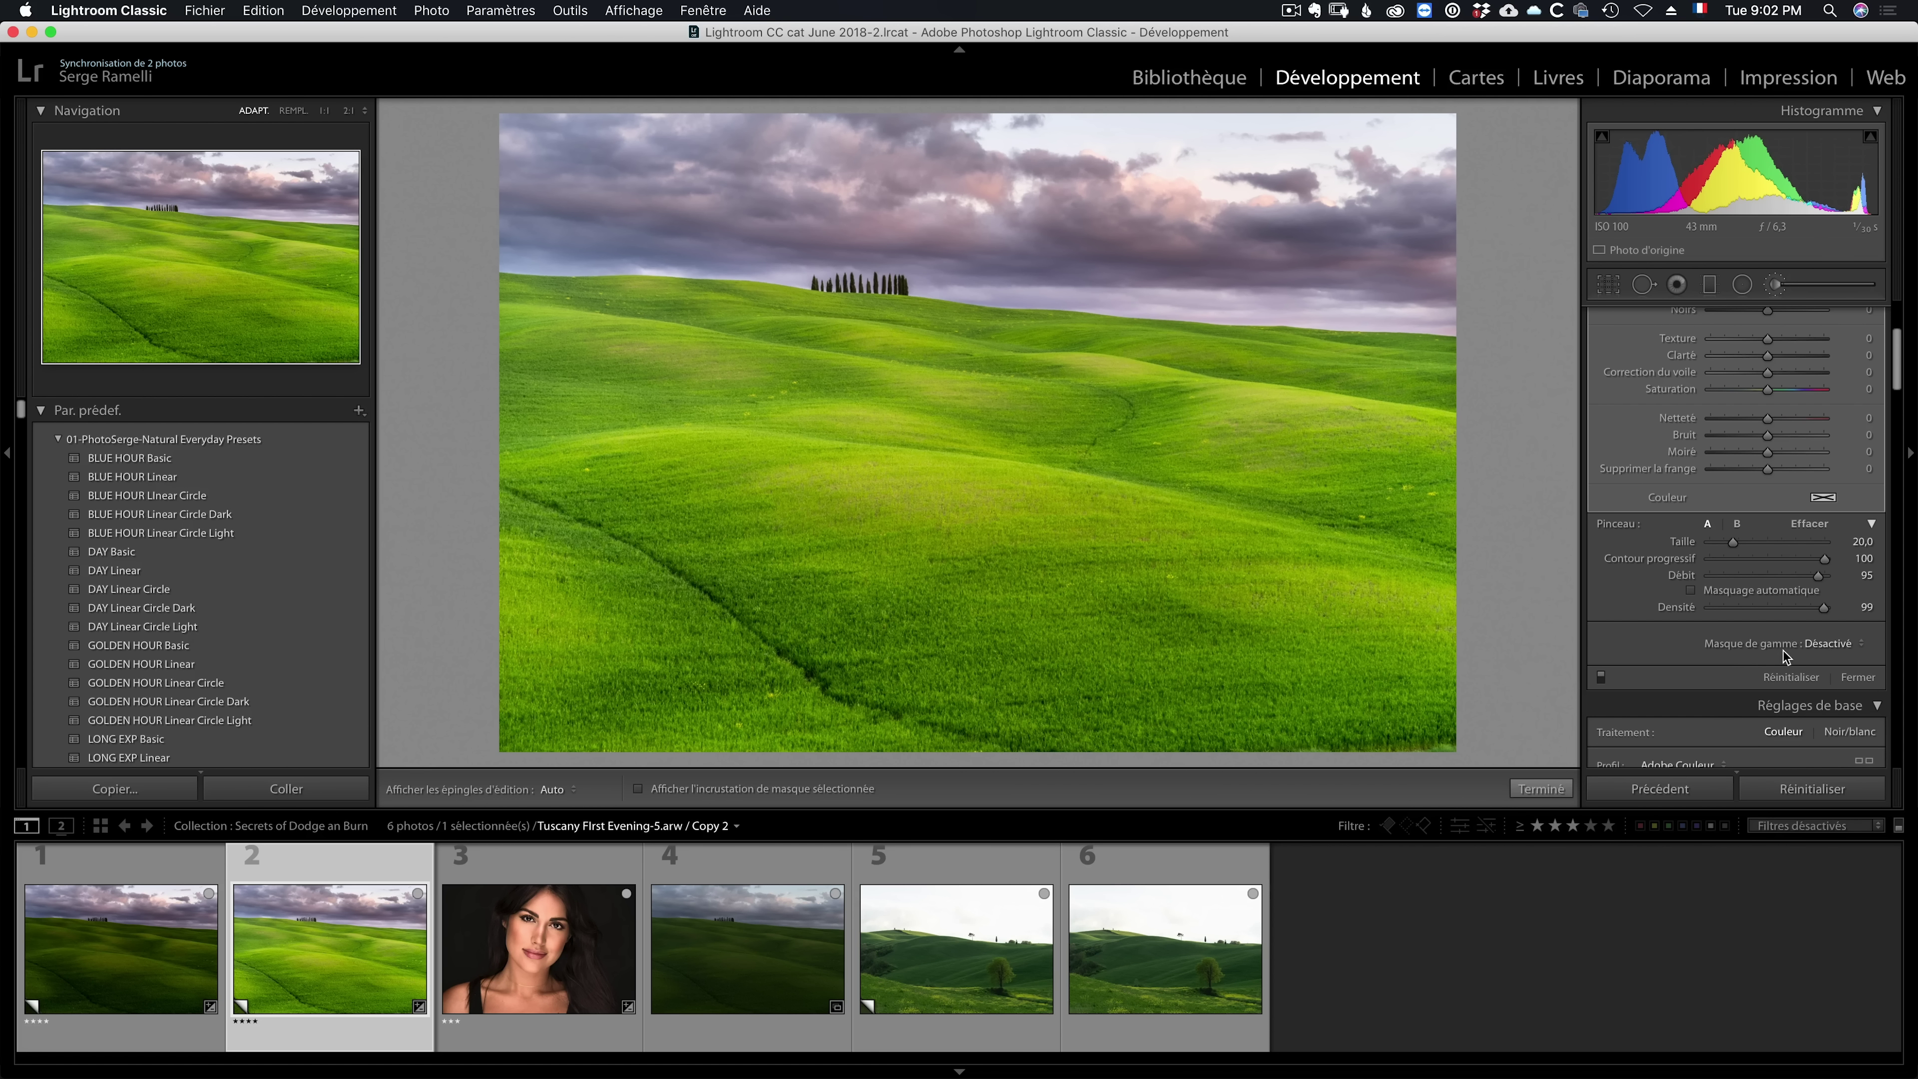
pyautogui.click(1831, 646)
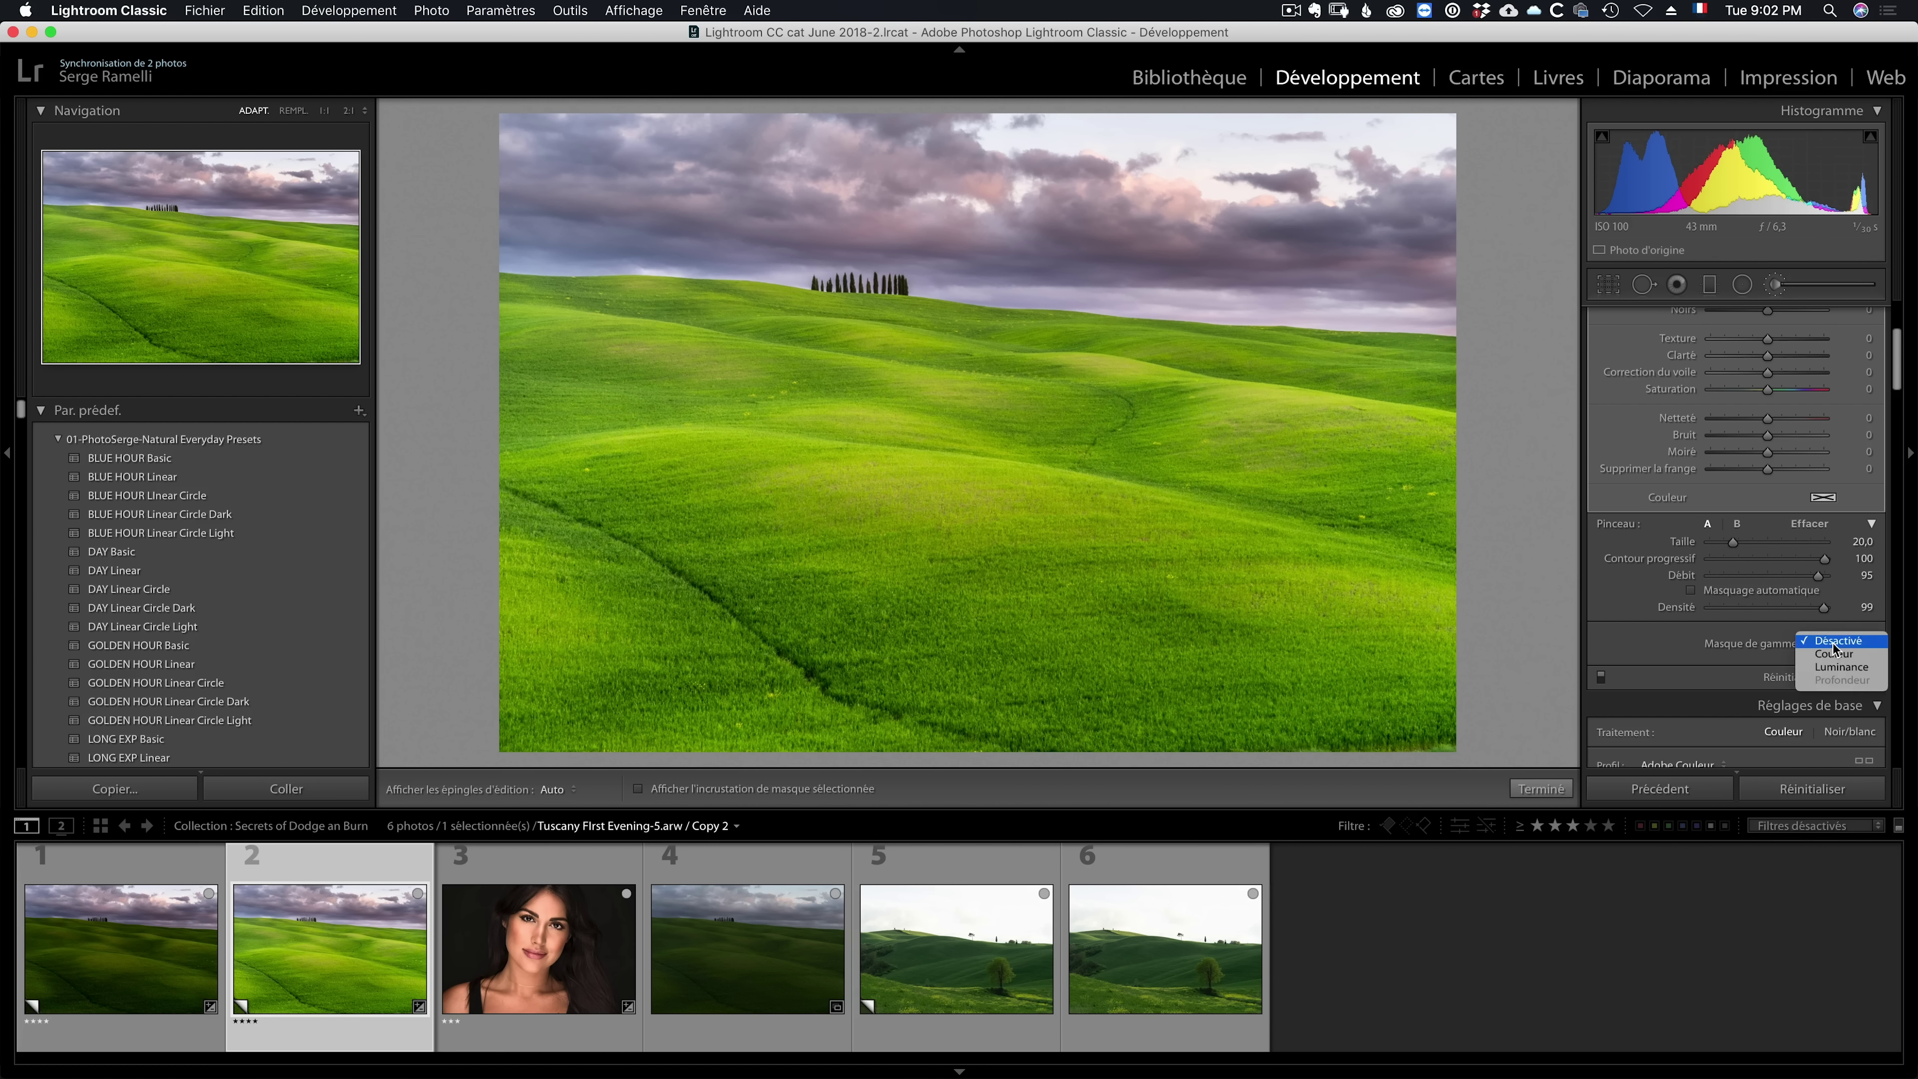
pyautogui.click(1831, 668)
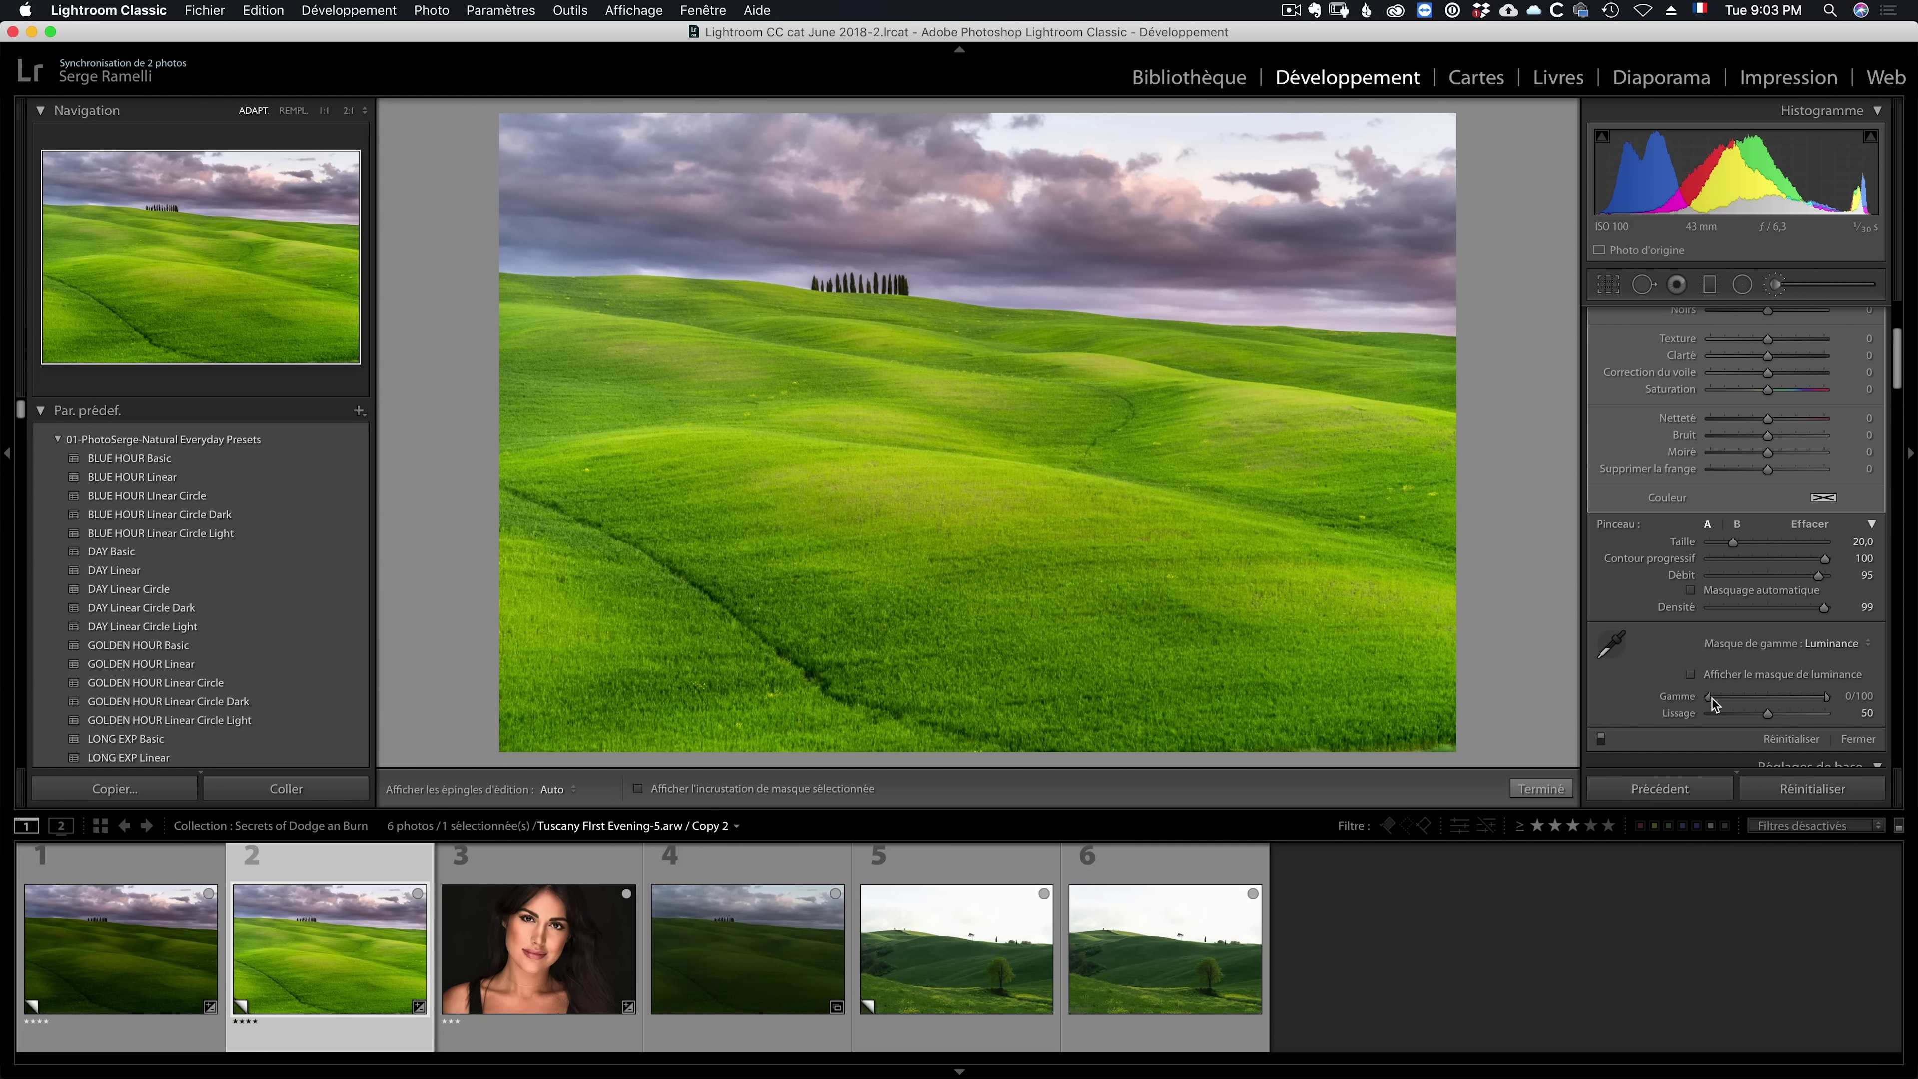
pyautogui.moveTo(1710, 697); pyautogui.dragTo(1794, 697)
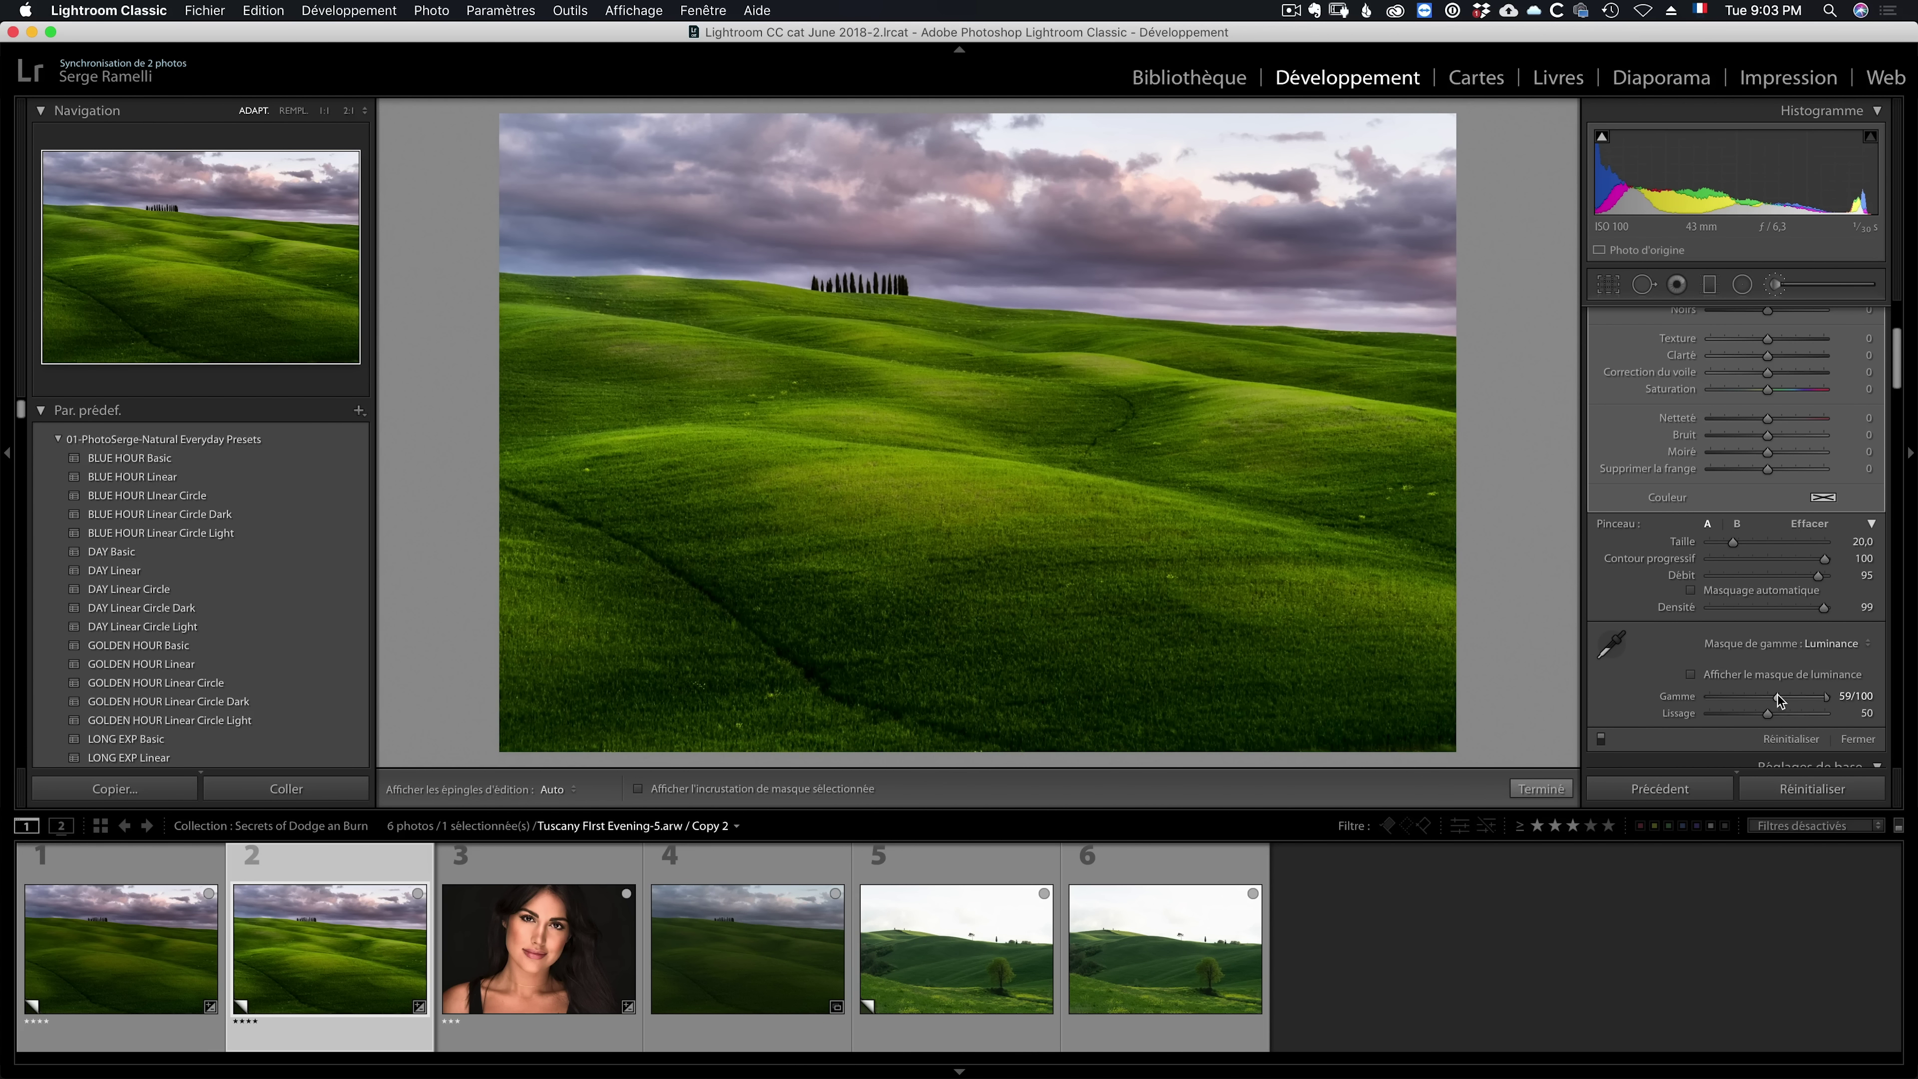
pyautogui.moveTo(1782, 697); pyautogui.dragTo(1787, 696)
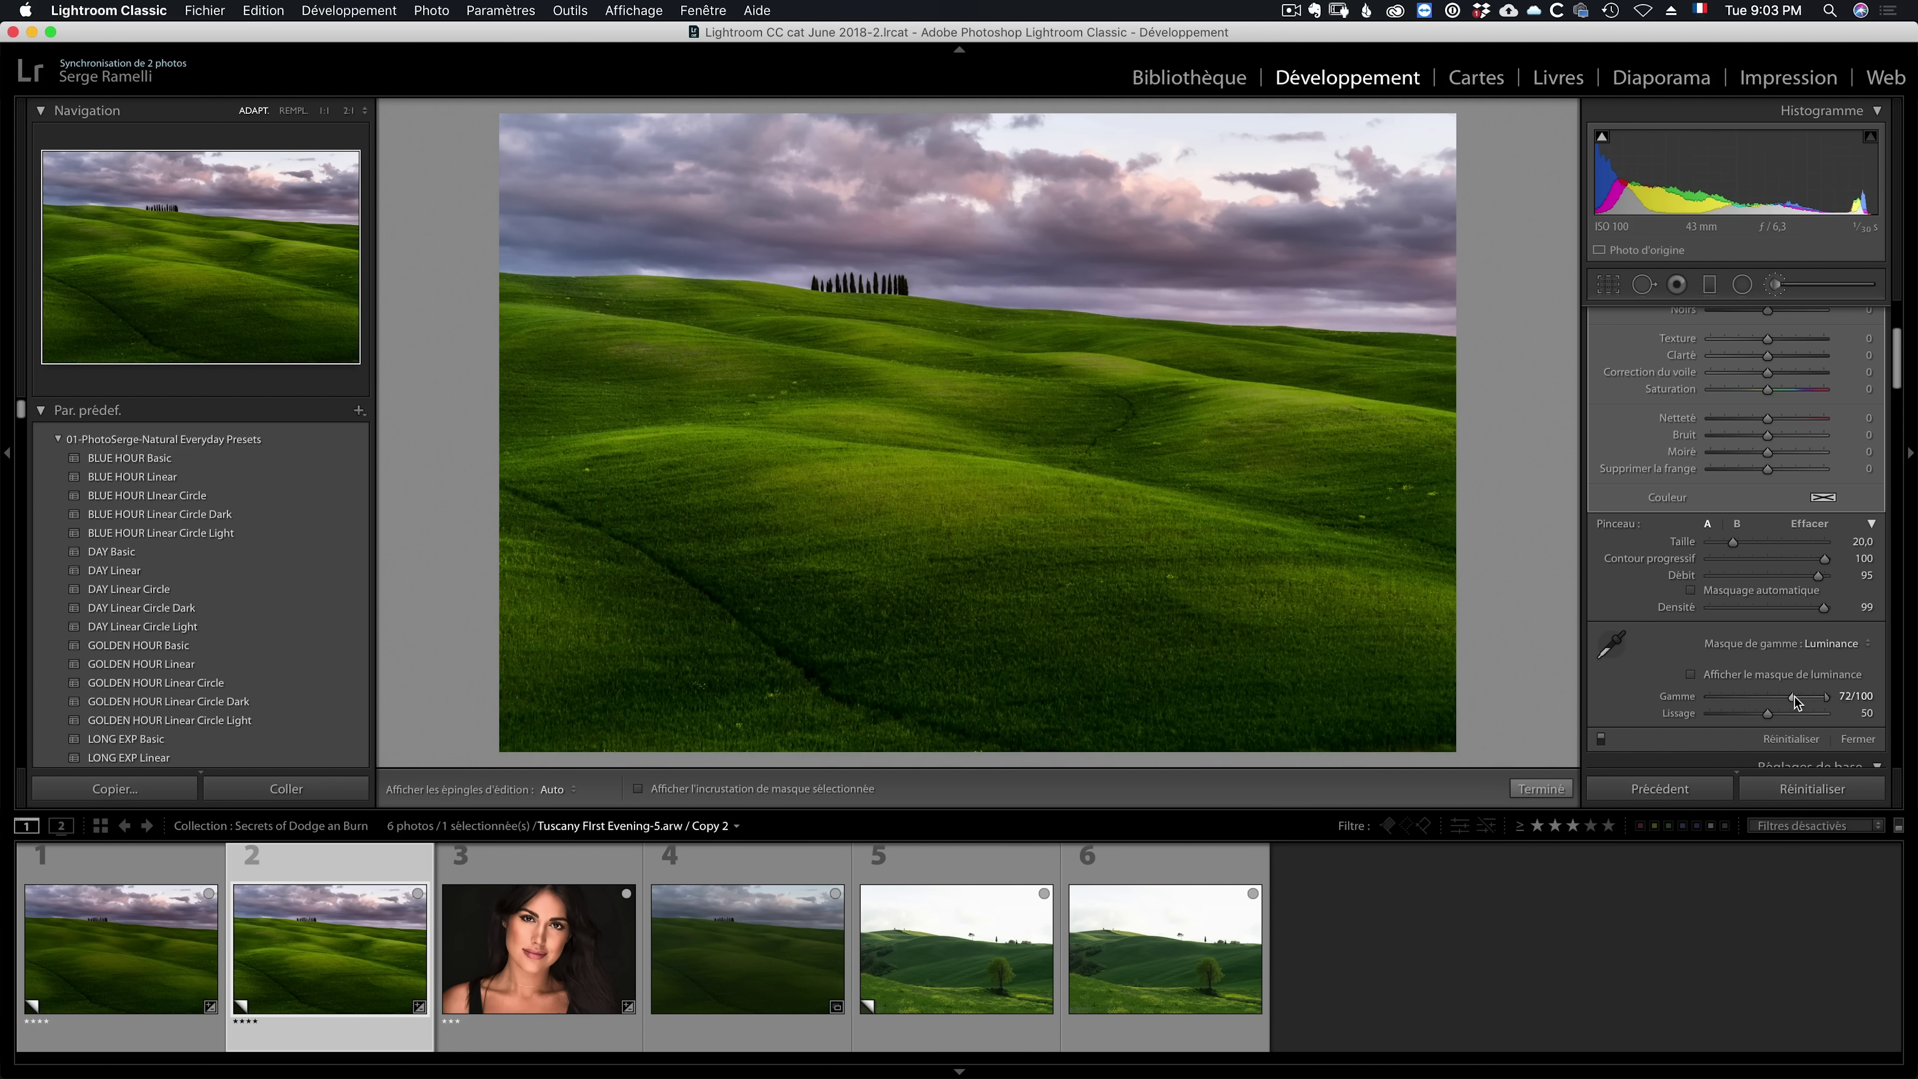
pyautogui.moveTo(1794, 696); pyautogui.dragTo(1795, 697)
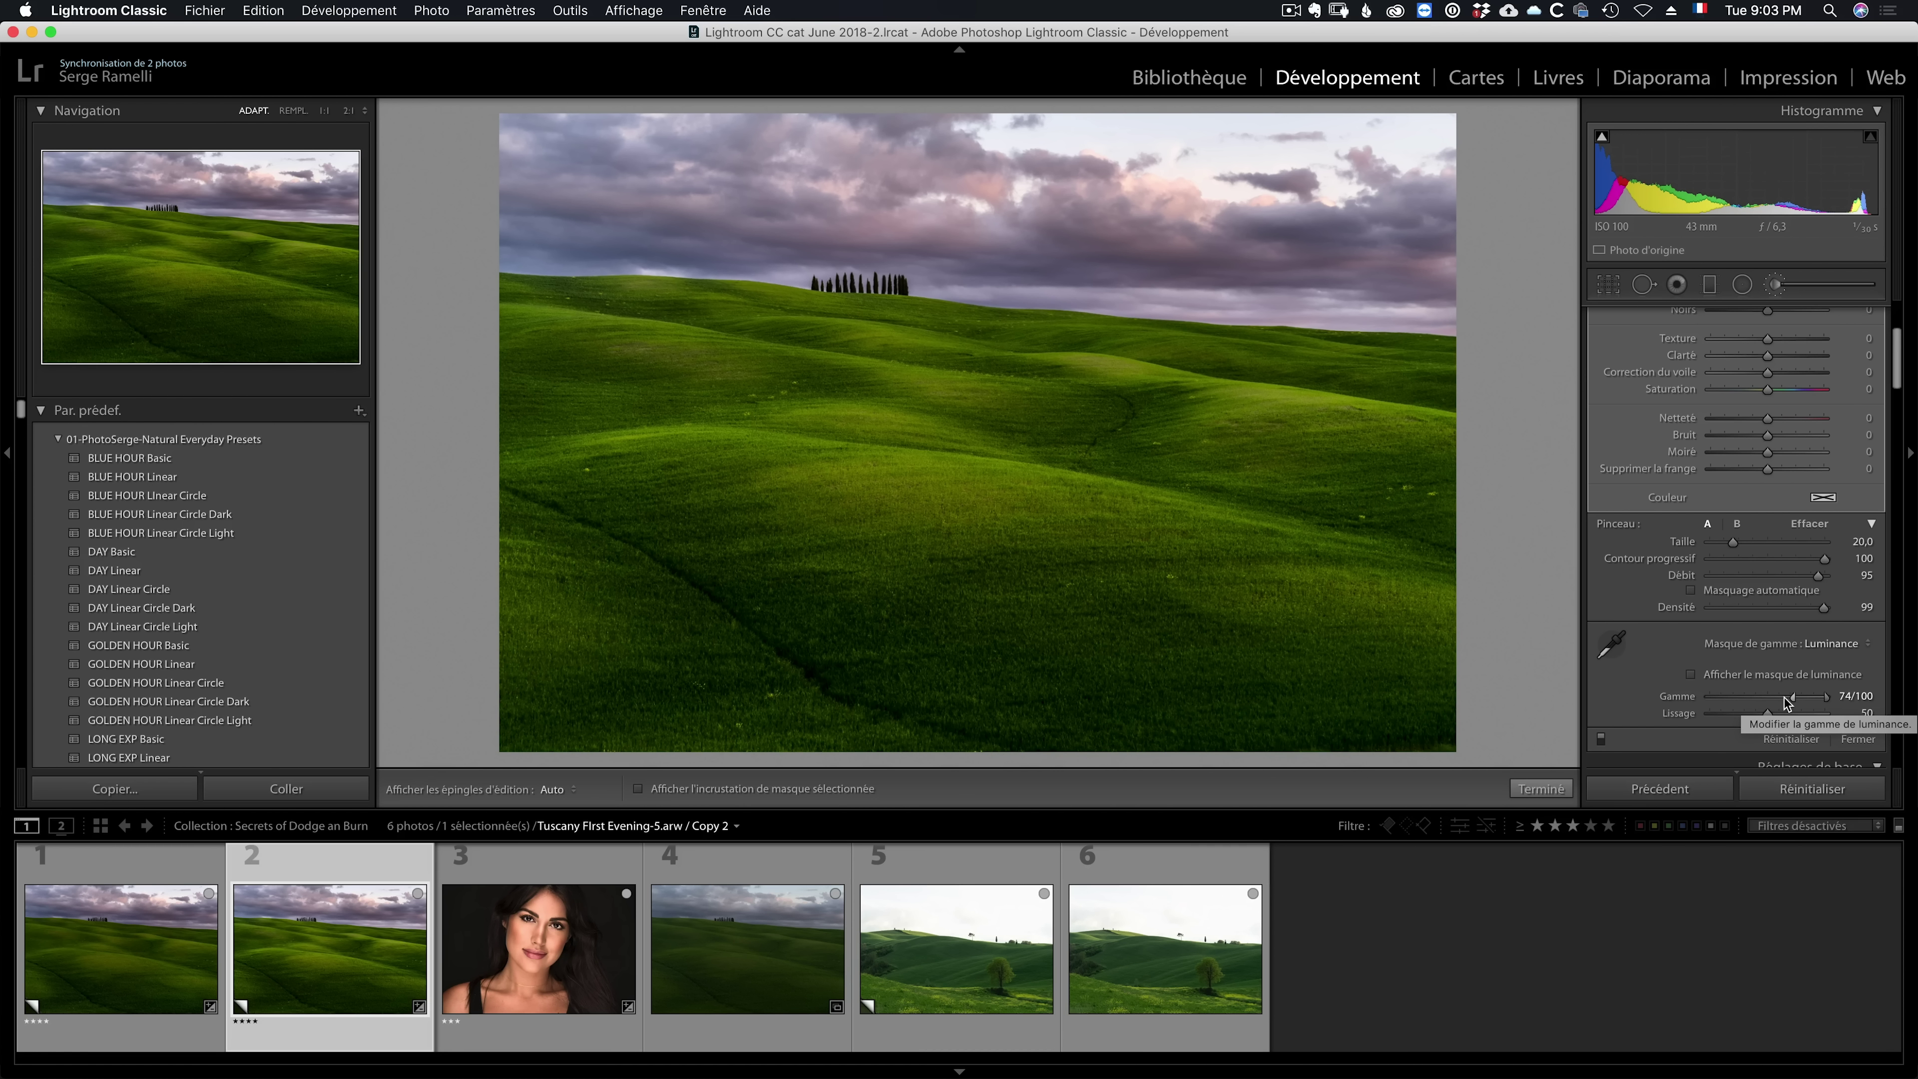
pyautogui.scroll(5, 1804, 483)
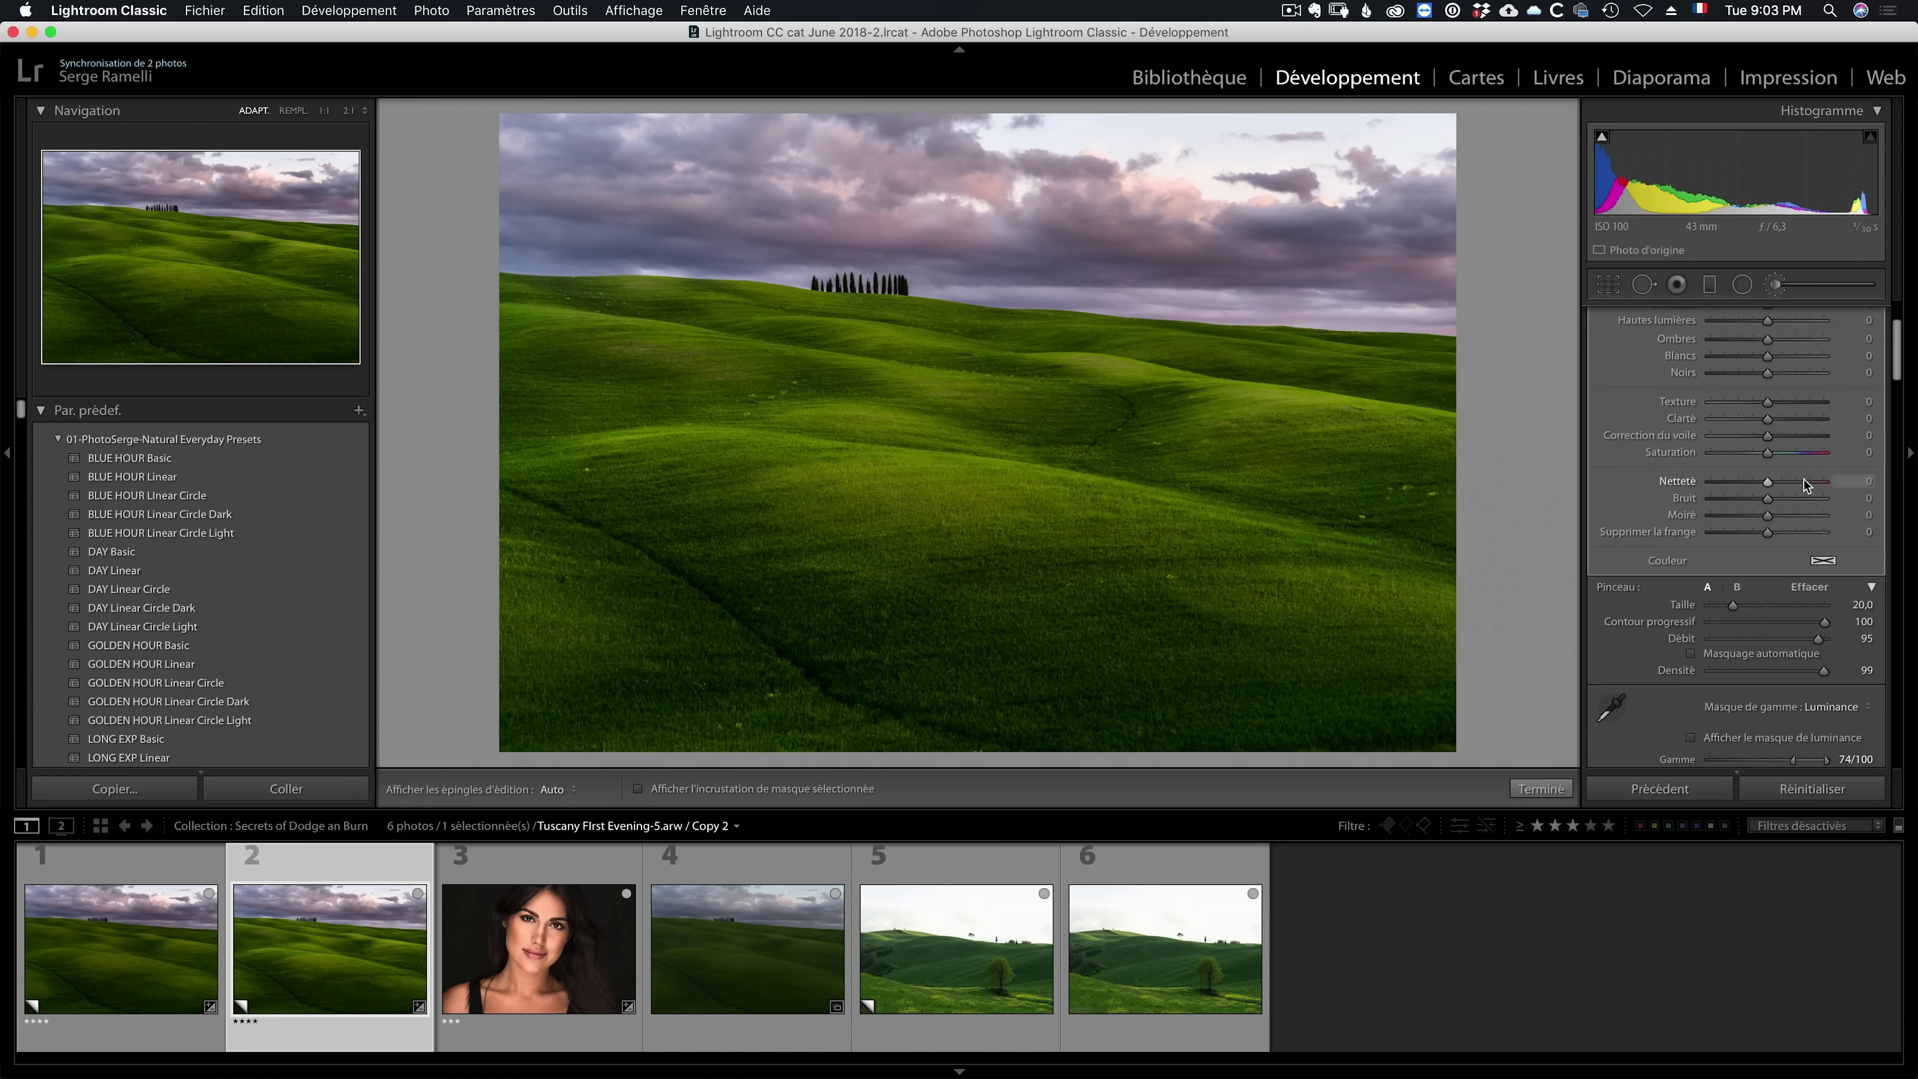
pyautogui.moveTo(1785, 410); pyautogui.dragTo(1794, 413)
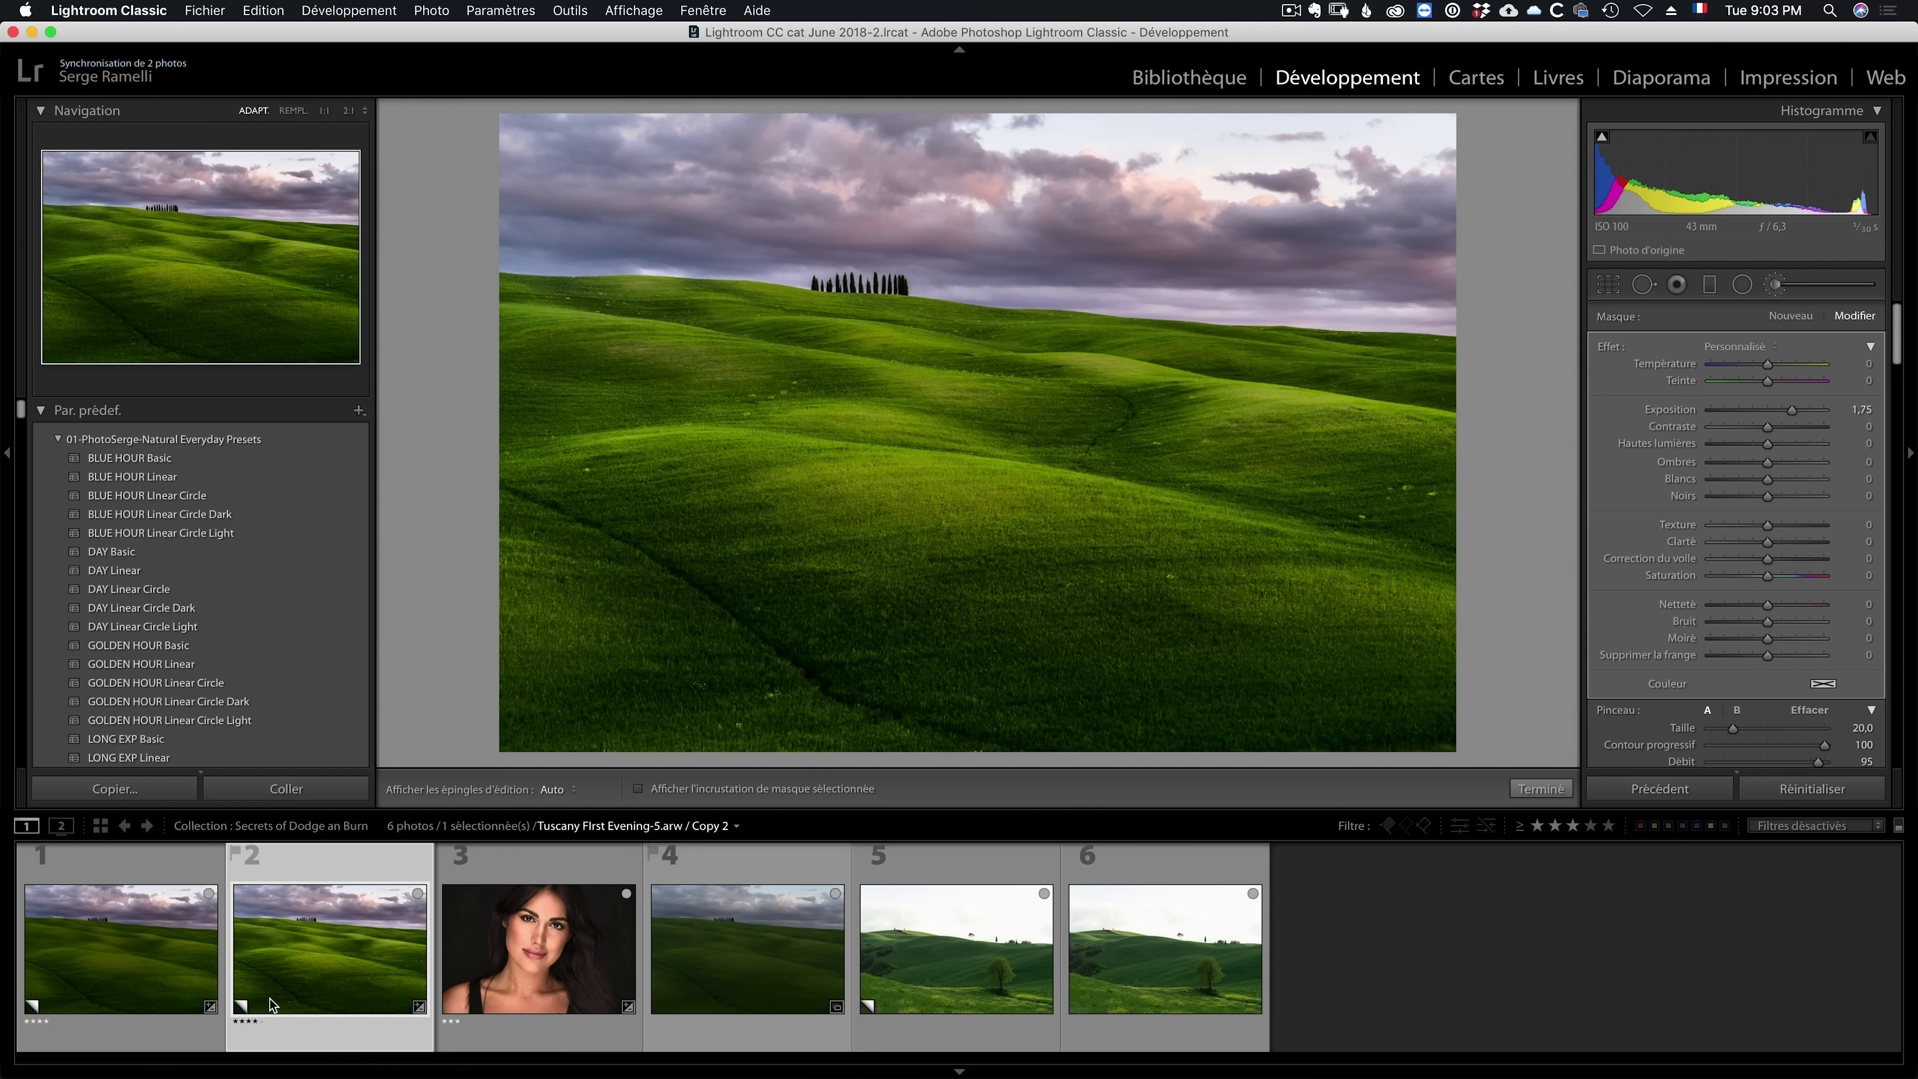
# Step: Lower the hill brightening exposure to 1.04, comparing against Copie 3
pyautogui.click(171, 870)
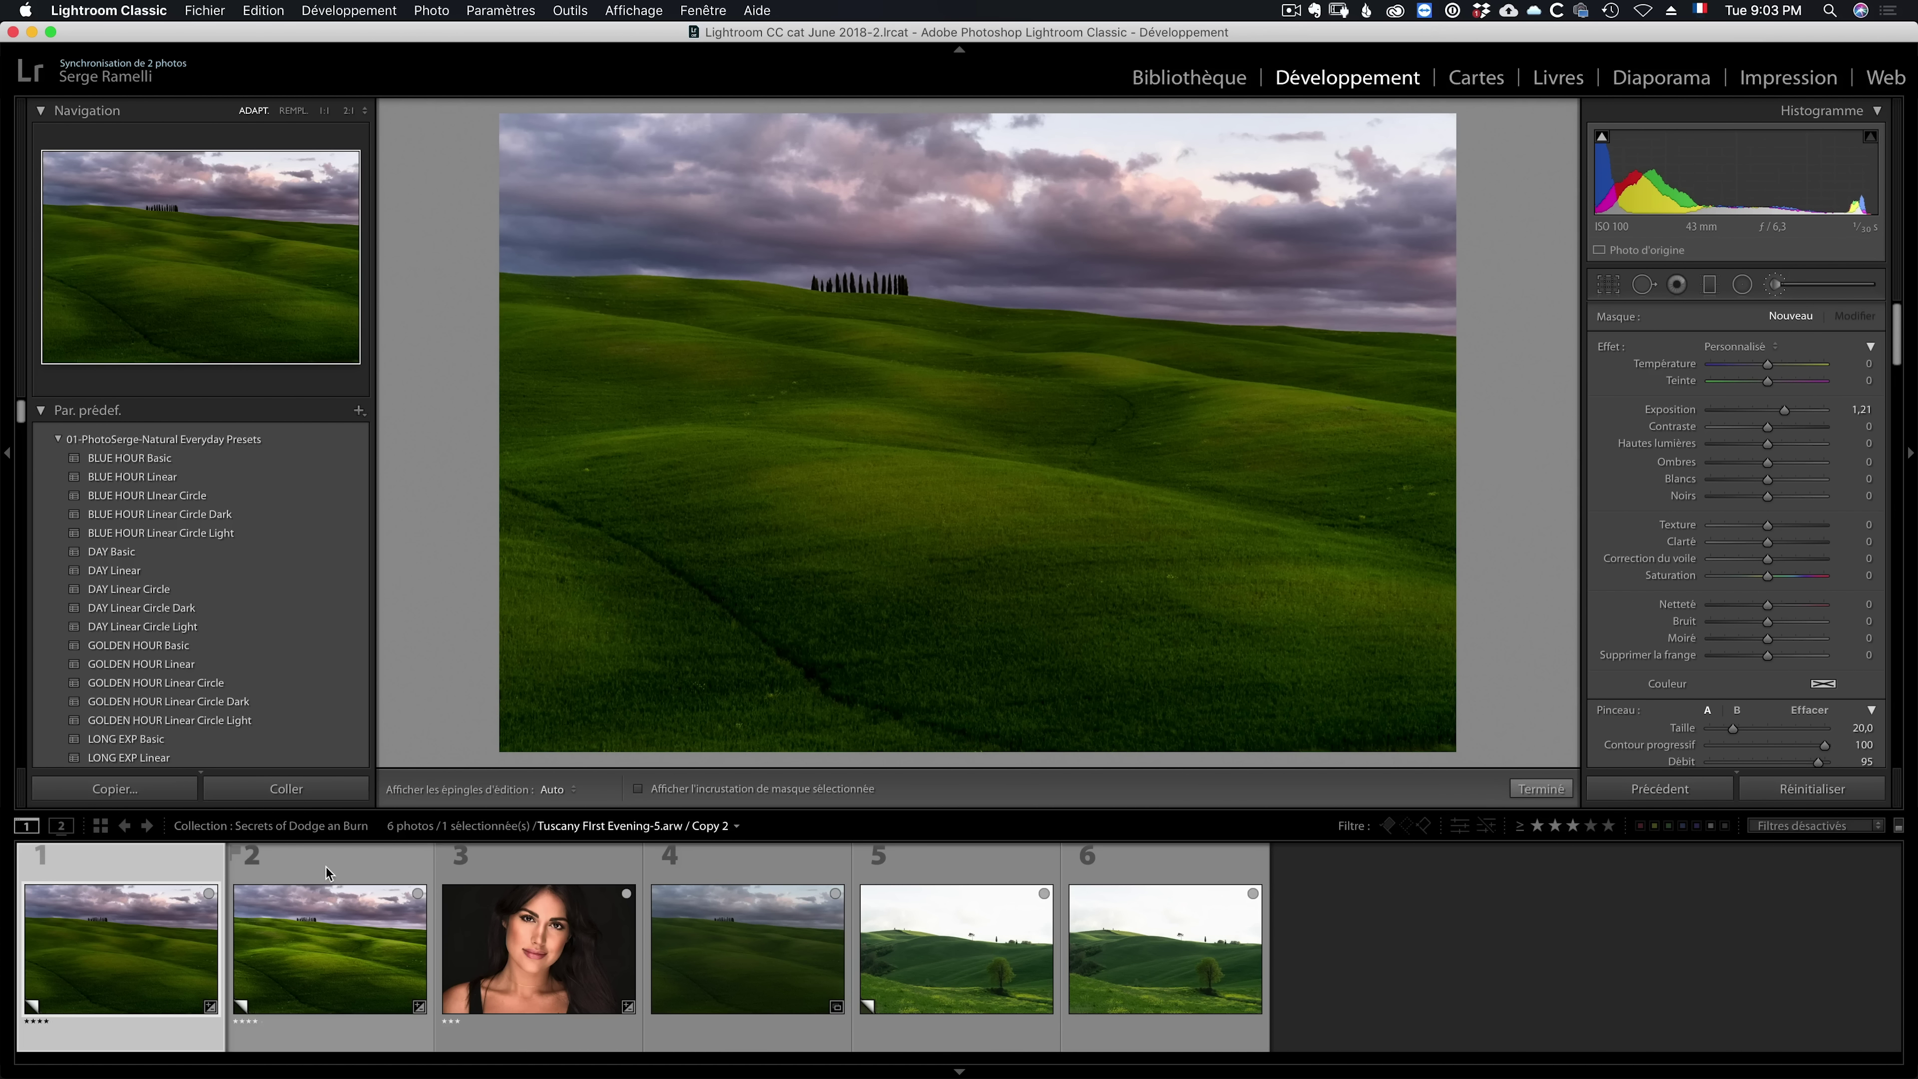
pyautogui.click(326, 866)
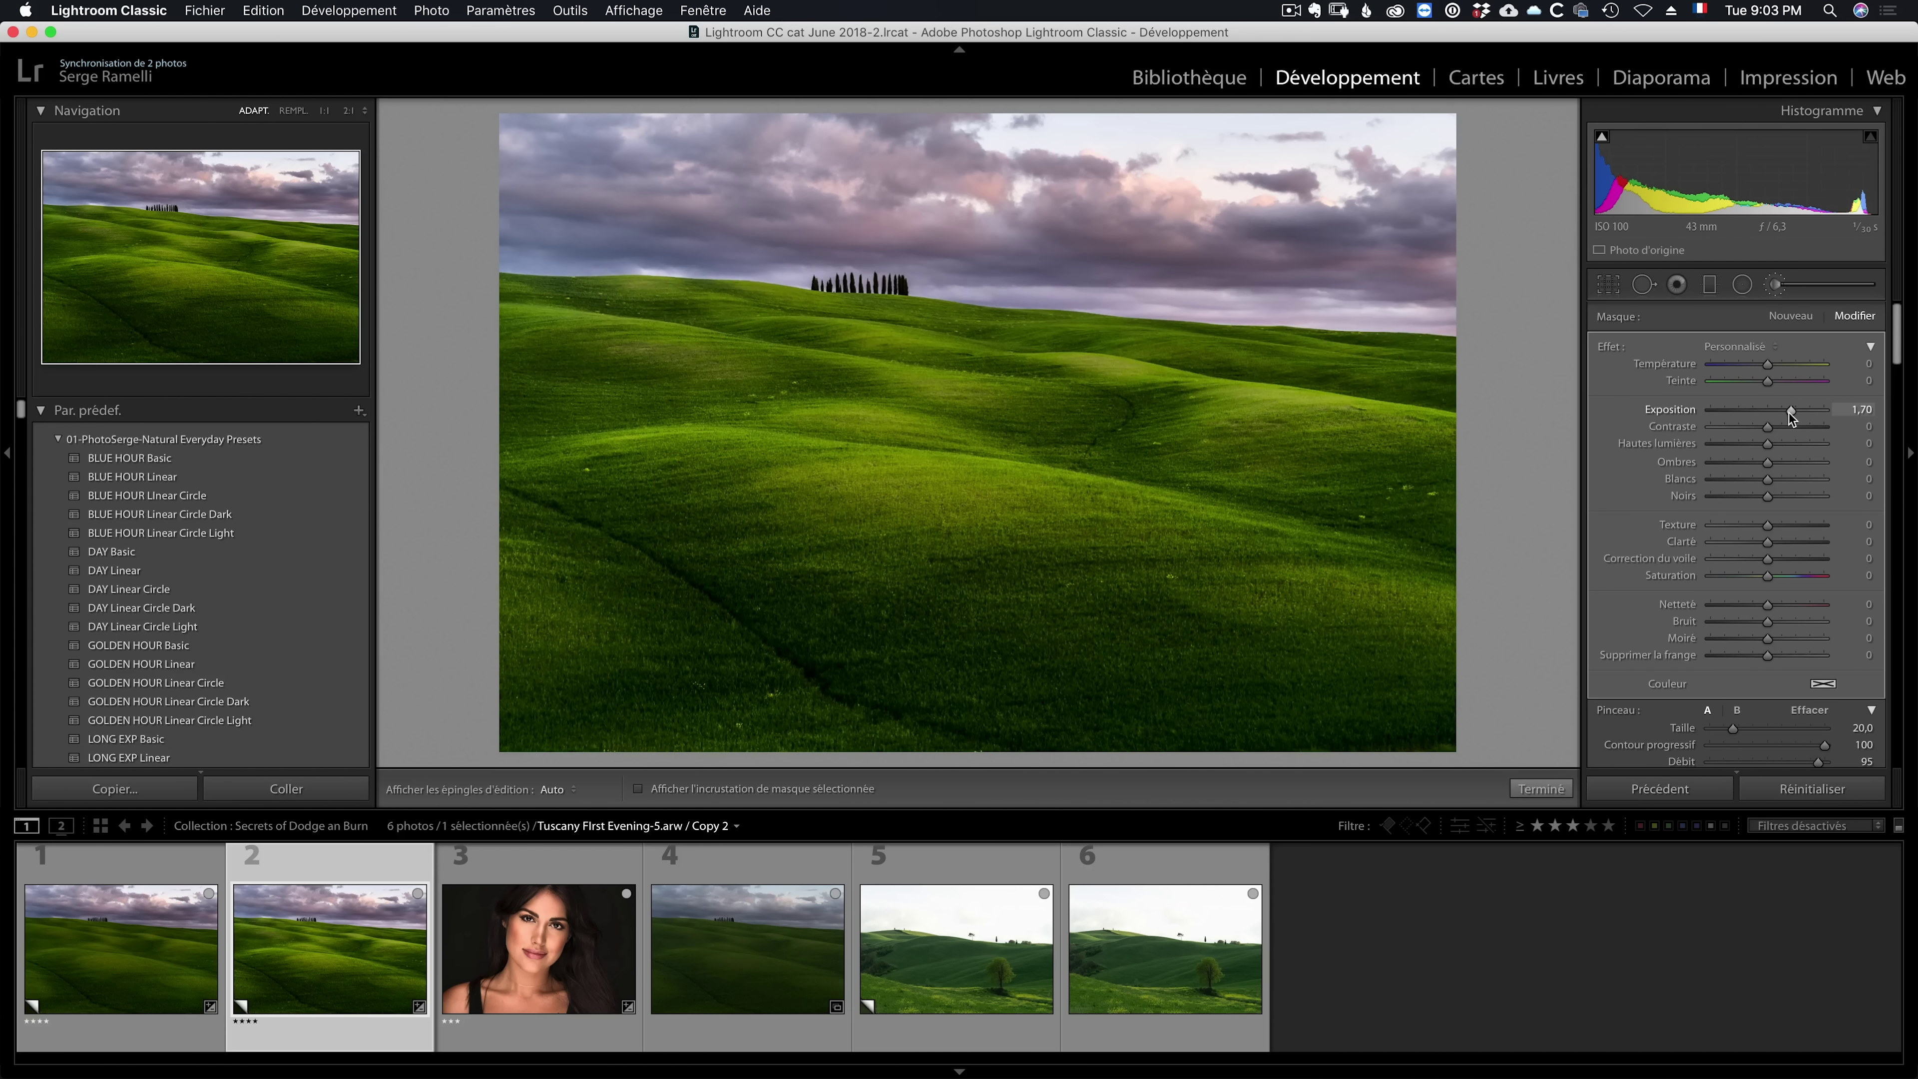
pyautogui.moveTo(1791, 416); pyautogui.dragTo(1782, 418)
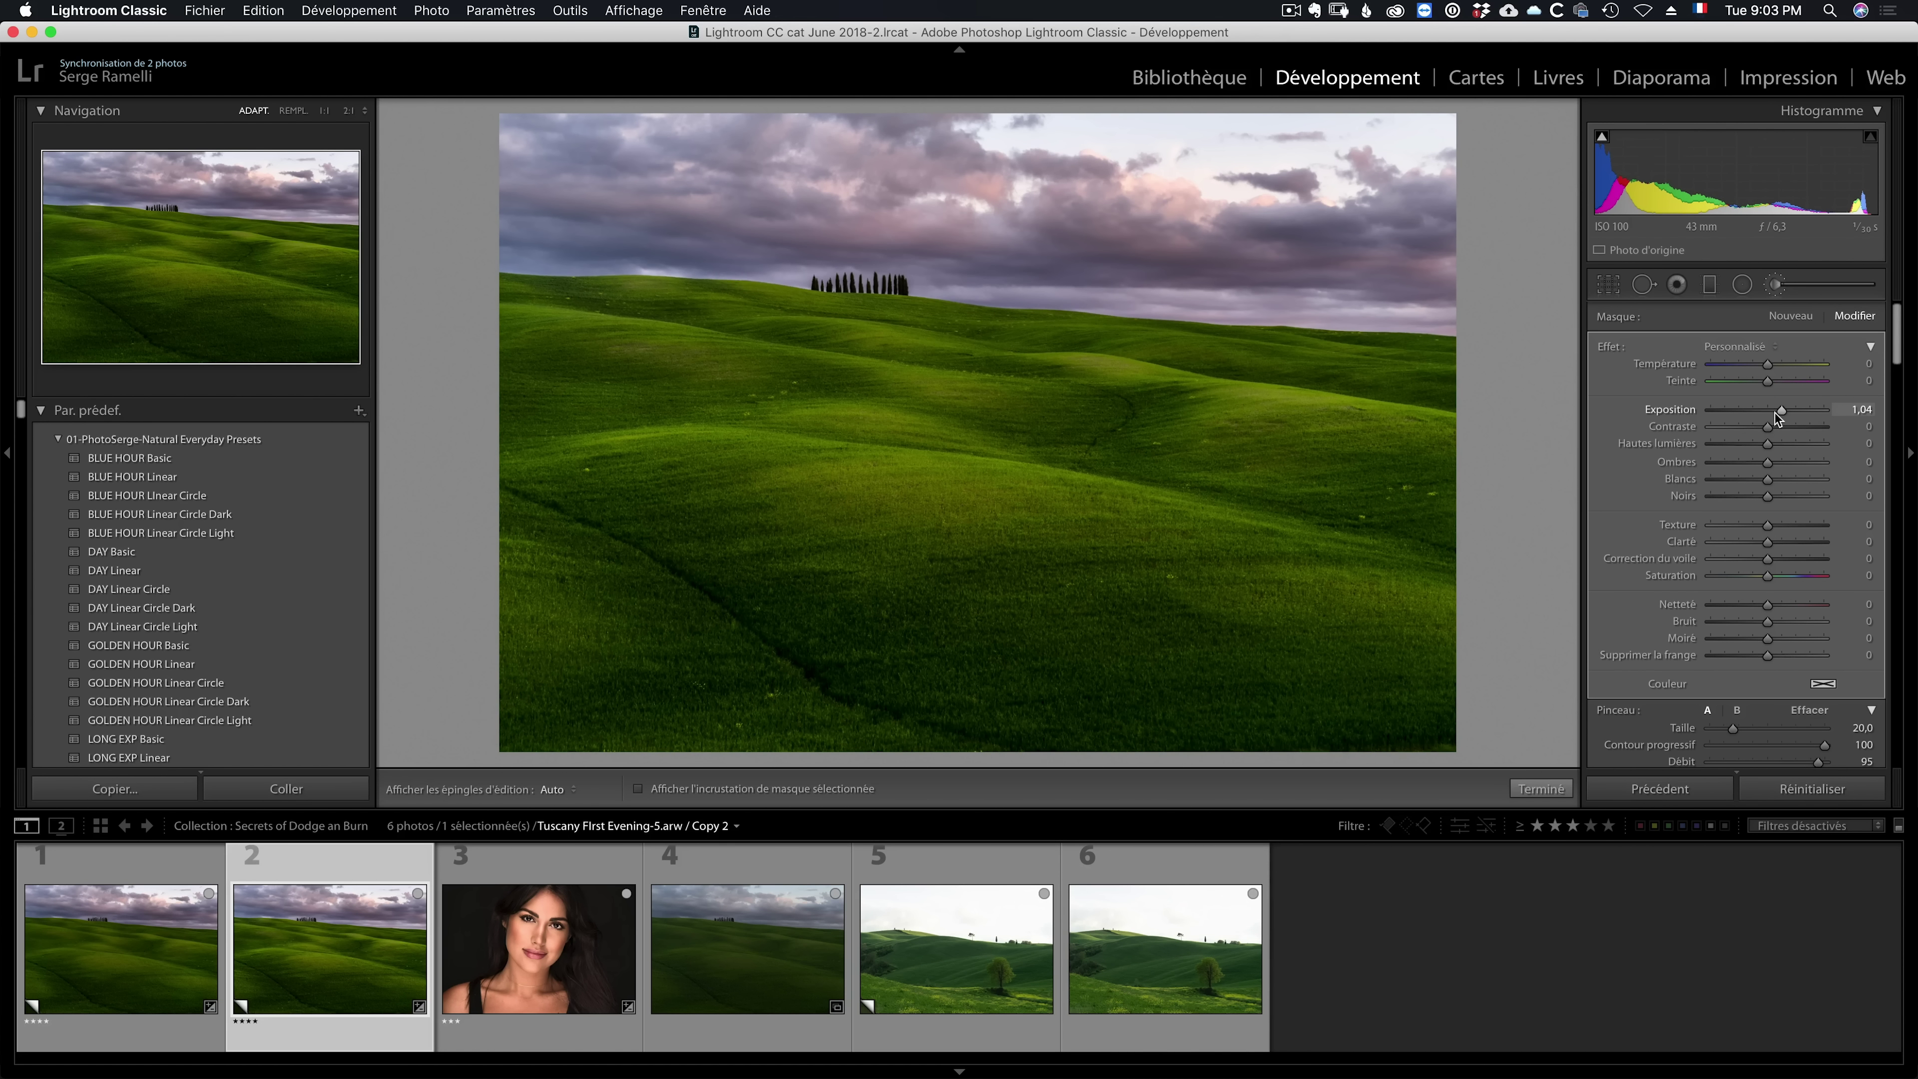
pyautogui.moveTo(330, 929)
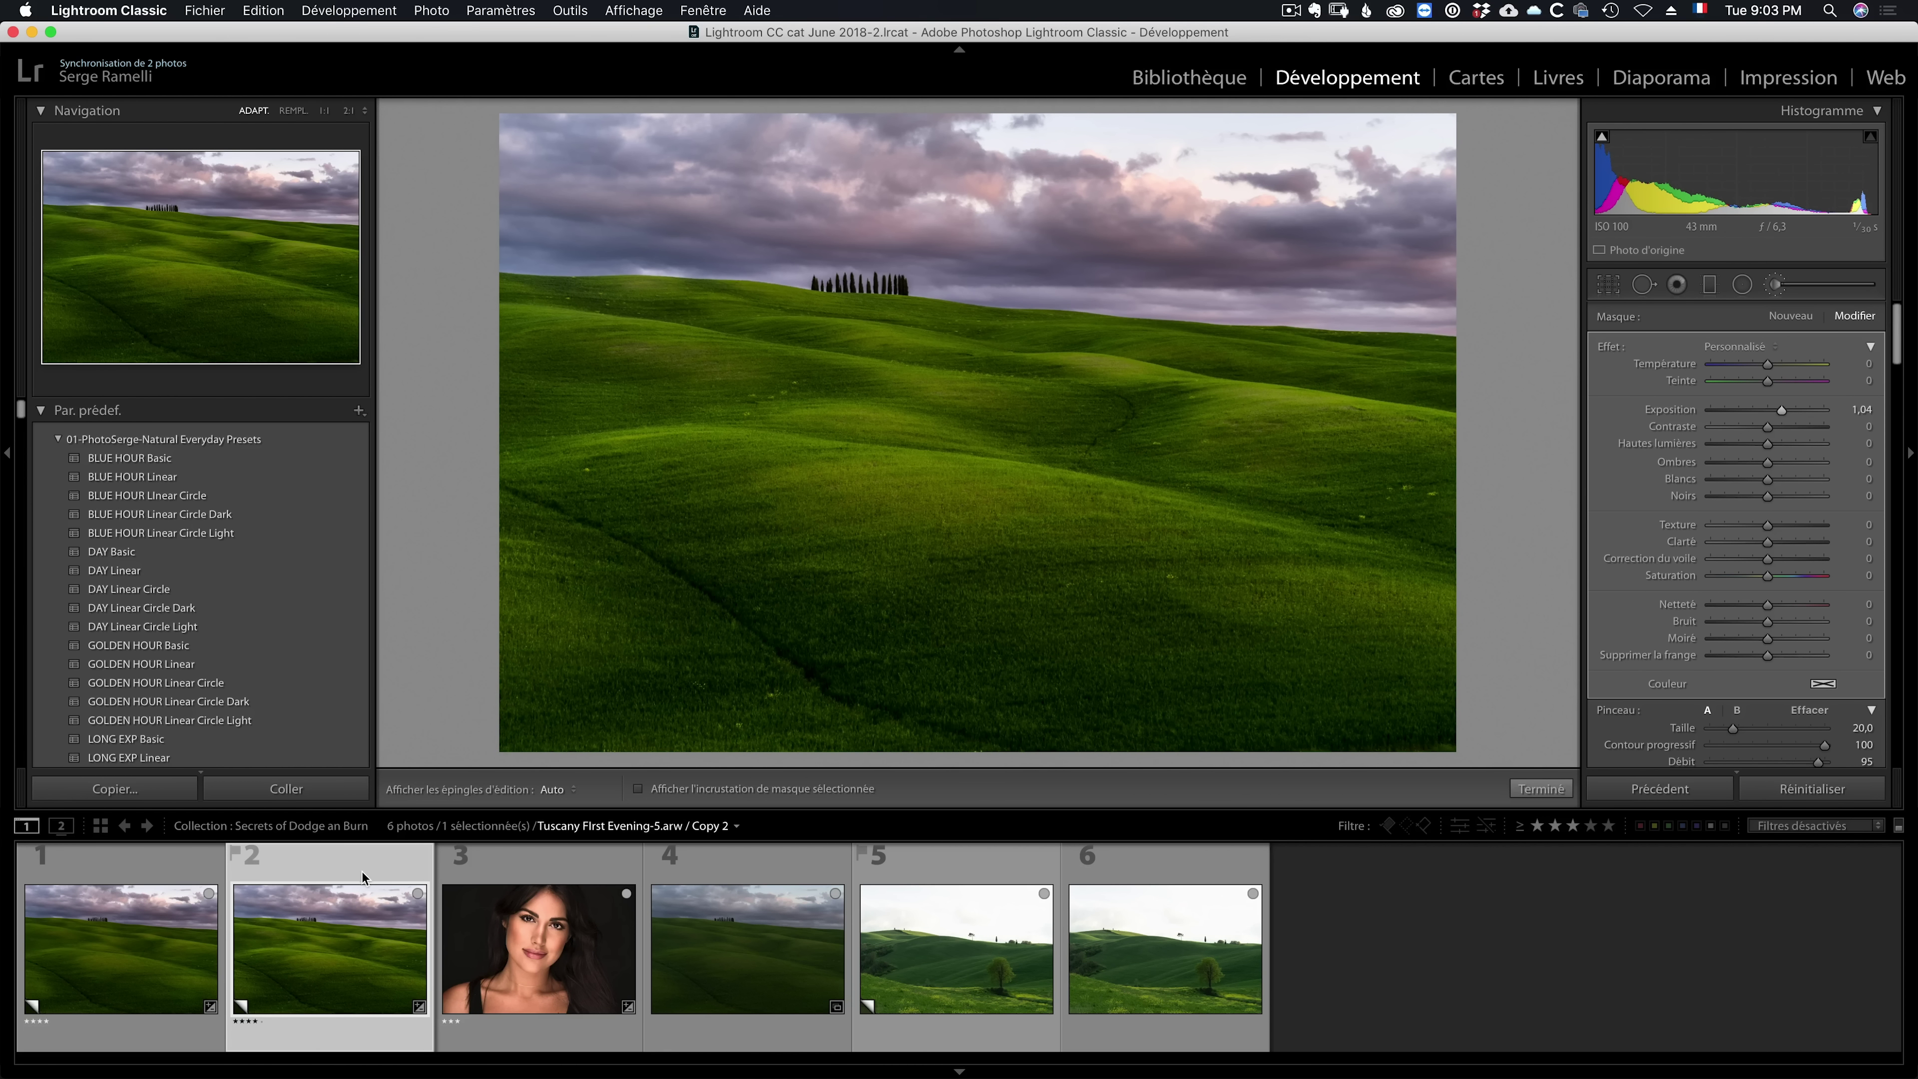
pyautogui.click(174, 879)
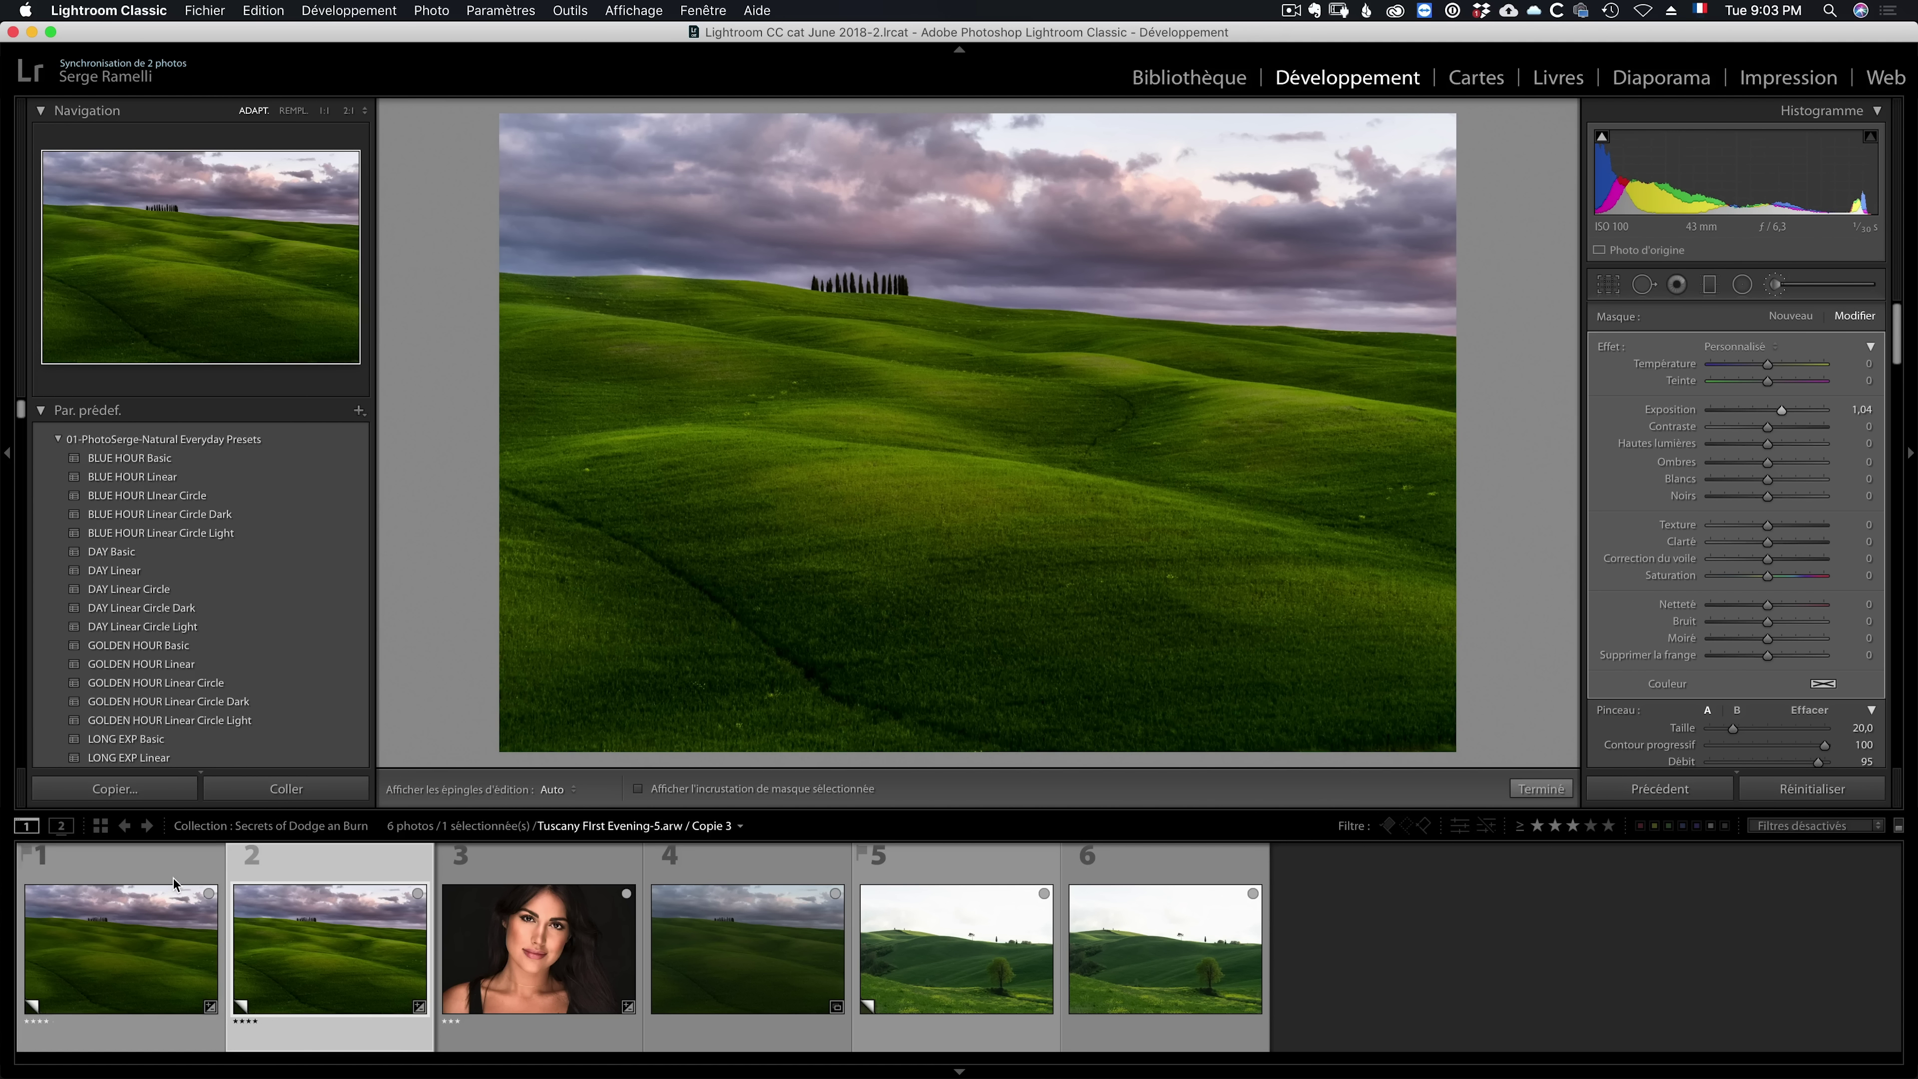
pyautogui.click(321, 879)
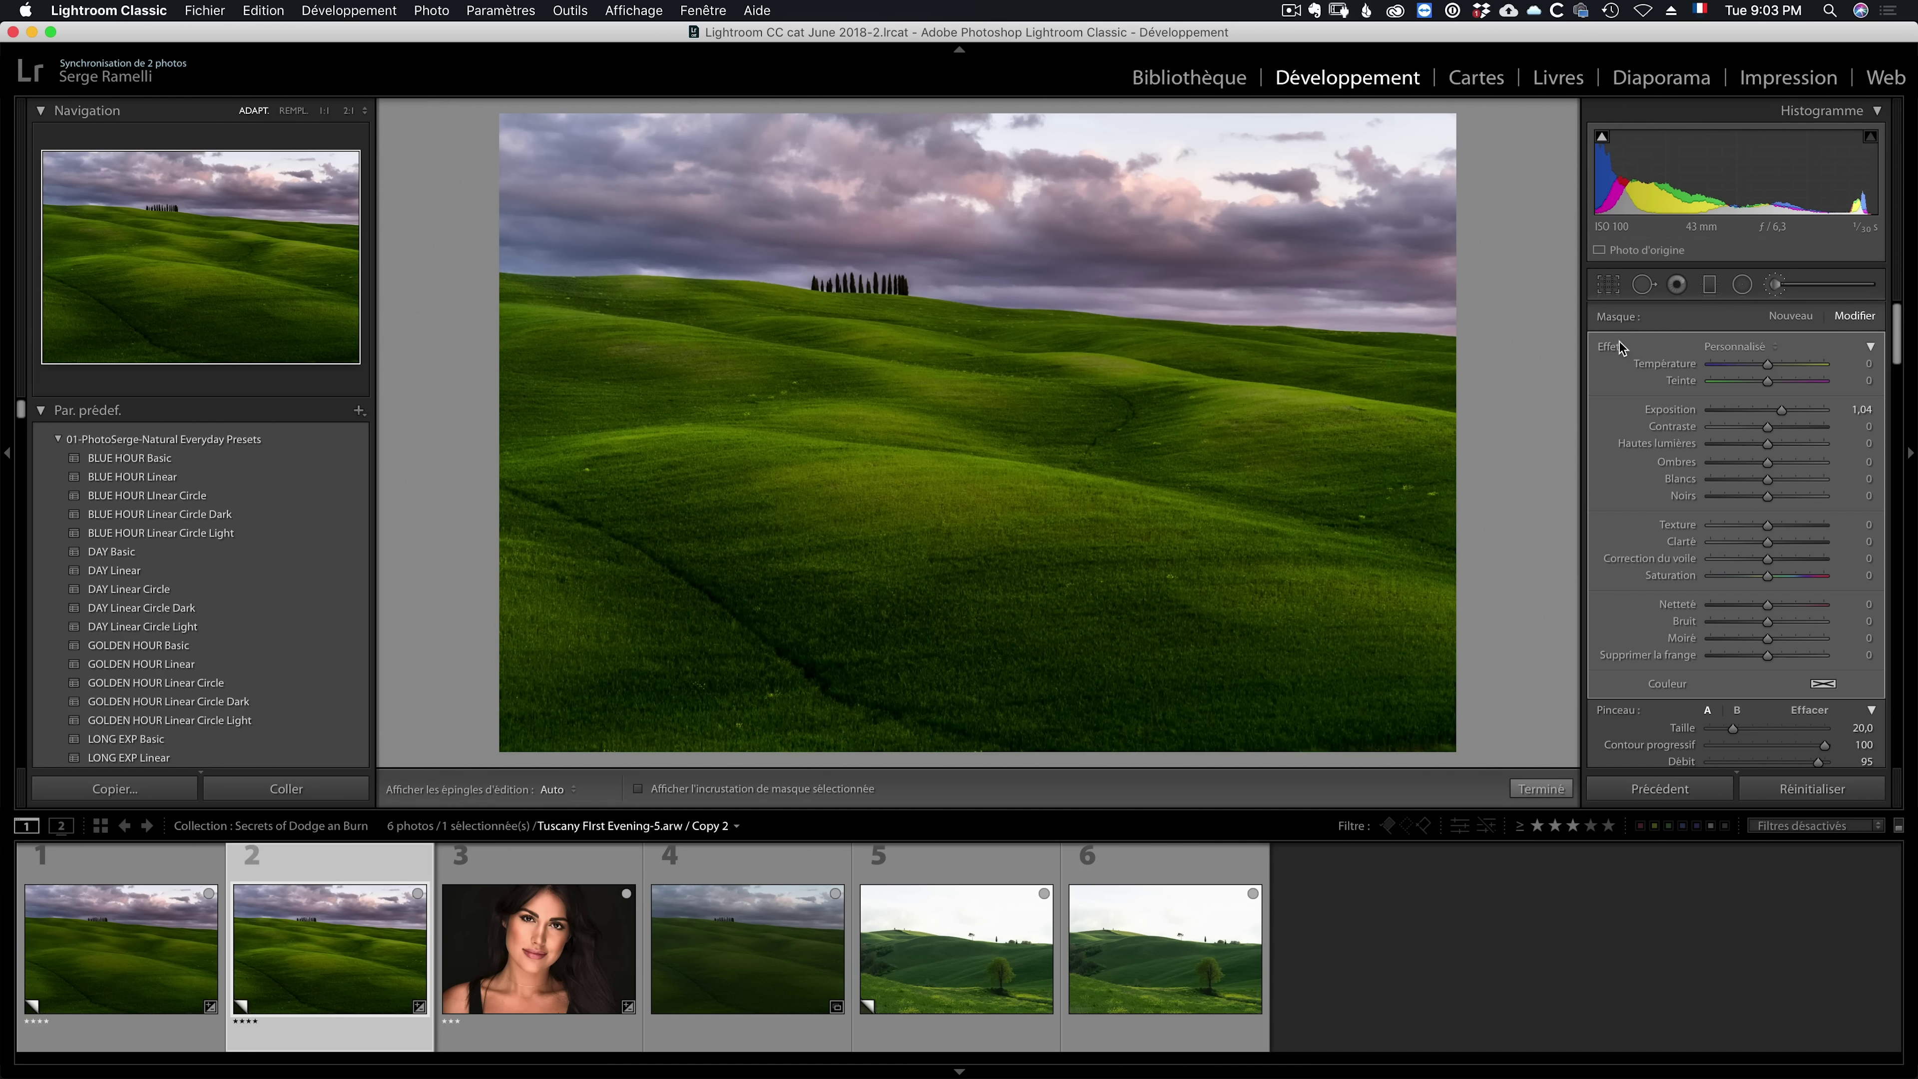
# Step: Add a new negative-exposure brush stroke over the lower hills
pyautogui.click(1791, 318)
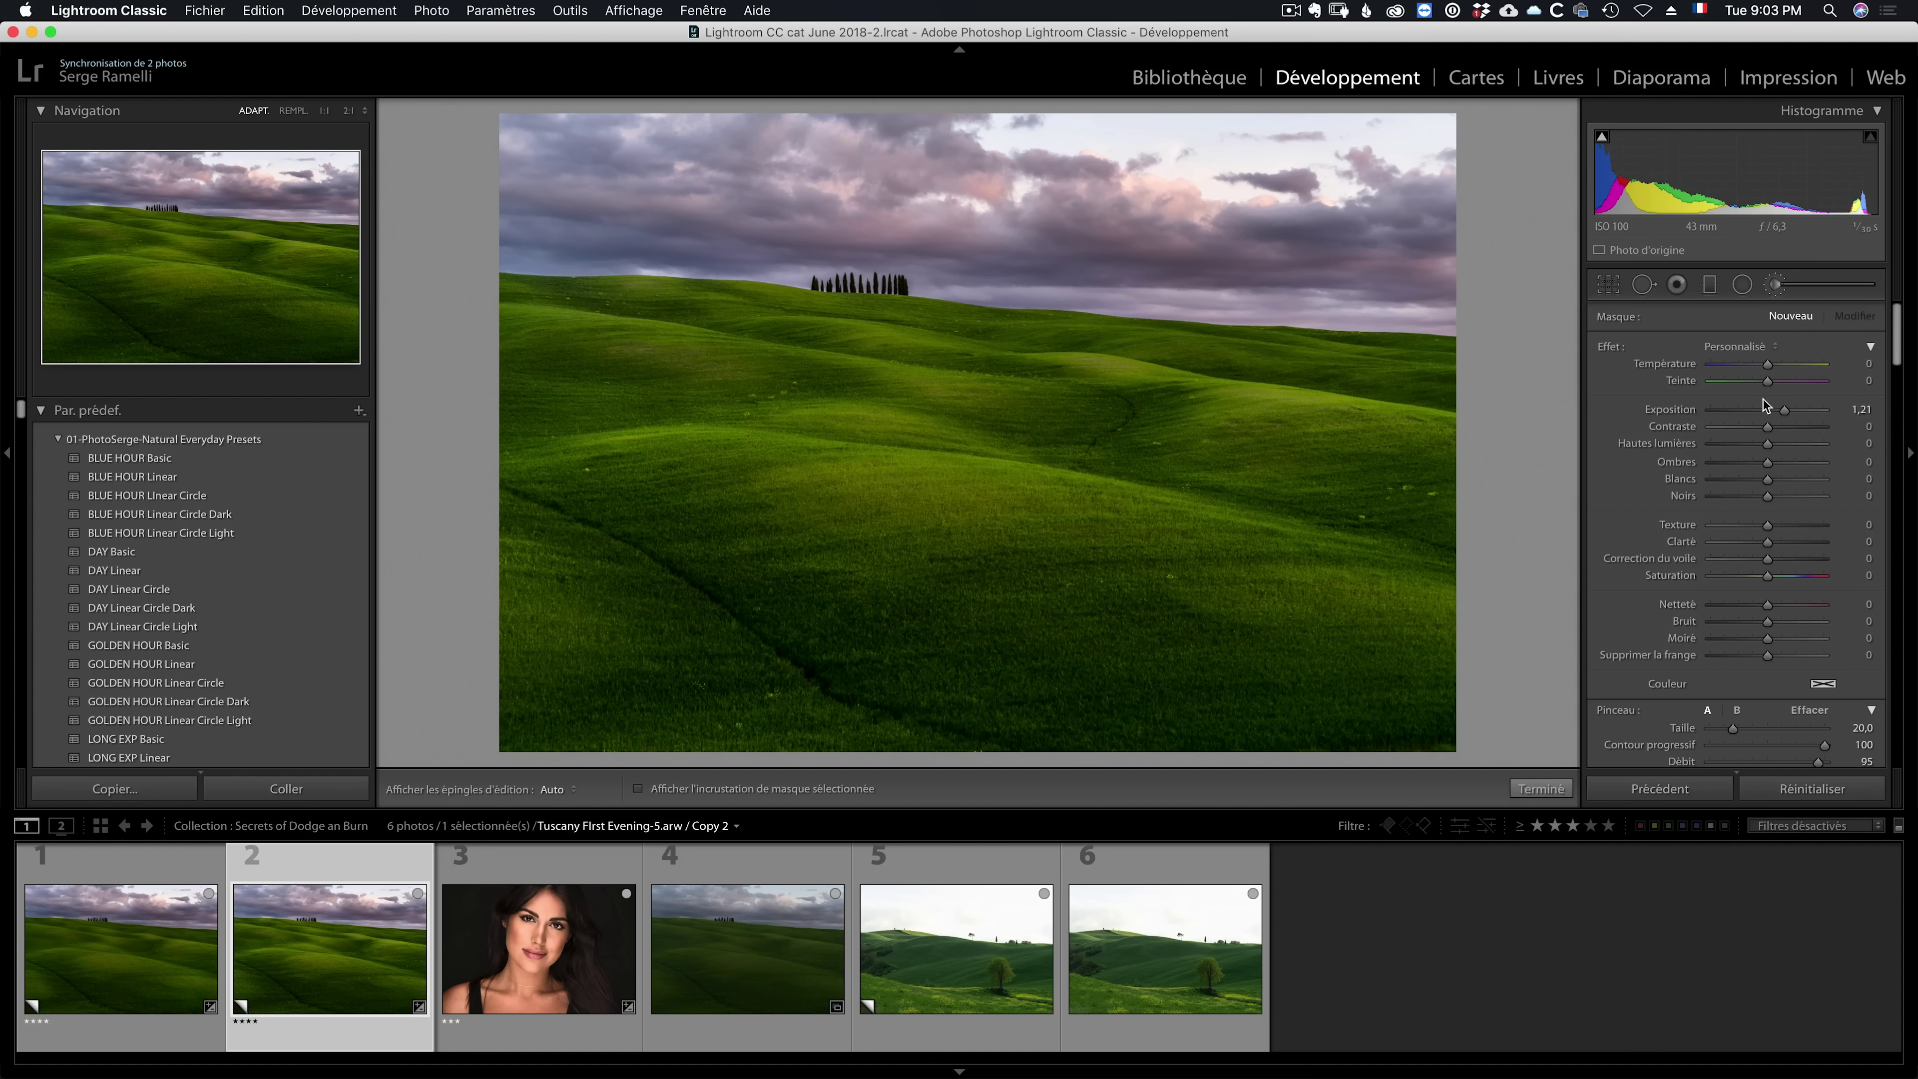
pyautogui.click(1753, 412)
pyautogui.press('h')
pyautogui.moveTo(1366, 370)
pyautogui.mouseDown()
pyautogui.moveTo(537, 317)
pyautogui.moveTo(1336, 446)
pyautogui.moveTo(693, 446)
pyautogui.moveTo(1397, 544)
pyautogui.moveTo(385, 651)
pyautogui.moveTo(549, 629)
pyautogui.moveTo(1412, 685)
pyautogui.moveTo(1362, 629)
pyautogui.moveTo(1474, 669)
pyautogui.mouseUp()
pyautogui.press('h')
# Step: Limit the darkening stroke to luminance 0–19 and toggle it off and on to compare
pyautogui.scroll(-2, 1739, 628)
pyautogui.scroll(-3, 1757, 612)
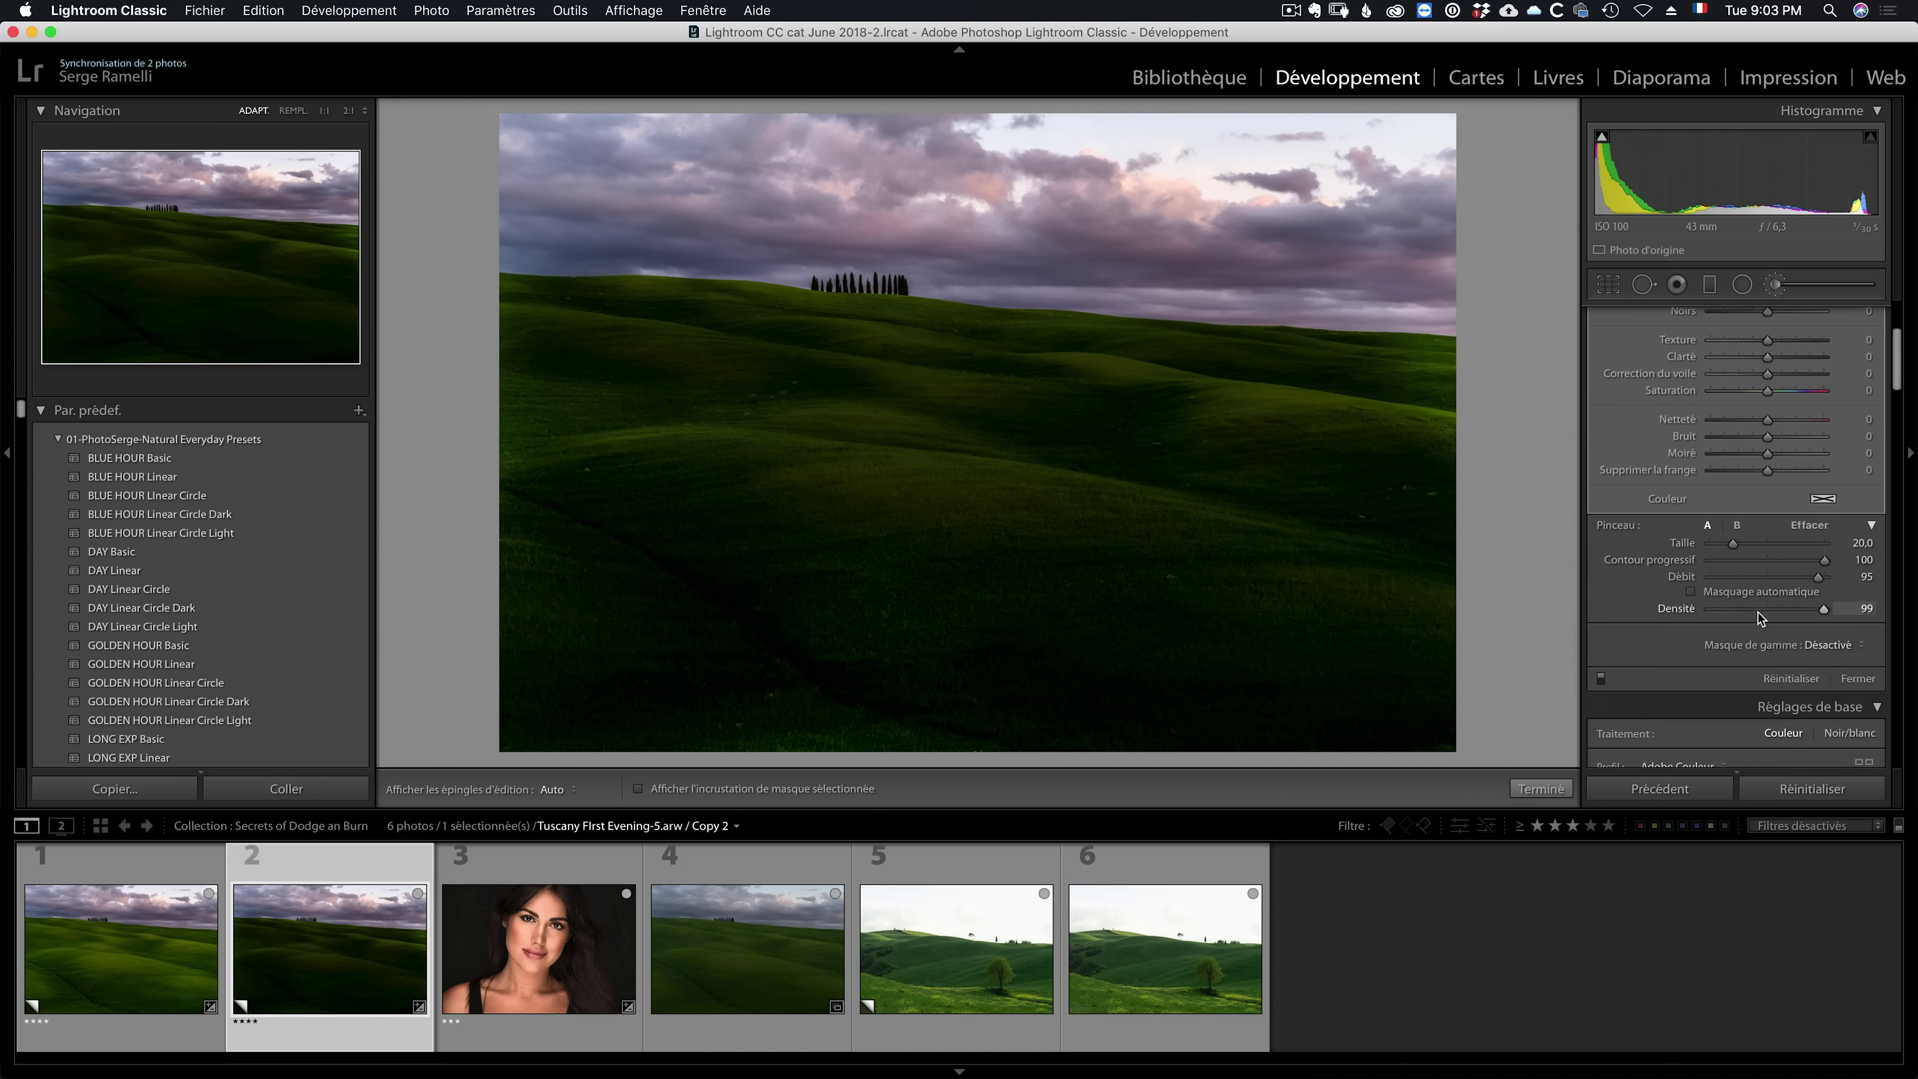
pyautogui.click(1803, 648)
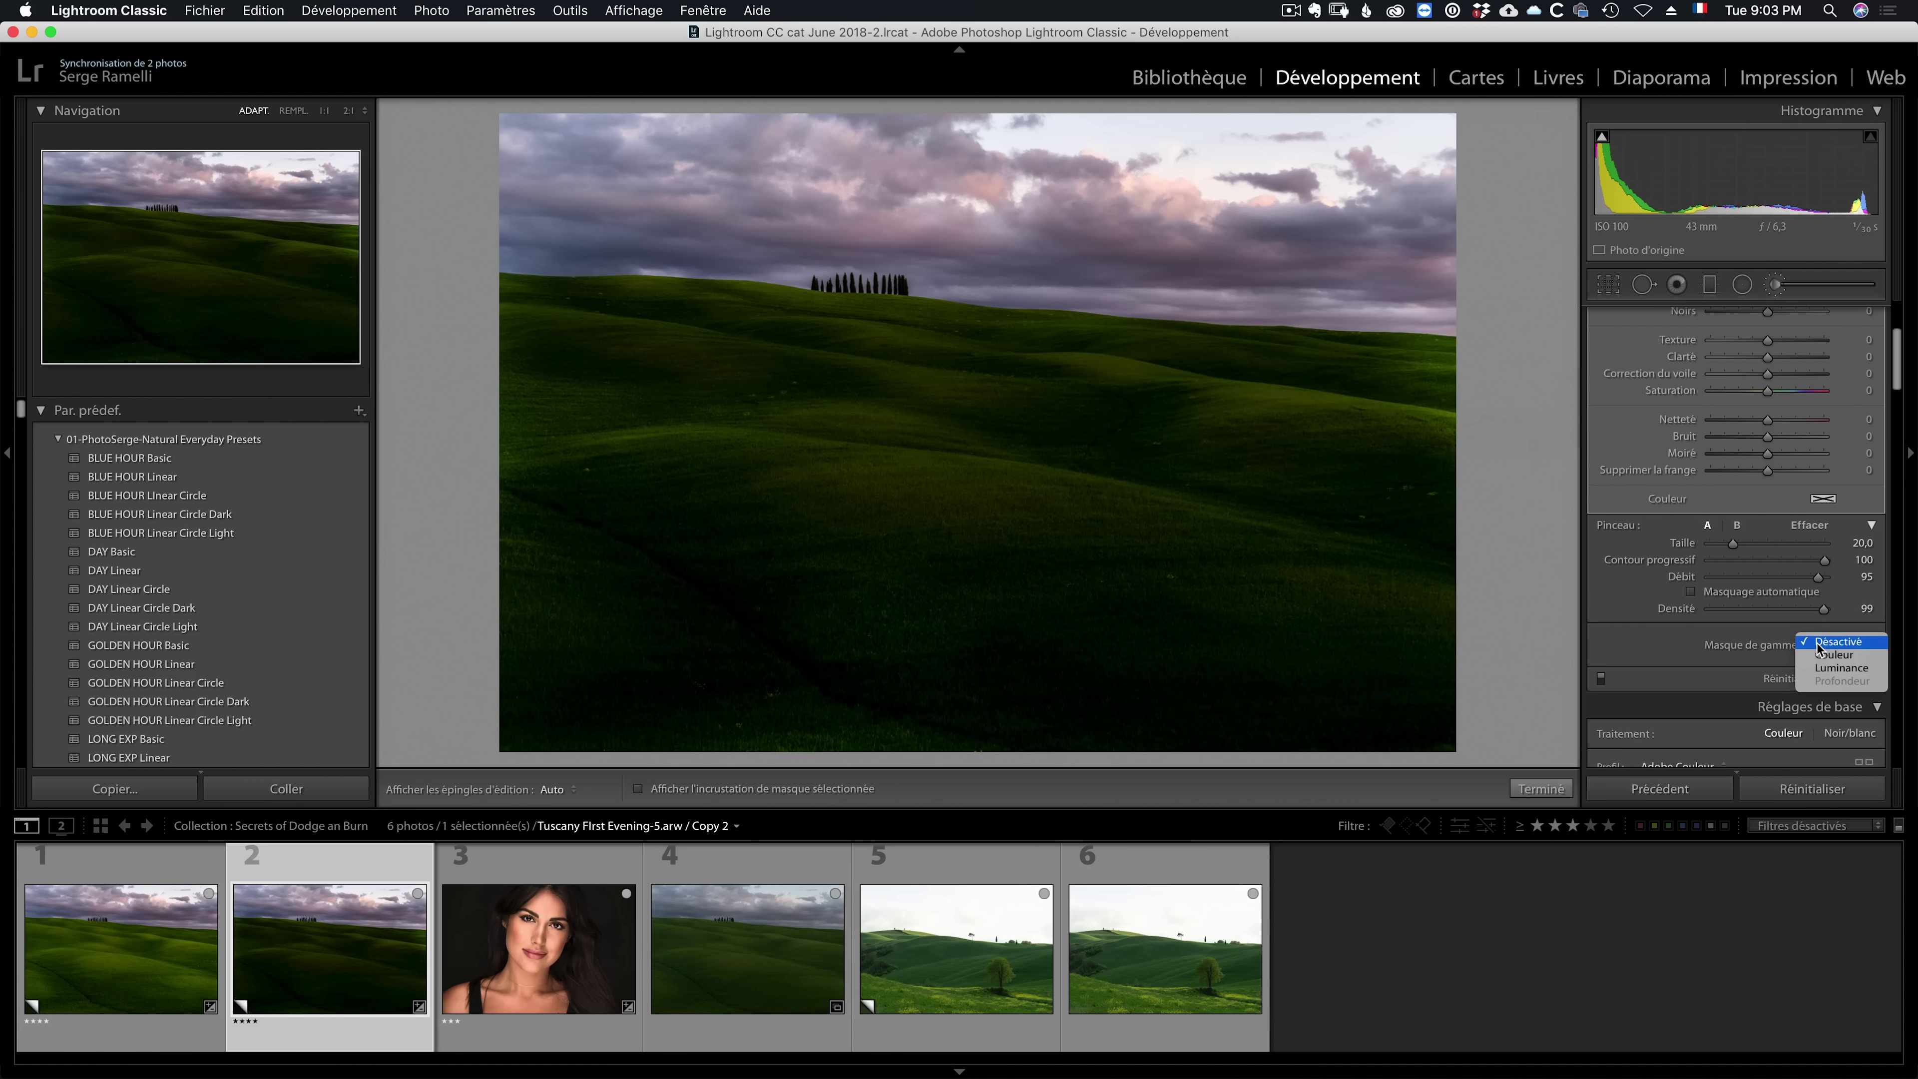
pyautogui.click(1812, 670)
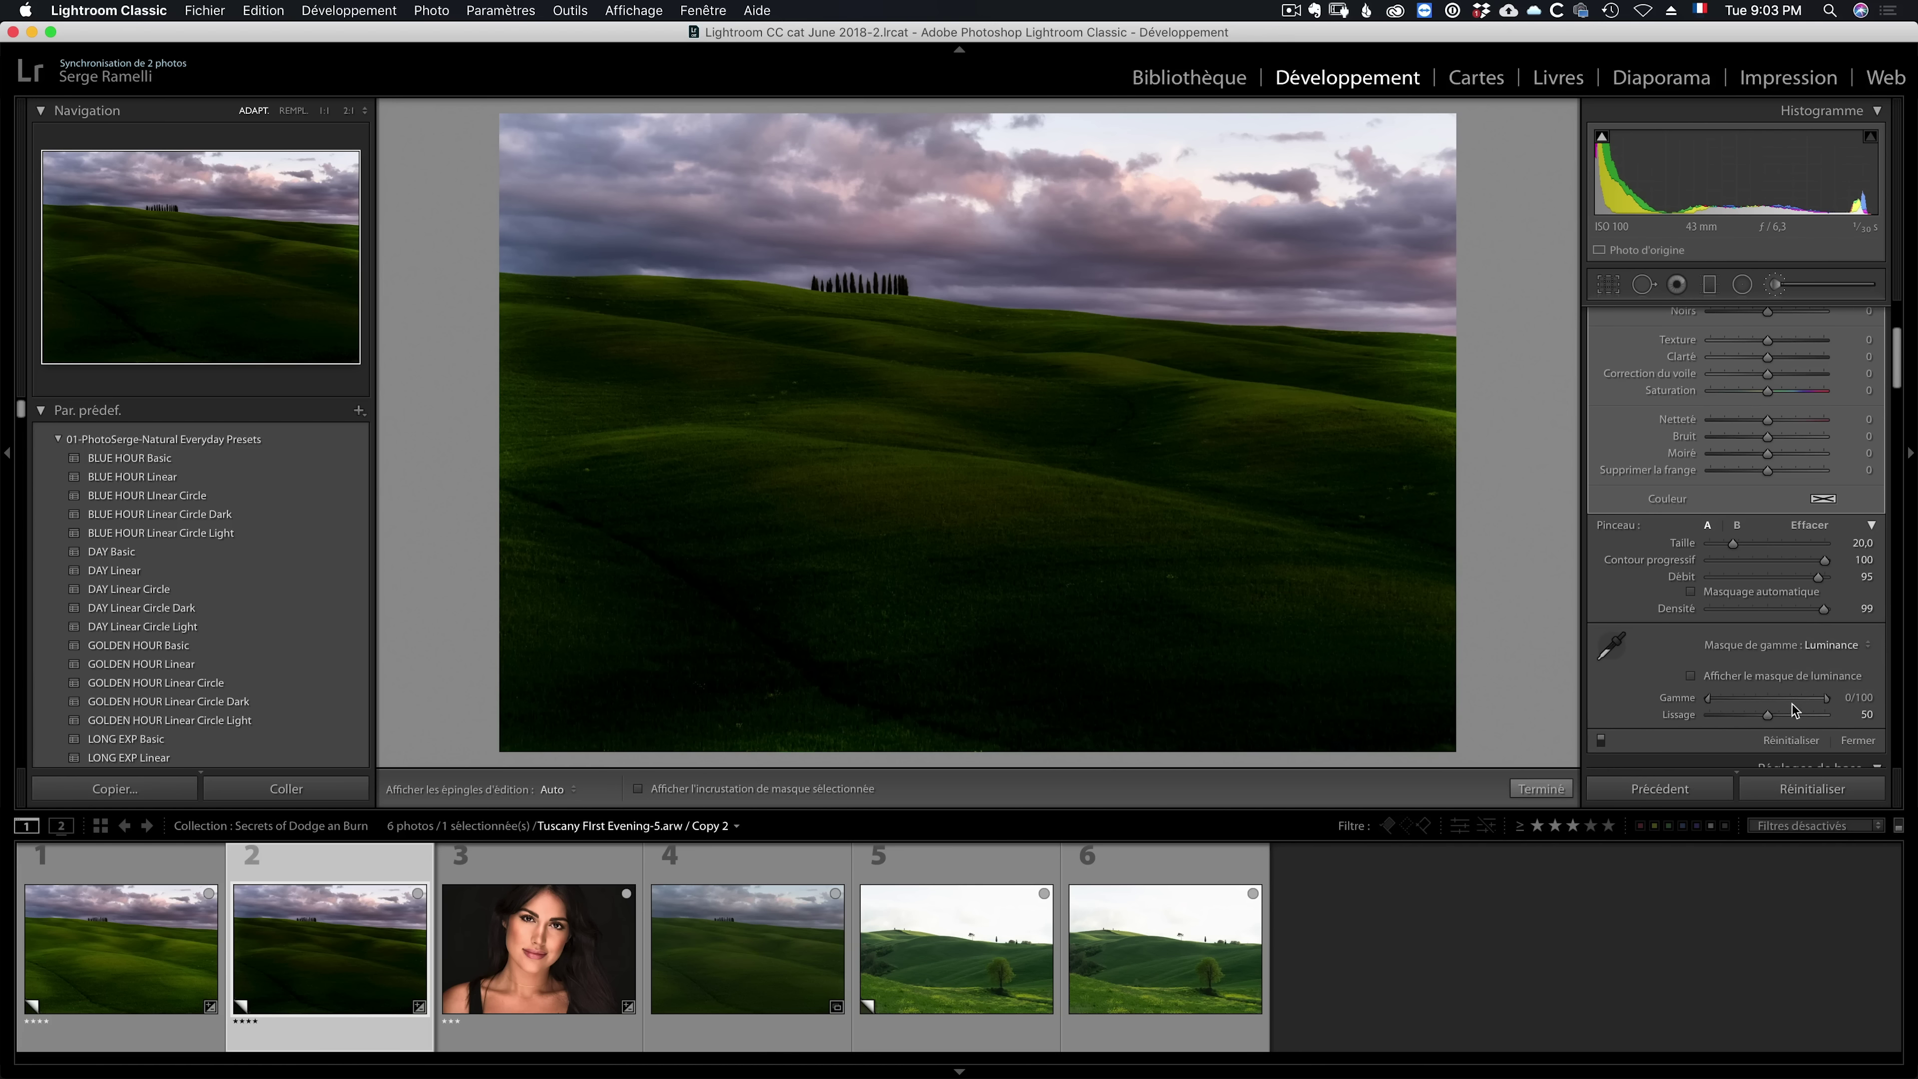
pyautogui.moveTo(1828, 699); pyautogui.dragTo(1740, 699)
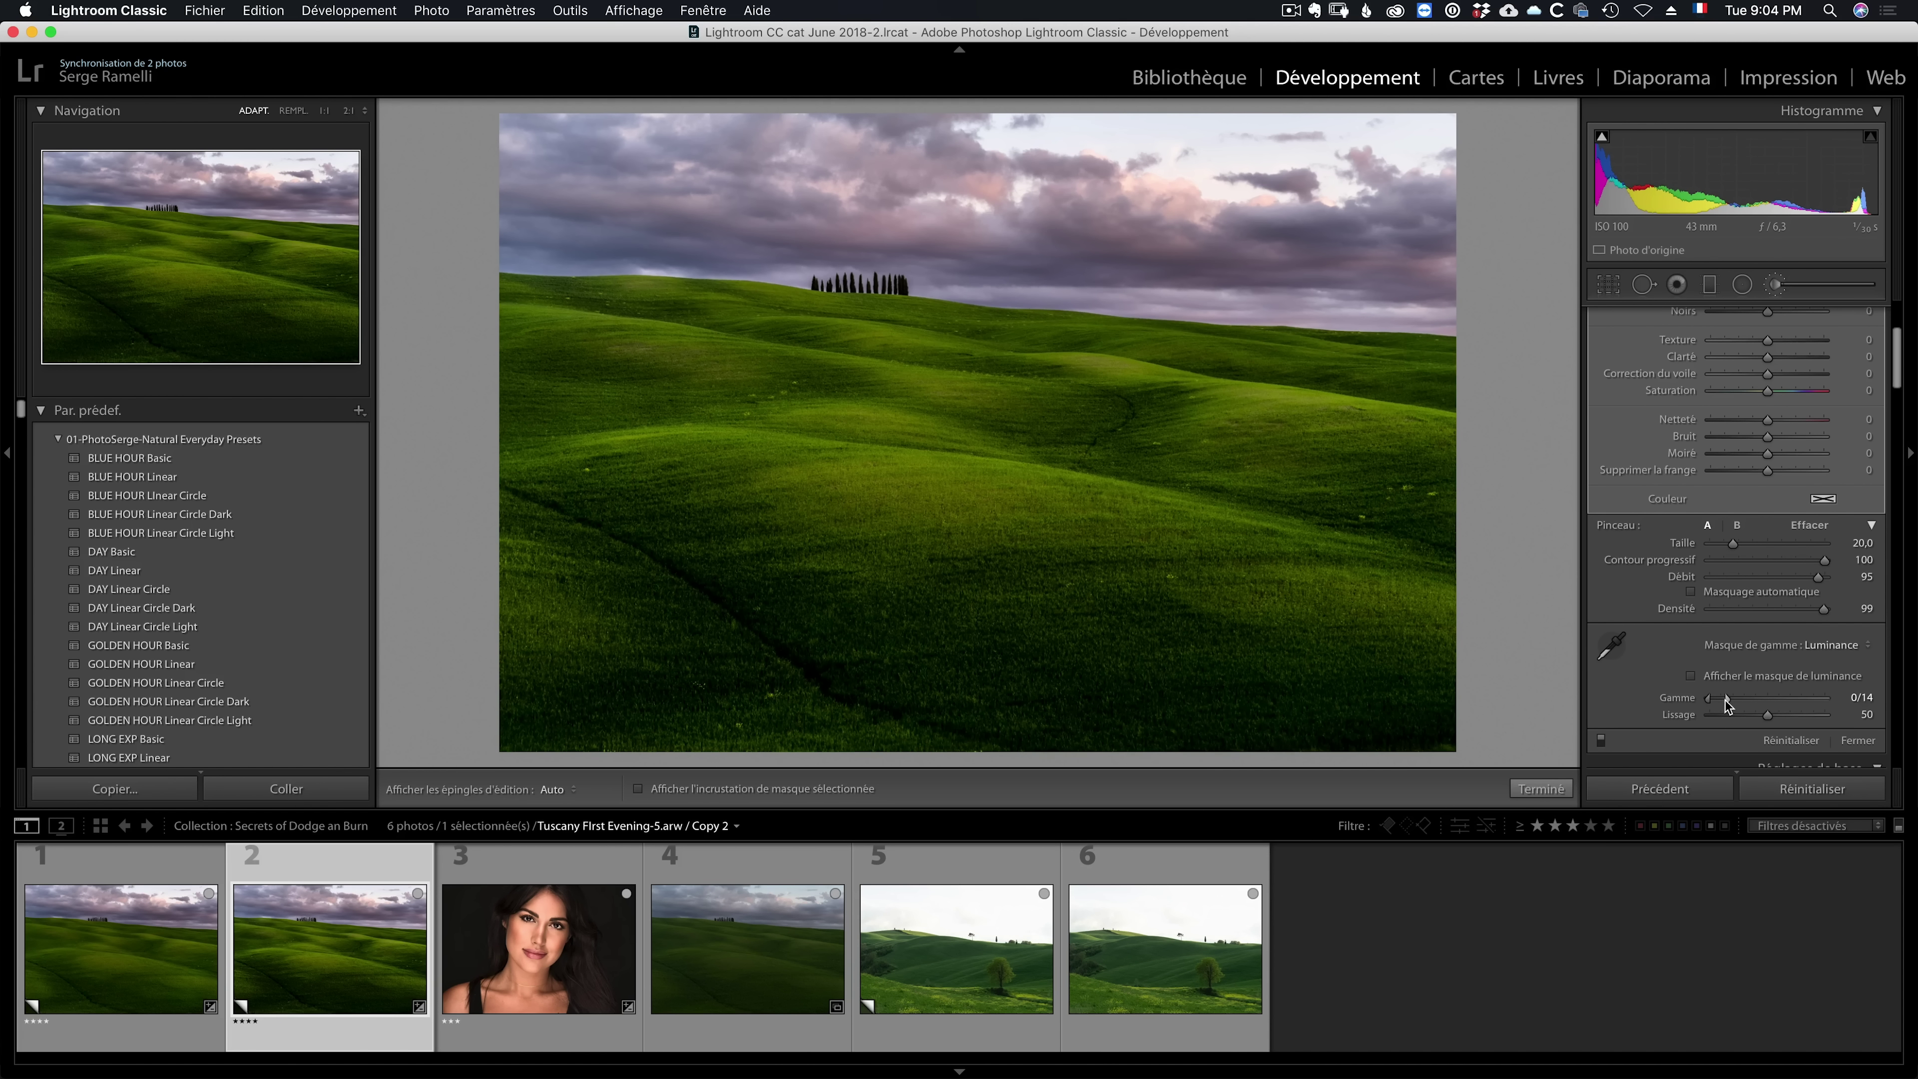
pyautogui.moveTo(1722, 699); pyautogui.dragTo(1733, 698)
pyautogui.scroll(-2, 1724, 638)
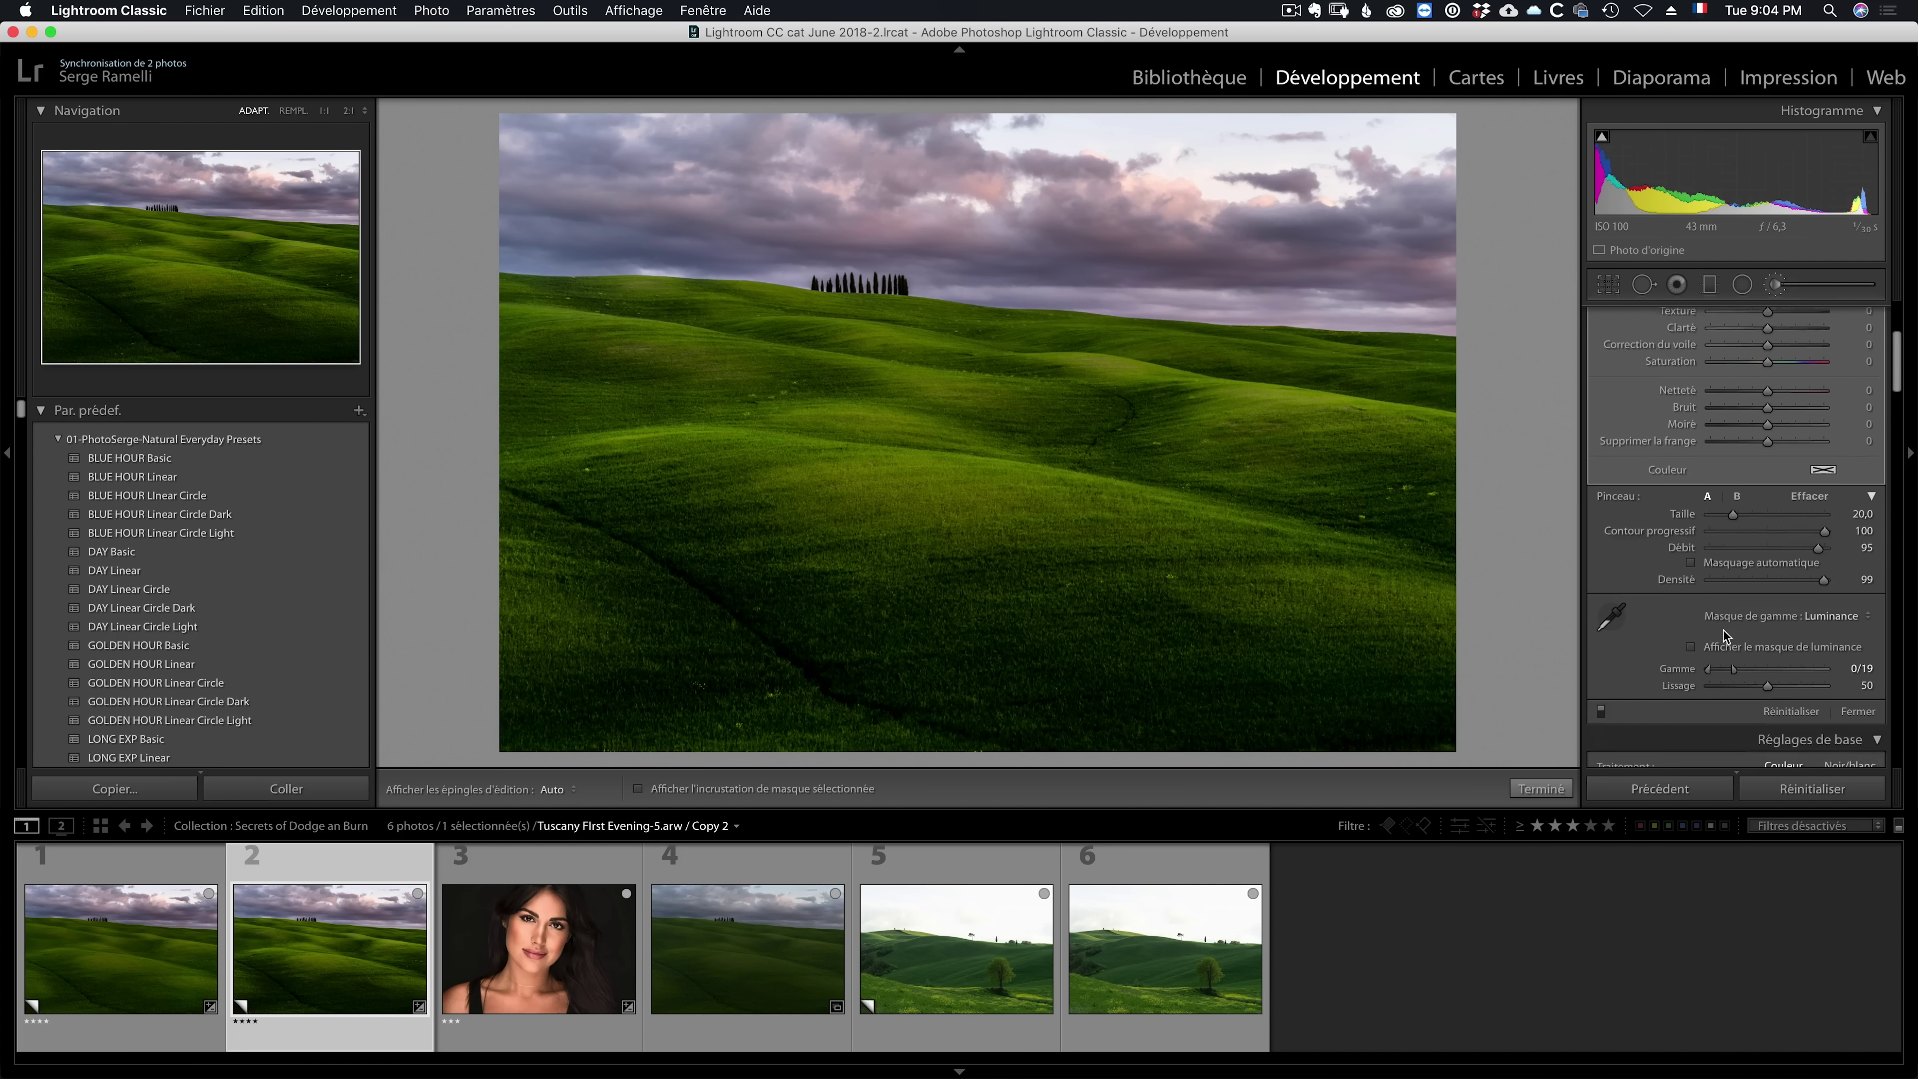
pyautogui.scroll(-3, 1723, 632)
pyautogui.scroll(-2, 1723, 632)
pyautogui.scroll(-2, 1722, 632)
pyautogui.scroll(-2, 1720, 629)
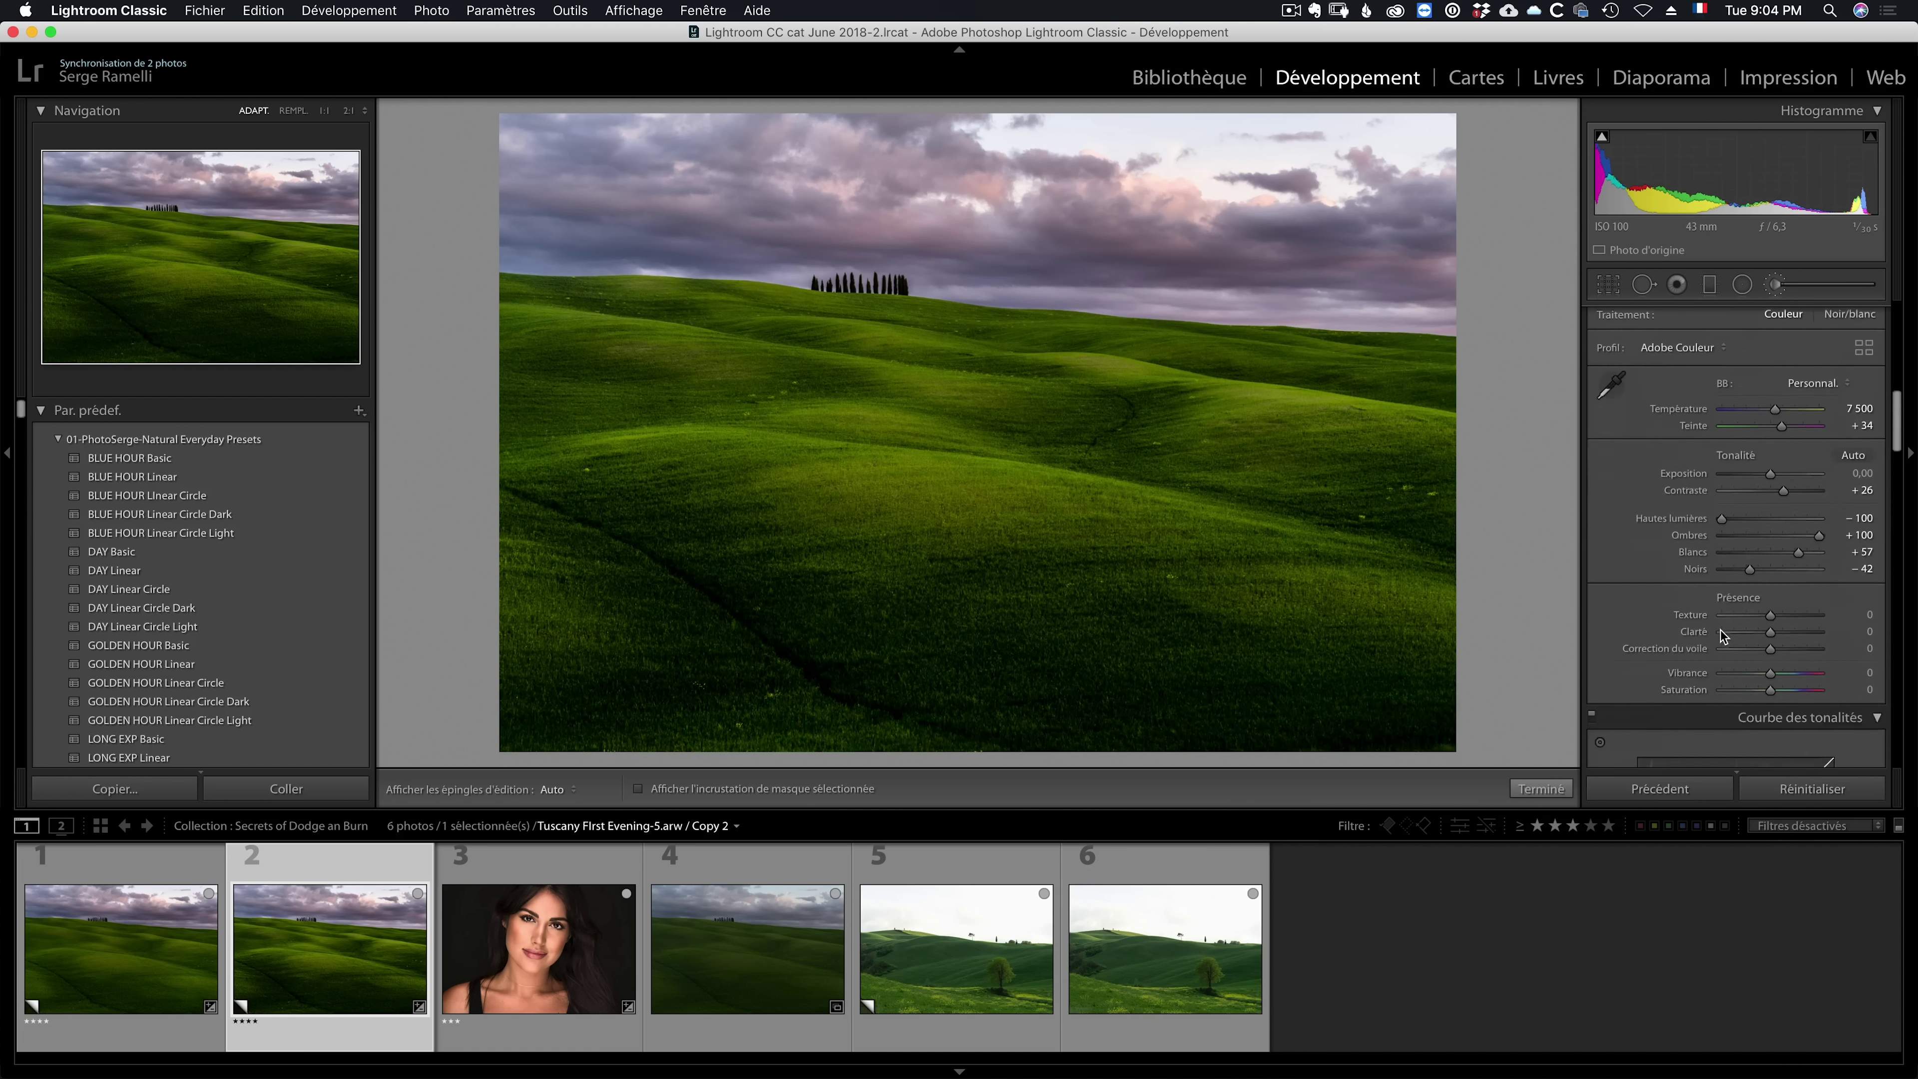
pyautogui.scroll(-2, 1720, 630)
pyautogui.scroll(2, 1693, 615)
pyautogui.scroll(3, 1691, 615)
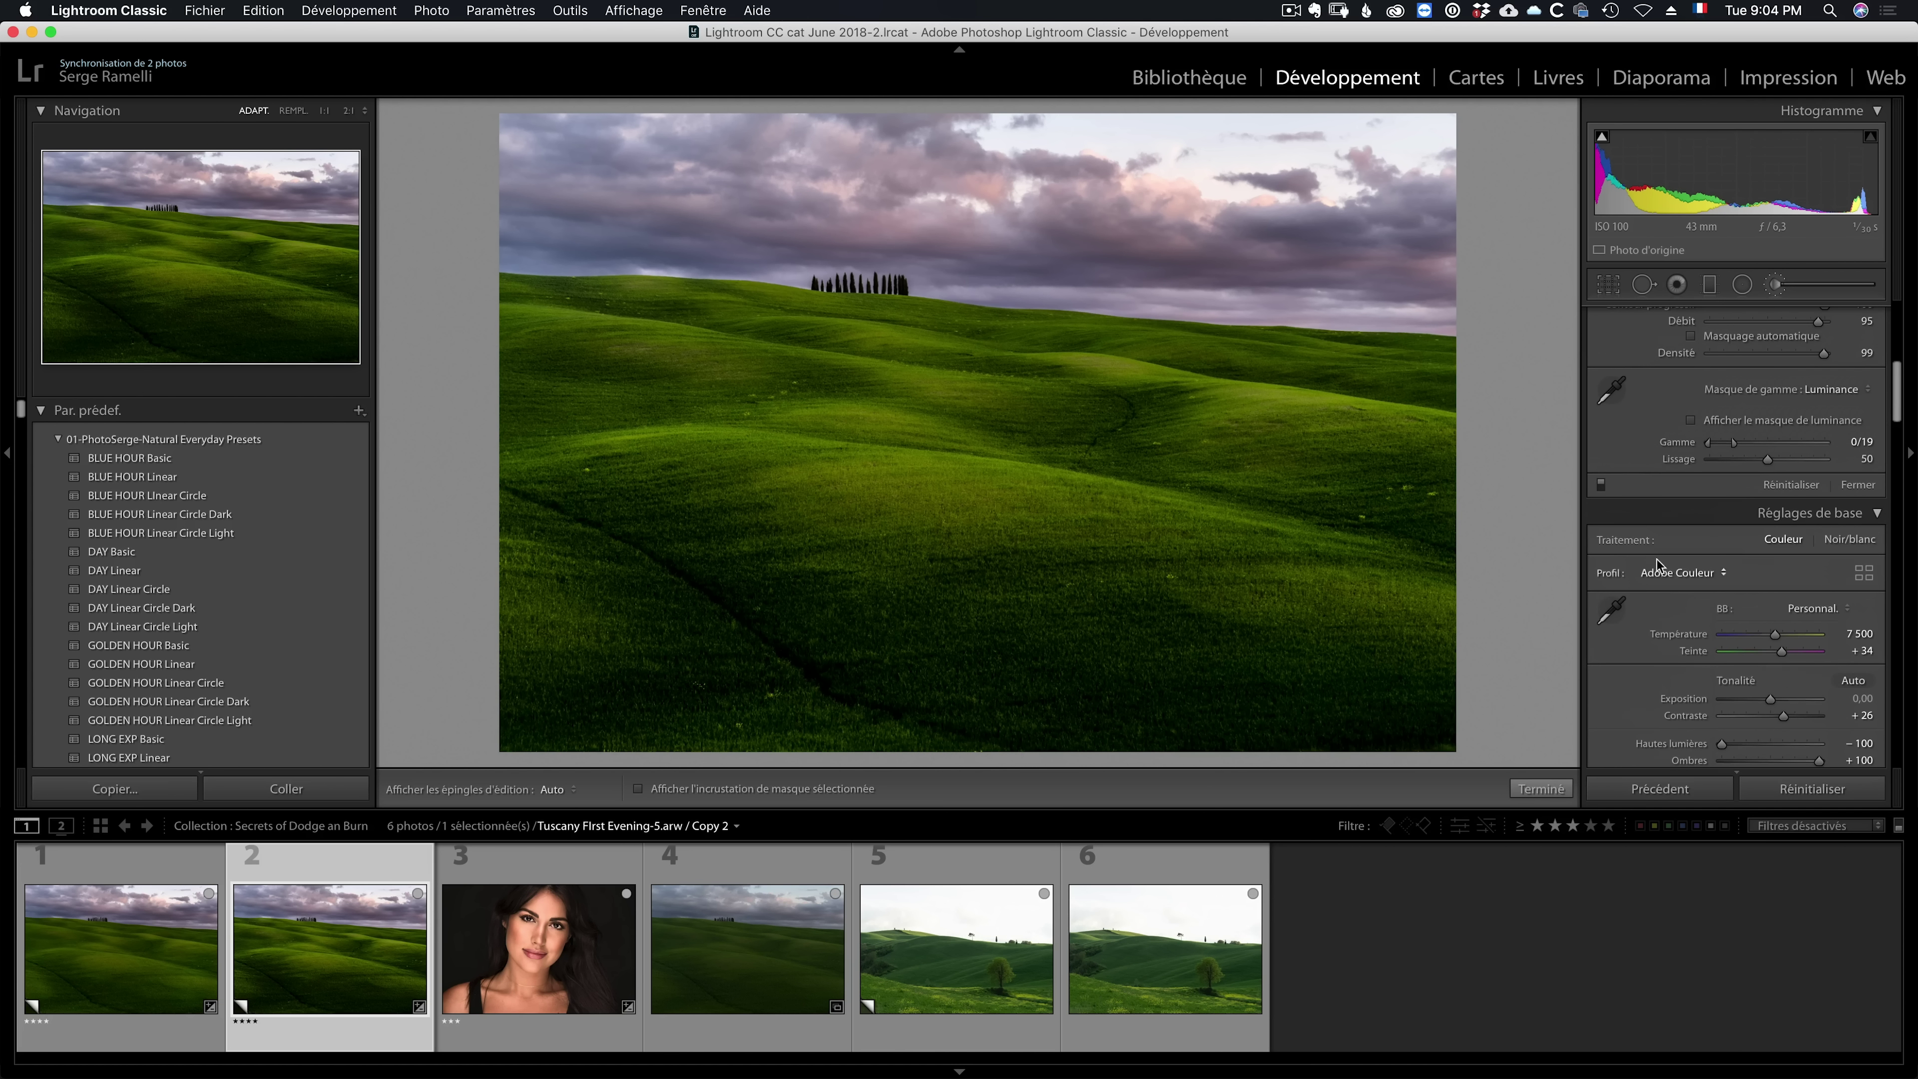
pyautogui.click(1600, 487)
pyautogui.click(1601, 487)
# Step: Set the darkening exposure to −0.65 and toggle the local adjustments to compare
pyautogui.scroll(2, 1696, 466)
pyautogui.scroll(2, 1696, 466)
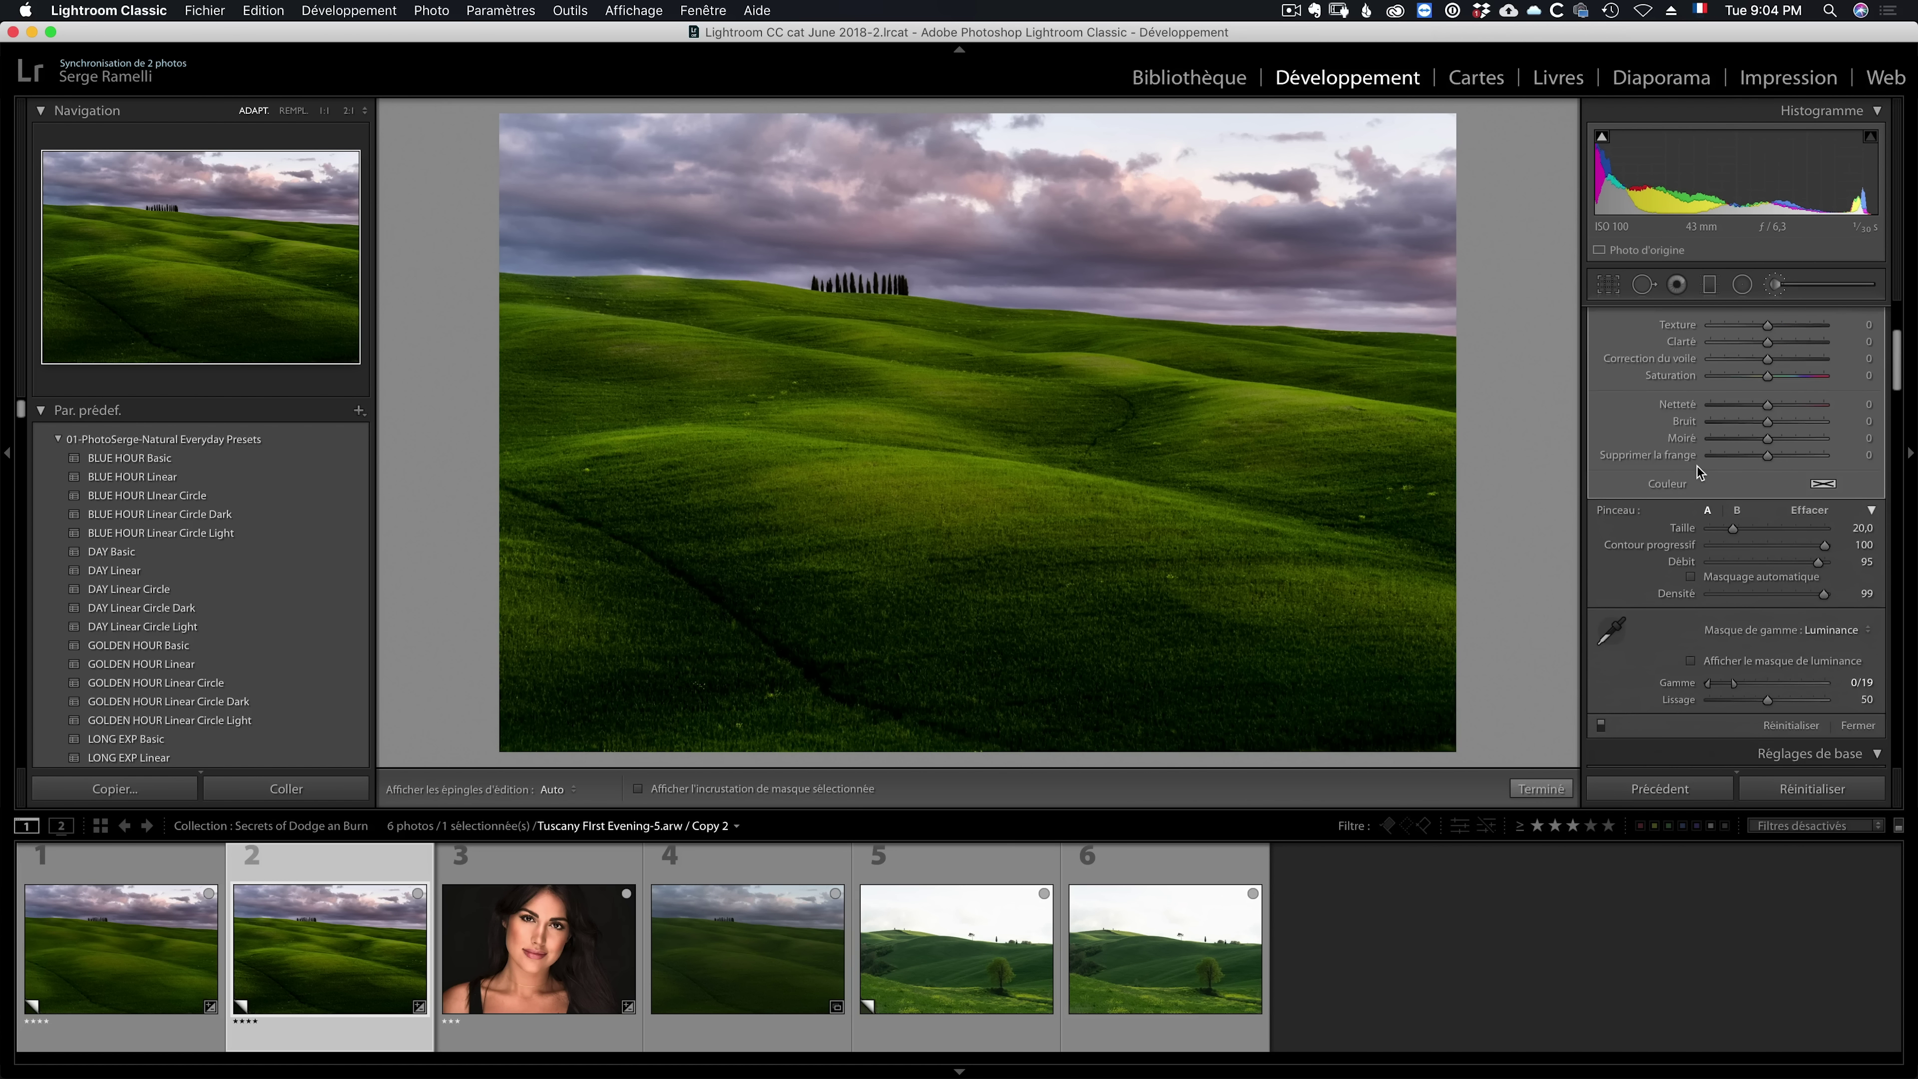
pyautogui.scroll(2, 1696, 466)
pyautogui.scroll(2, 1699, 454)
pyautogui.moveTo(1751, 409); pyautogui.dragTo(1758, 410)
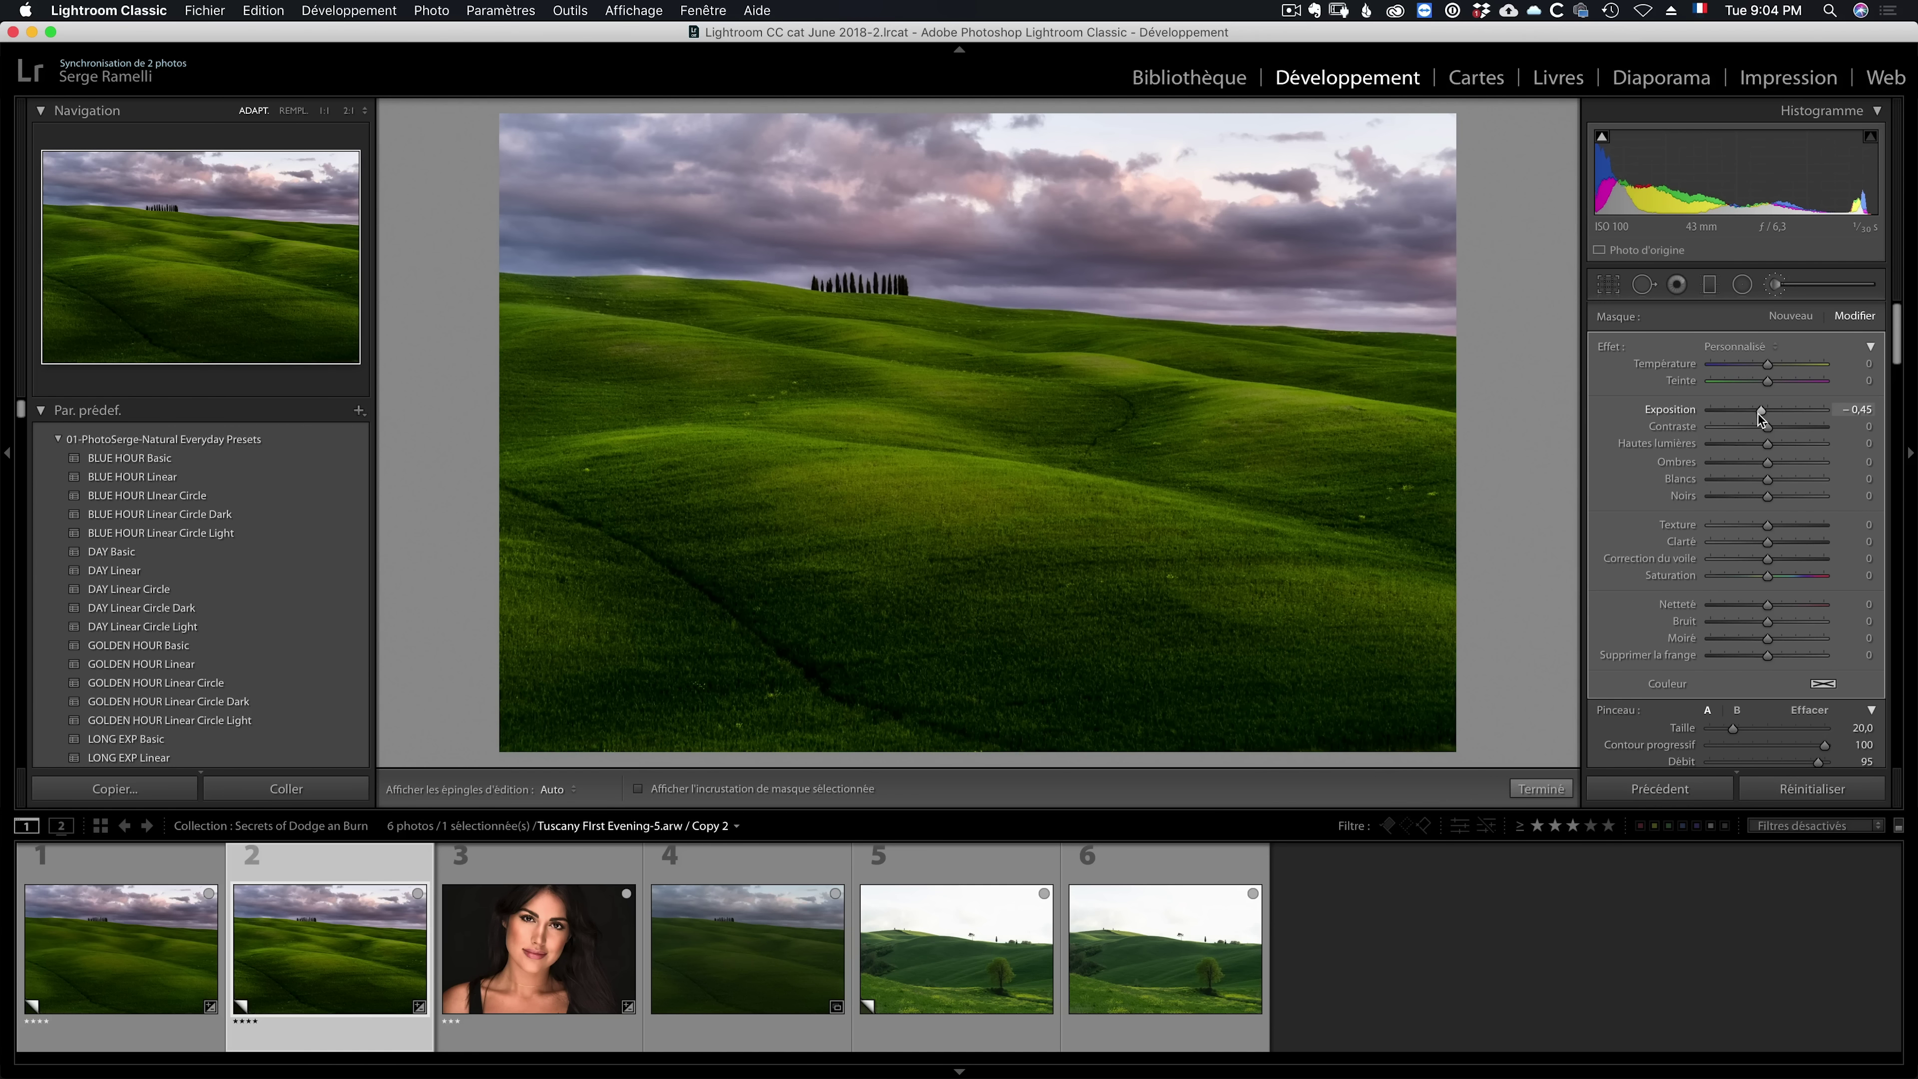
pyautogui.scroll(-2, 1661, 582)
pyautogui.scroll(-2, 1659, 628)
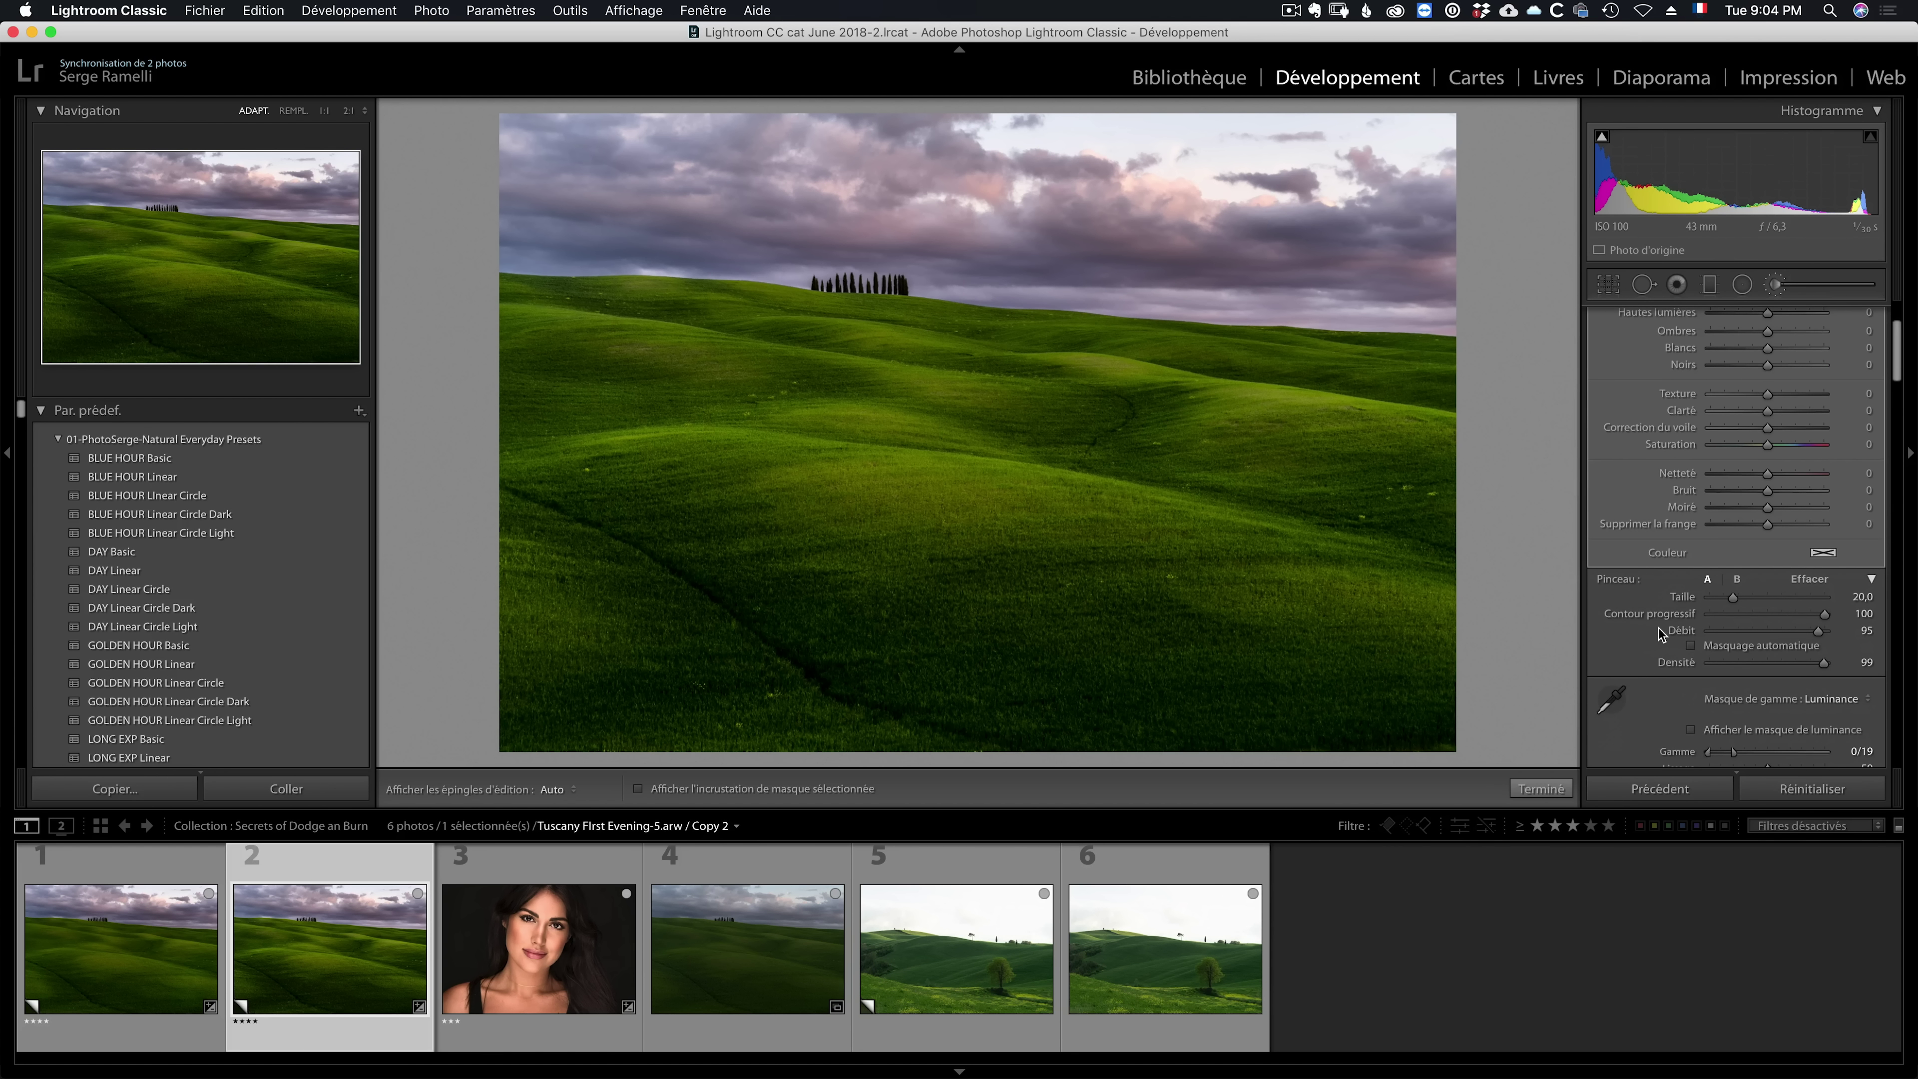
pyautogui.scroll(-2, 1659, 629)
pyautogui.scroll(-1, 1659, 633)
pyautogui.click(1598, 672)
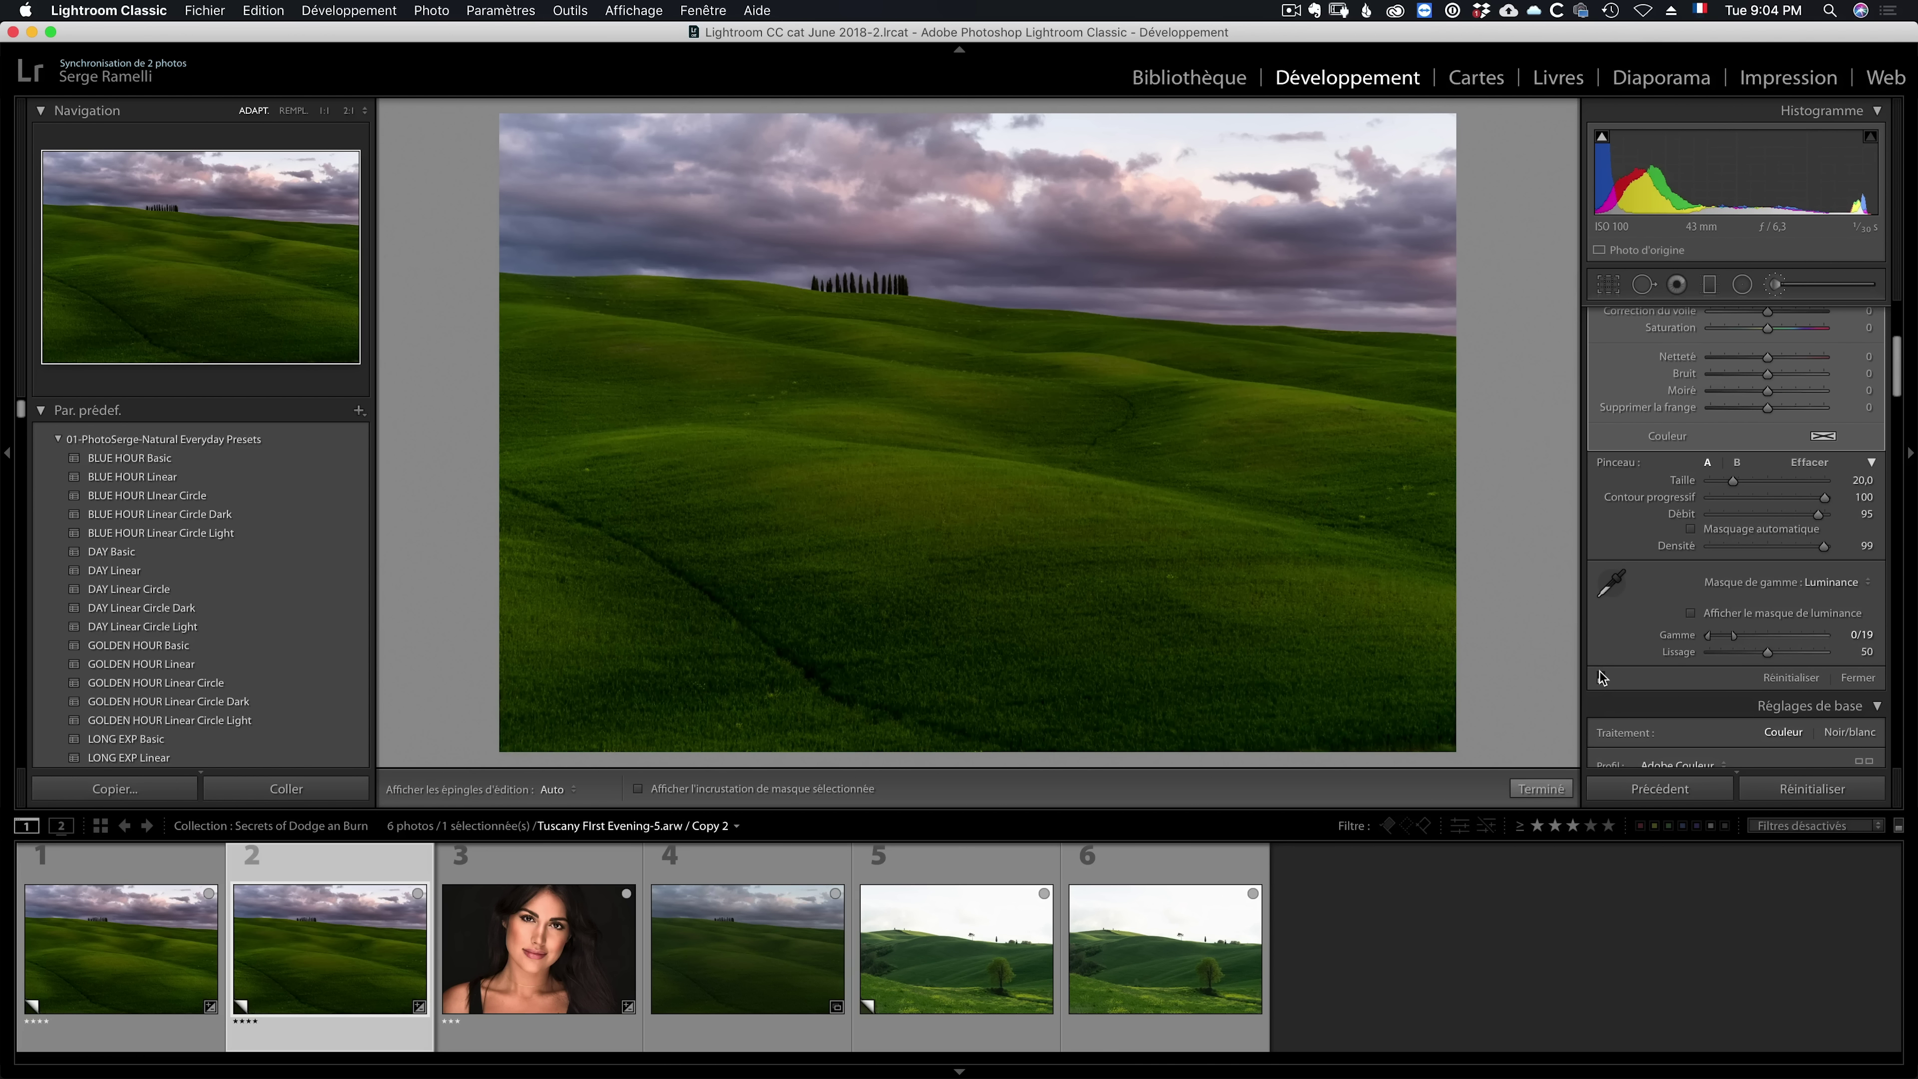
pyautogui.click(1600, 672)
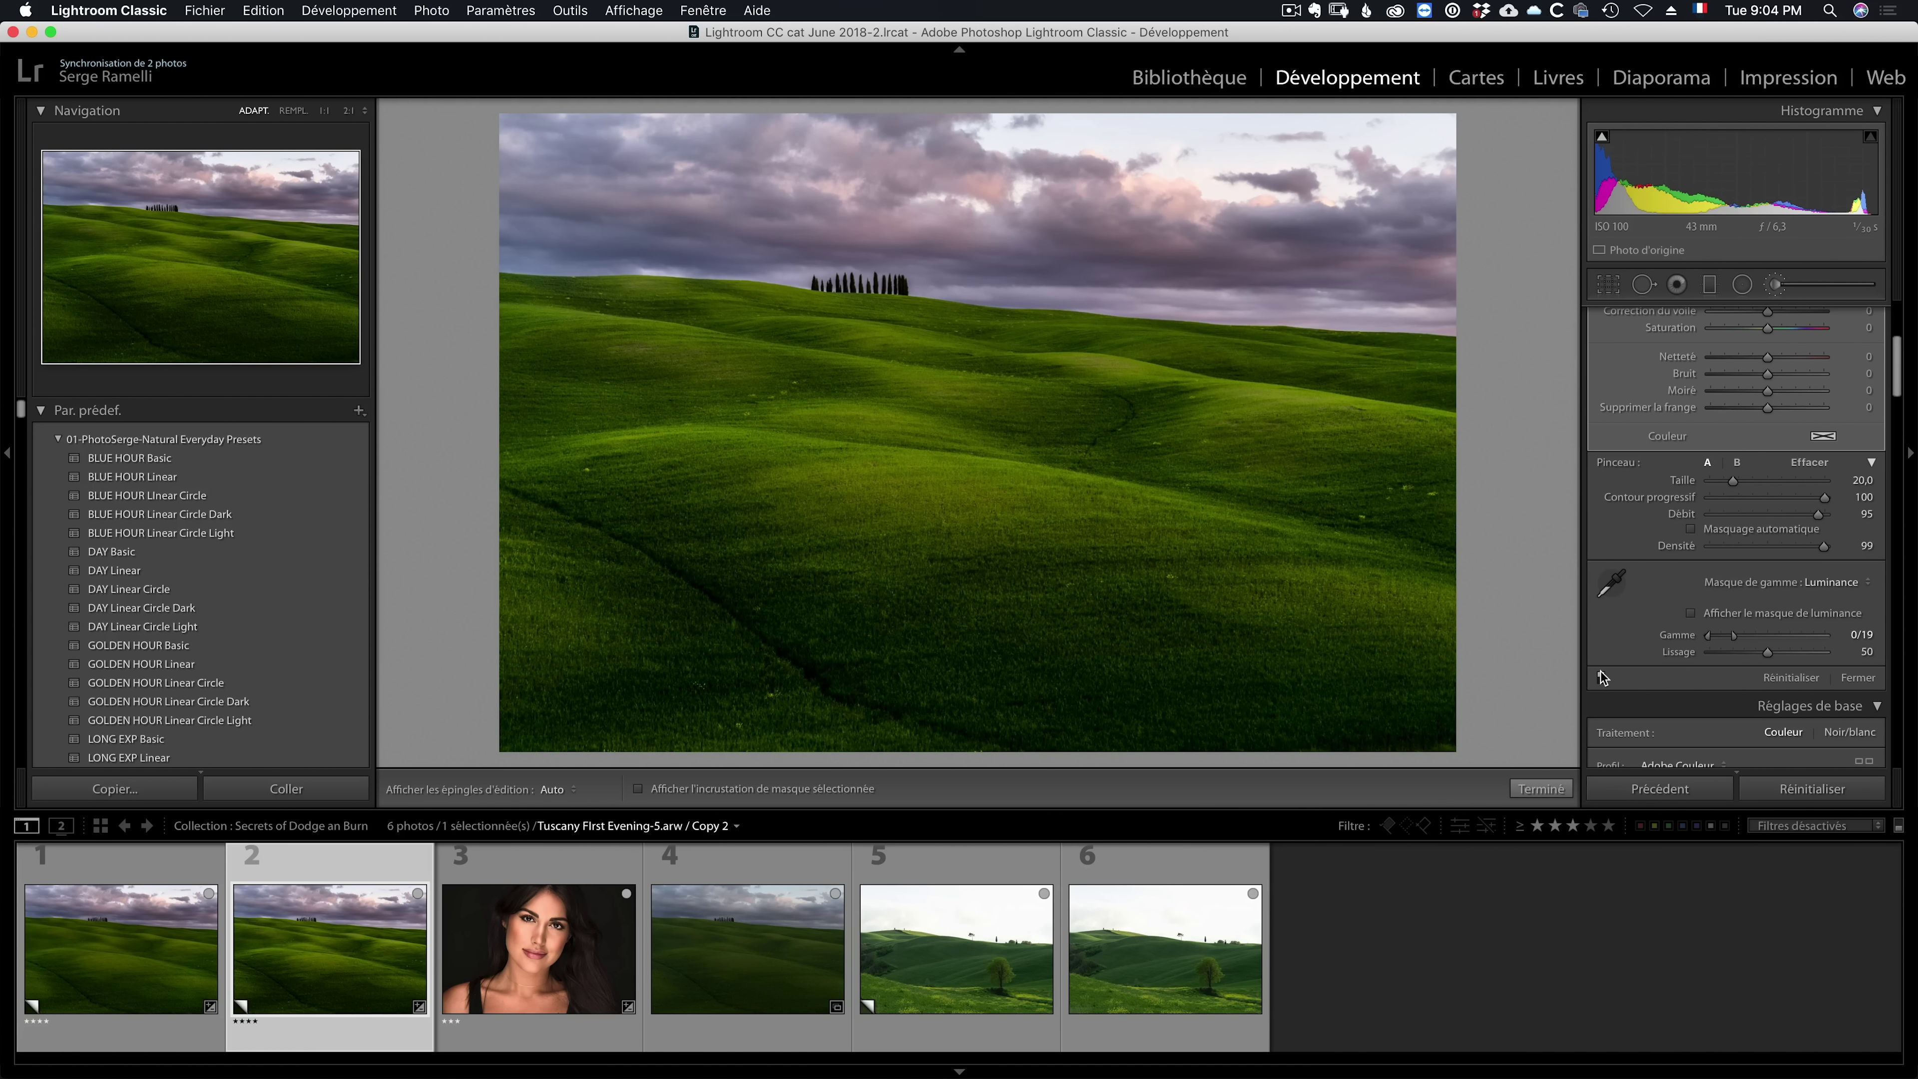
# Step: Start a fresh brush with exposure reset and paint a stroke across the sky
pyautogui.click(1774, 292)
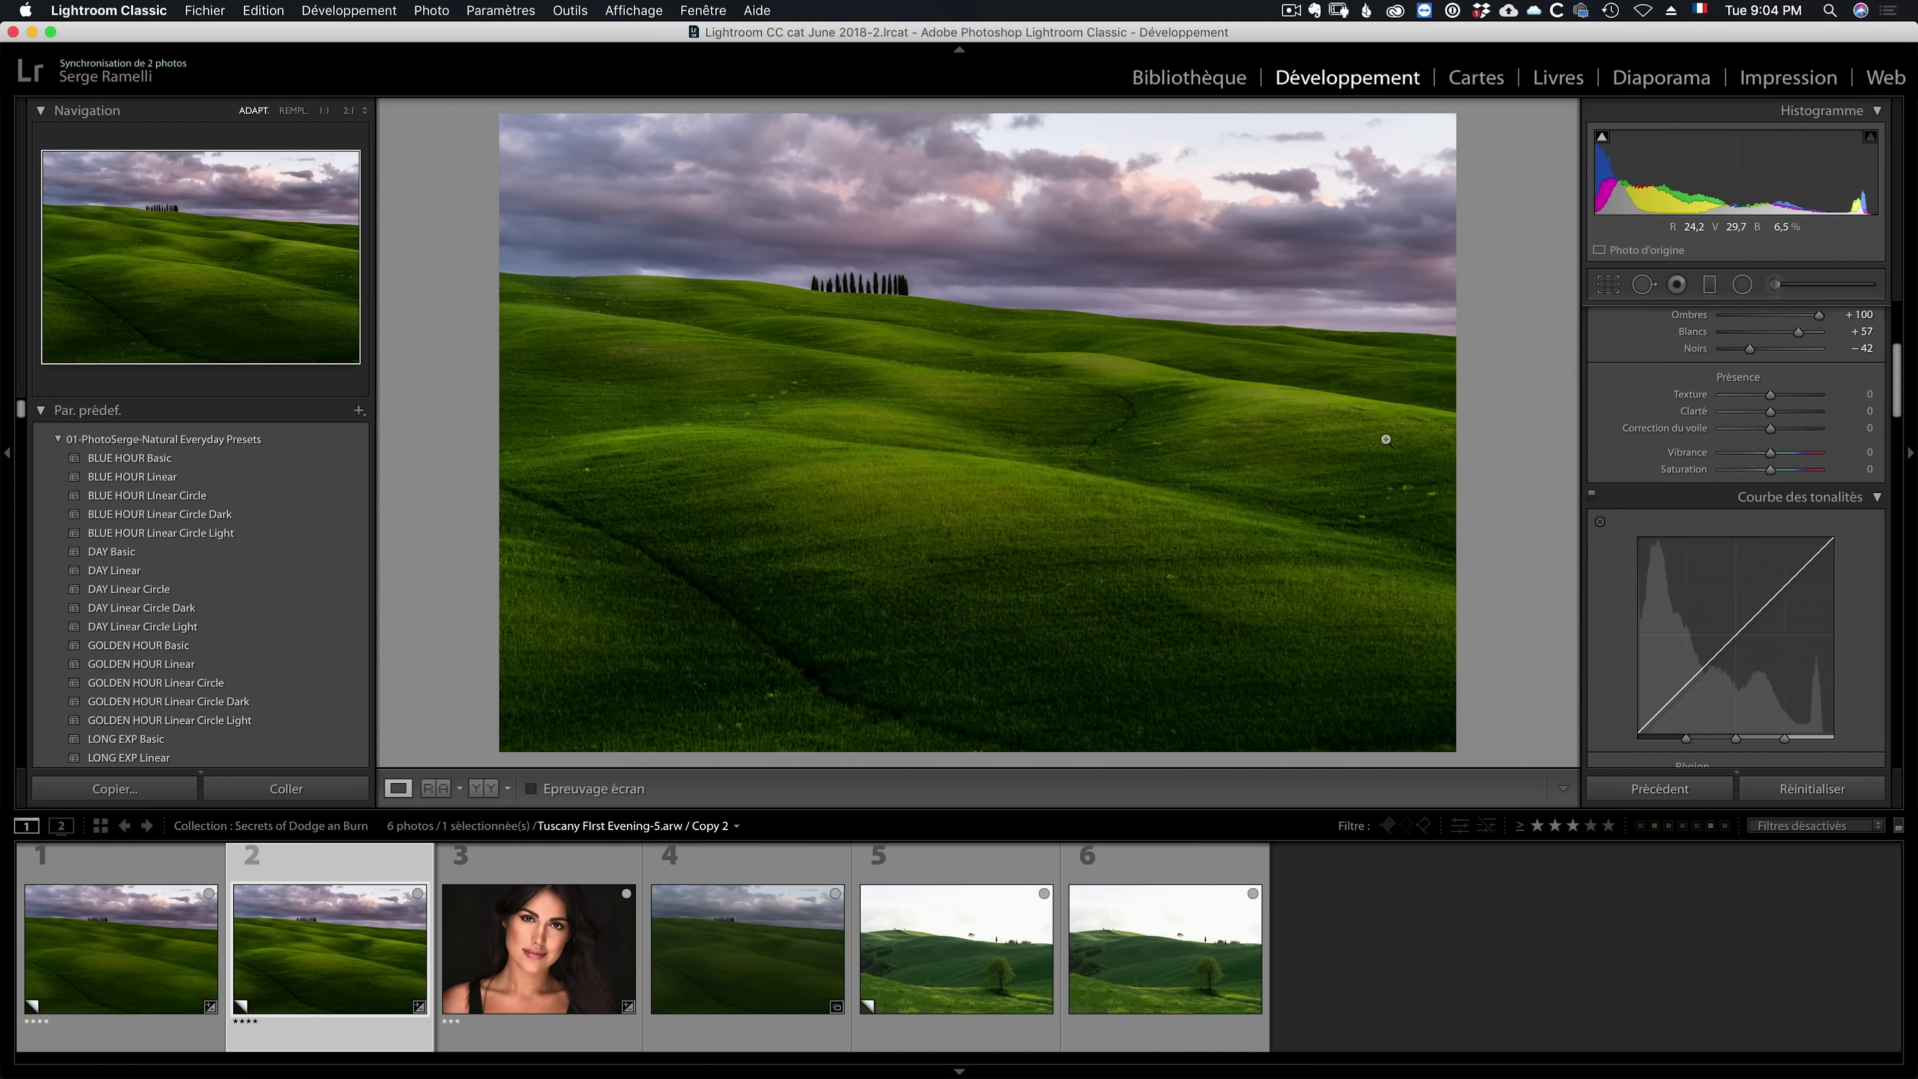
pyautogui.scroll(5, 1639, 485)
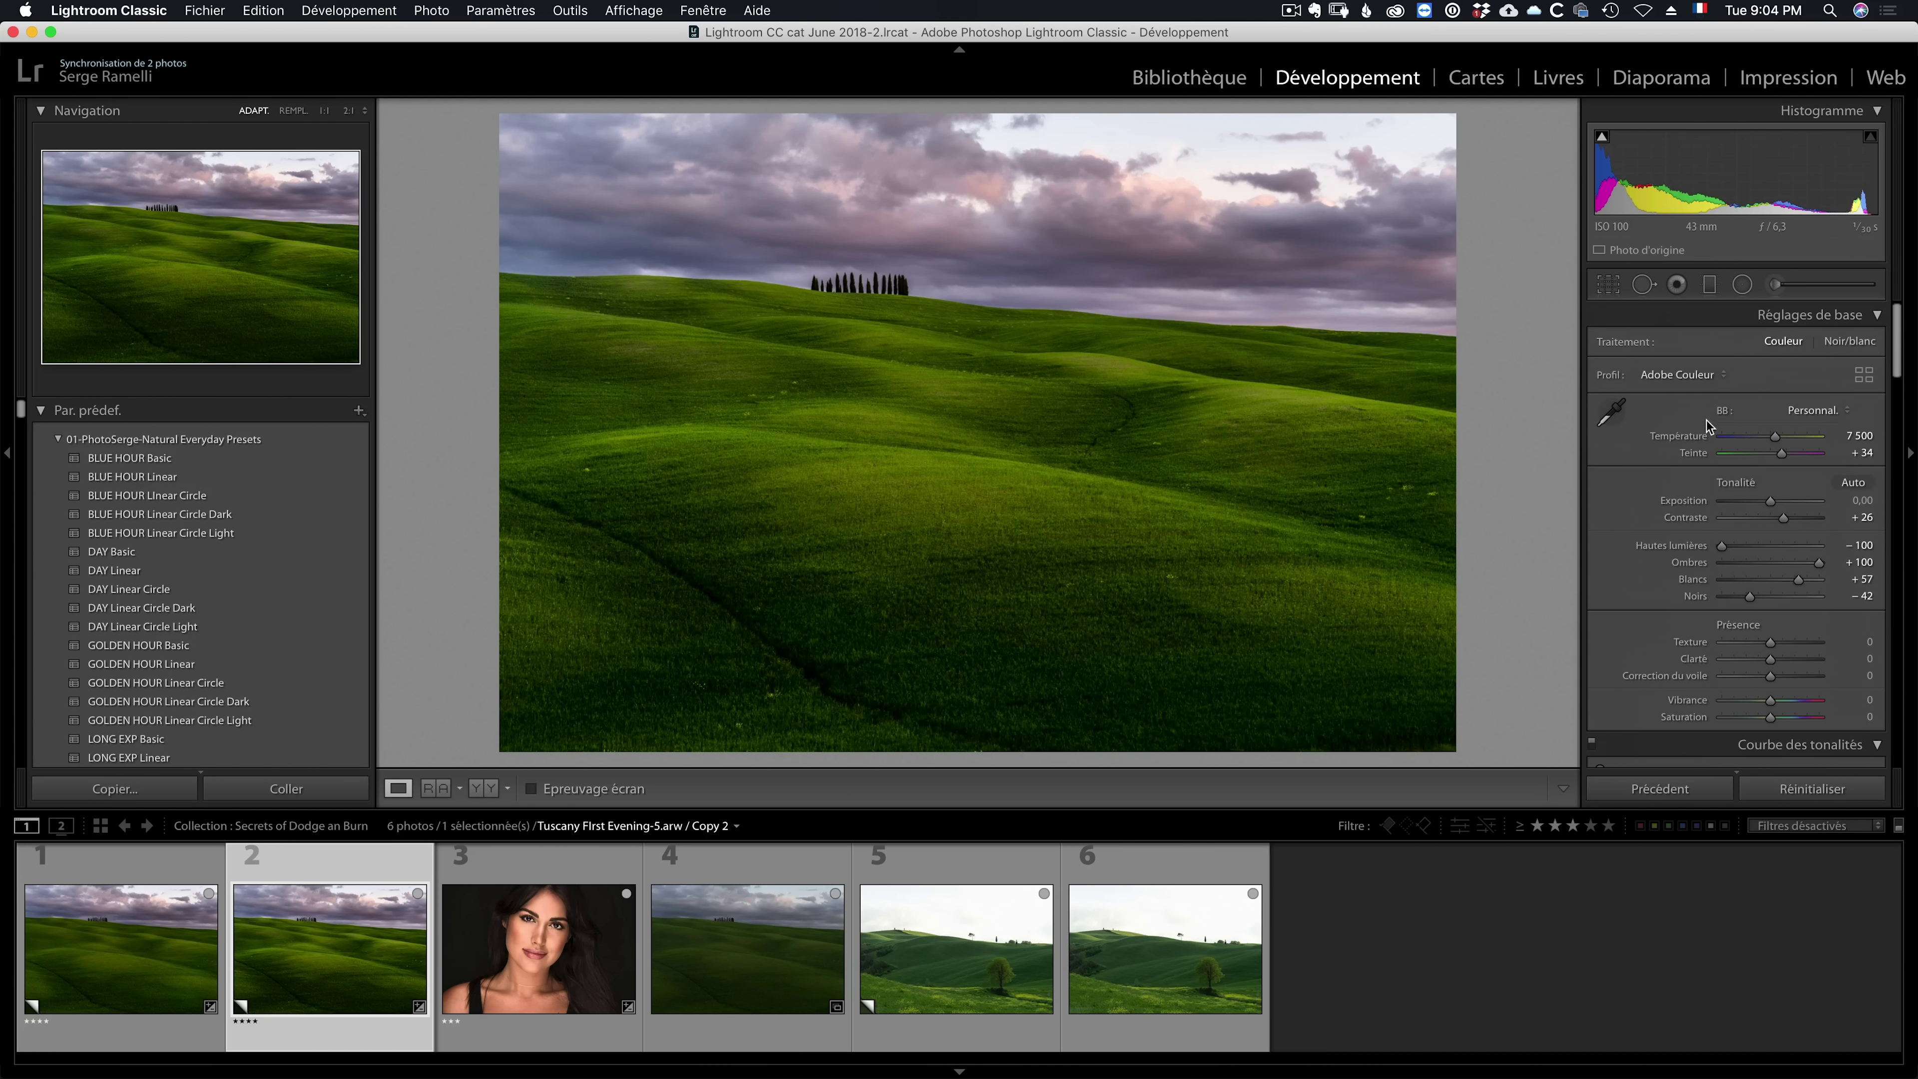
pyautogui.click(1772, 287)
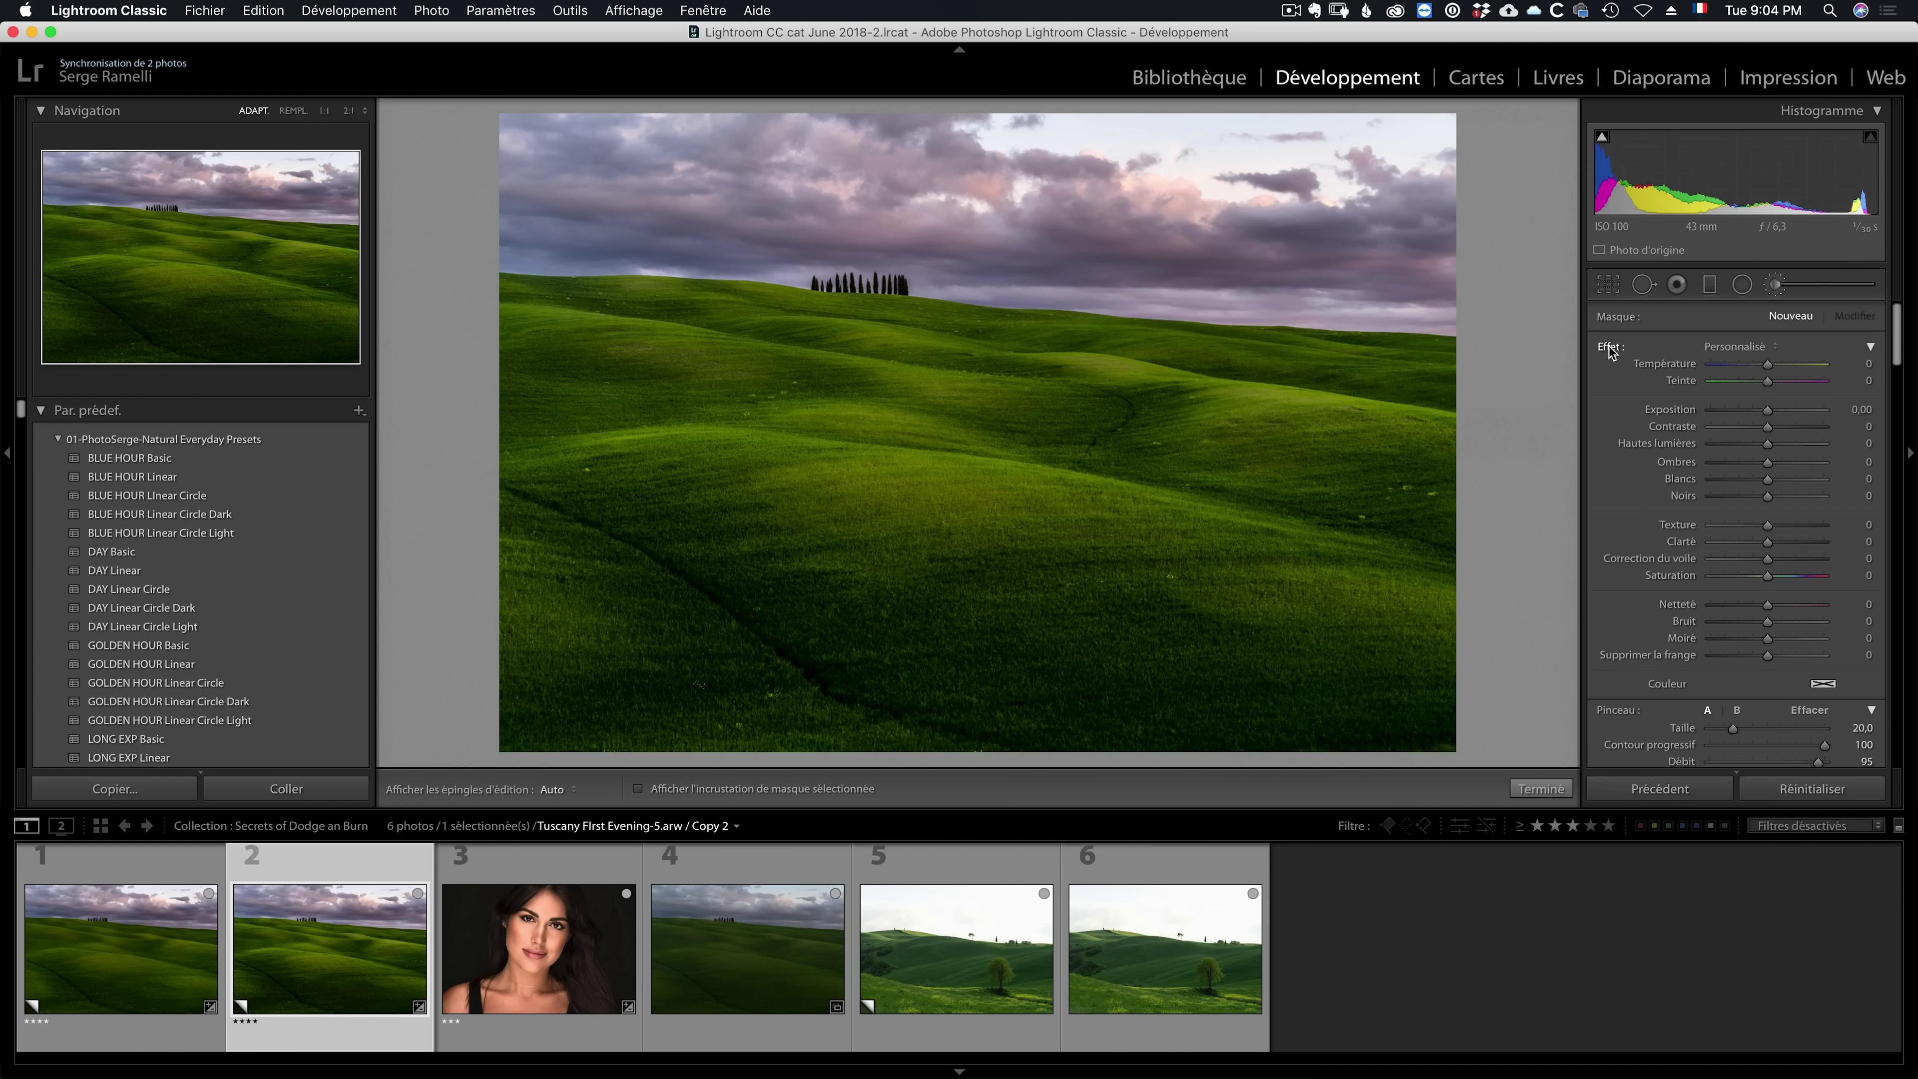
pyautogui.doubleClick(1792, 417)
pyautogui.scroll(-4, 1303, 253)
pyautogui.moveTo(596, 258); pyautogui.dragTo(425, 261)
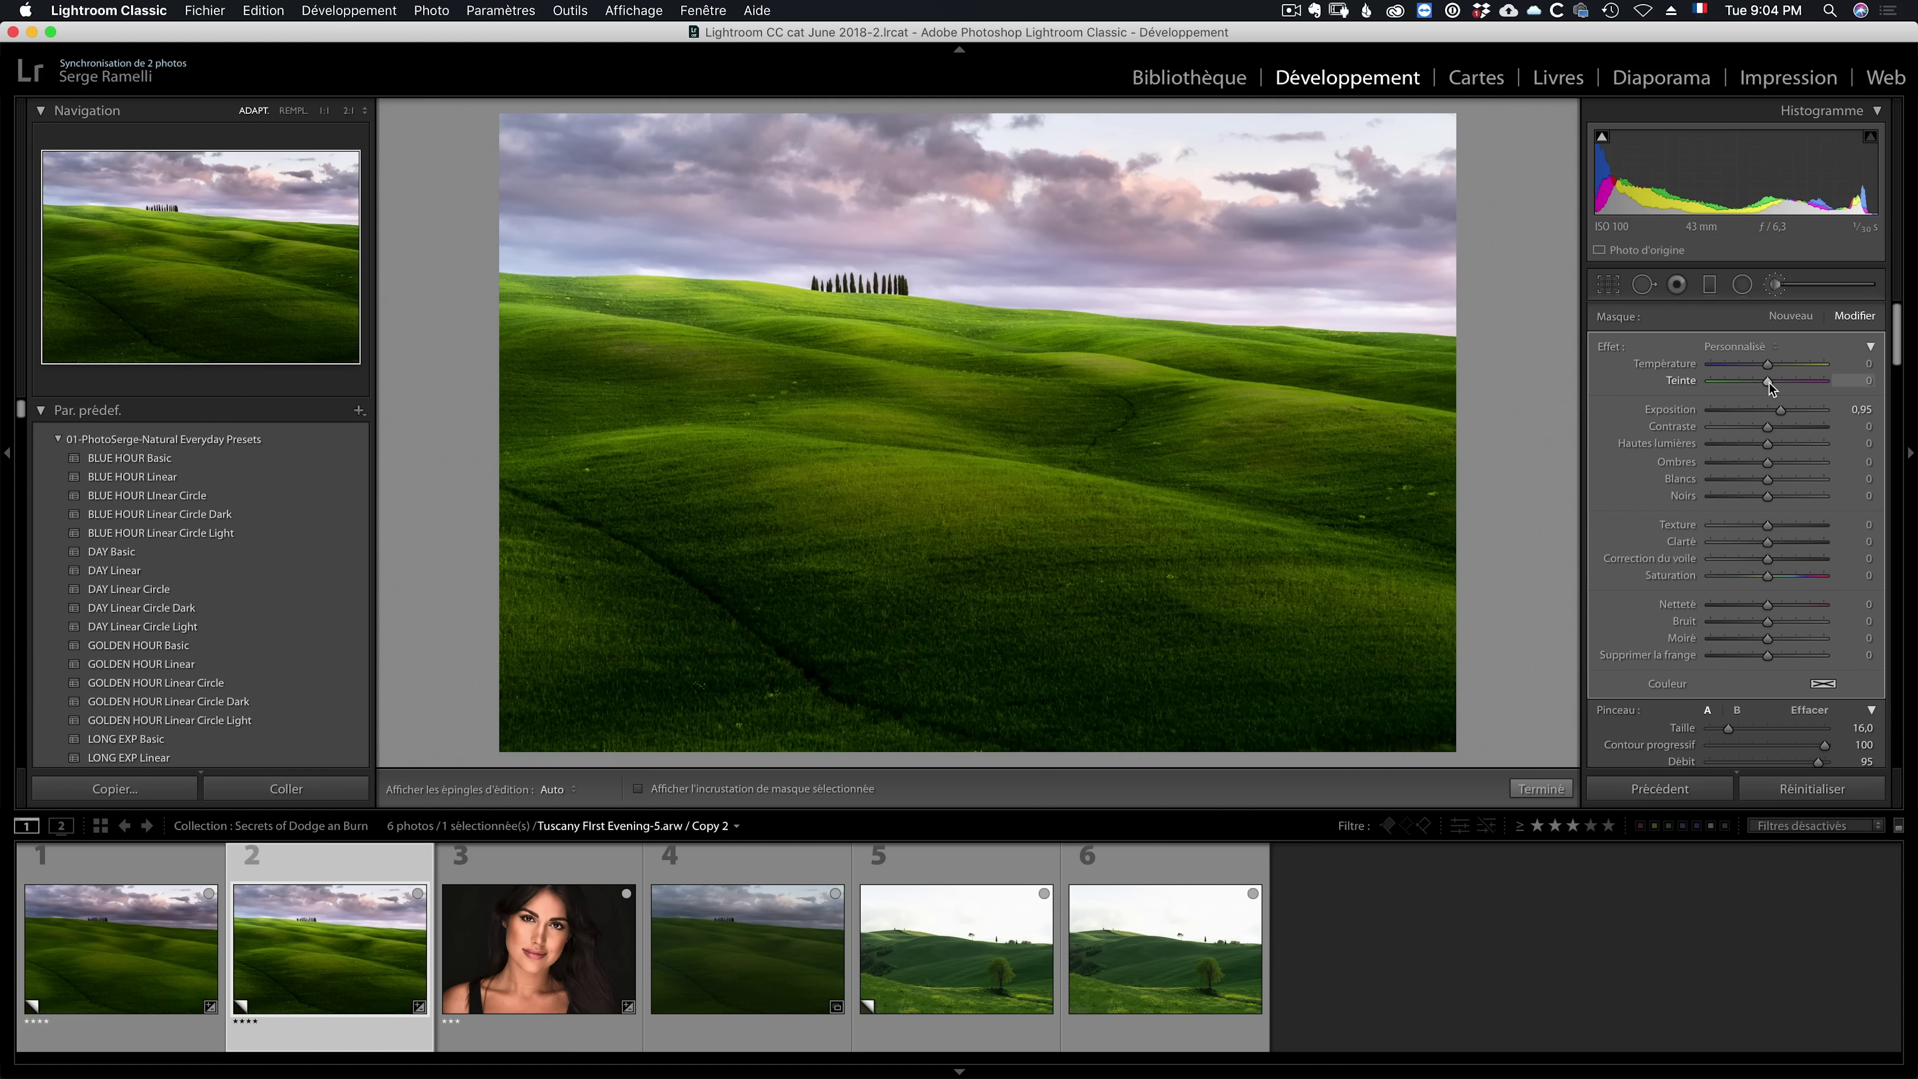
# Step: Give the sky stroke tint +26 and ease its exposure to +0.84
pyautogui.moveTo(1770, 382); pyautogui.dragTo(1783, 383)
pyautogui.moveTo(1779, 418); pyautogui.dragTo(1777, 414)
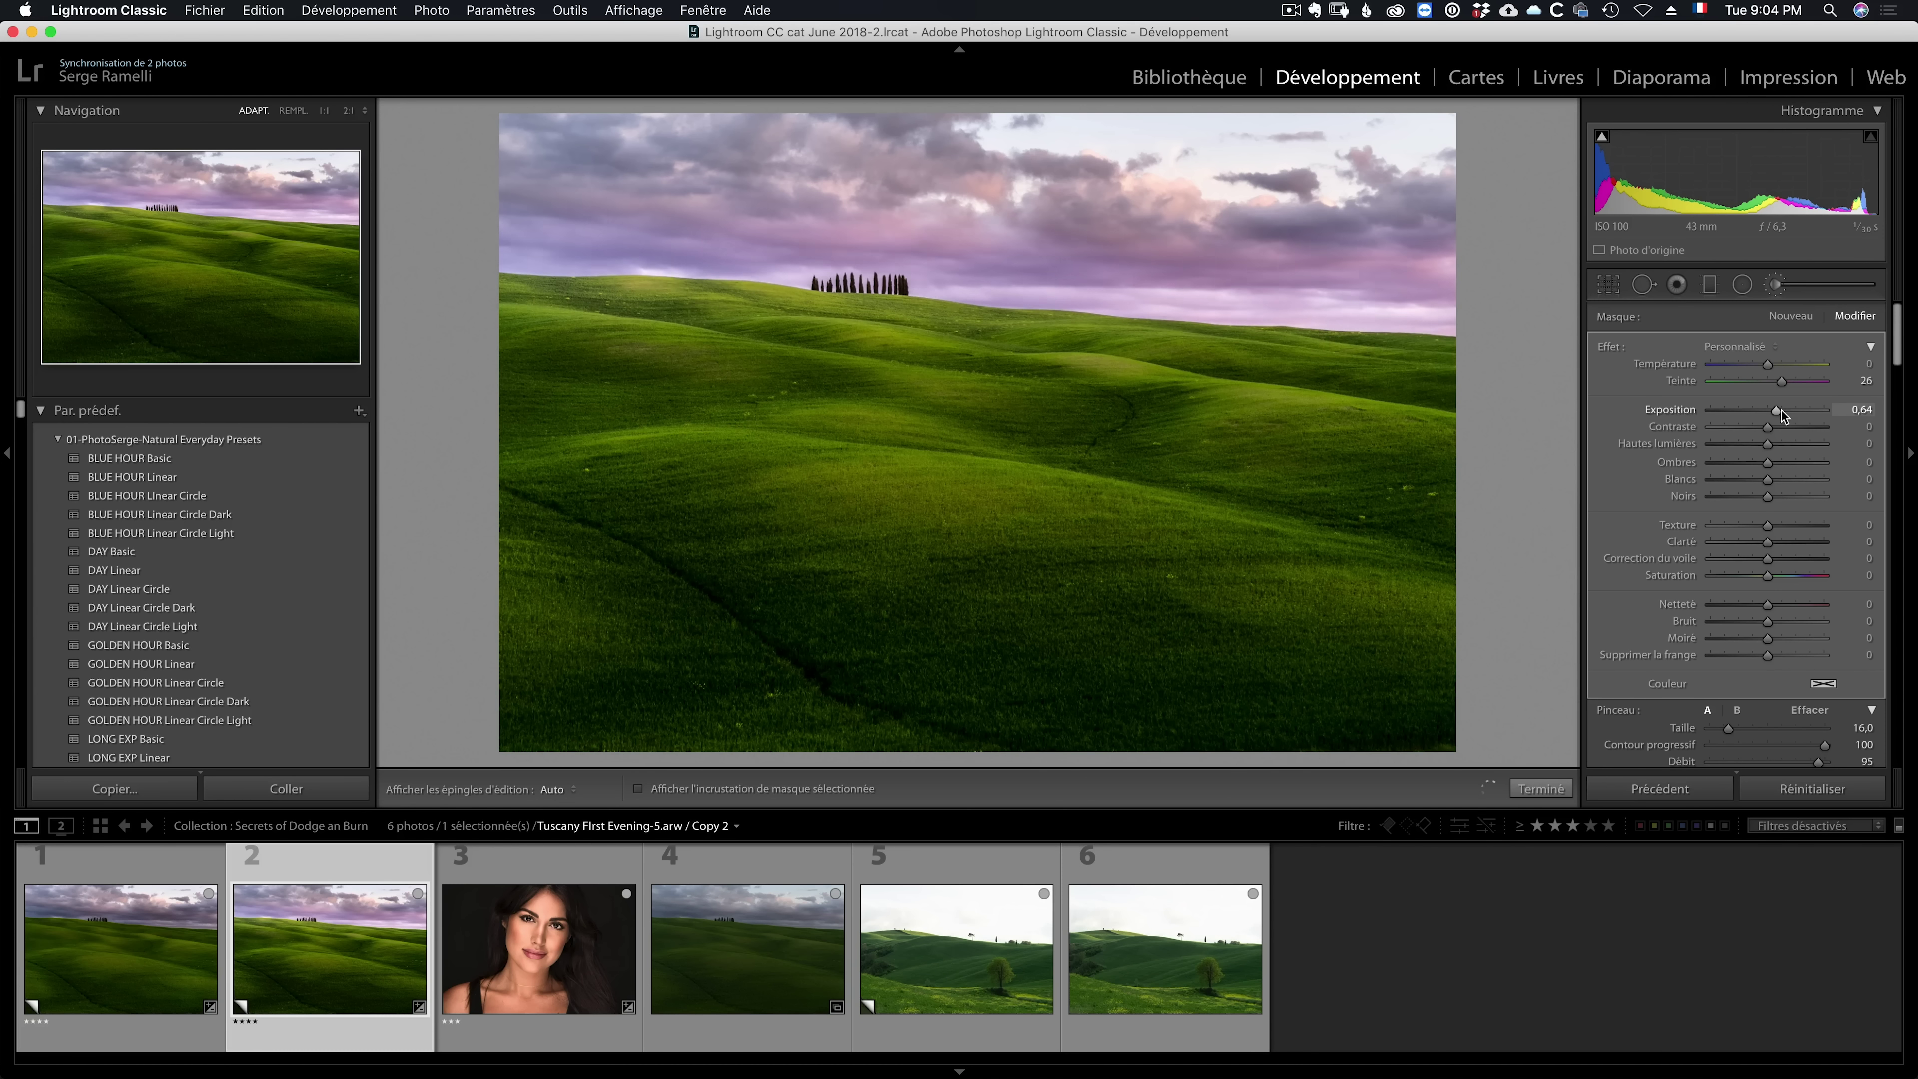
pyautogui.click(1793, 317)
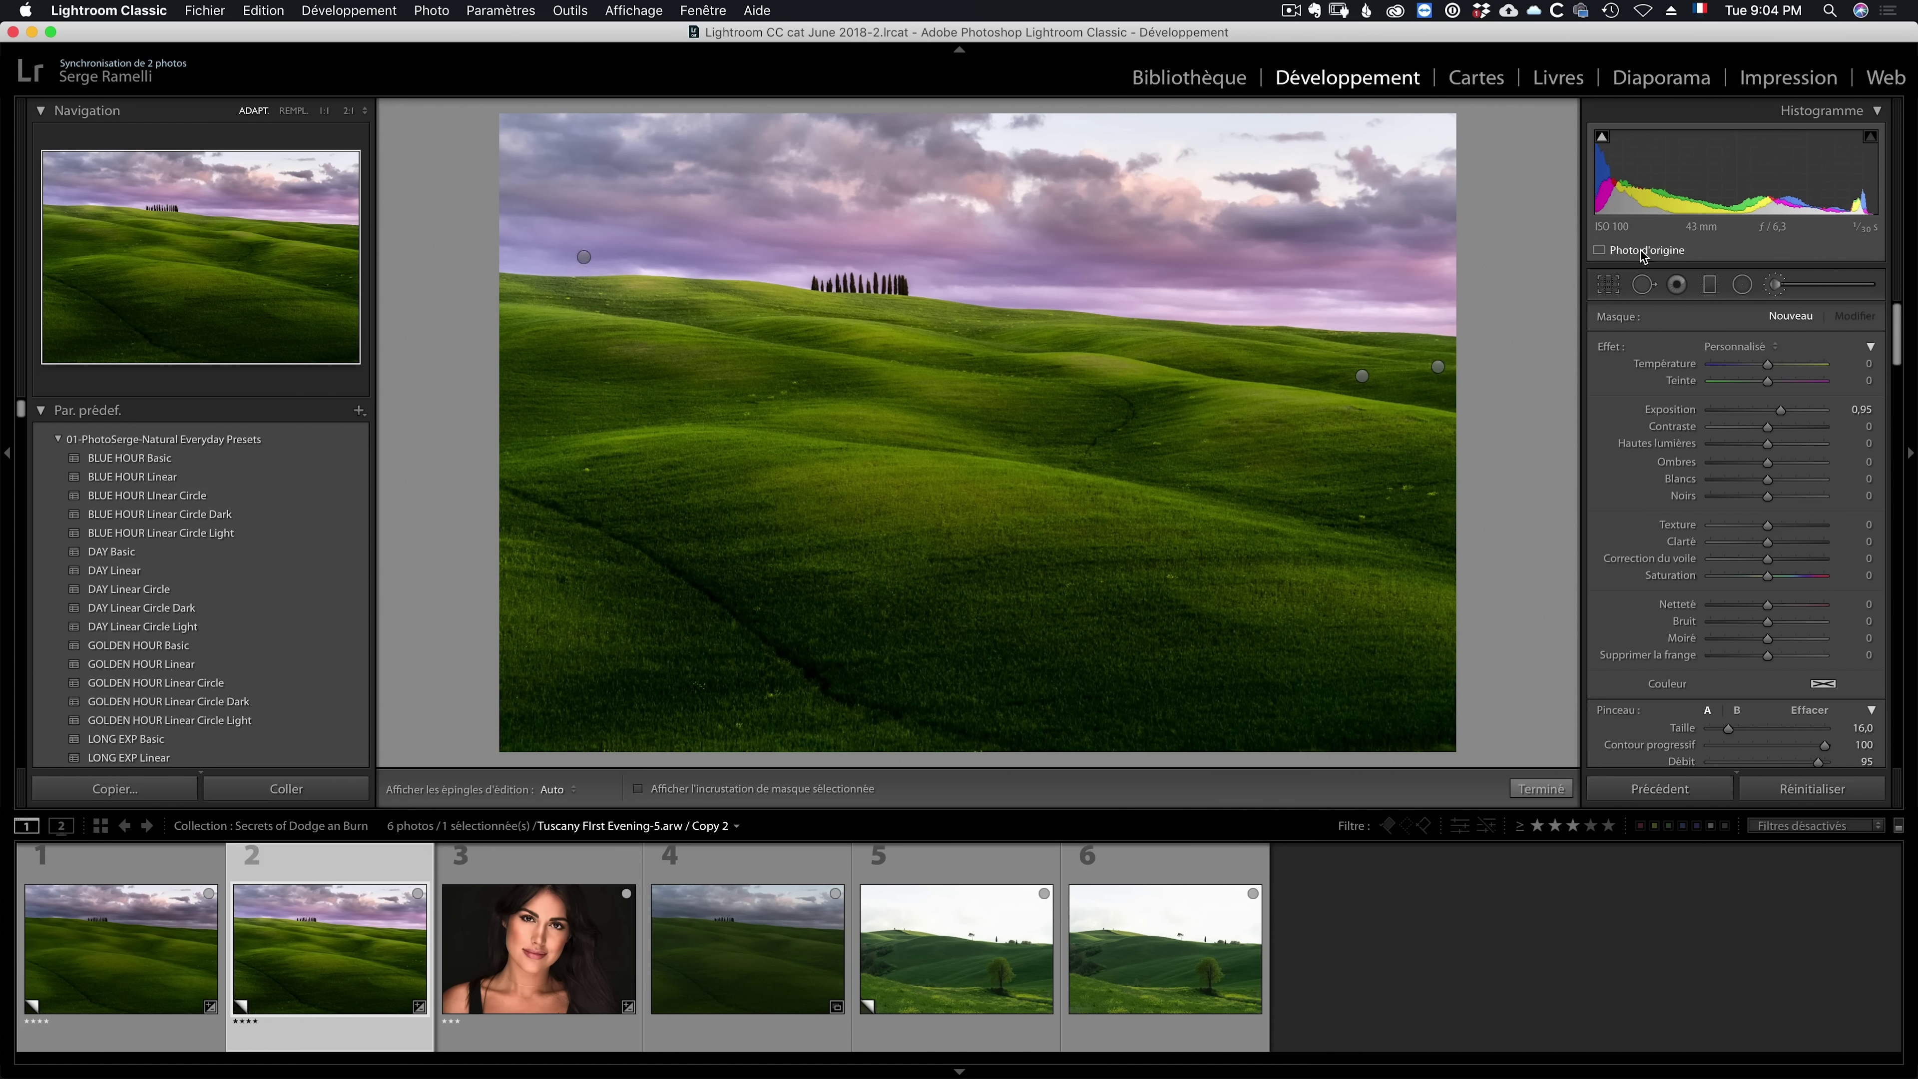
# Step: Paint a darkening stroke along the top sky with temperature -10 and exposure -0.40, then finish
pyautogui.click(1757, 410)
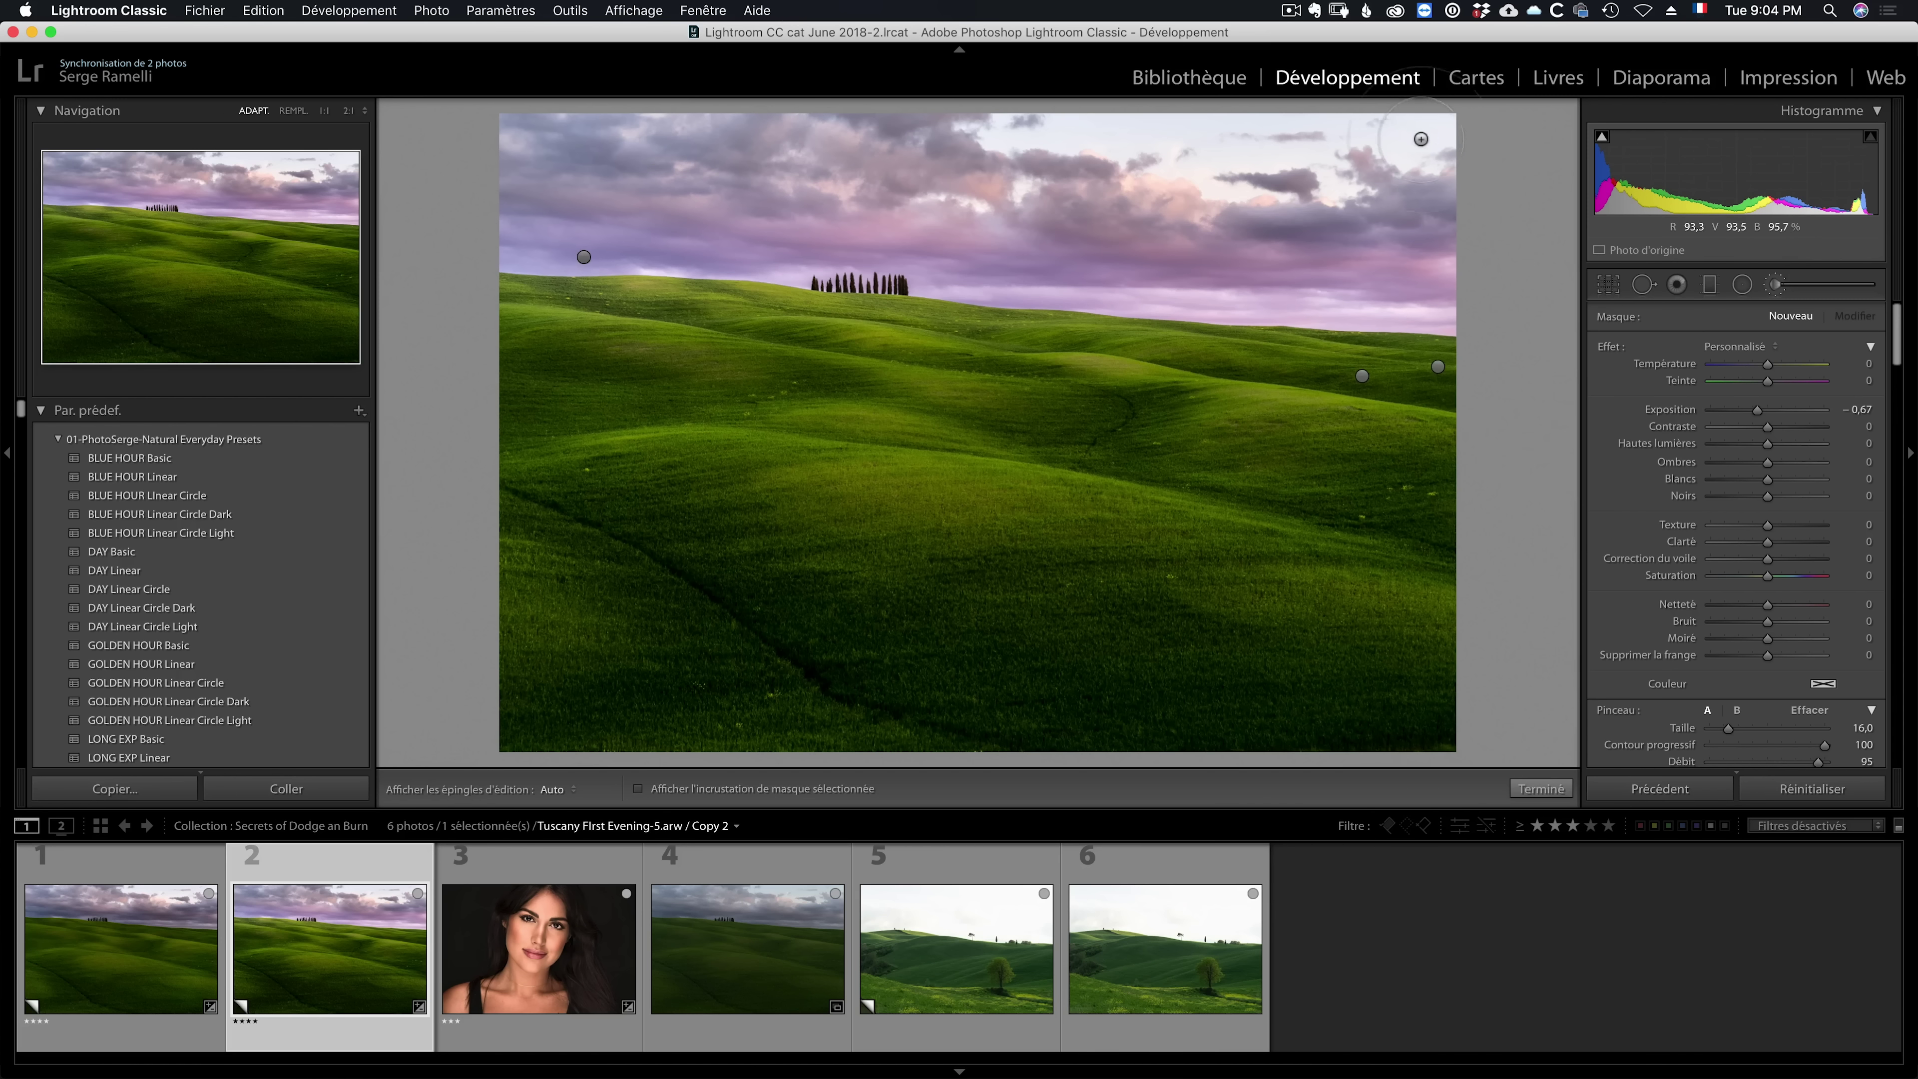
pyautogui.press('h')
pyautogui.moveTo(1420, 139)
pyautogui.mouseDown()
pyautogui.moveTo(1493, 127)
pyautogui.moveTo(1473, 98)
pyautogui.mouseUp()
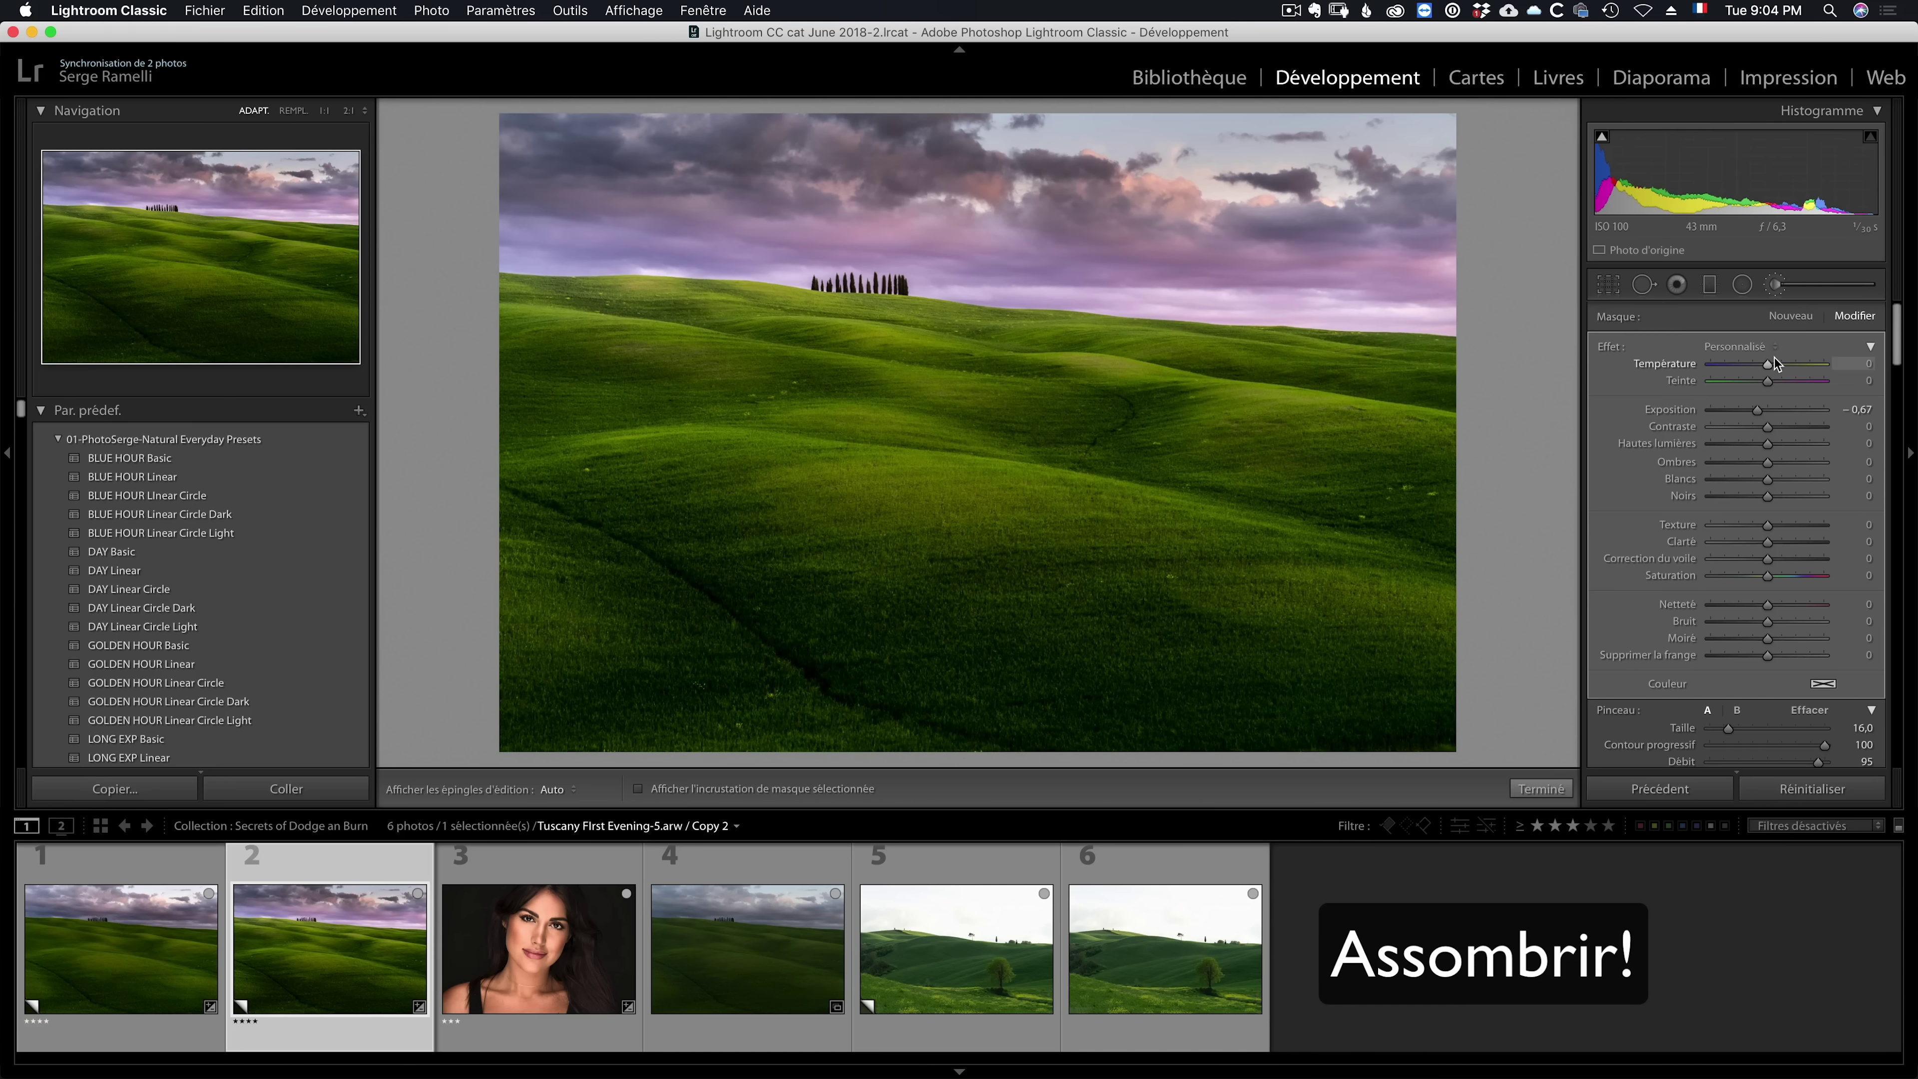
pyautogui.moveTo(1767, 367); pyautogui.dragTo(1763, 367)
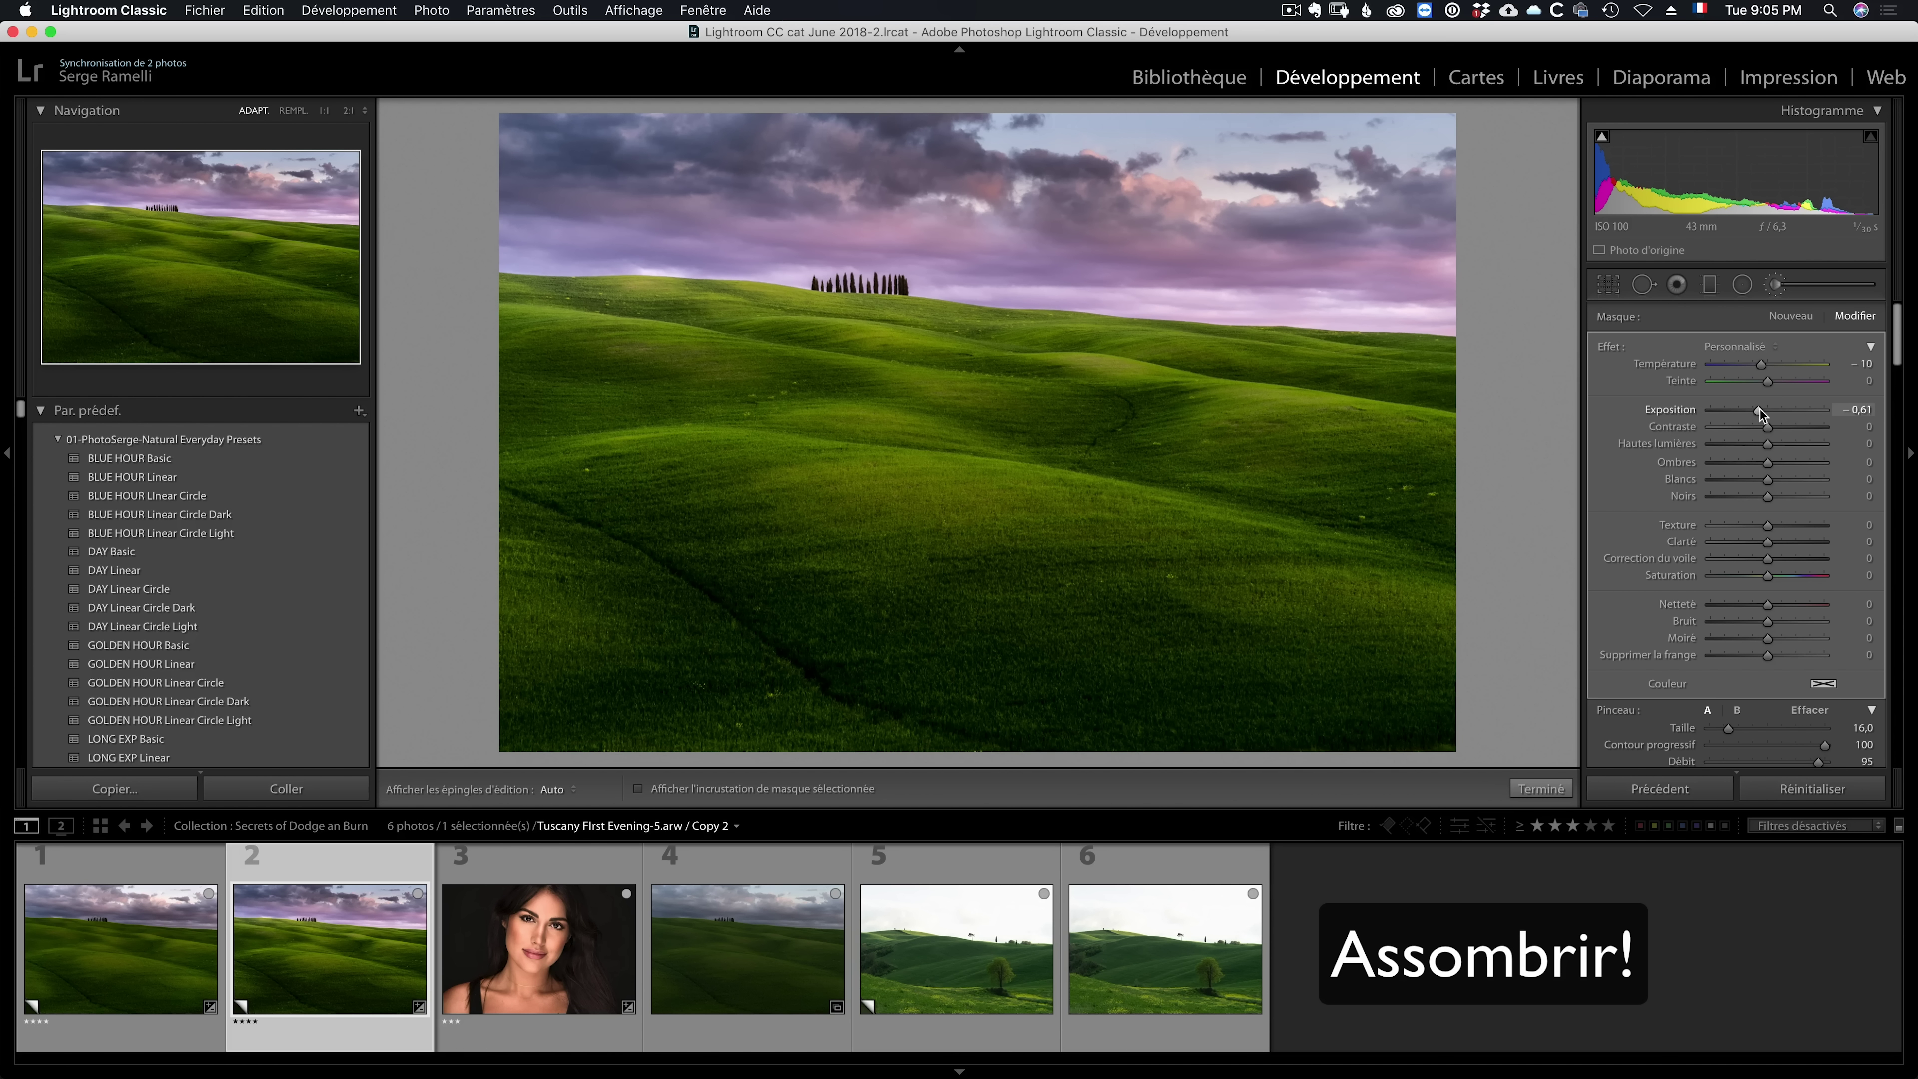
pyautogui.moveTo(1759, 412); pyautogui.dragTo(1763, 412)
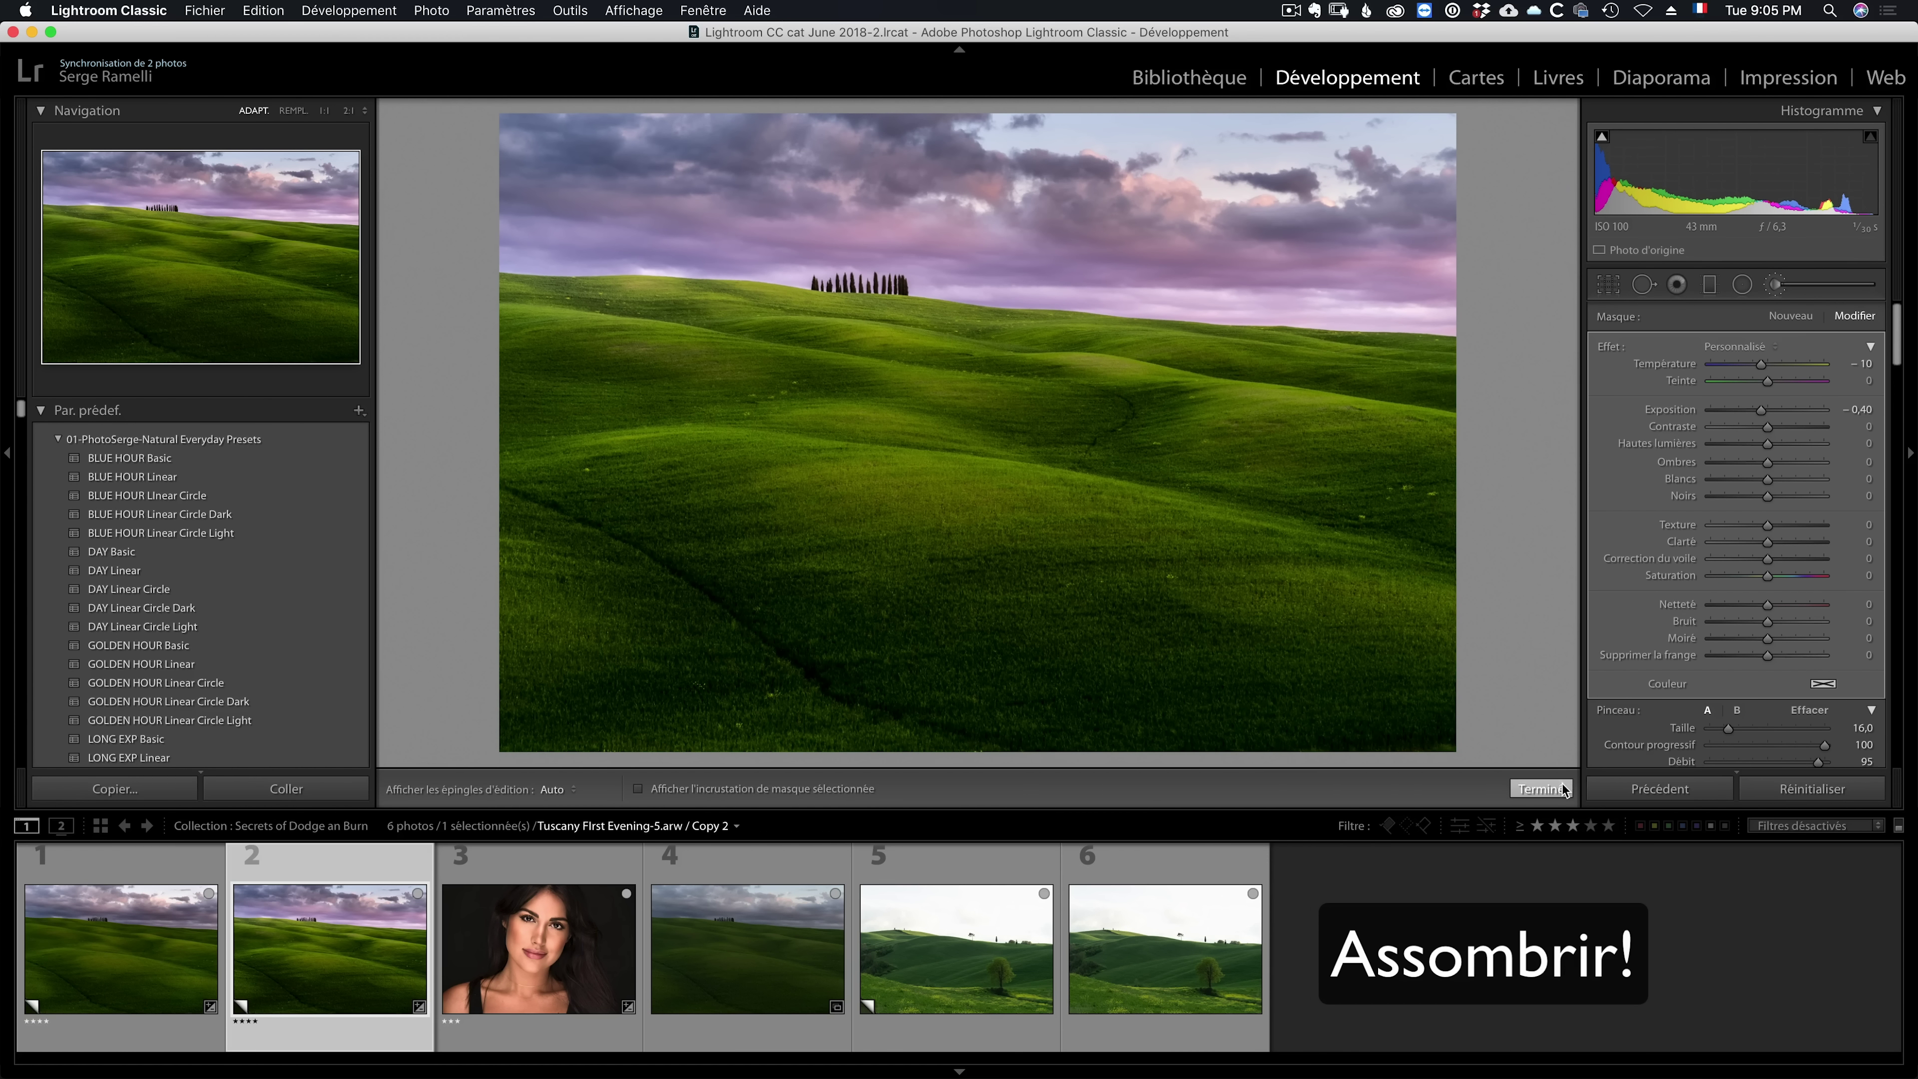
pyautogui.click(1540, 789)
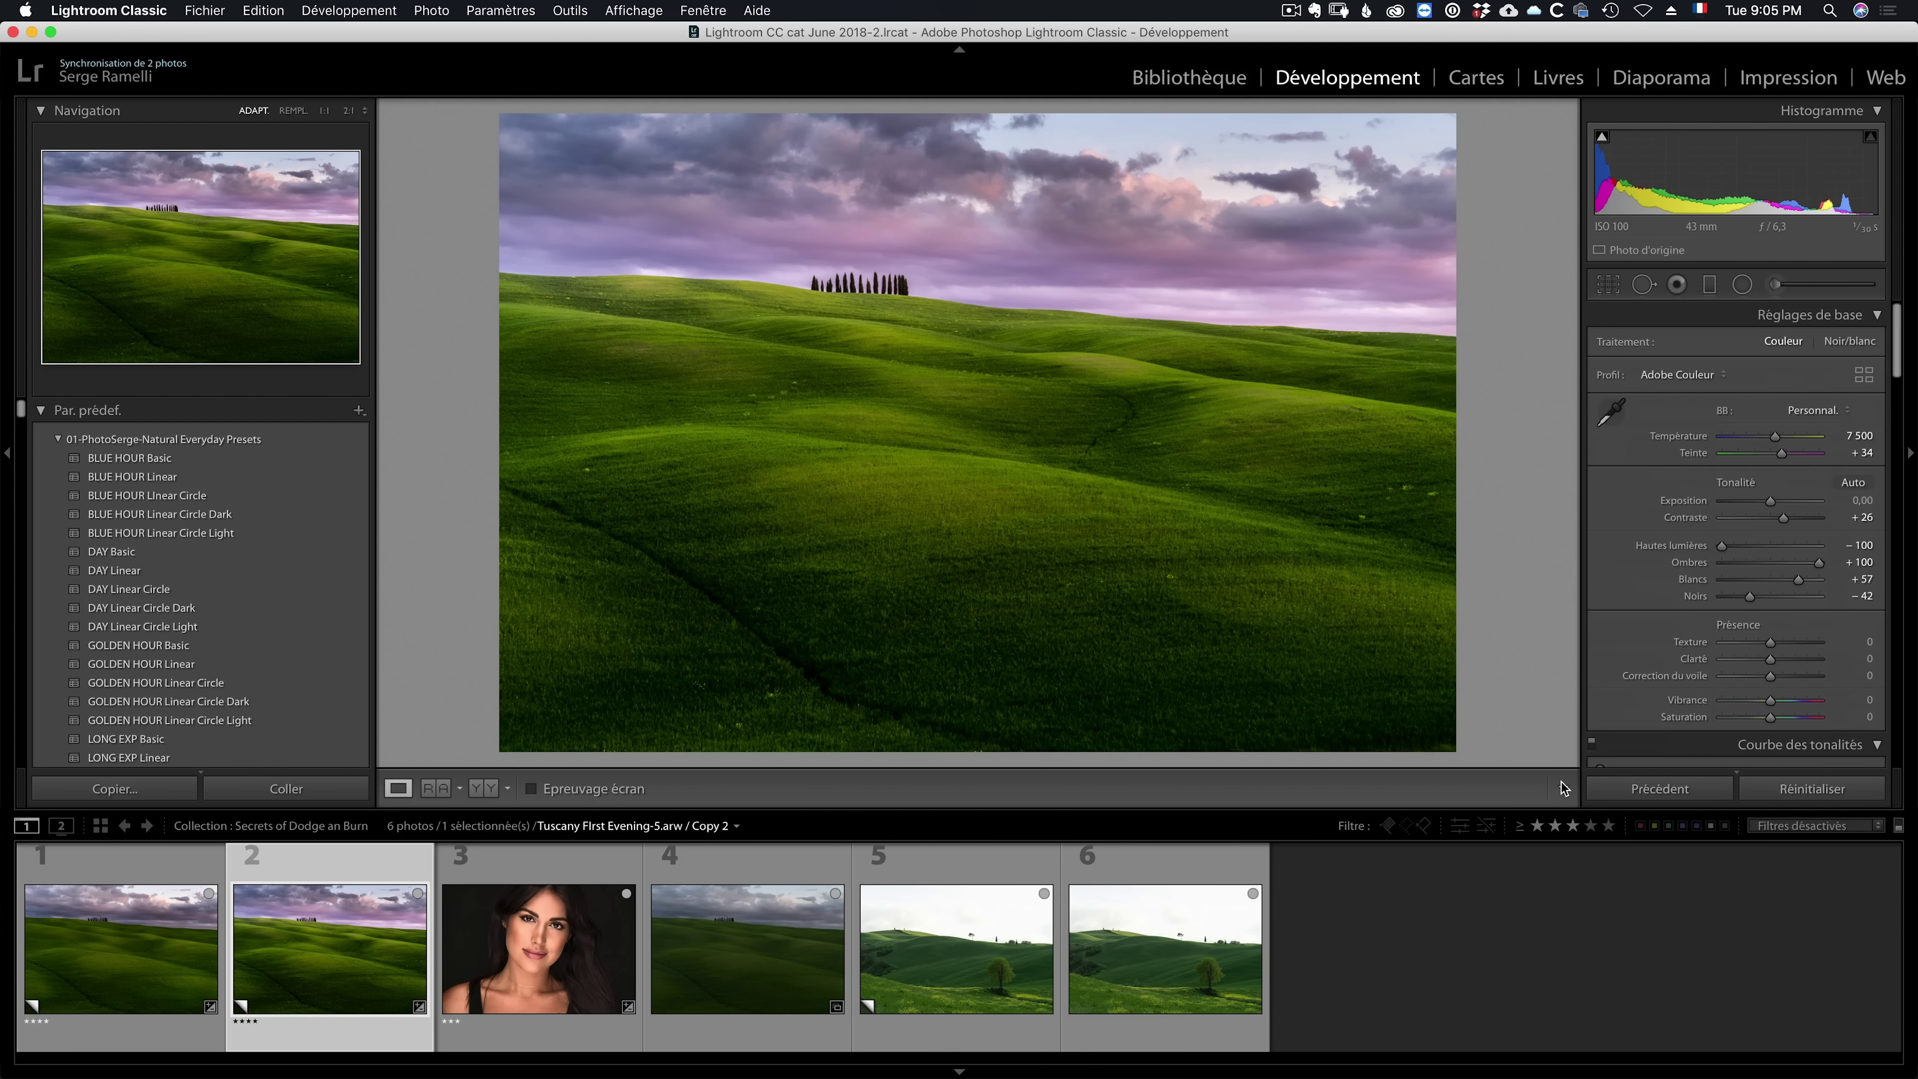
# Step: Compare the unedited original with the purple-sky edit full screen, then open the lone-tree photo
pyautogui.click(68, 891)
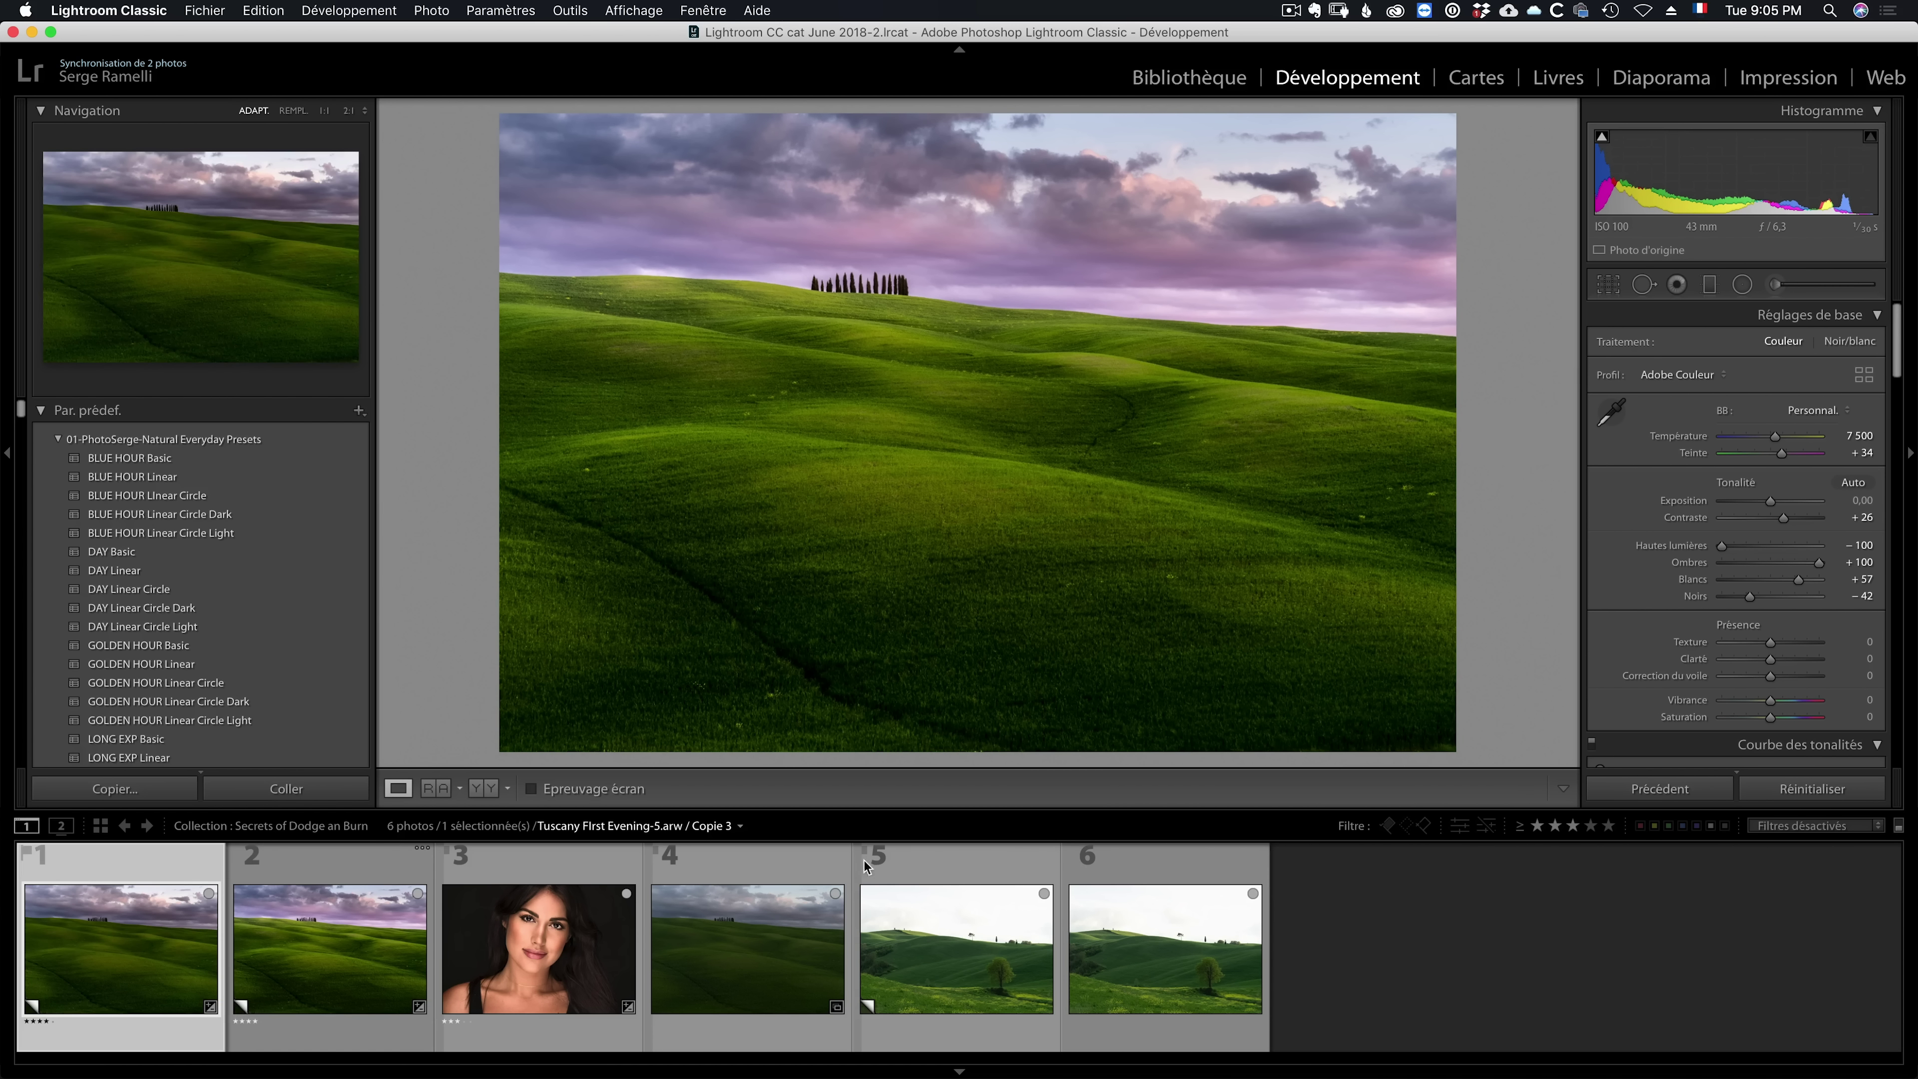
pyautogui.click(1812, 789)
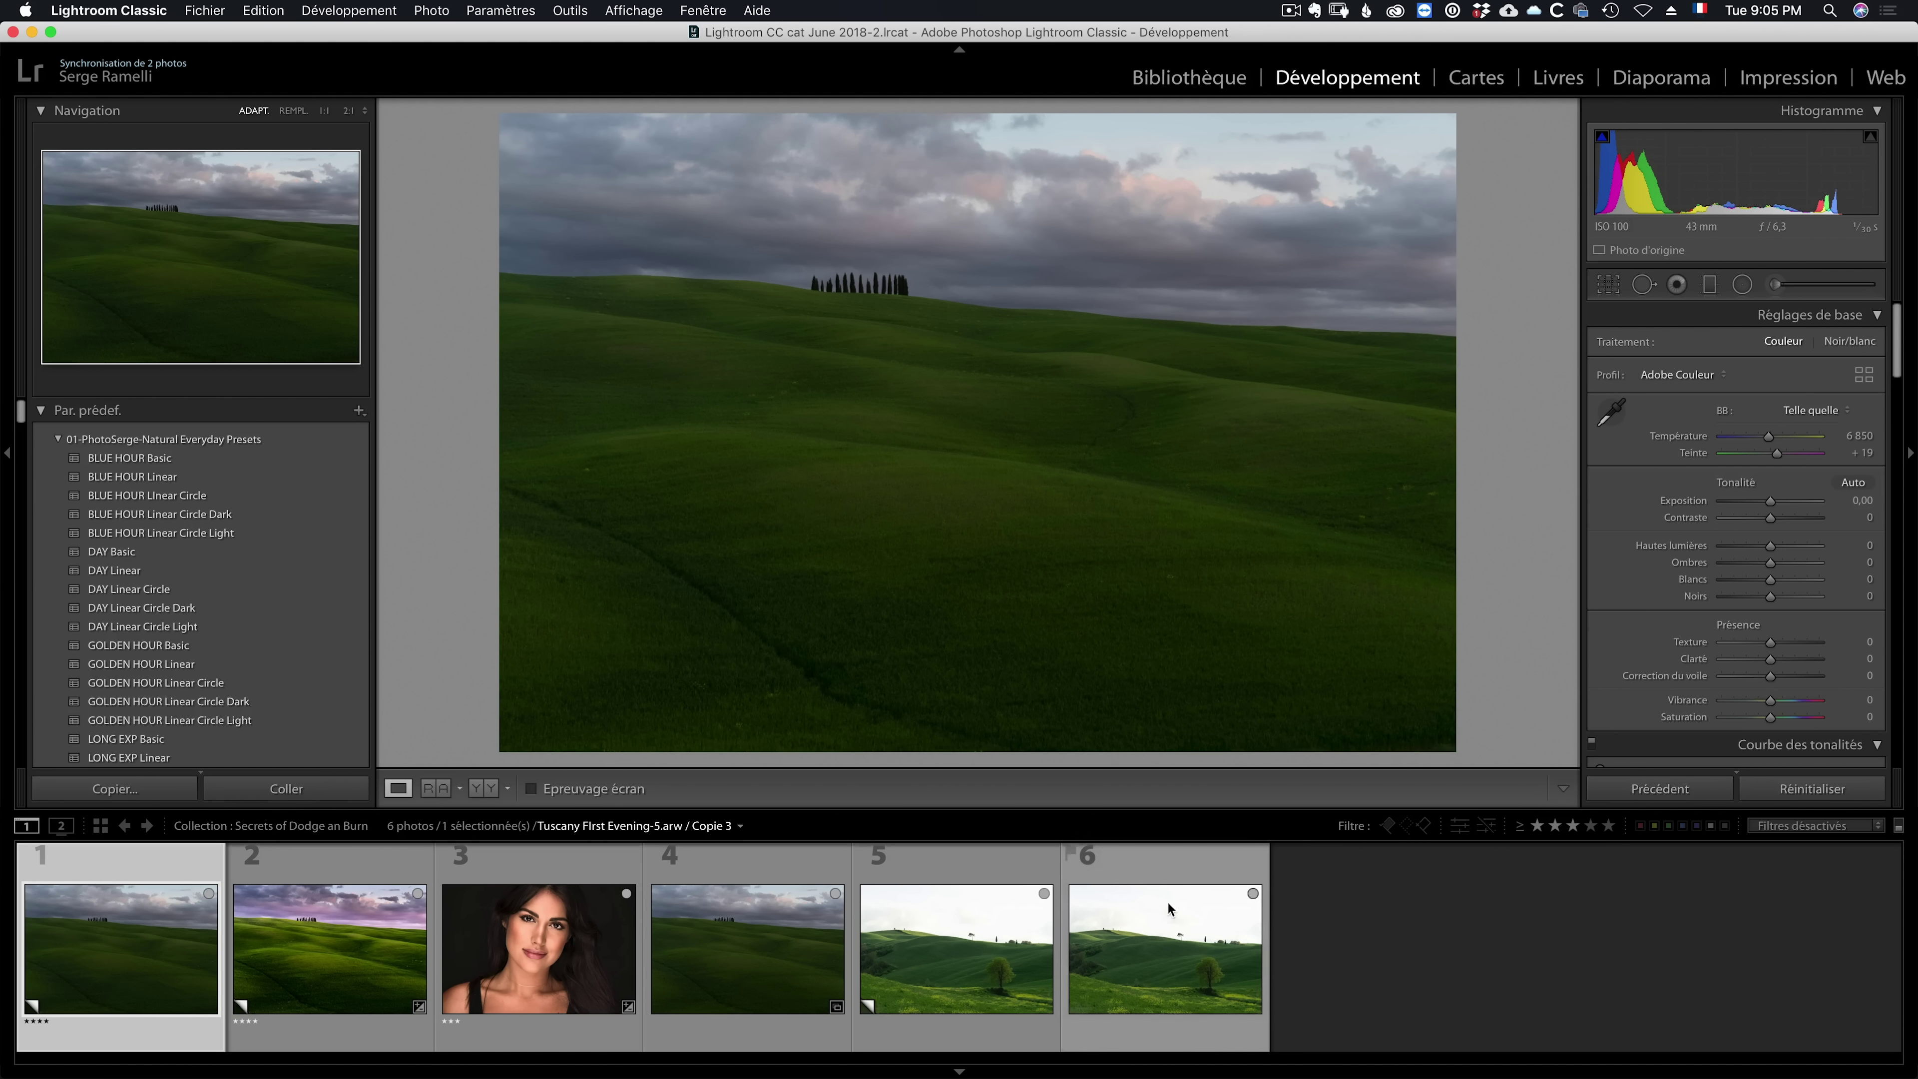
pyautogui.click(347, 884)
pyautogui.press('f')
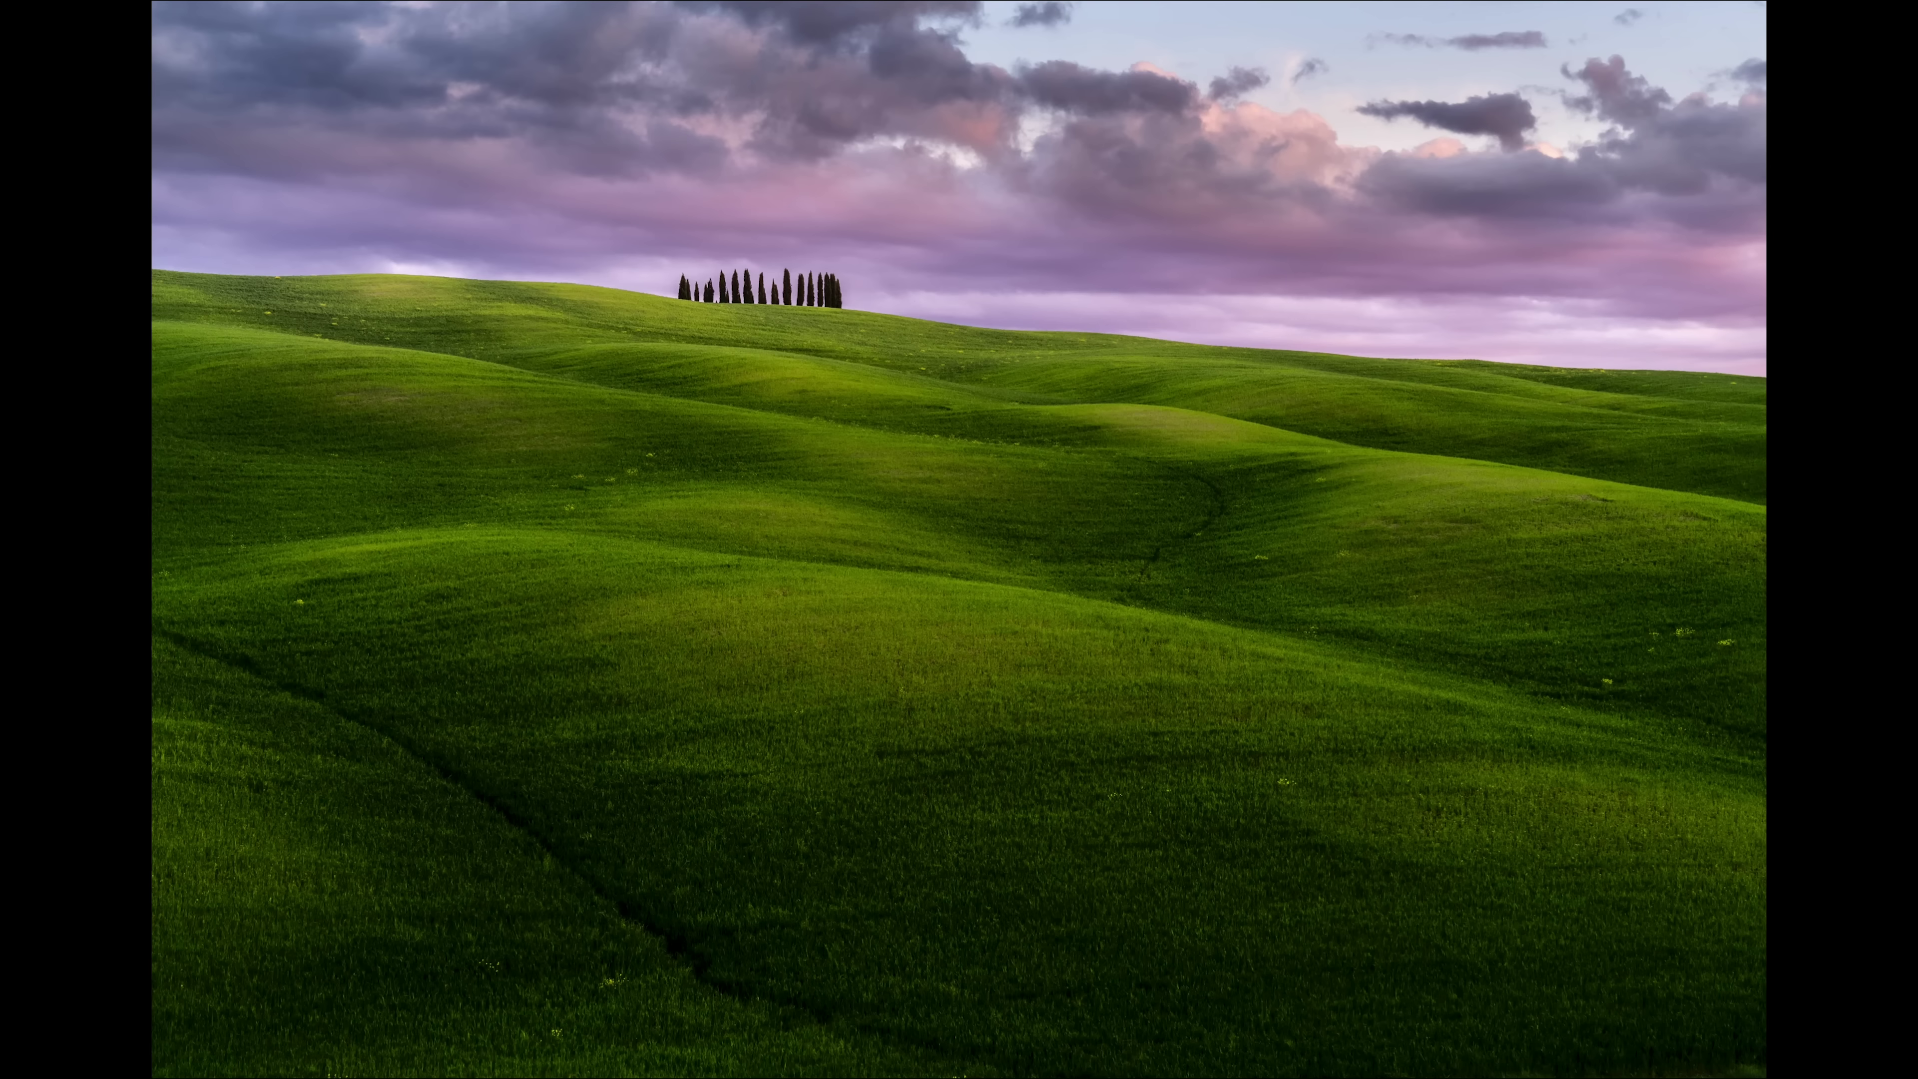
pyautogui.press('f')
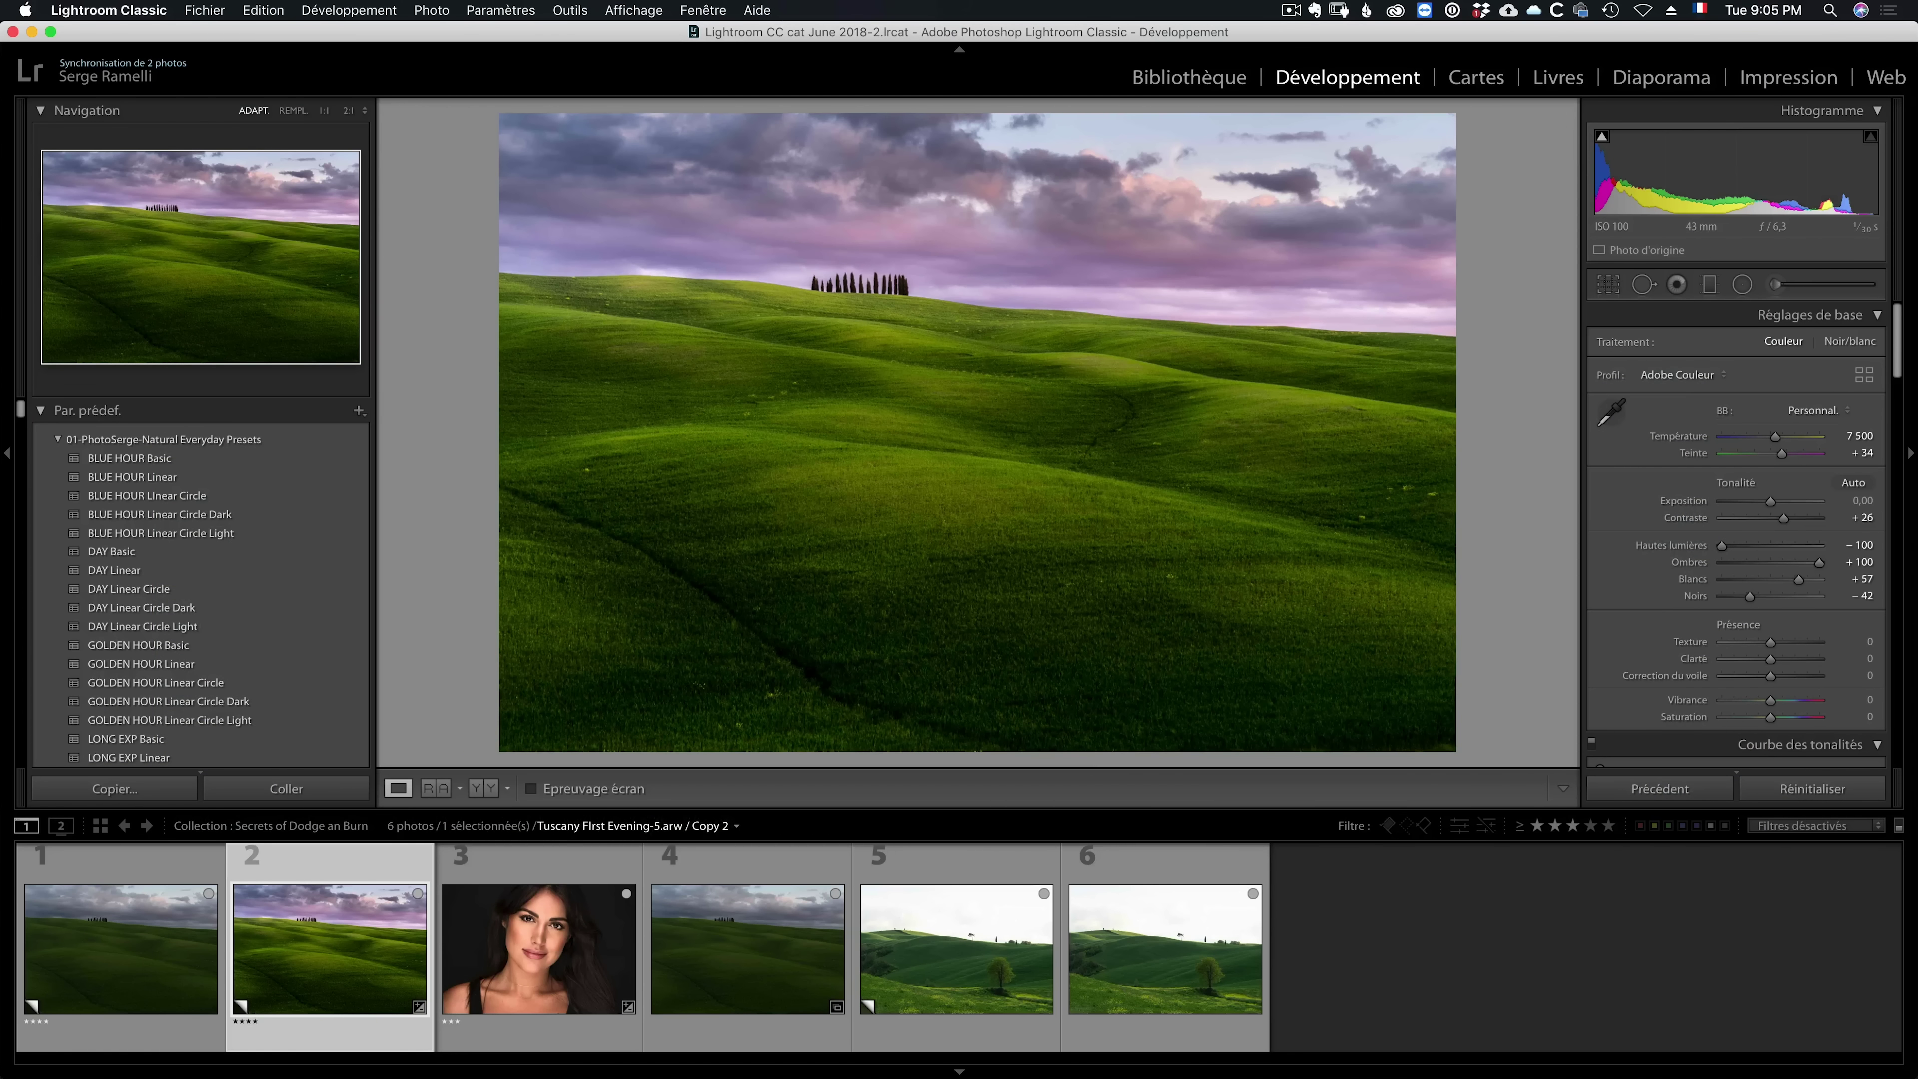
pyautogui.click(997, 862)
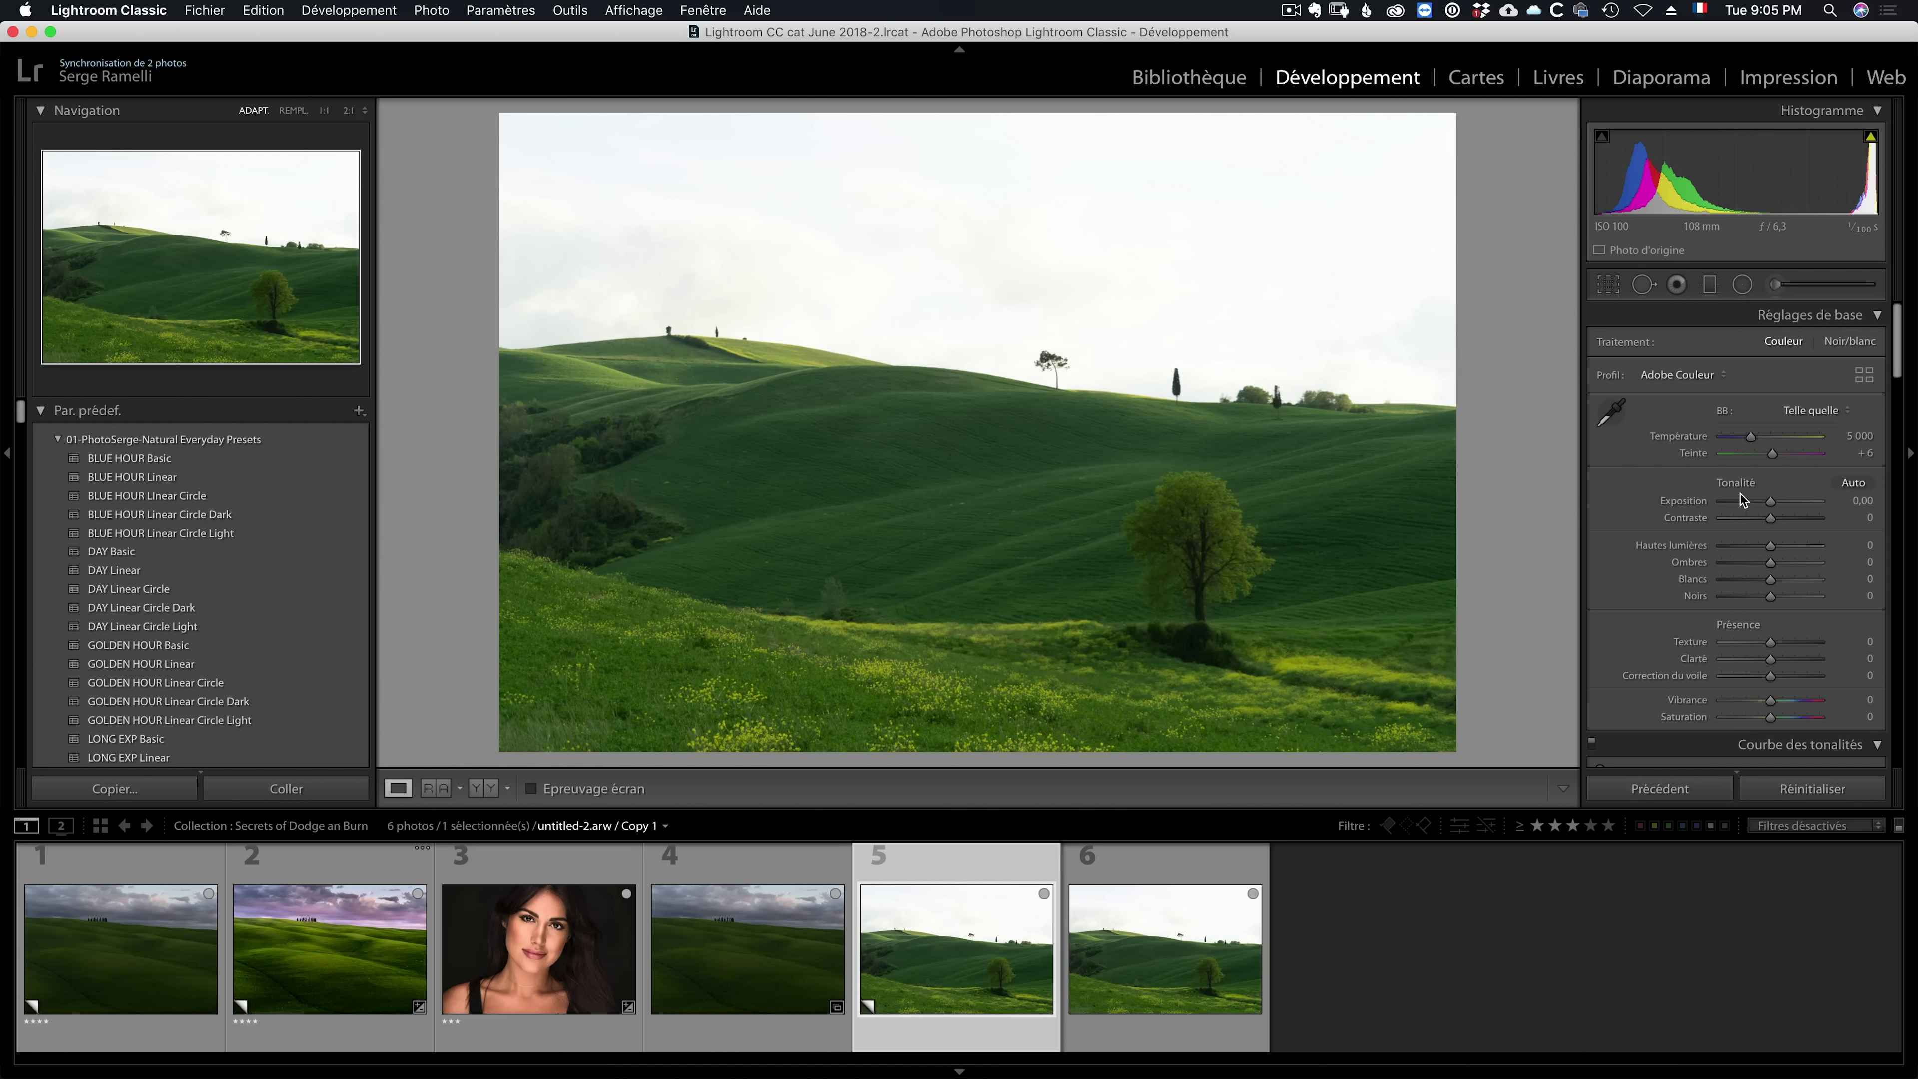
# Step: Set Highlights -100, Shadows +47, Whites +16, Blacks -57 and Exposure -0.25 on the lone-tree photo
pyautogui.moveTo(1739, 545)
pyautogui.mouseDown()
pyautogui.moveTo(1688, 546)
pyautogui.moveTo(1790, 568)
pyautogui.moveTo(1742, 594)
pyautogui.moveTo(1778, 580)
pyautogui.mouseUp()
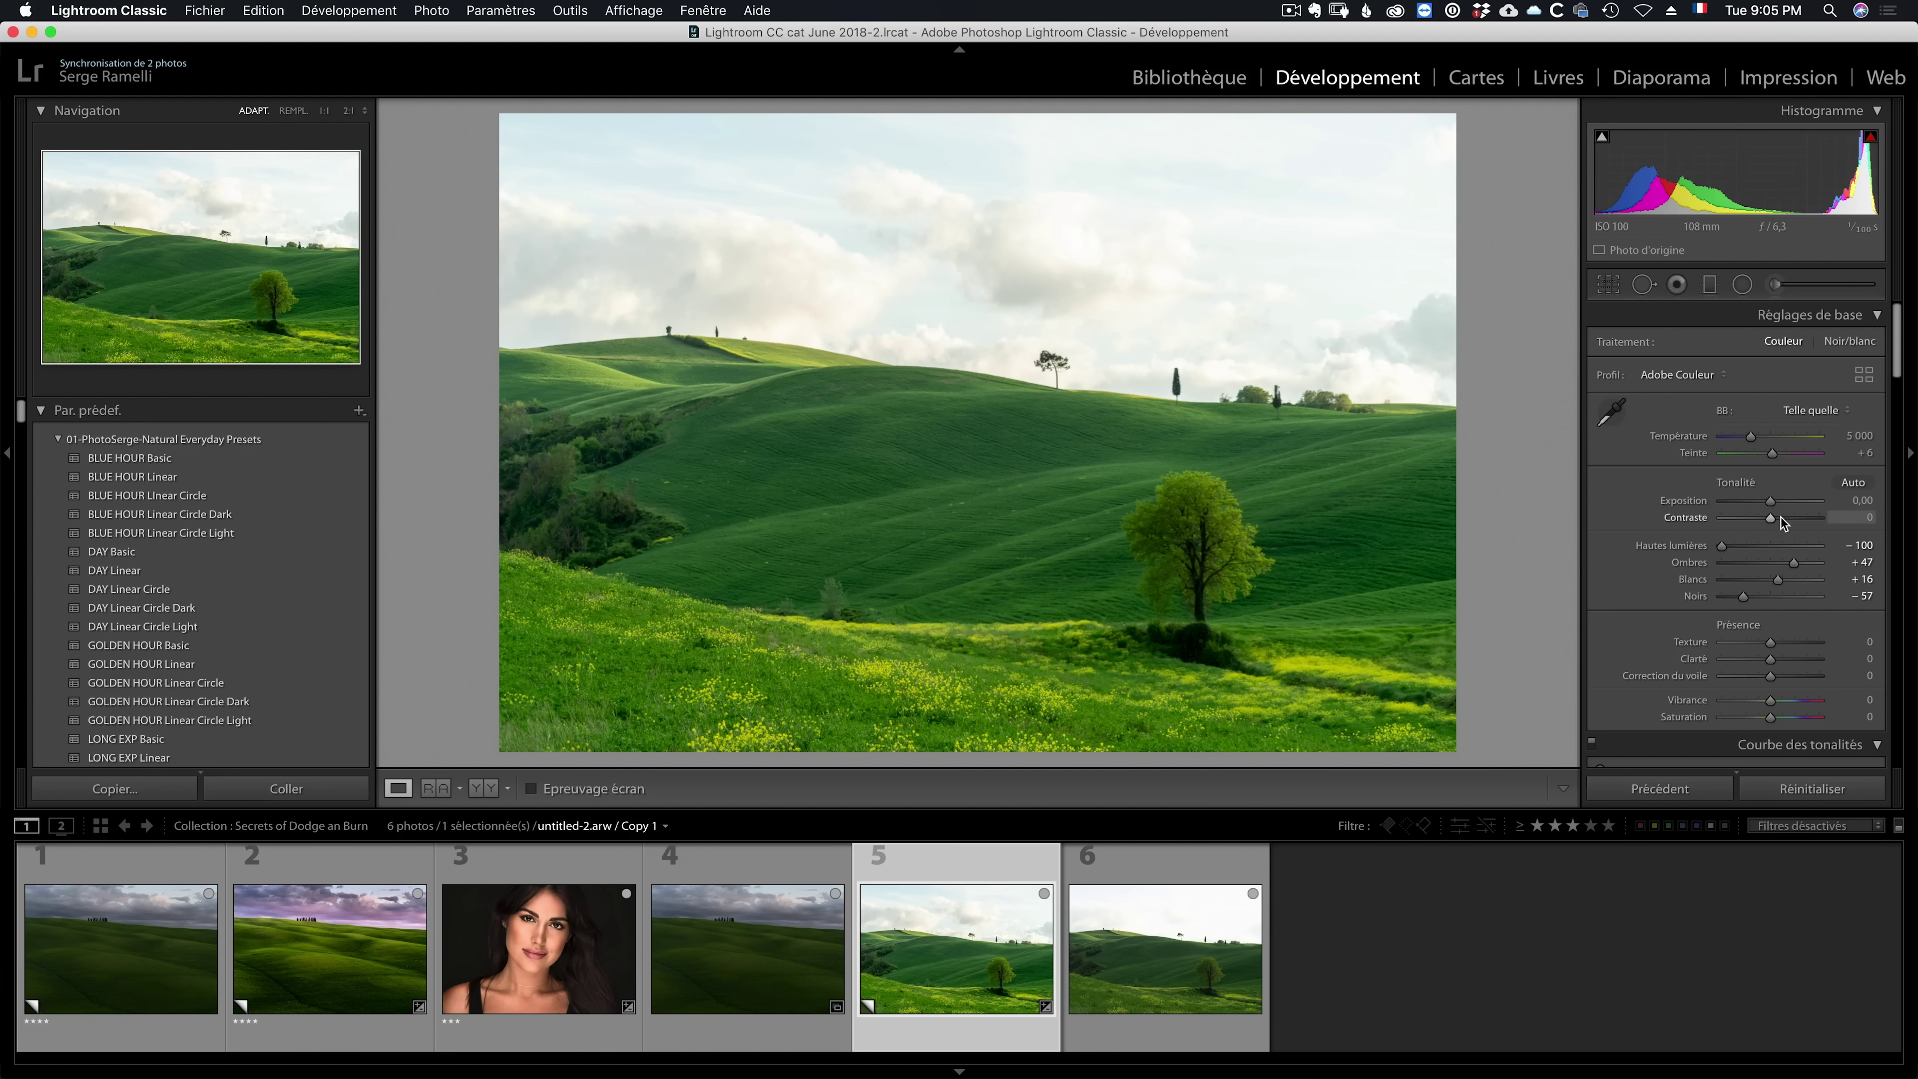
pyautogui.moveTo(1768, 502); pyautogui.dragTo(1767, 504)
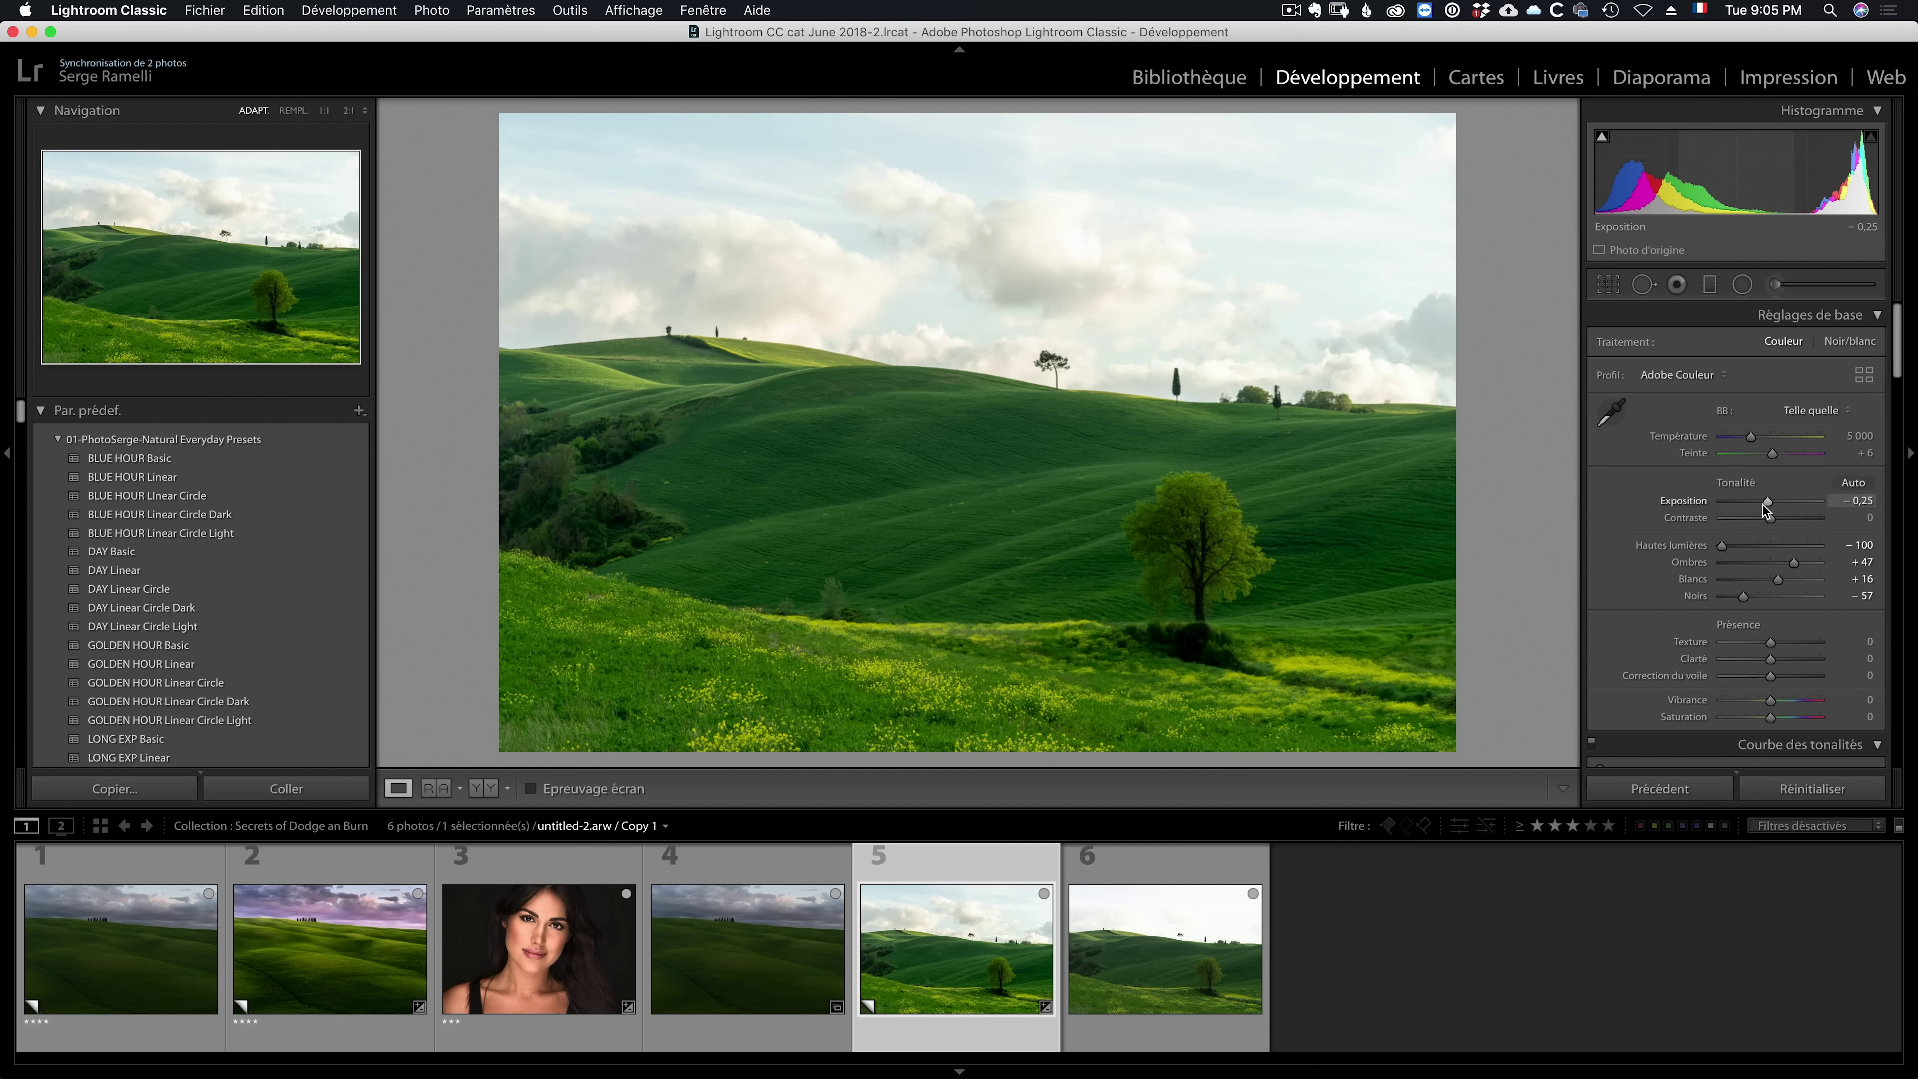
# Step: Paint a +1.59 exposure brush across the green hills around the tree
pyautogui.click(1774, 284)
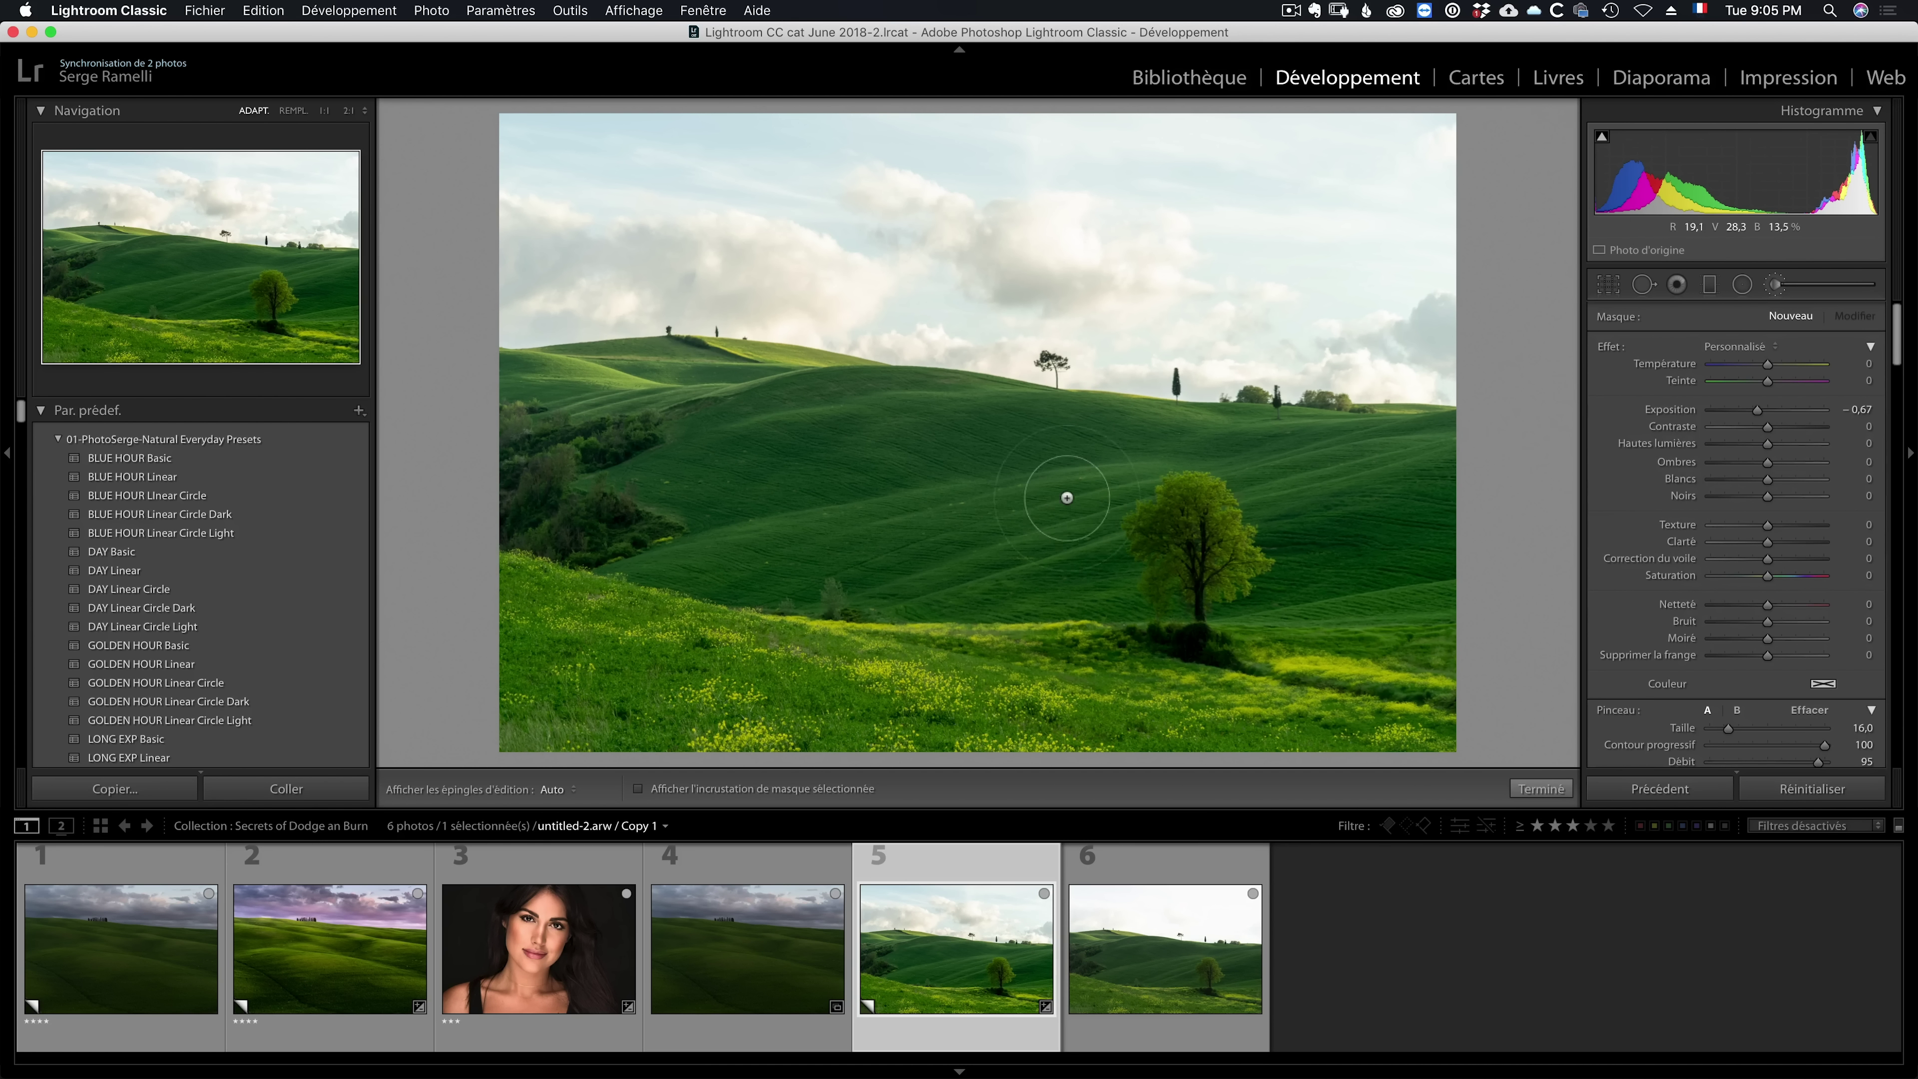
pyautogui.doubleClick(1612, 349)
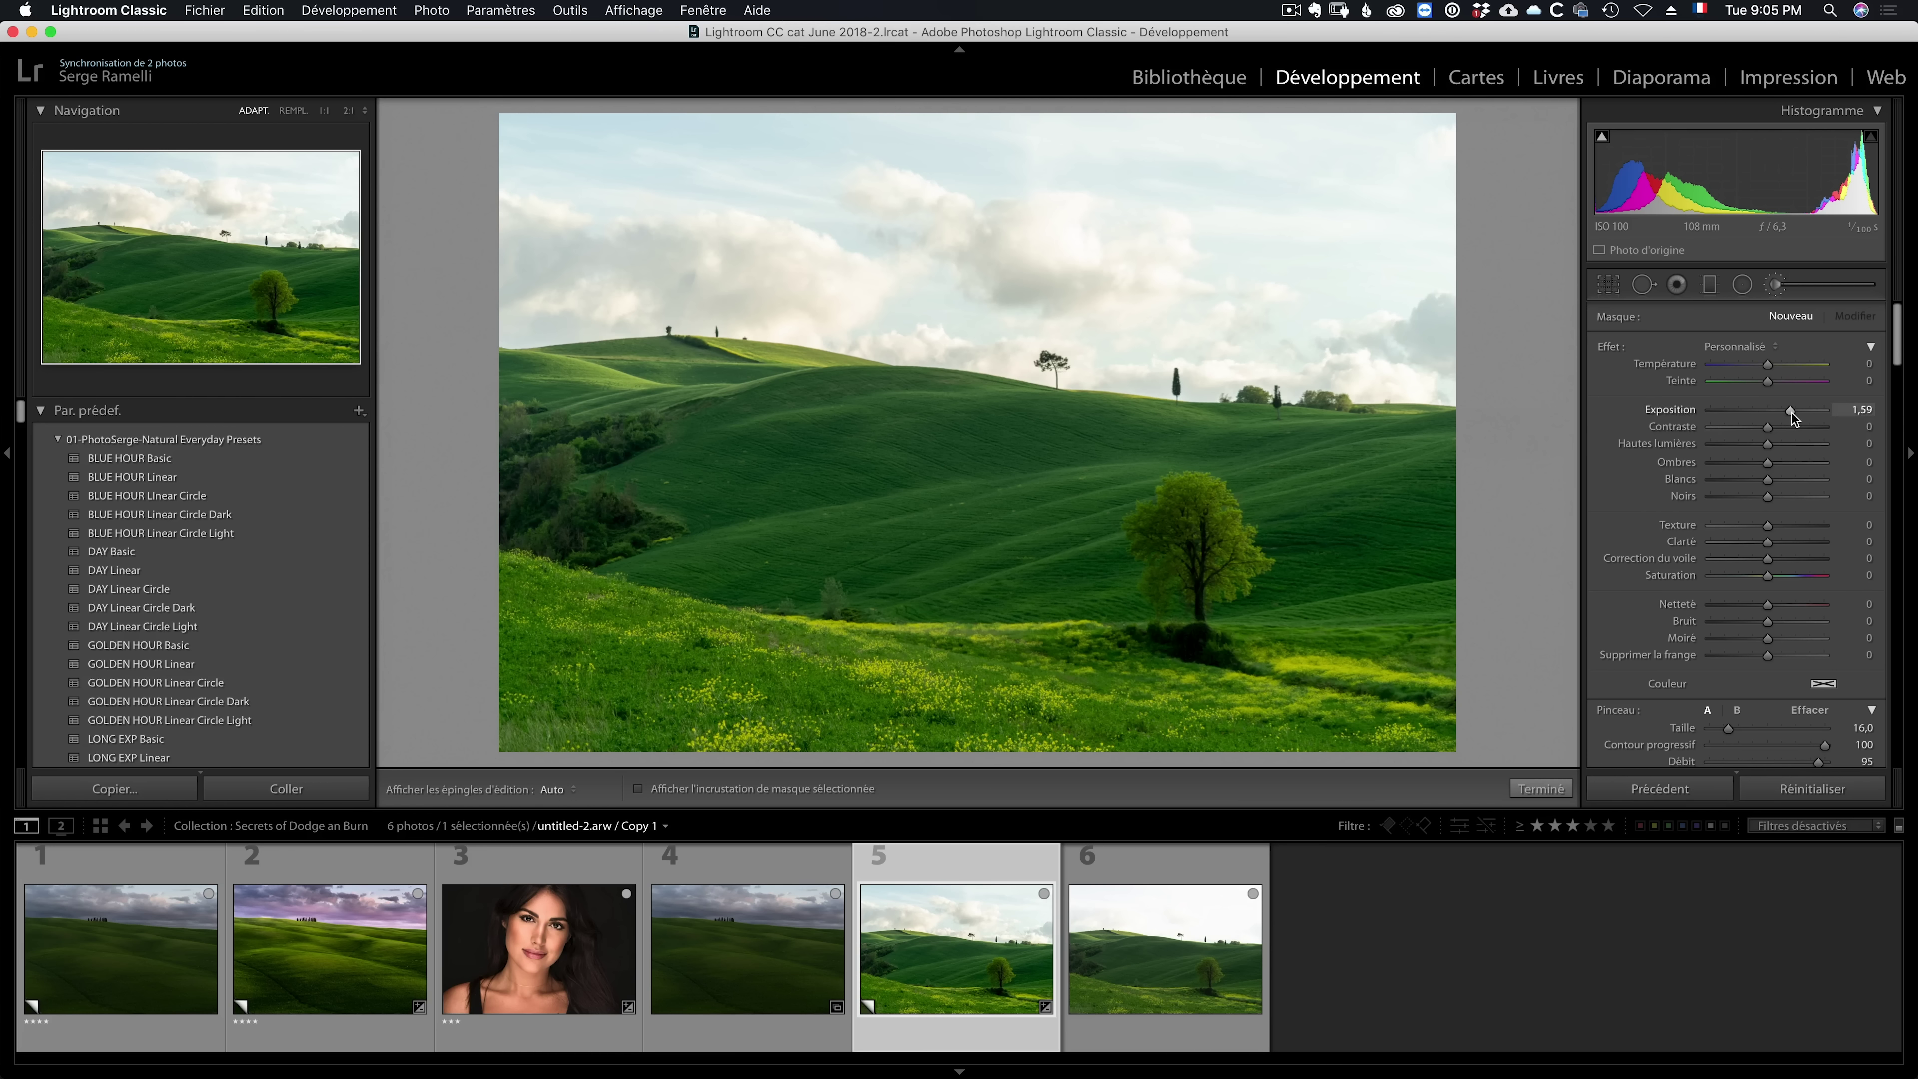
pyautogui.scroll(-3, 1797, 604)
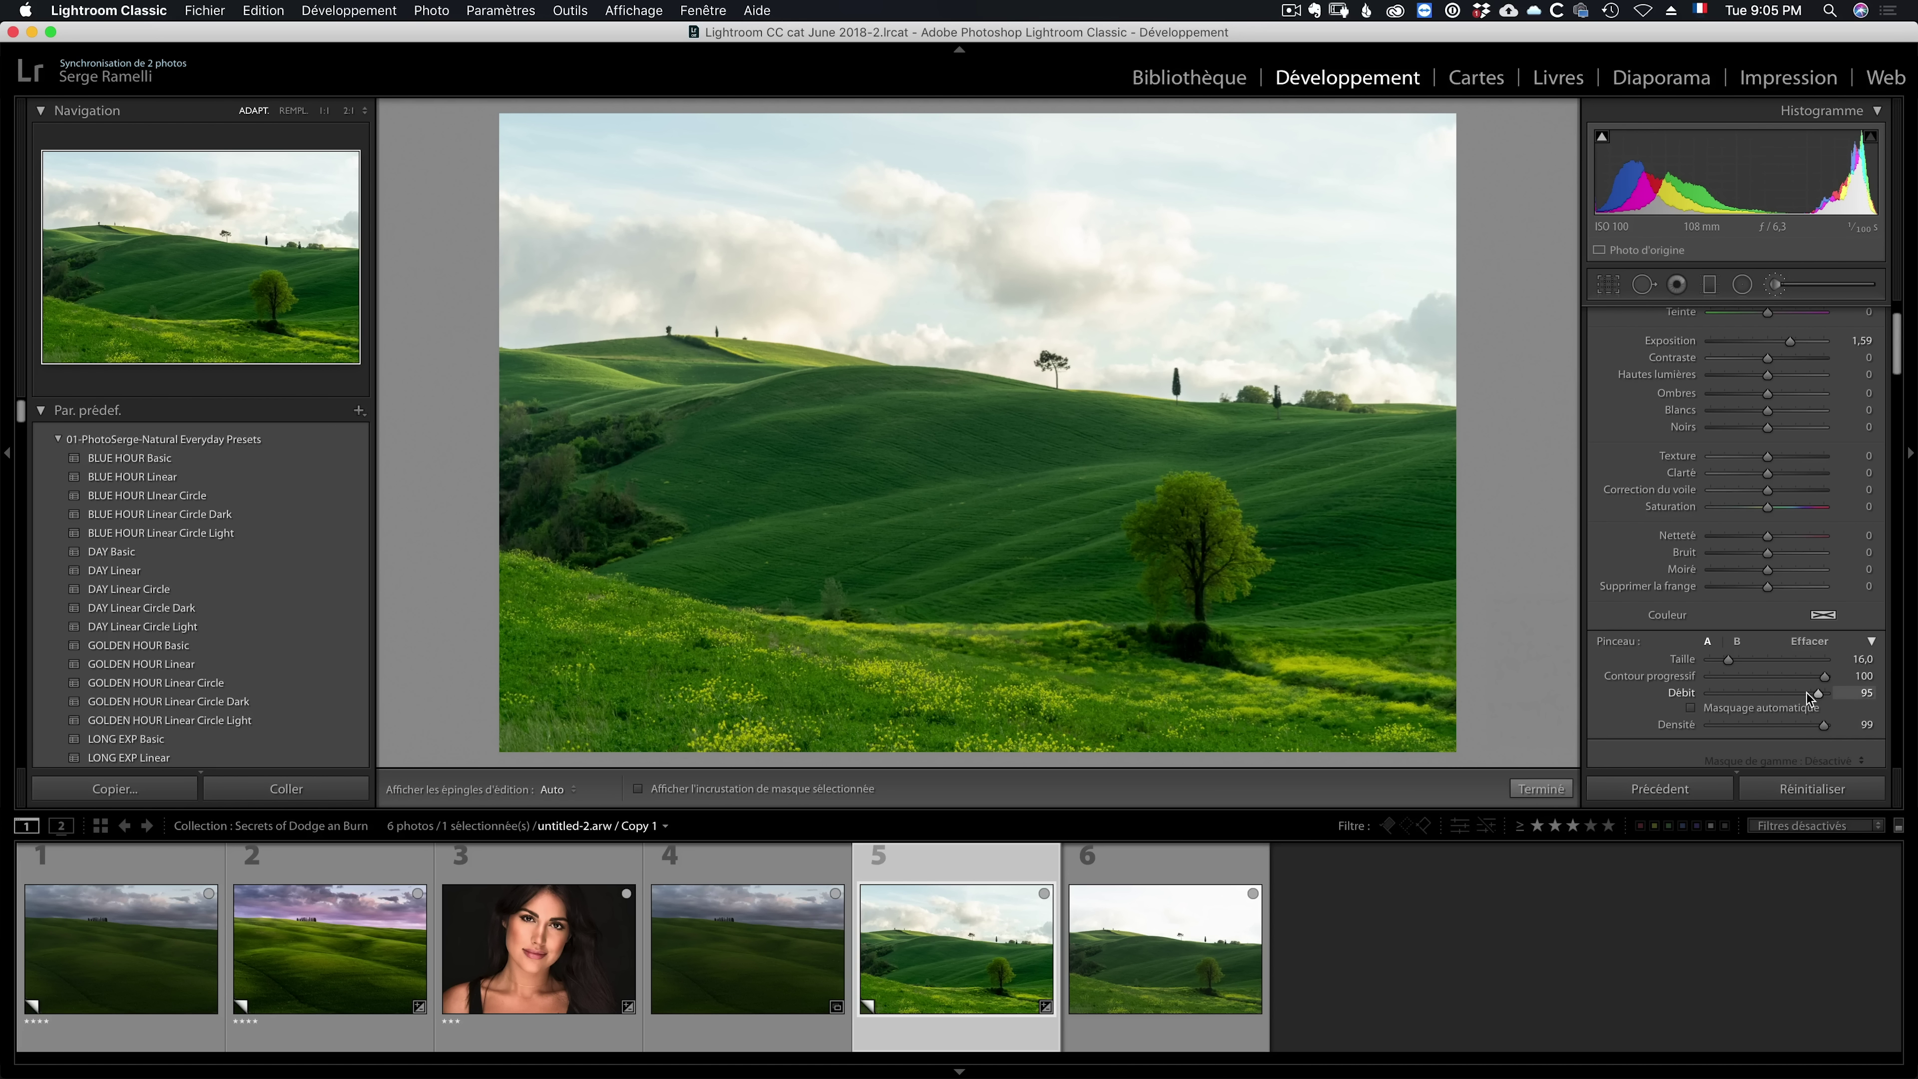
pyautogui.scroll(1, 1850, 423)
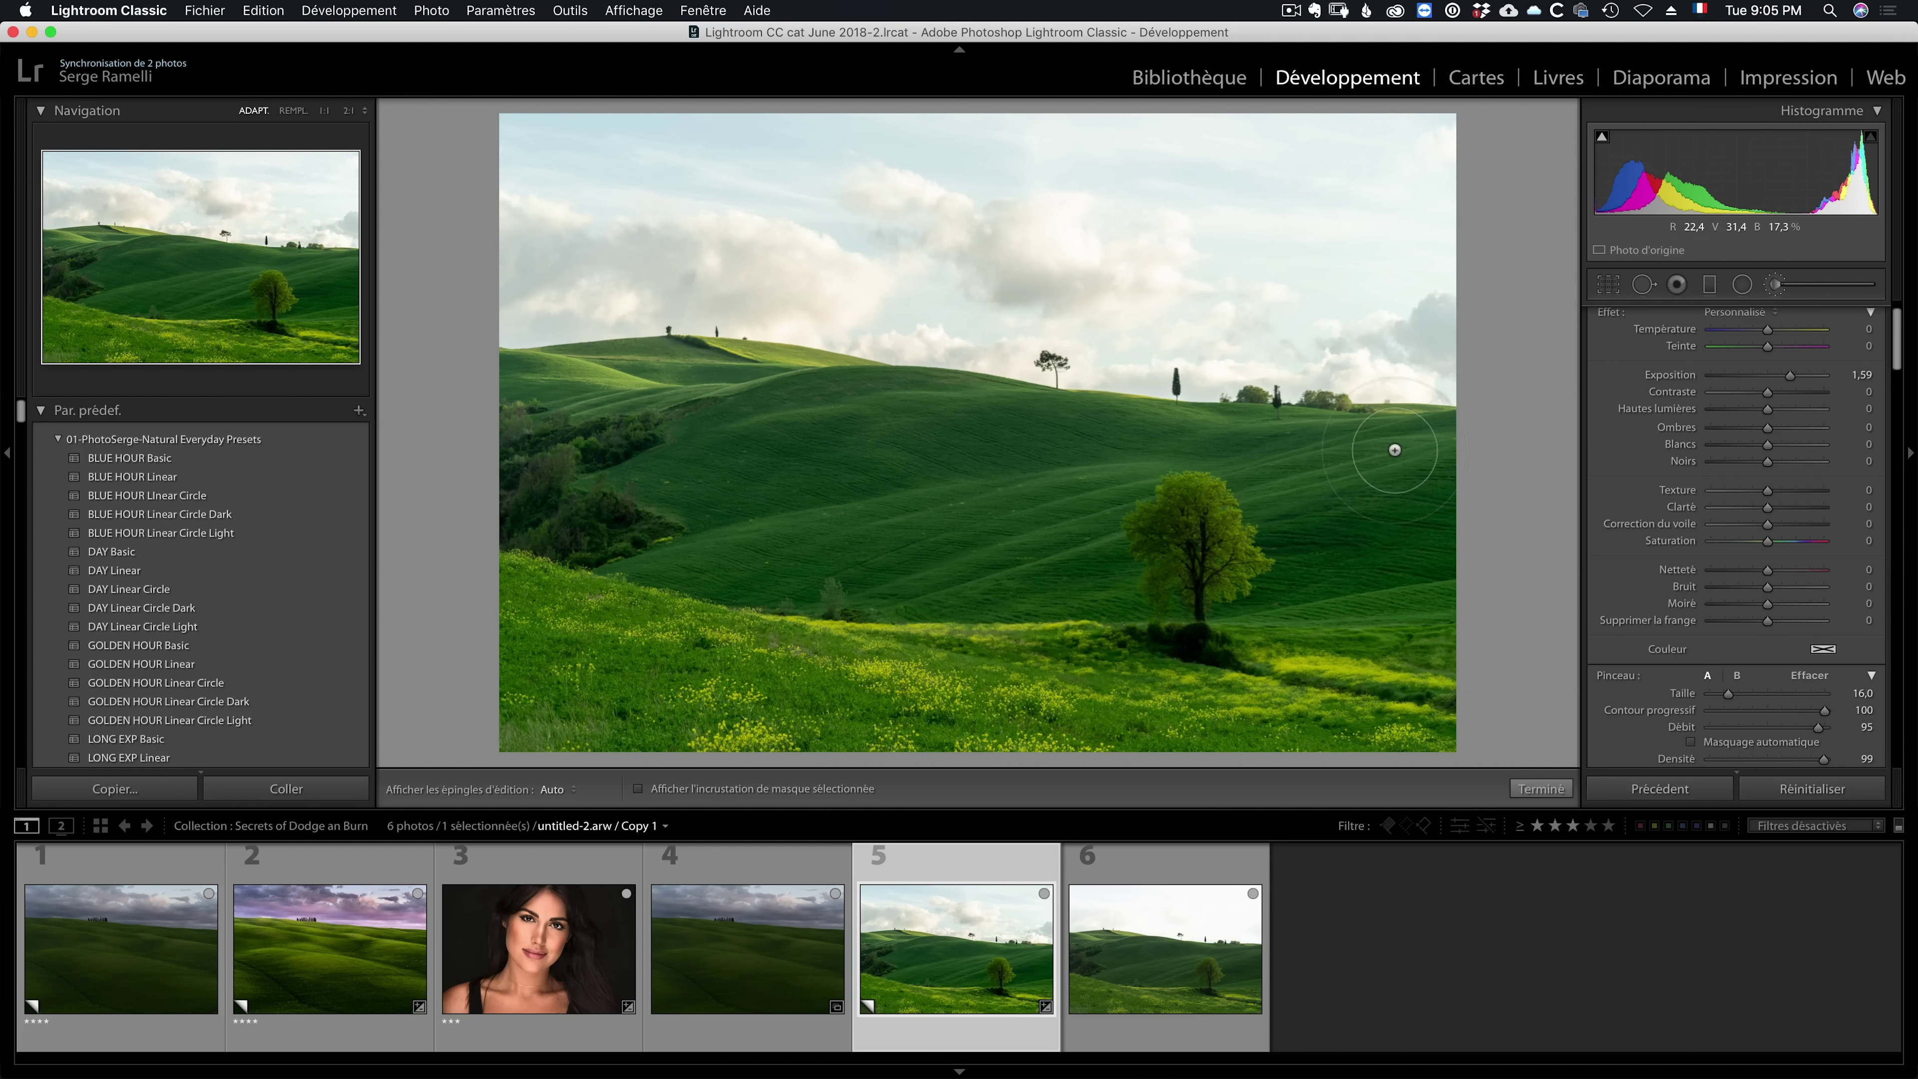
pyautogui.moveTo(1395, 450)
pyautogui.mouseDown()
pyautogui.moveTo(544, 423)
pyautogui.moveTo(528, 604)
pyautogui.moveTo(755, 574)
pyautogui.moveTo(1294, 565)
pyautogui.mouseUp()
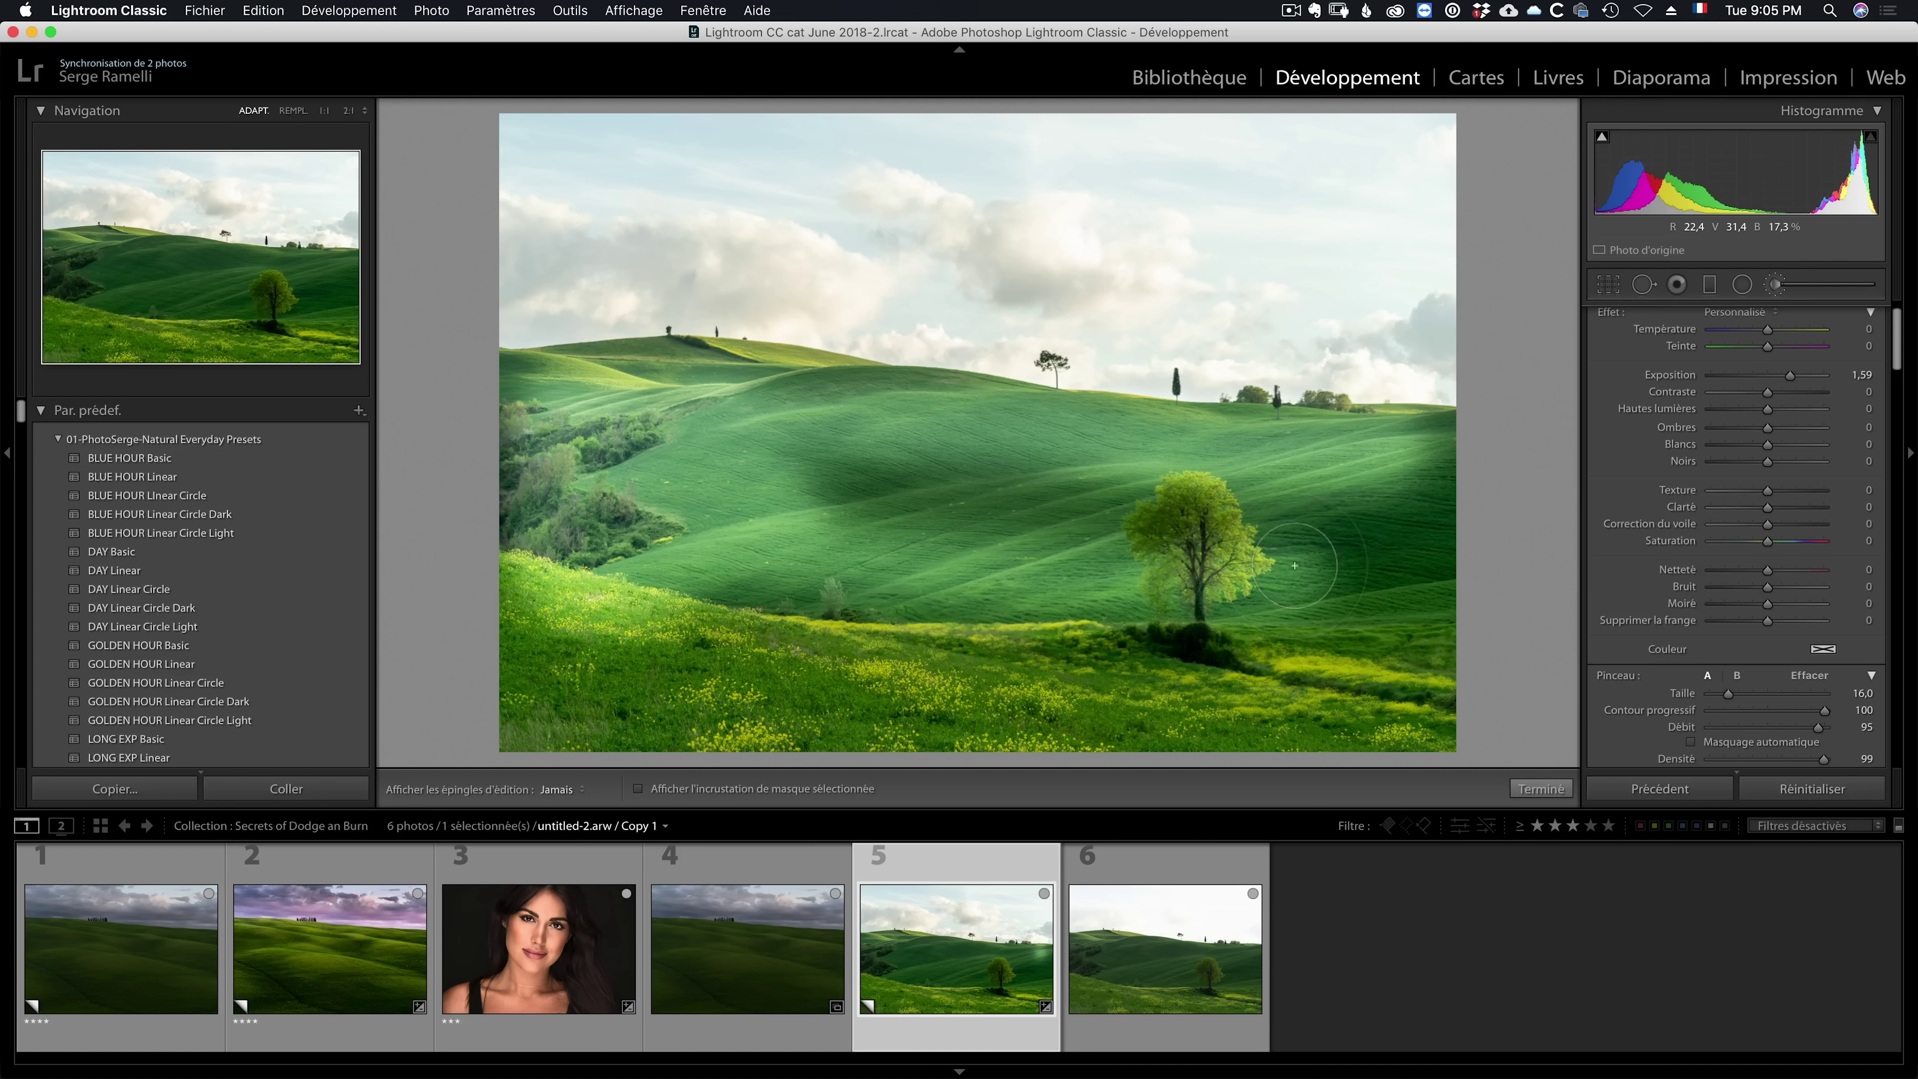
pyautogui.scroll(3, 1072, 529)
pyautogui.moveTo(906, 514)
pyautogui.mouseDown()
pyautogui.moveTo(1061, 518)
pyautogui.moveTo(544, 665)
pyautogui.moveTo(1419, 665)
pyautogui.moveTo(1412, 423)
pyautogui.moveTo(559, 443)
pyautogui.mouseUp()
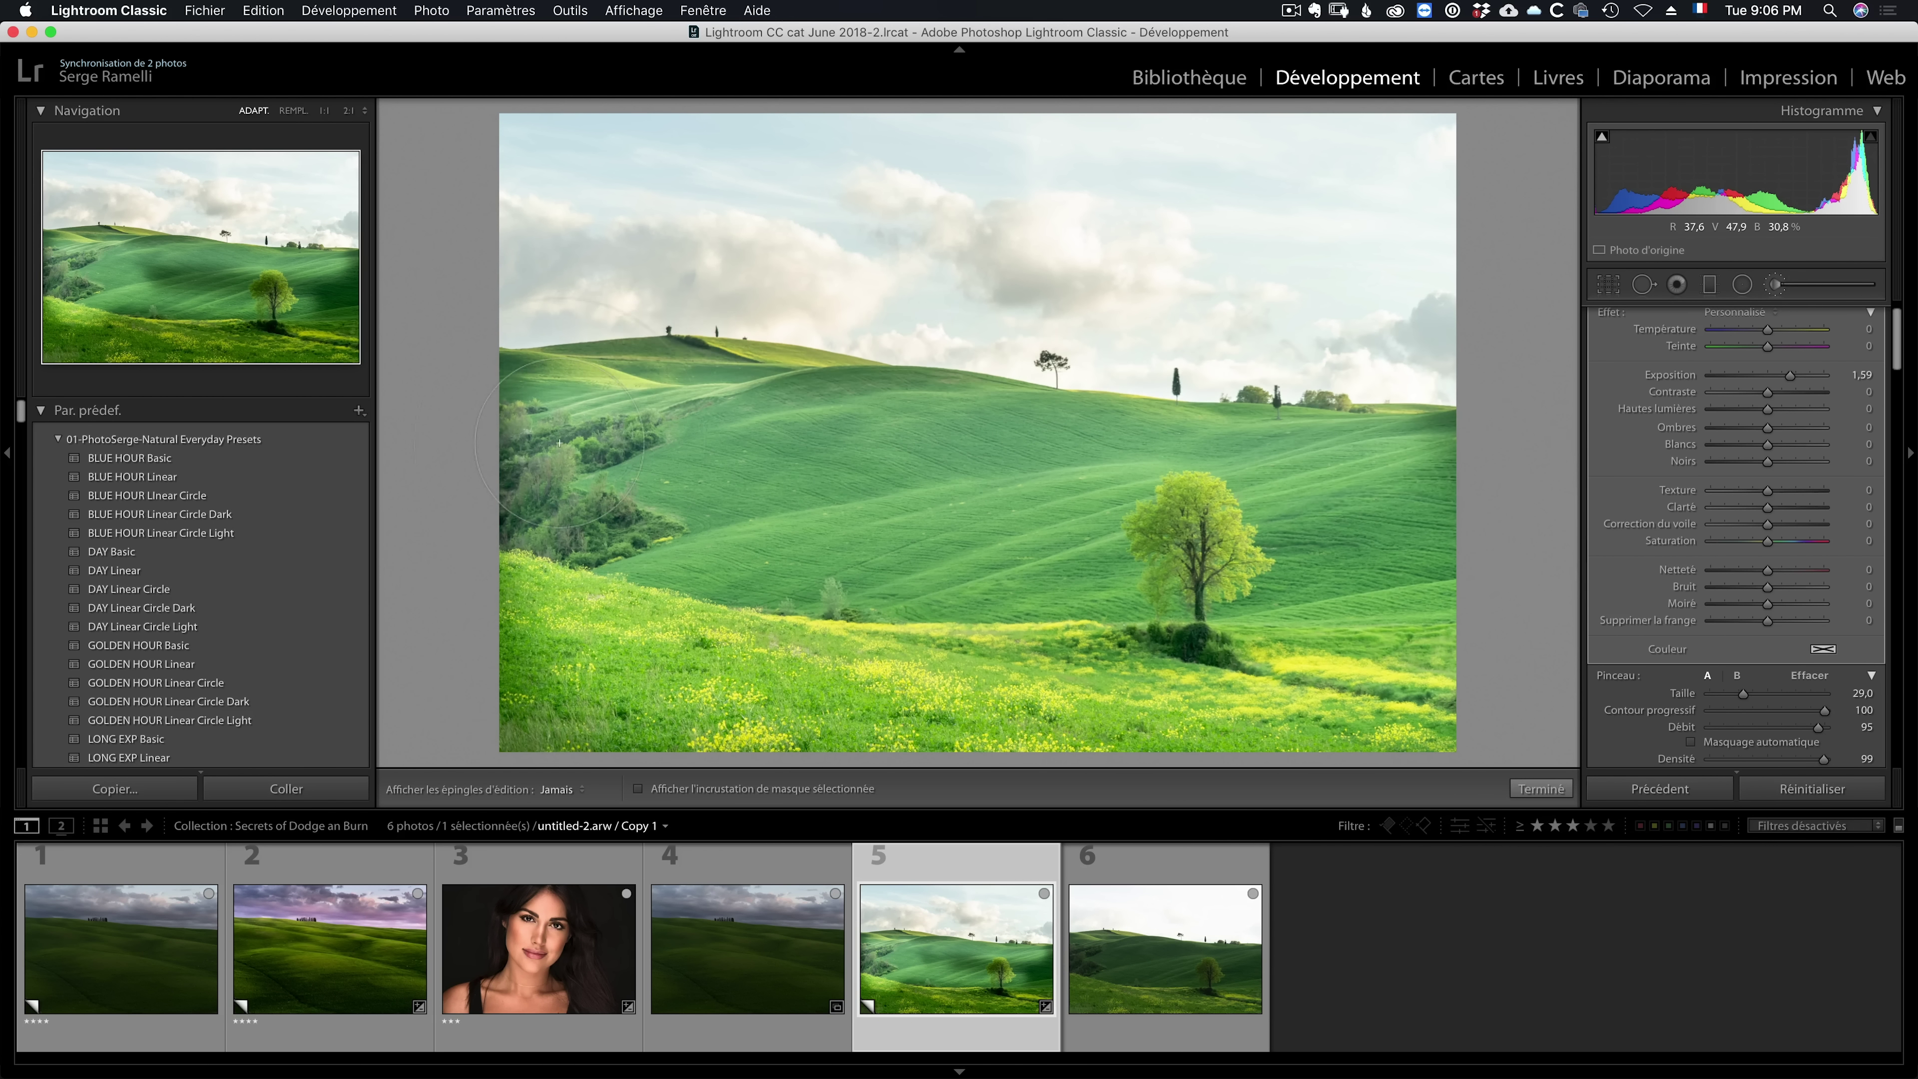
# Step: Limit the hill brush with a Luminance range mask
pyautogui.scroll(-1, 1777, 489)
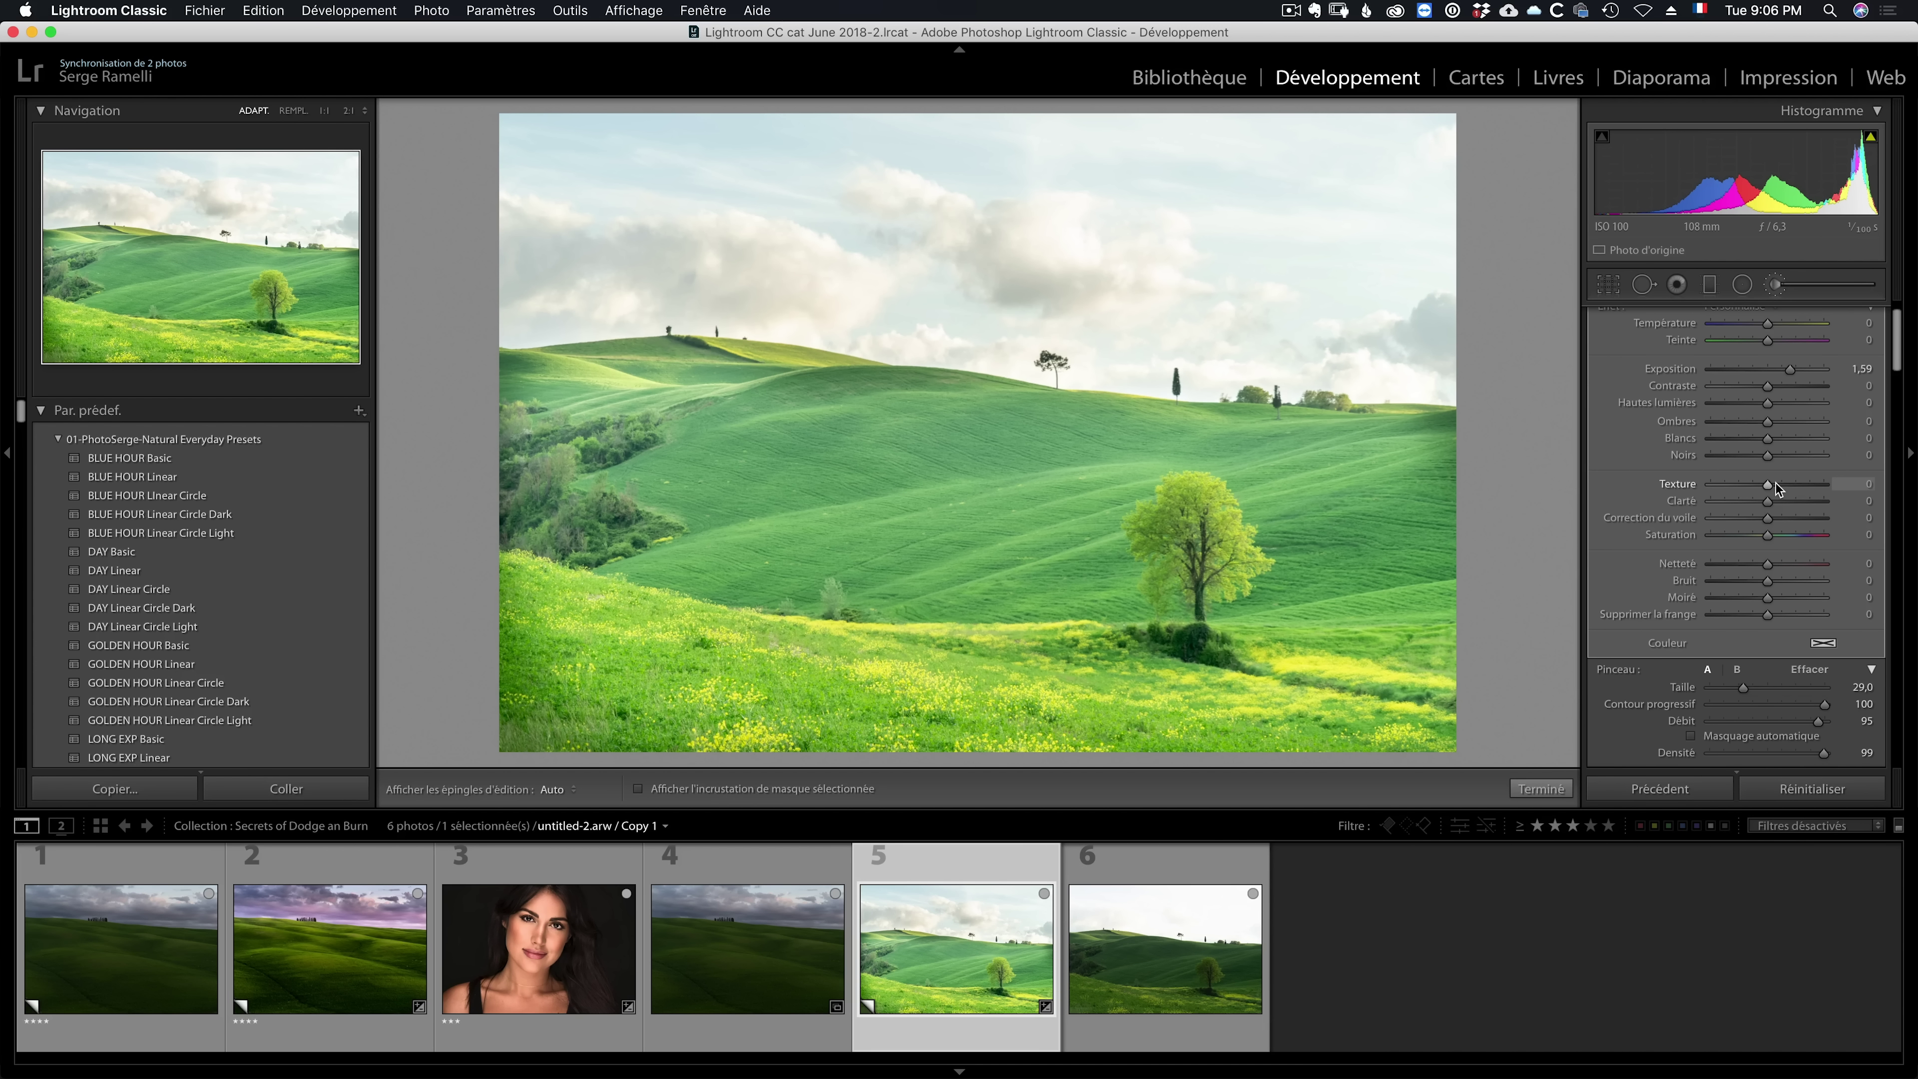
pyautogui.scroll(-5, 1776, 489)
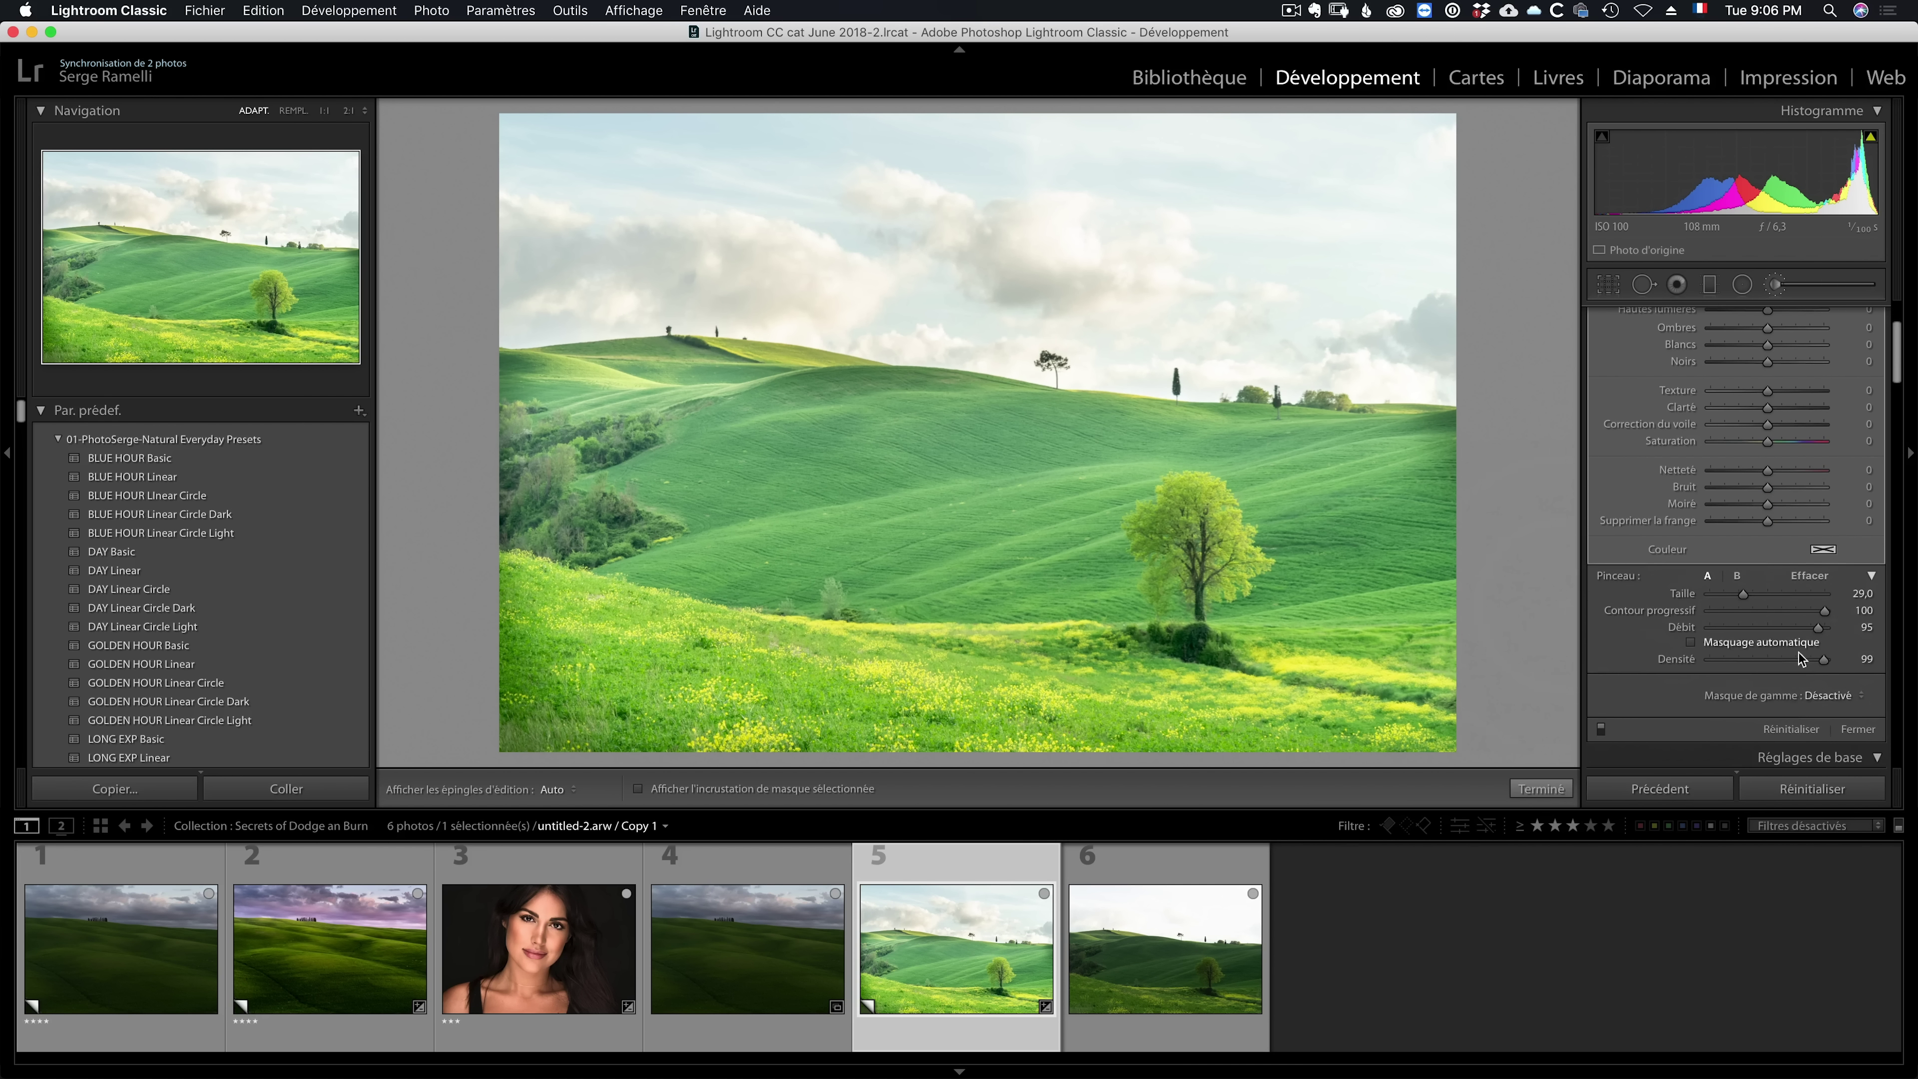
pyautogui.click(1837, 695)
pyautogui.click(1841, 718)
# Step: Set the hill brush's luminance range to 72/100, then toggle the brush off and on to compare
pyautogui.moveTo(1710, 749); pyautogui.dragTo(1792, 750)
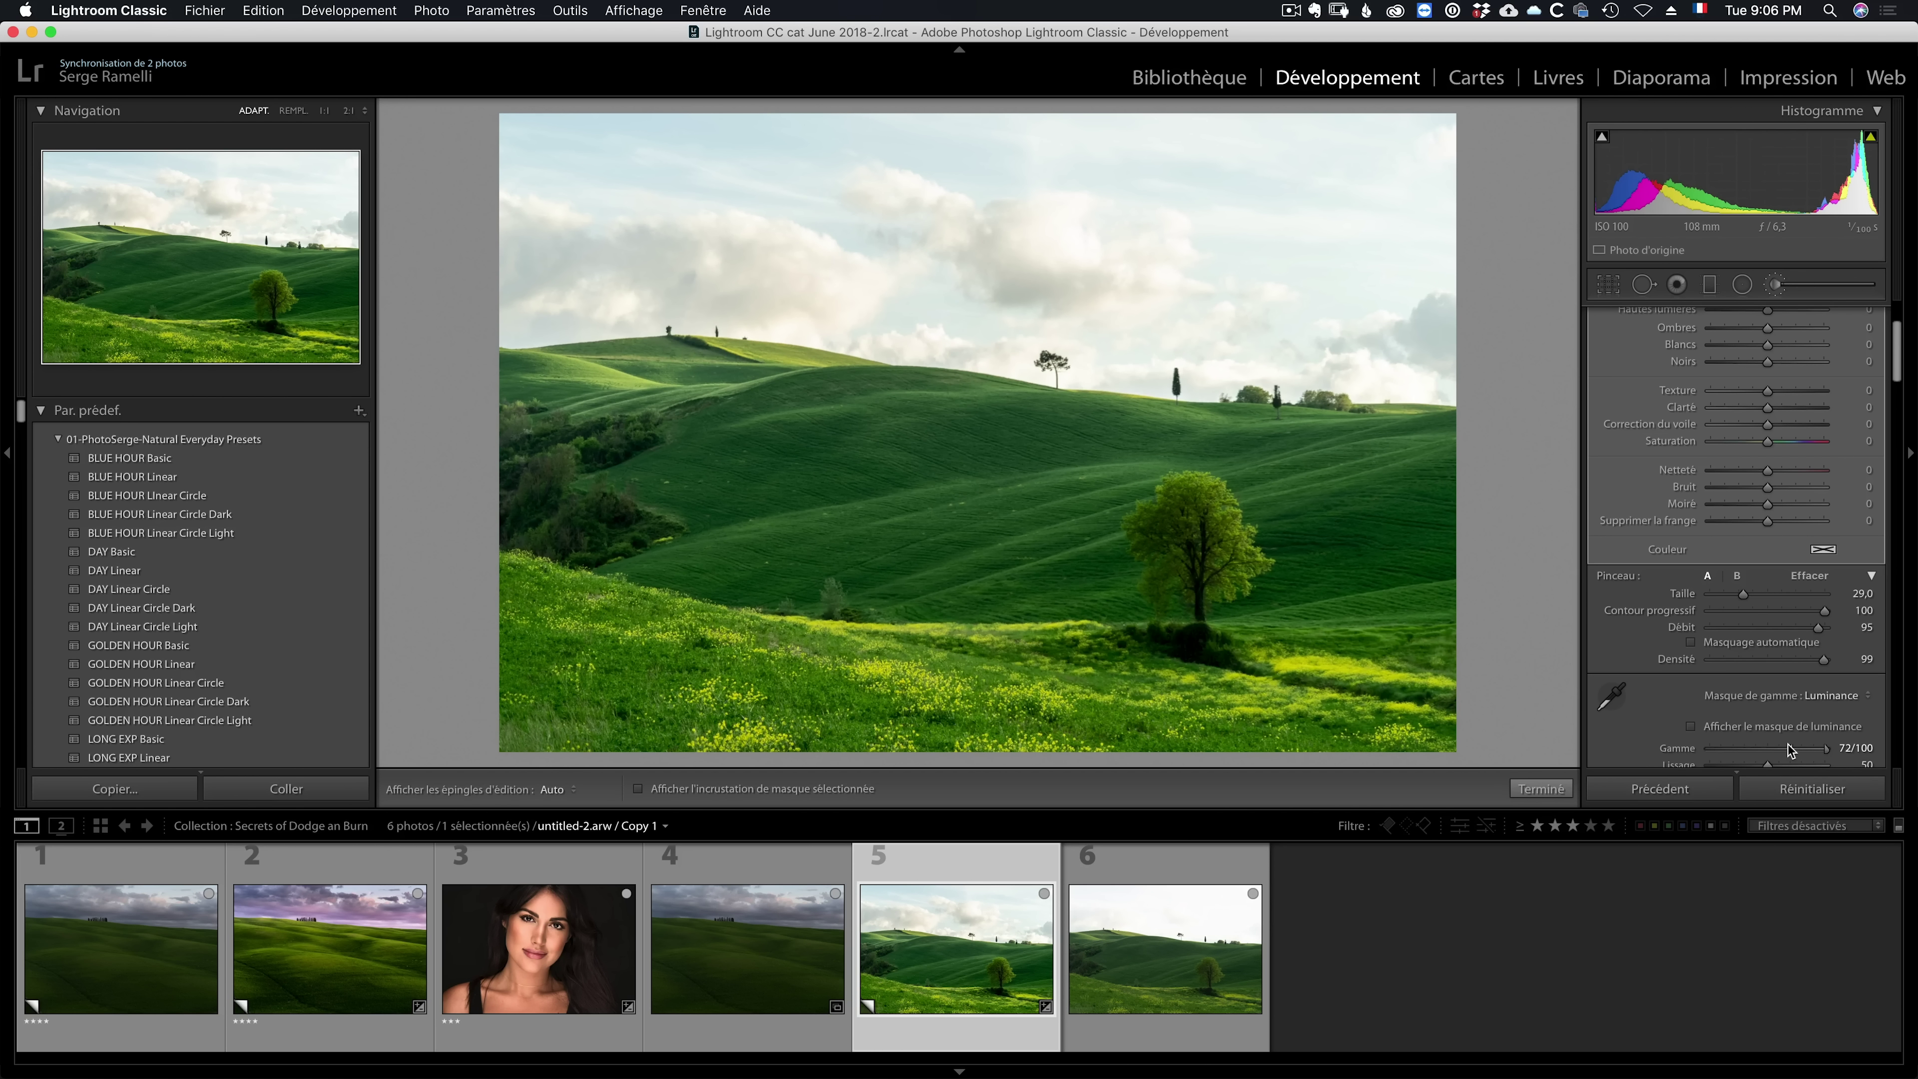
pyautogui.scroll(-3, 1646, 732)
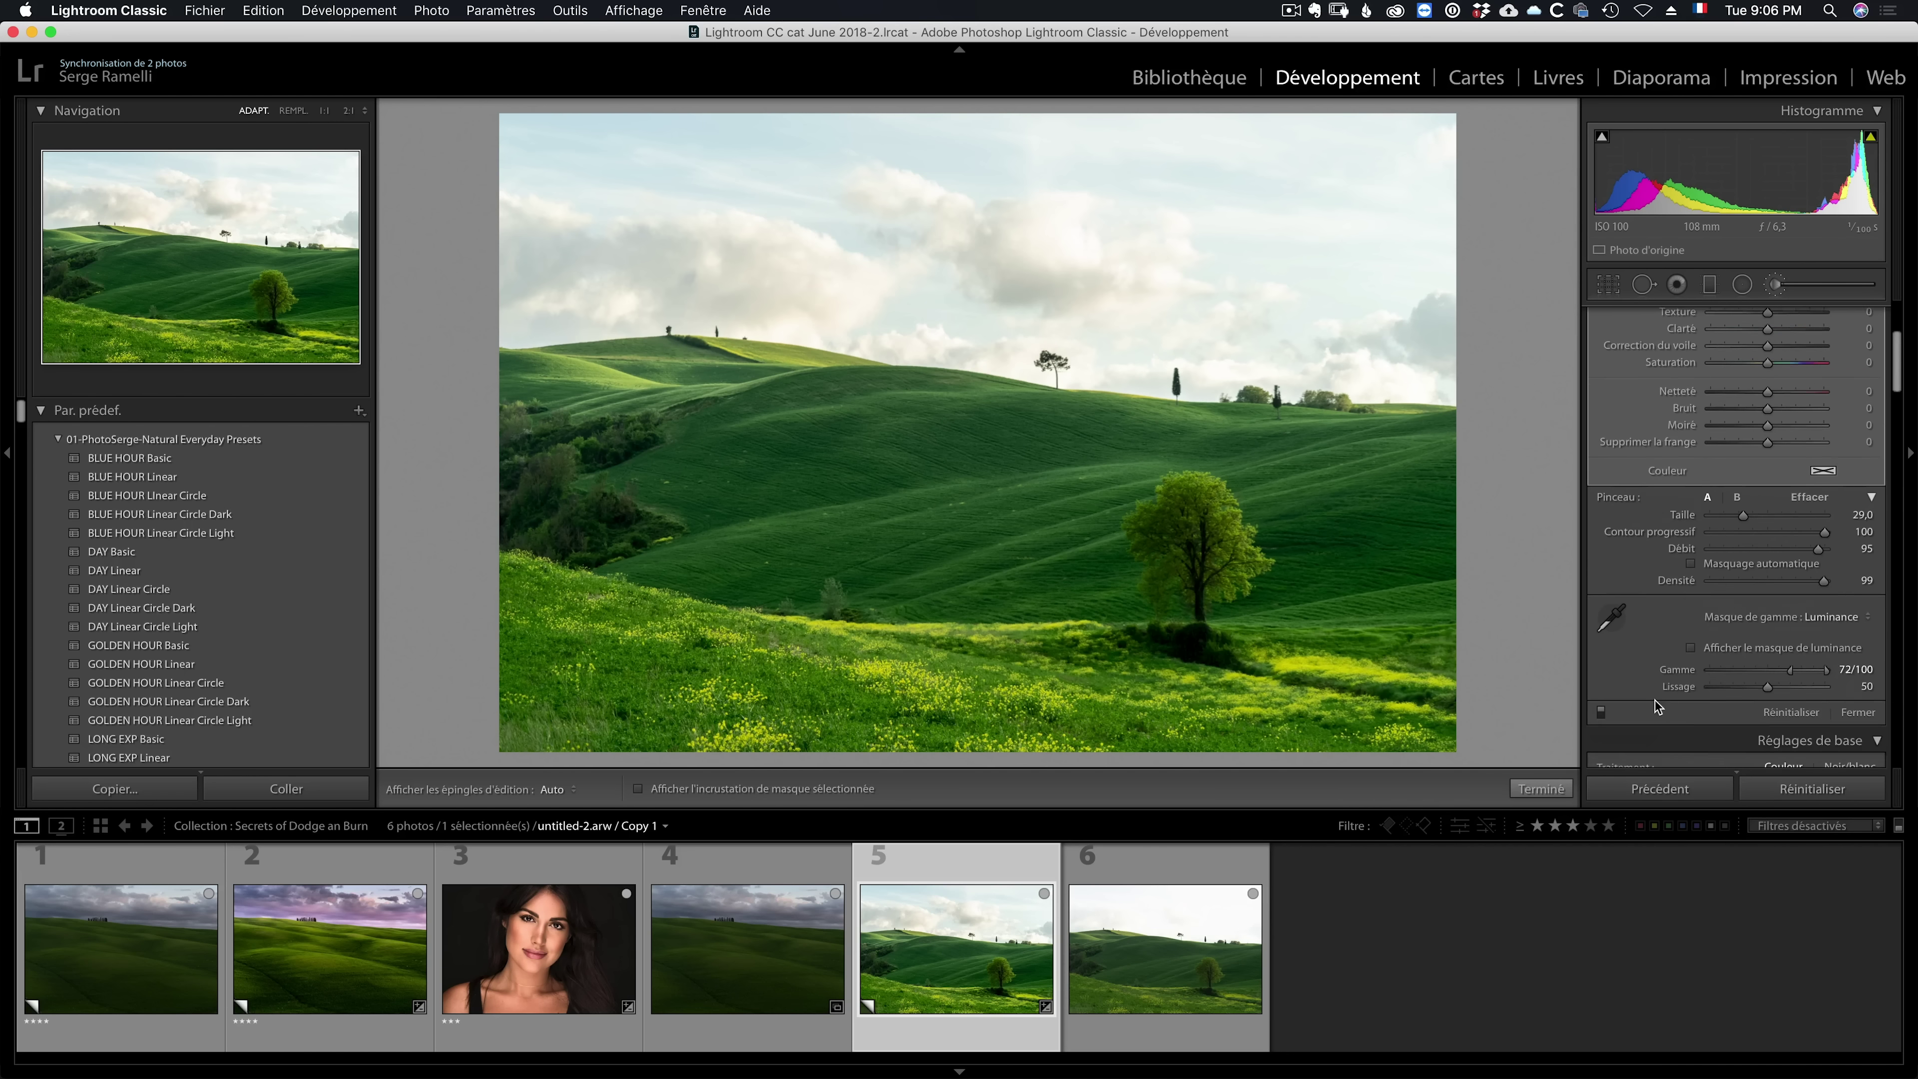
pyautogui.click(1601, 677)
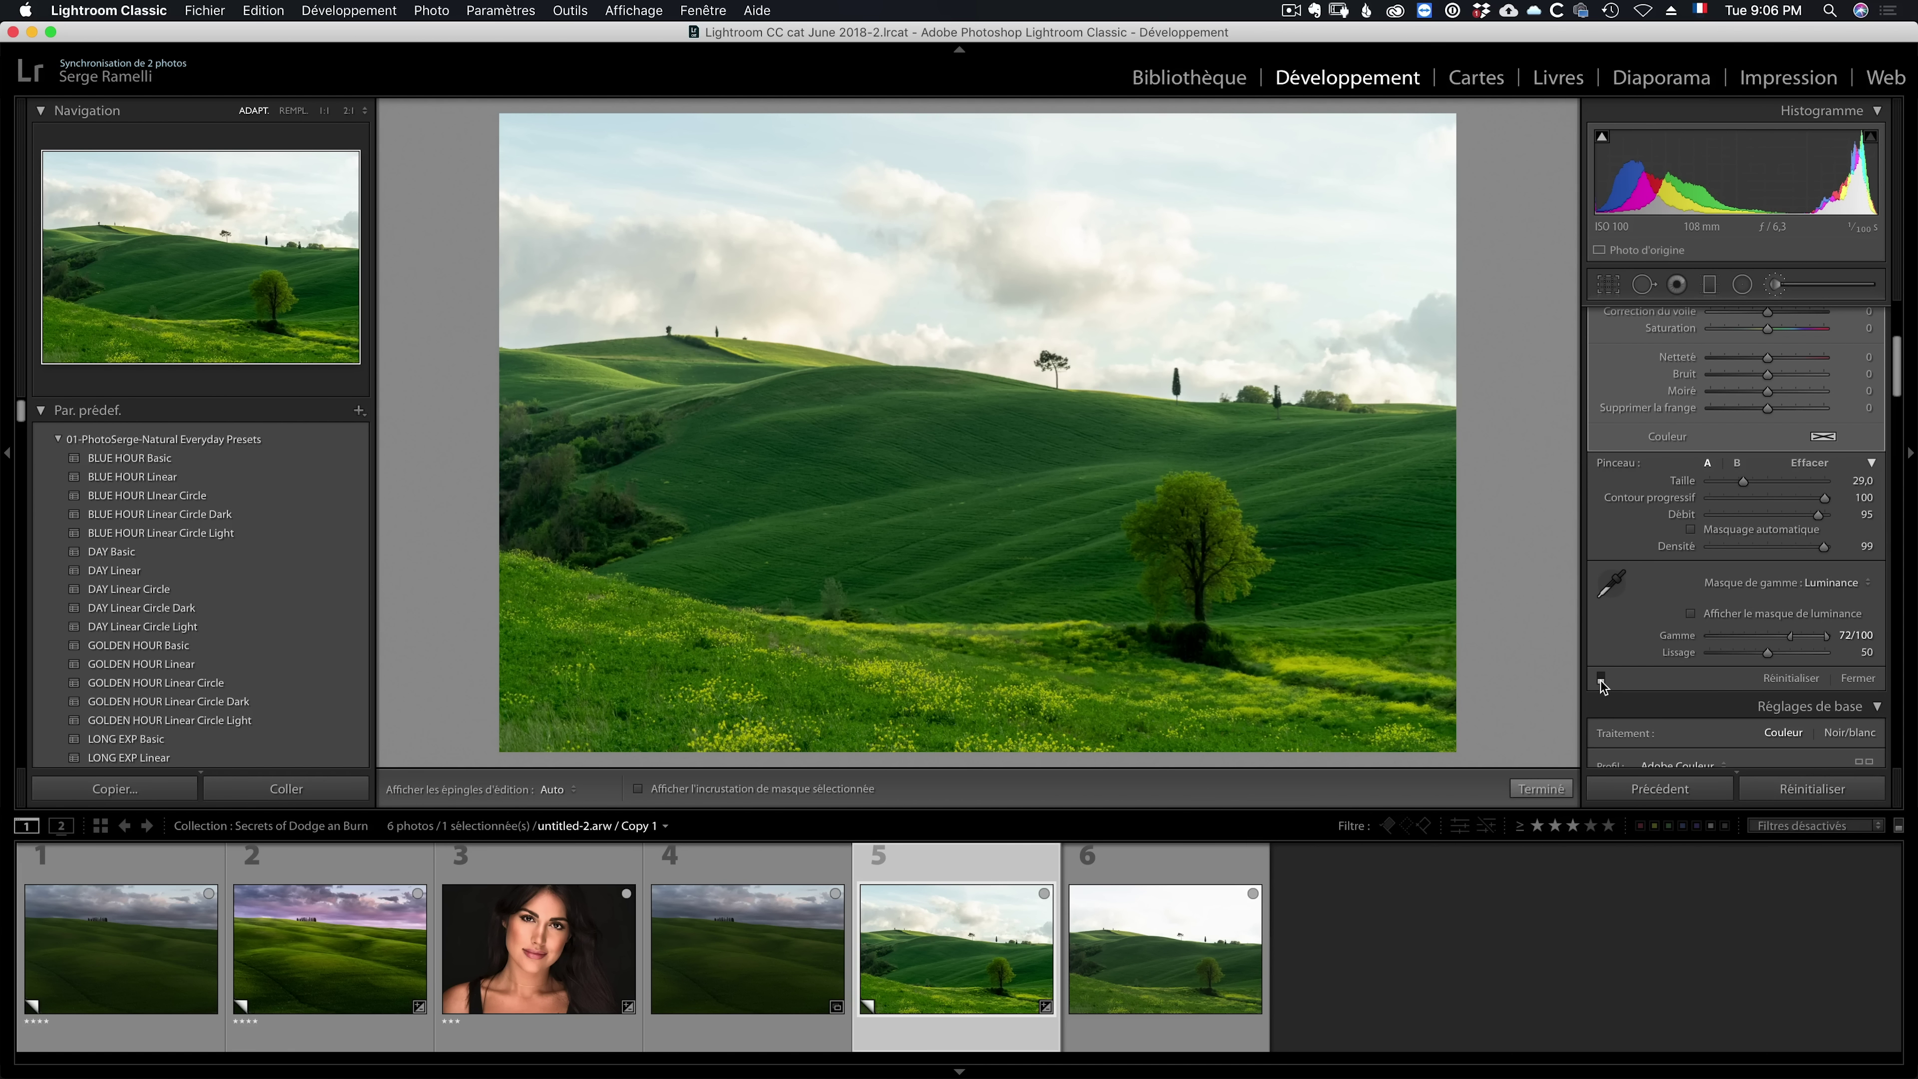
pyautogui.click(1601, 678)
pyautogui.click(1601, 680)
pyautogui.scroll(5, 1653, 574)
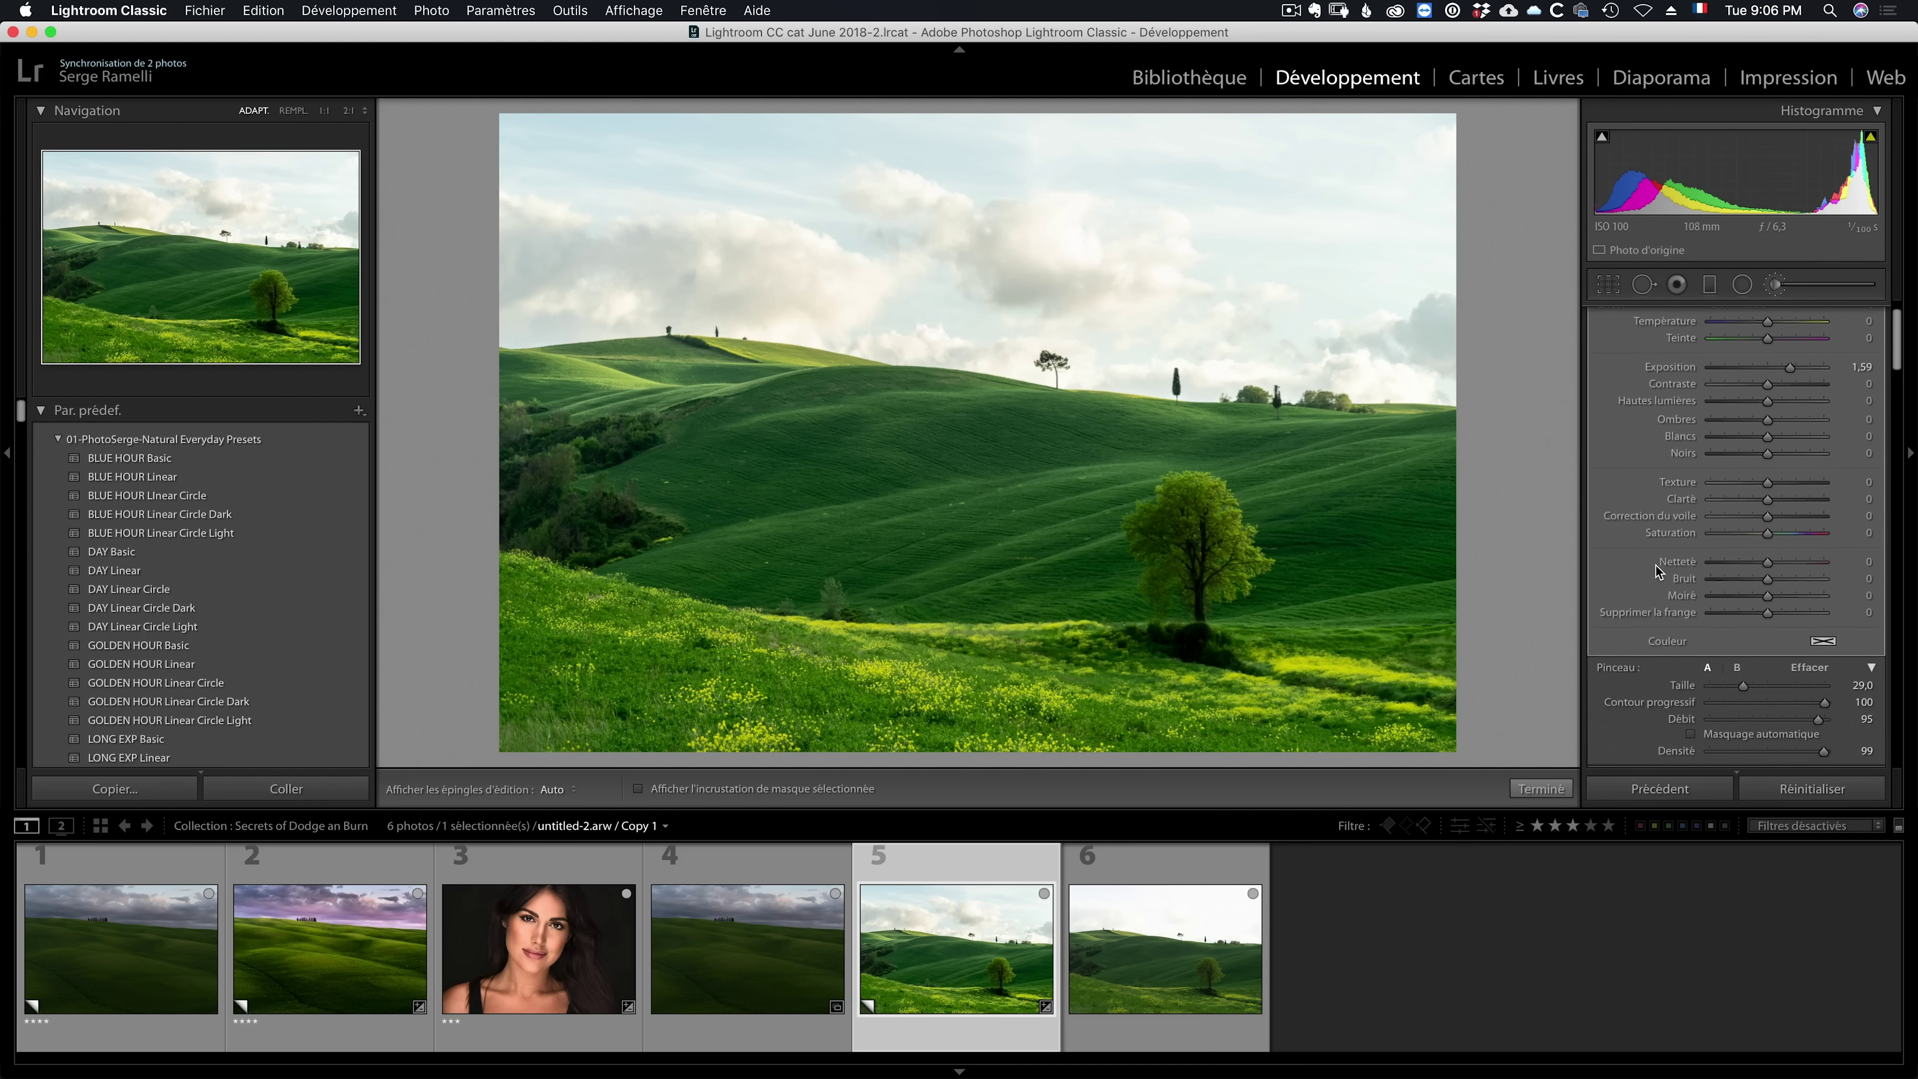
# Step: Paint a new -0.69 exposure brush over the middle hills, left hillside and foreground grass
pyautogui.click(1790, 315)
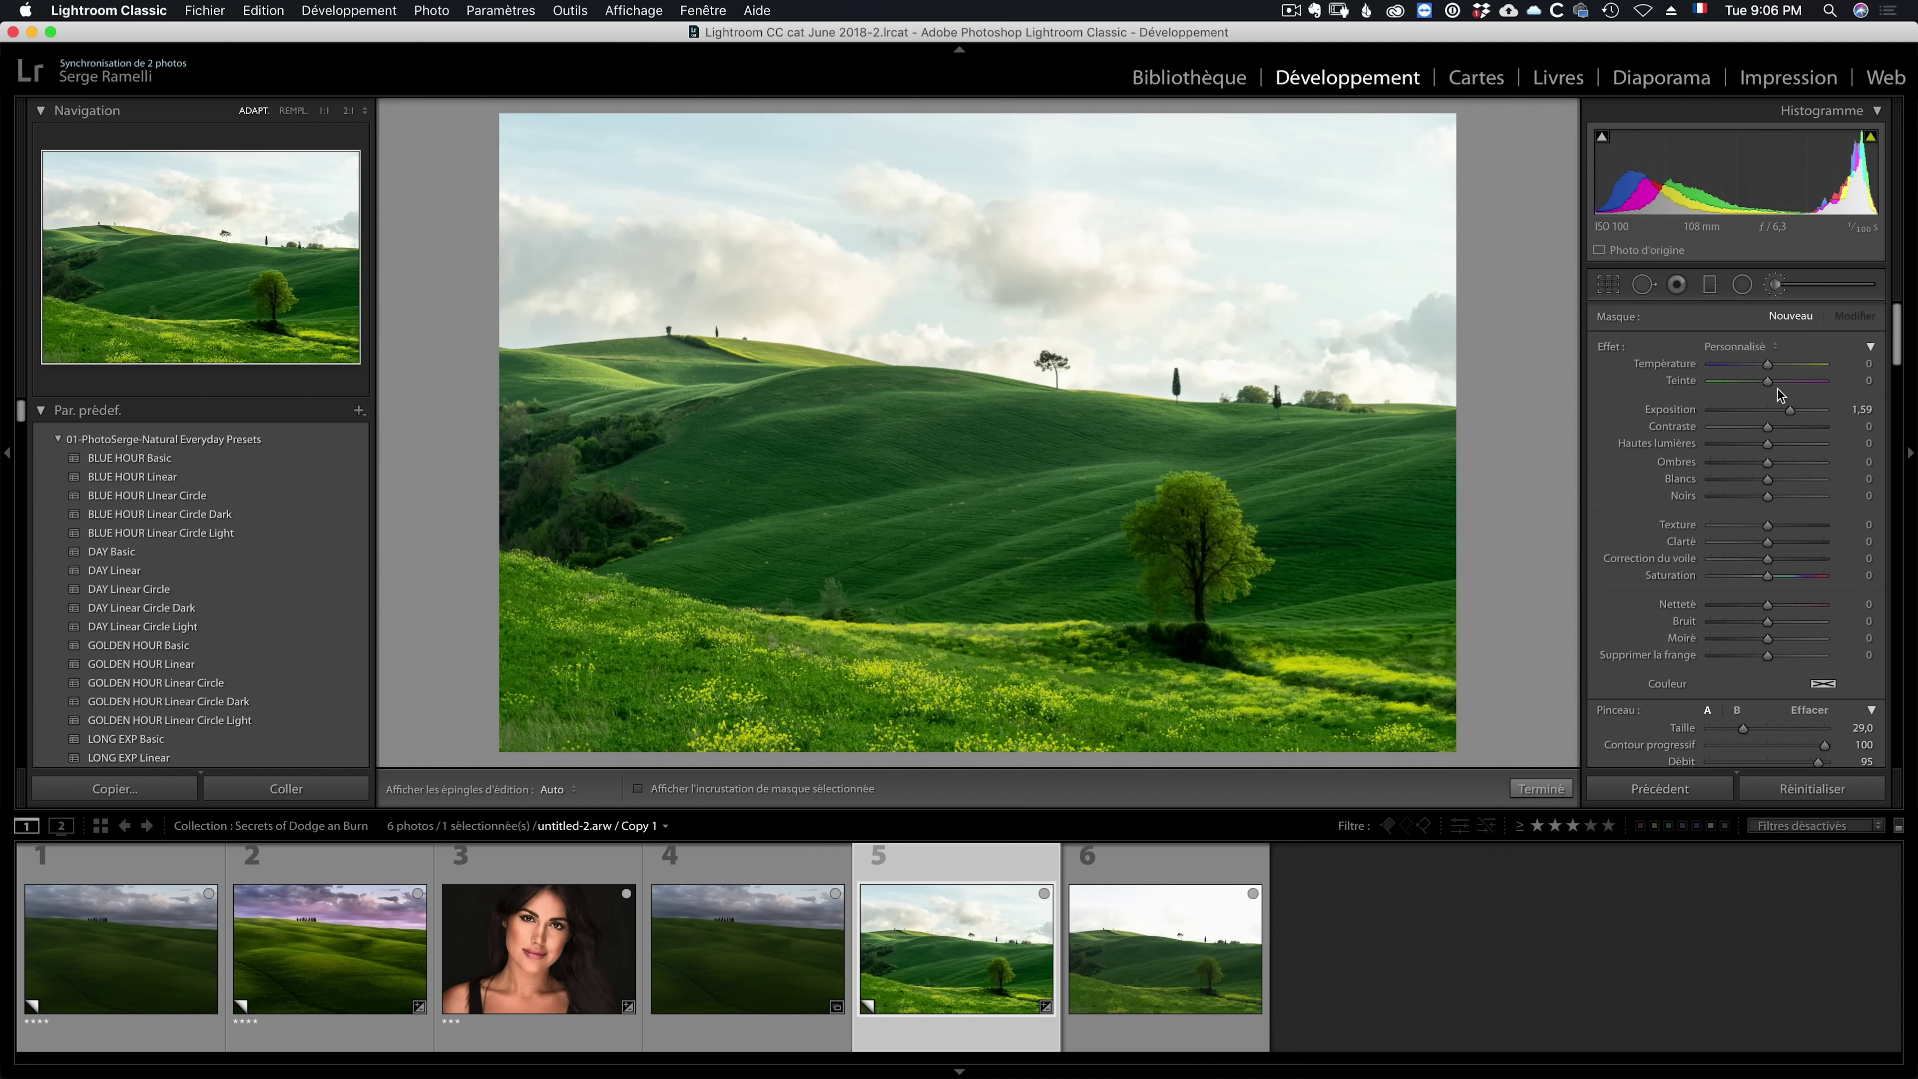
pyautogui.moveTo(1789, 409); pyautogui.dragTo(1758, 410)
pyautogui.moveTo(1359, 483); pyautogui.dragTo(702, 476)
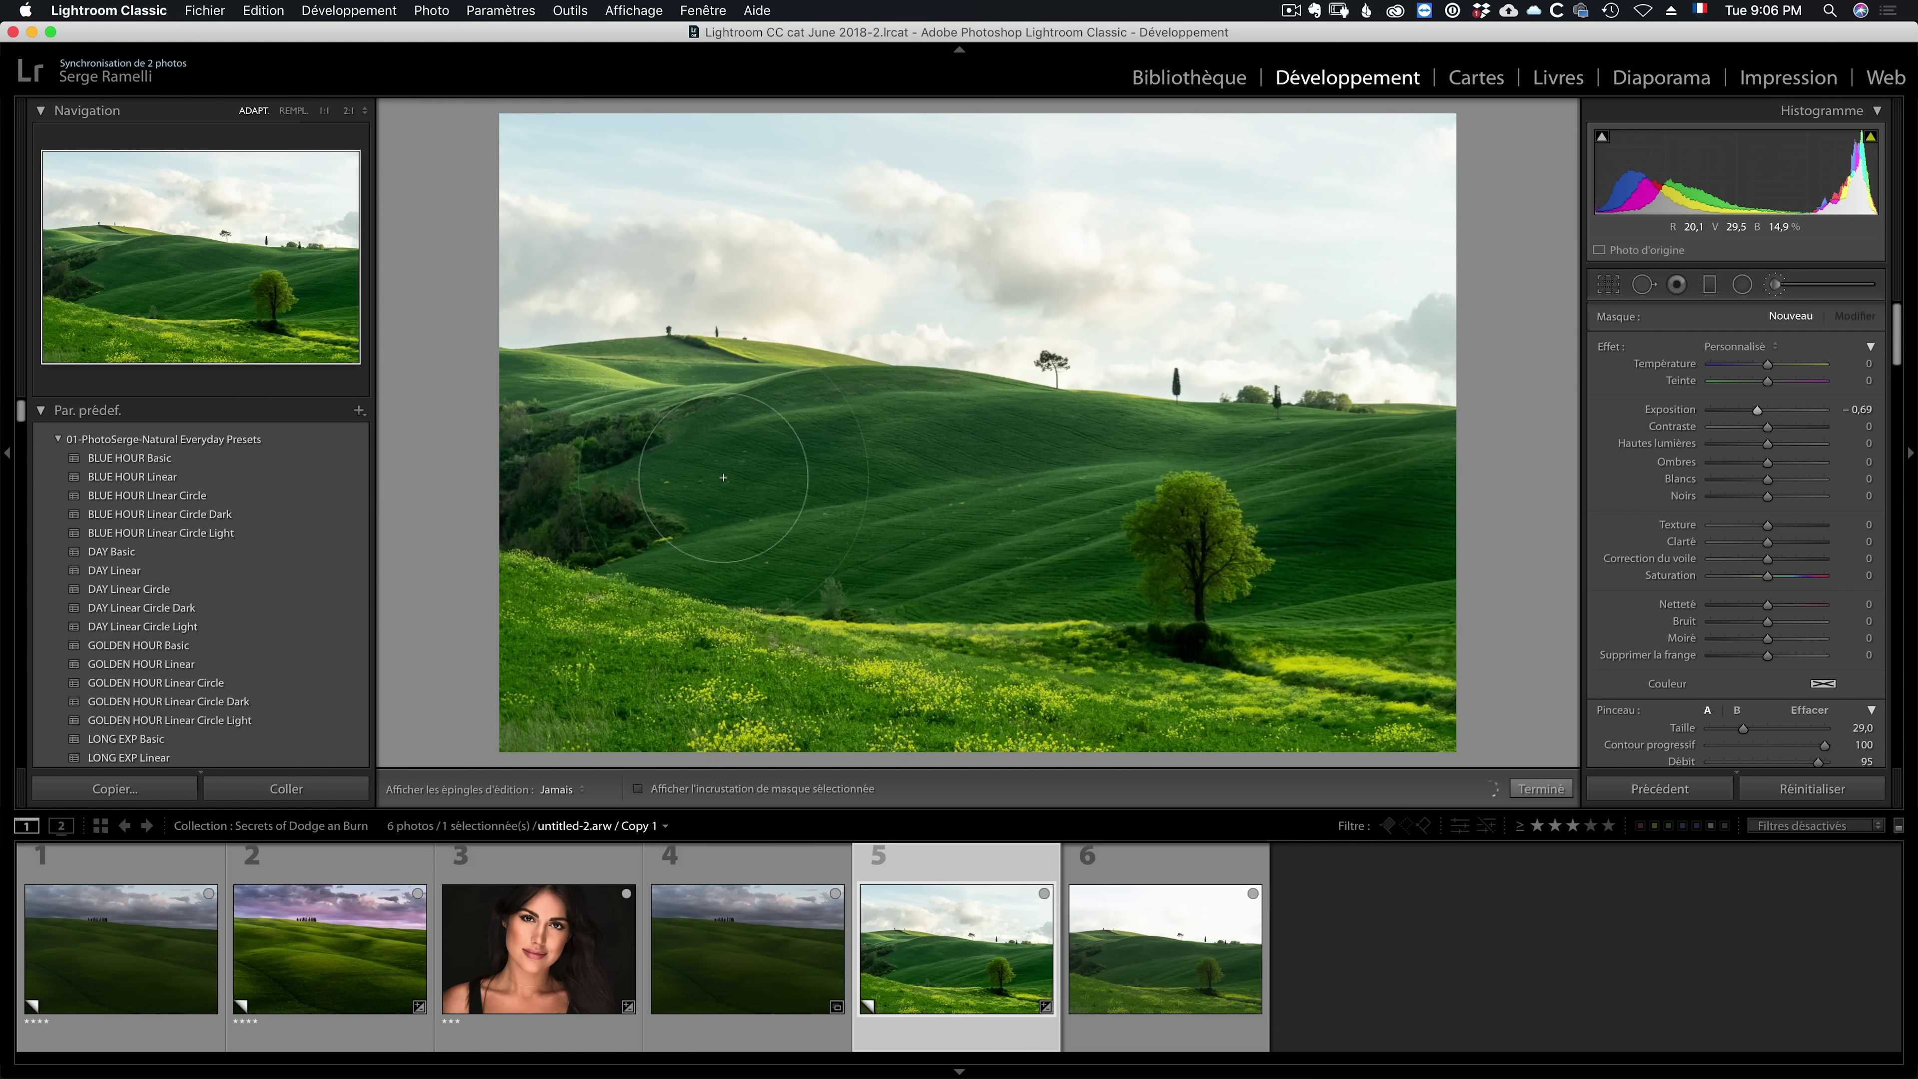
pyautogui.moveTo(1082, 486); pyautogui.dragTo(1359, 551)
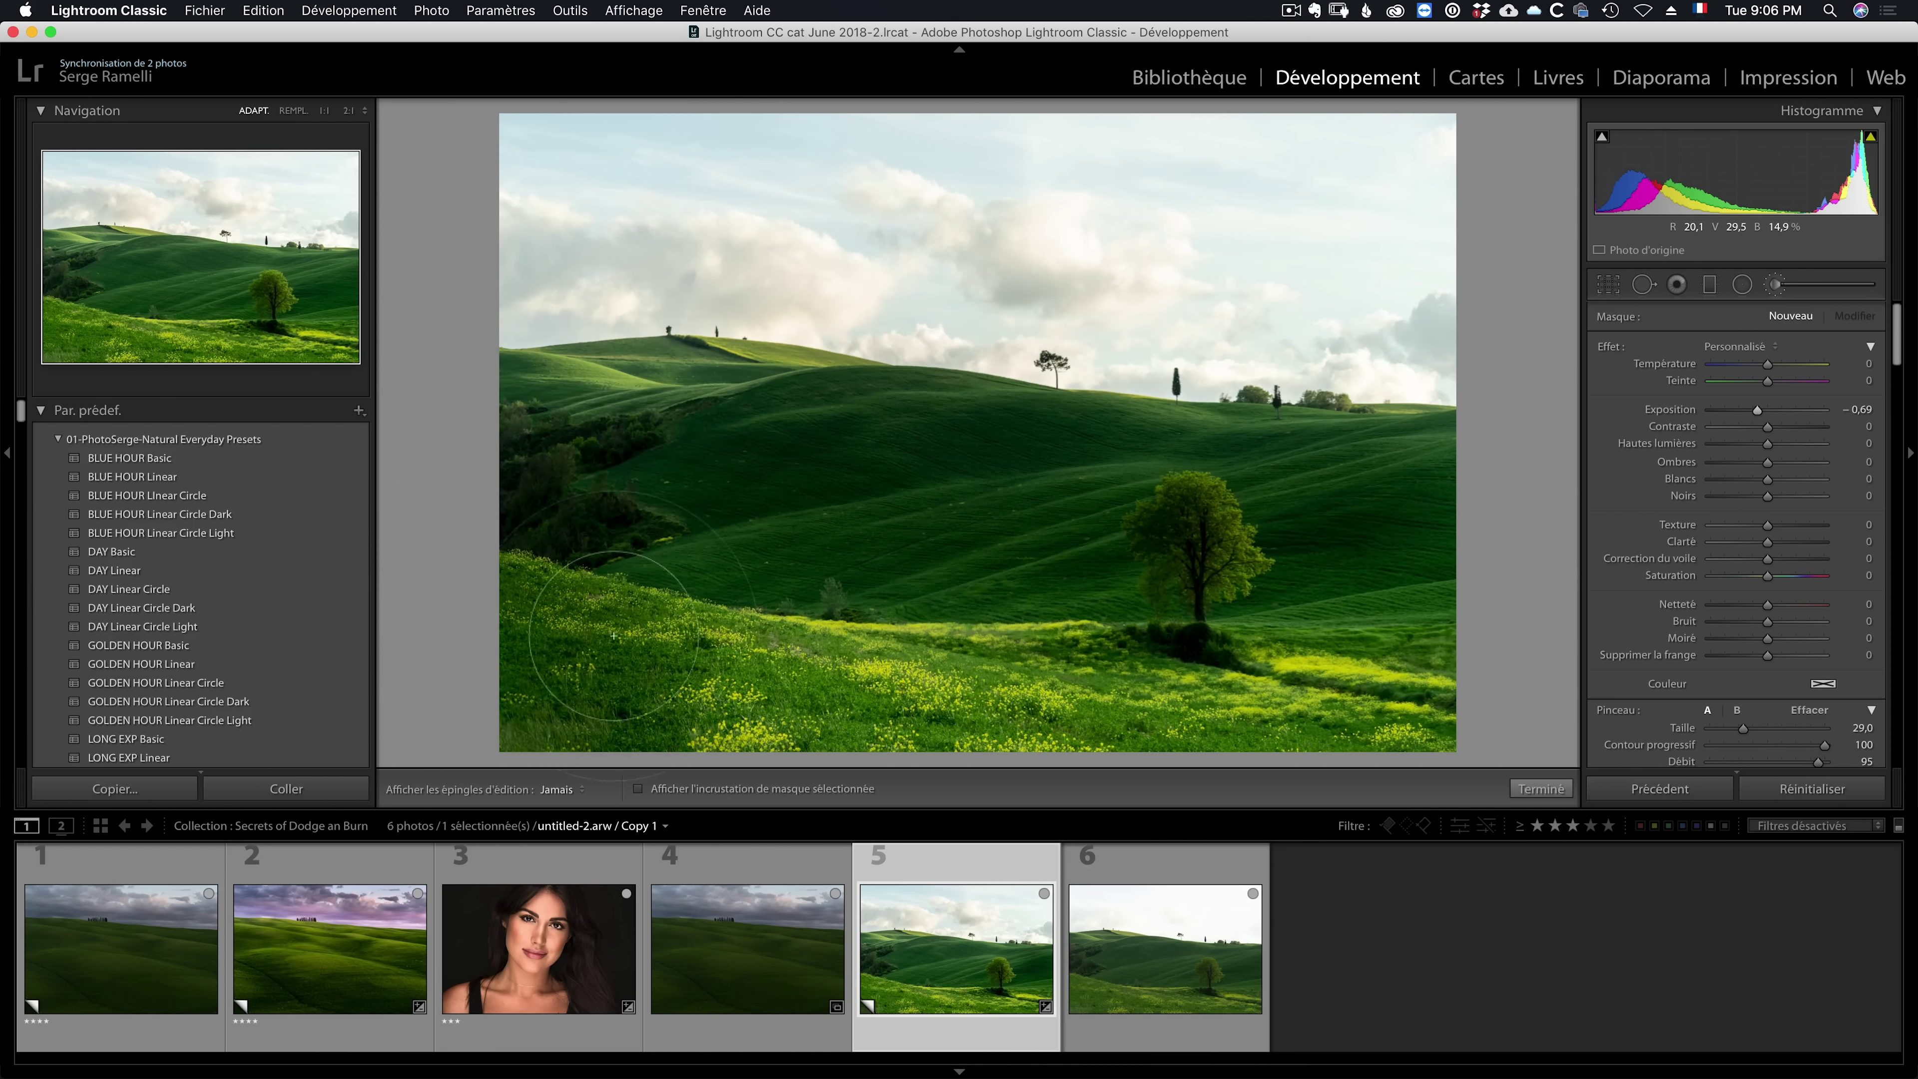
# Step: Restrict the darkening brush to dark tones with a 0/30 luminance range and compare before/after
pyautogui.scroll(-5, 1747, 659)
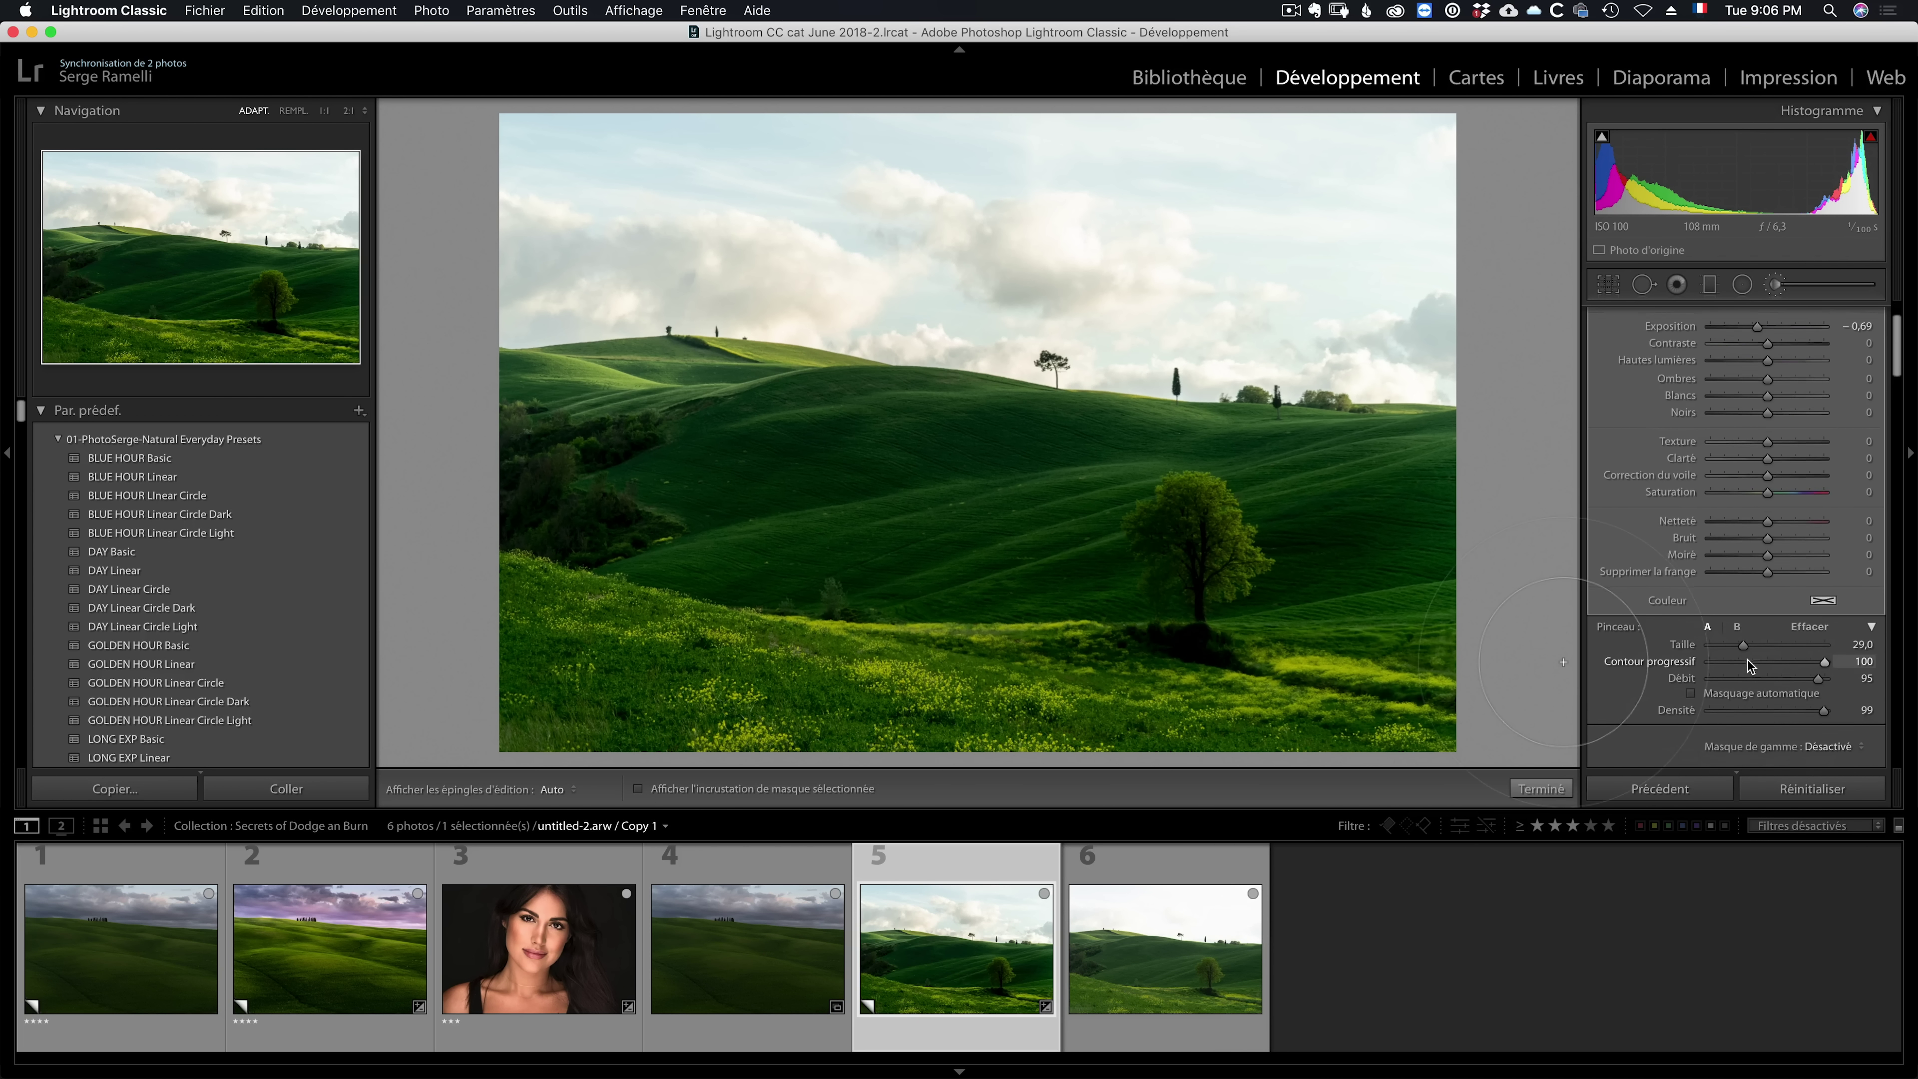
pyautogui.click(1838, 679)
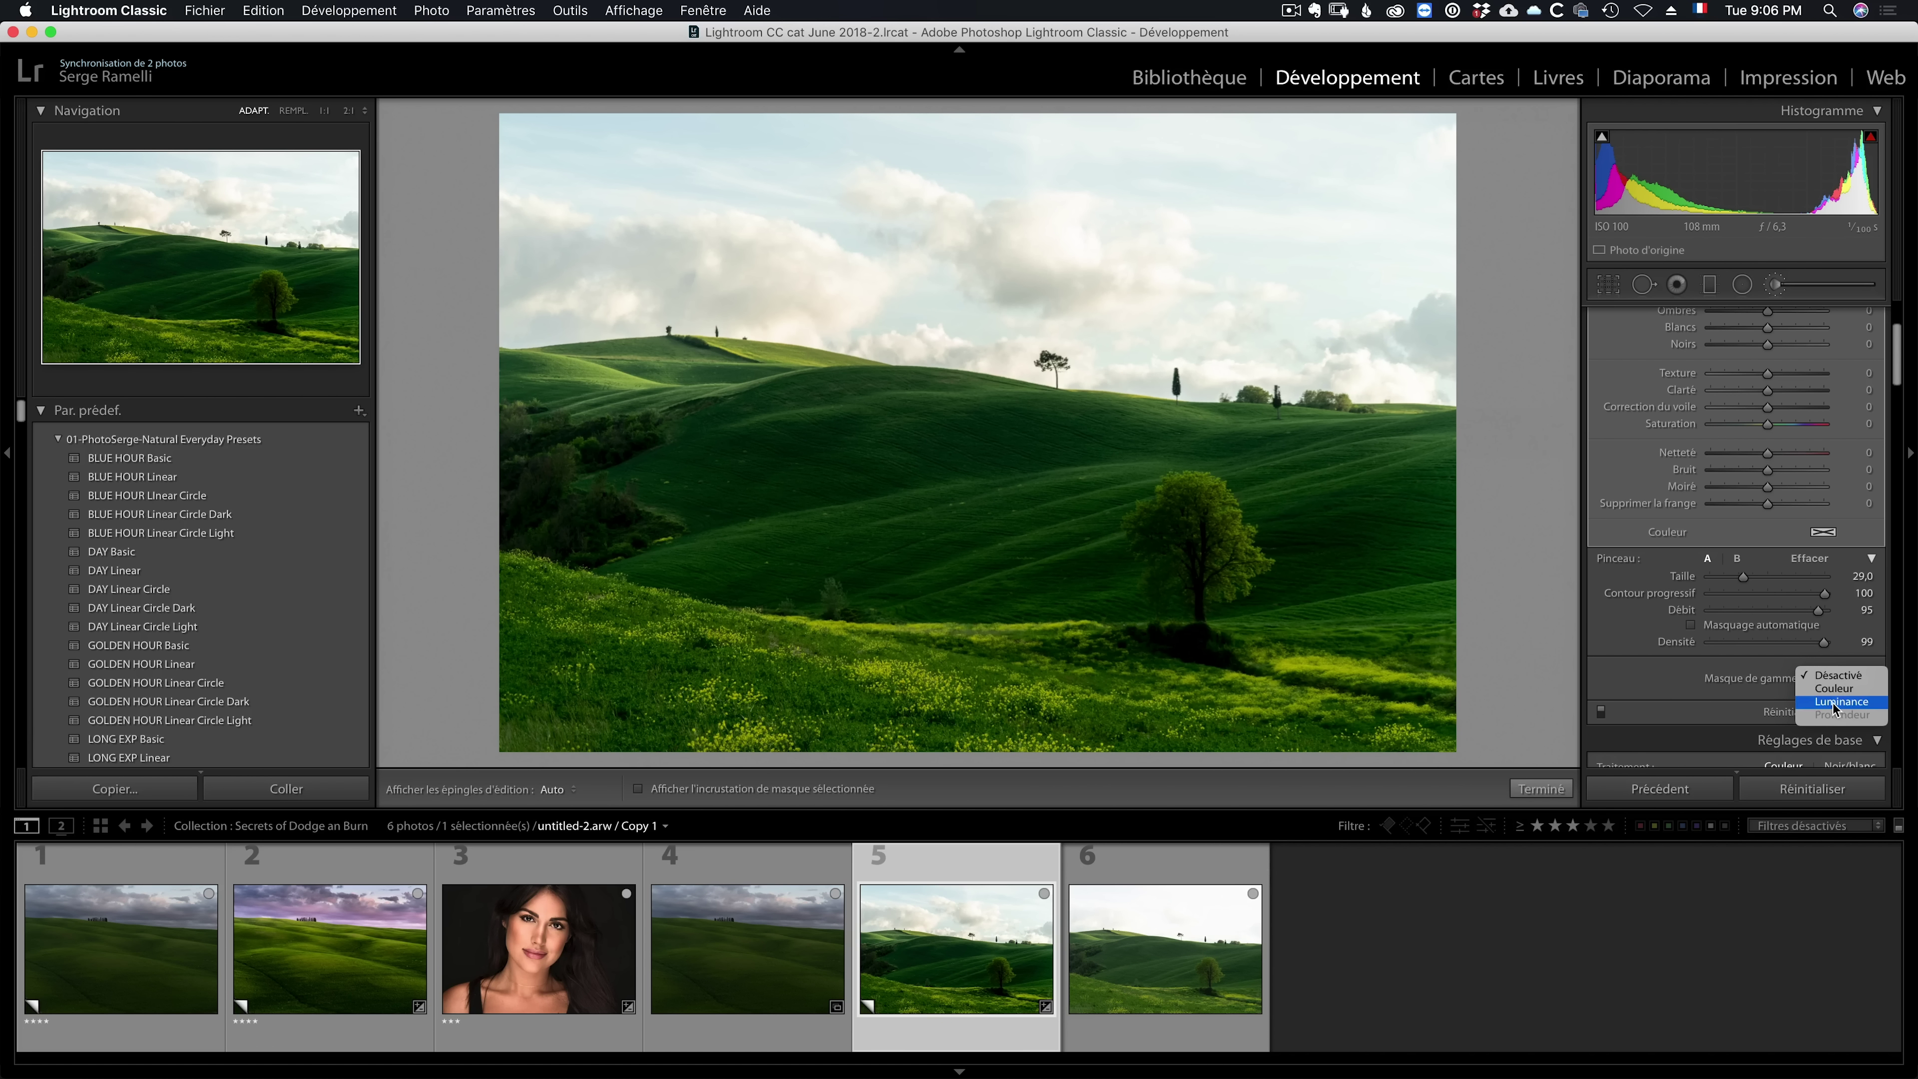
pyautogui.click(1832, 703)
pyautogui.moveTo(1813, 734)
pyautogui.mouseDown()
pyautogui.moveTo(1730, 739)
pyautogui.moveTo(1748, 731)
pyautogui.mouseUp()
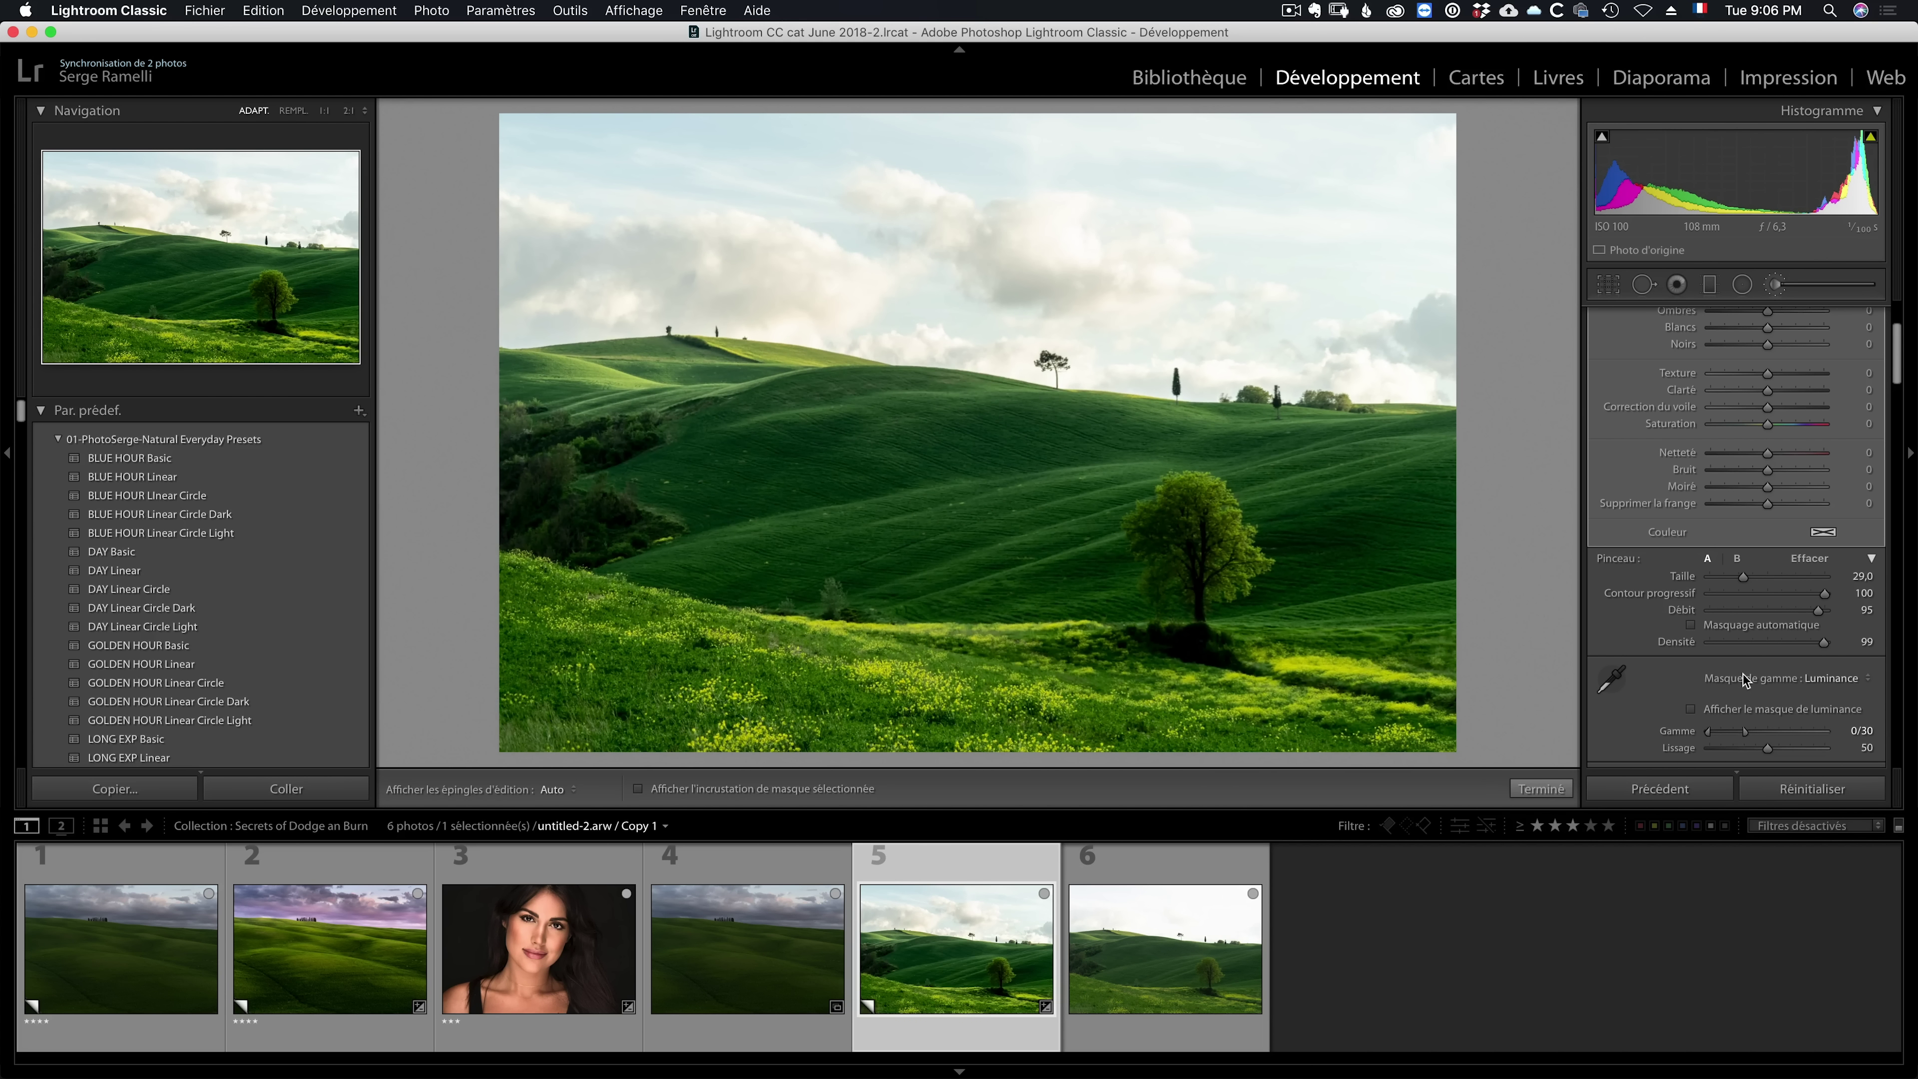
pyautogui.scroll(-2, 1631, 687)
pyautogui.click(1602, 691)
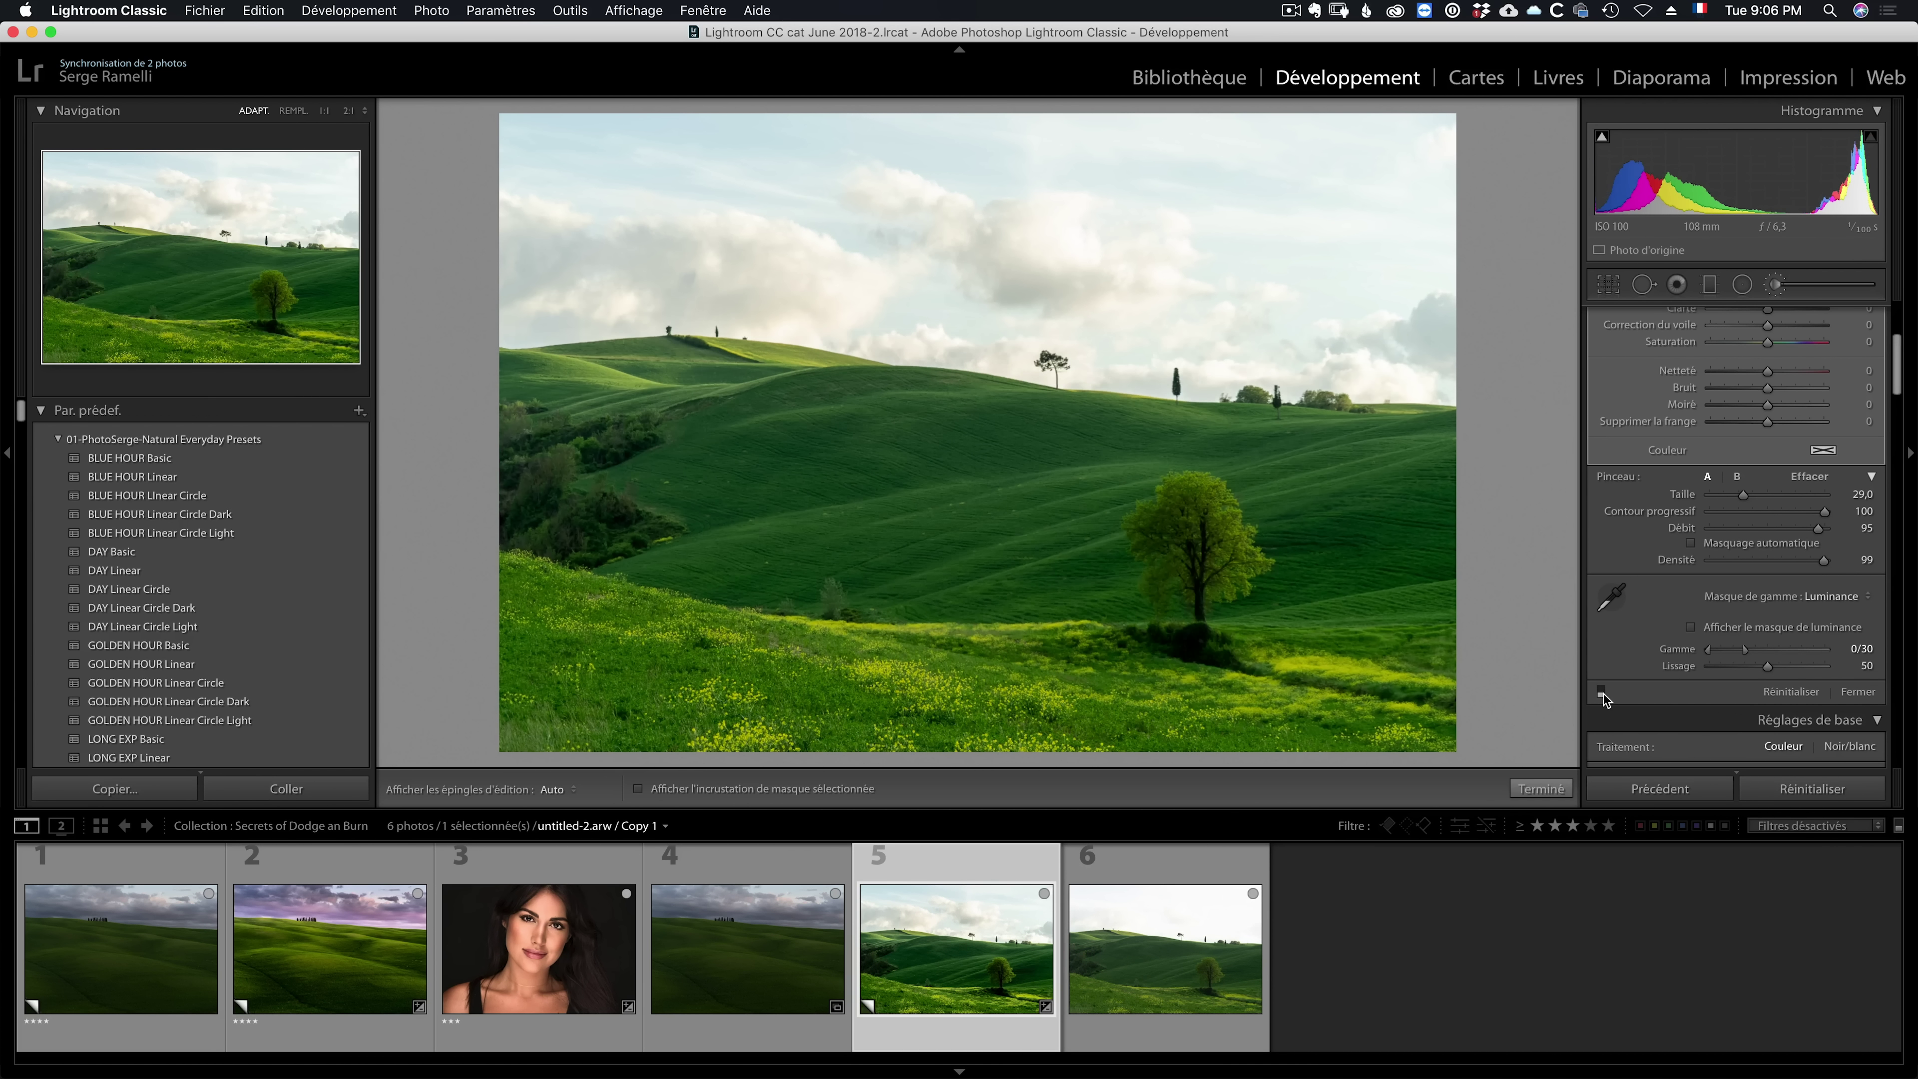
pyautogui.click(1602, 691)
pyautogui.scroll(1, 1654, 604)
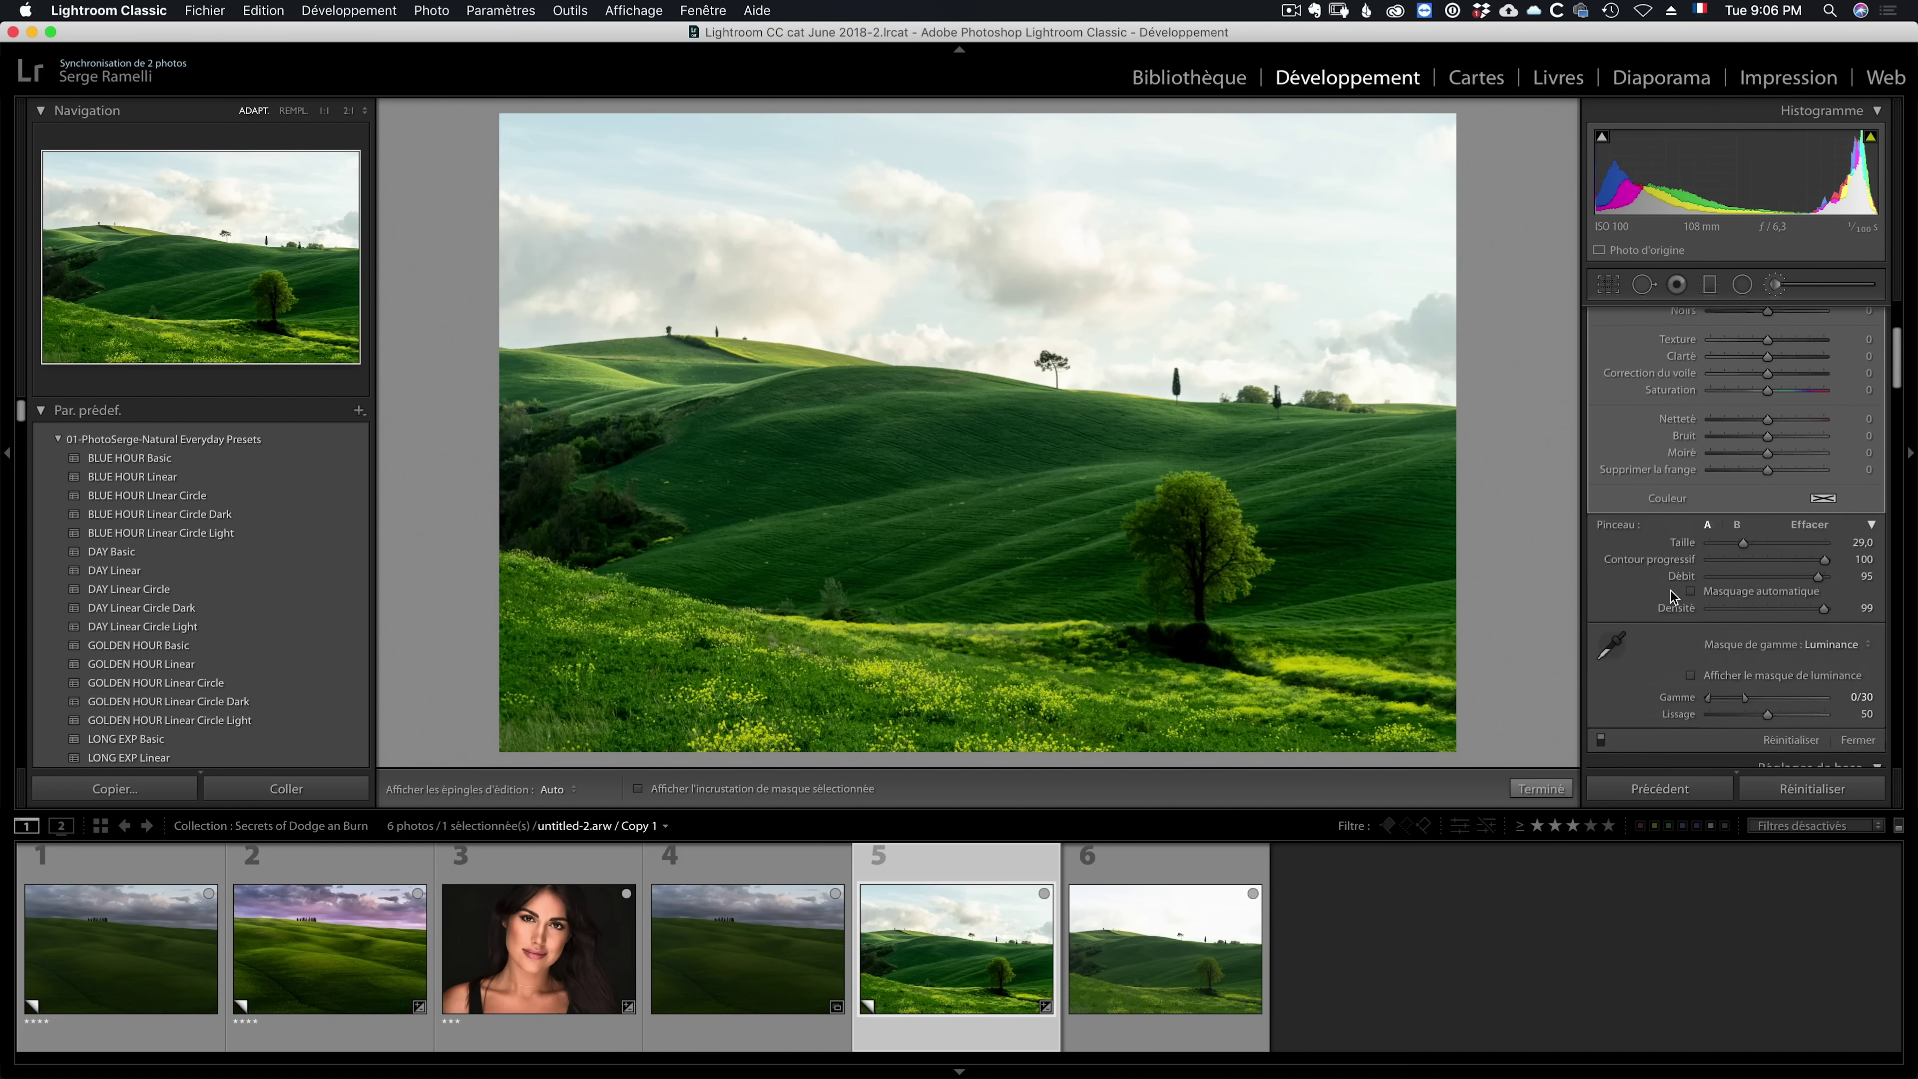
pyautogui.scroll(4, 1658, 597)
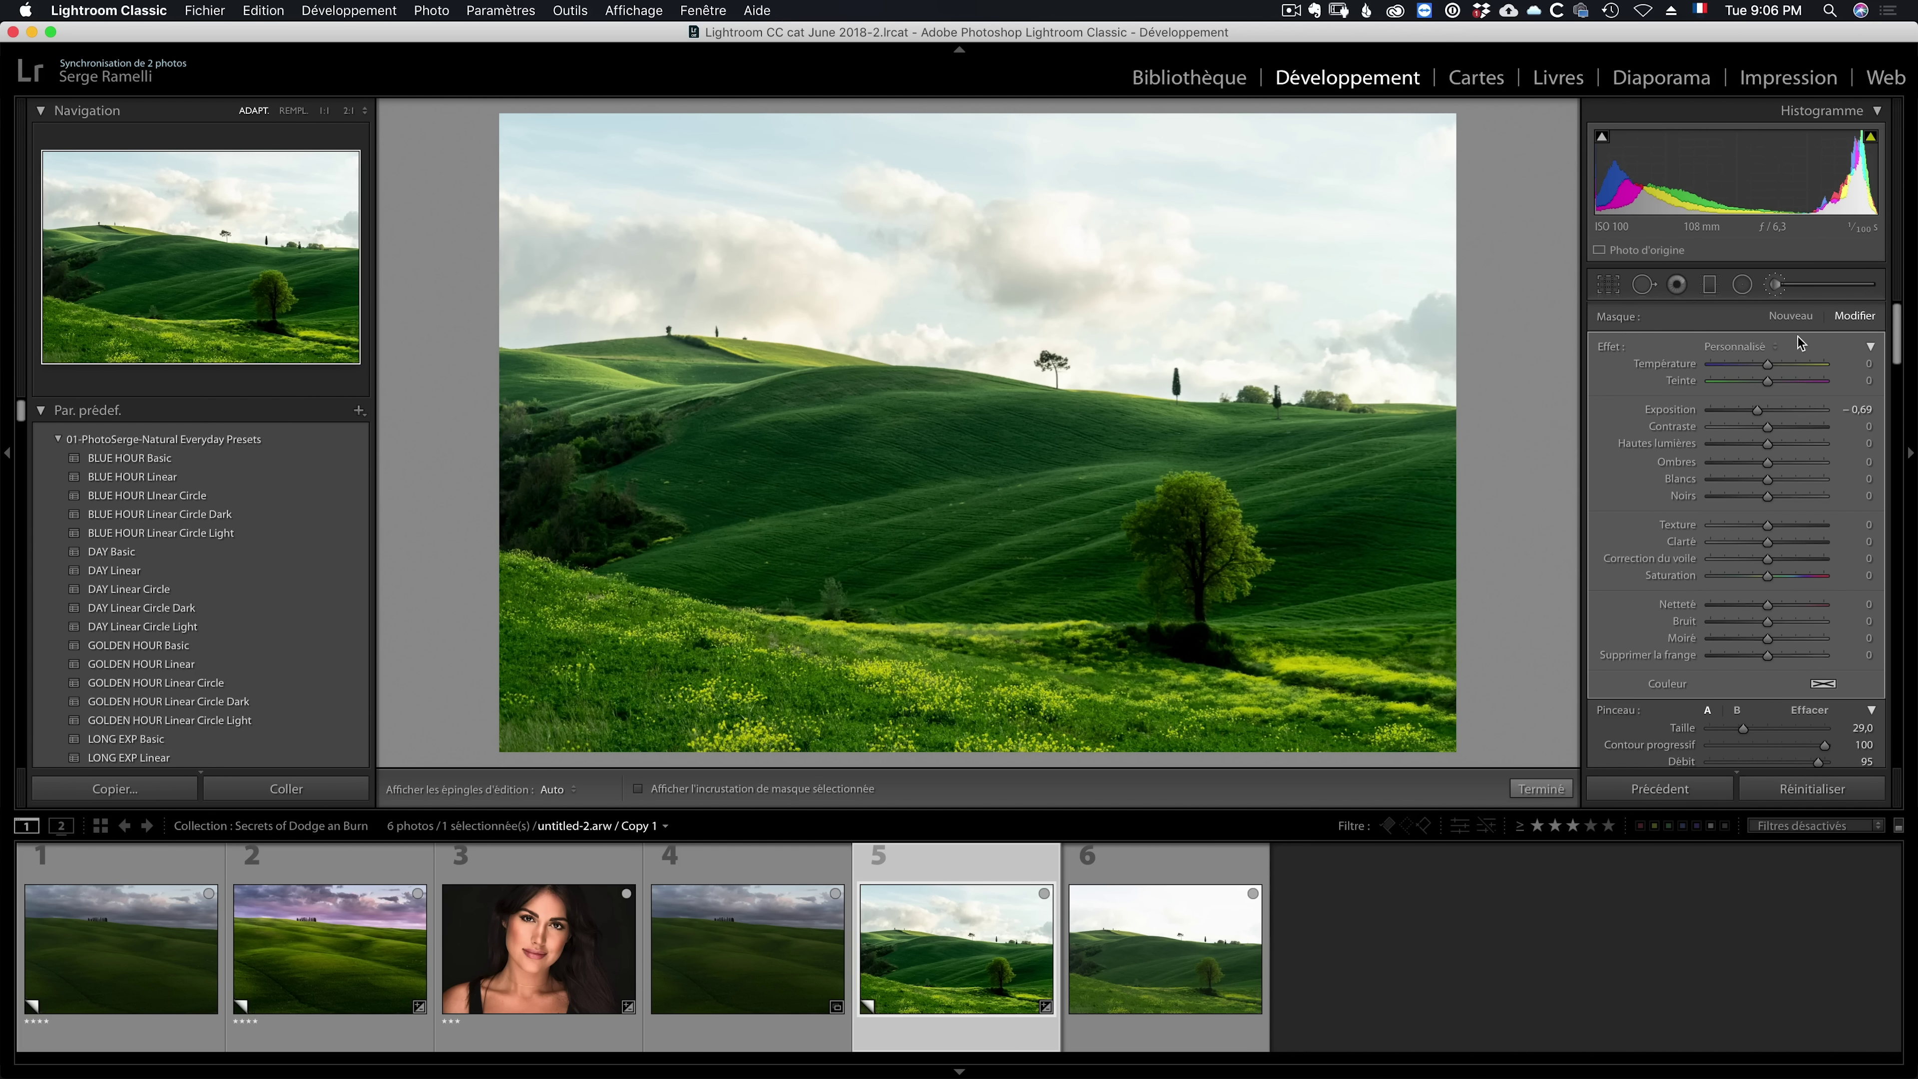
# Step: Darken and cool the sky with a new brush at exposure -0.69, Temperature -10
pyautogui.click(1791, 316)
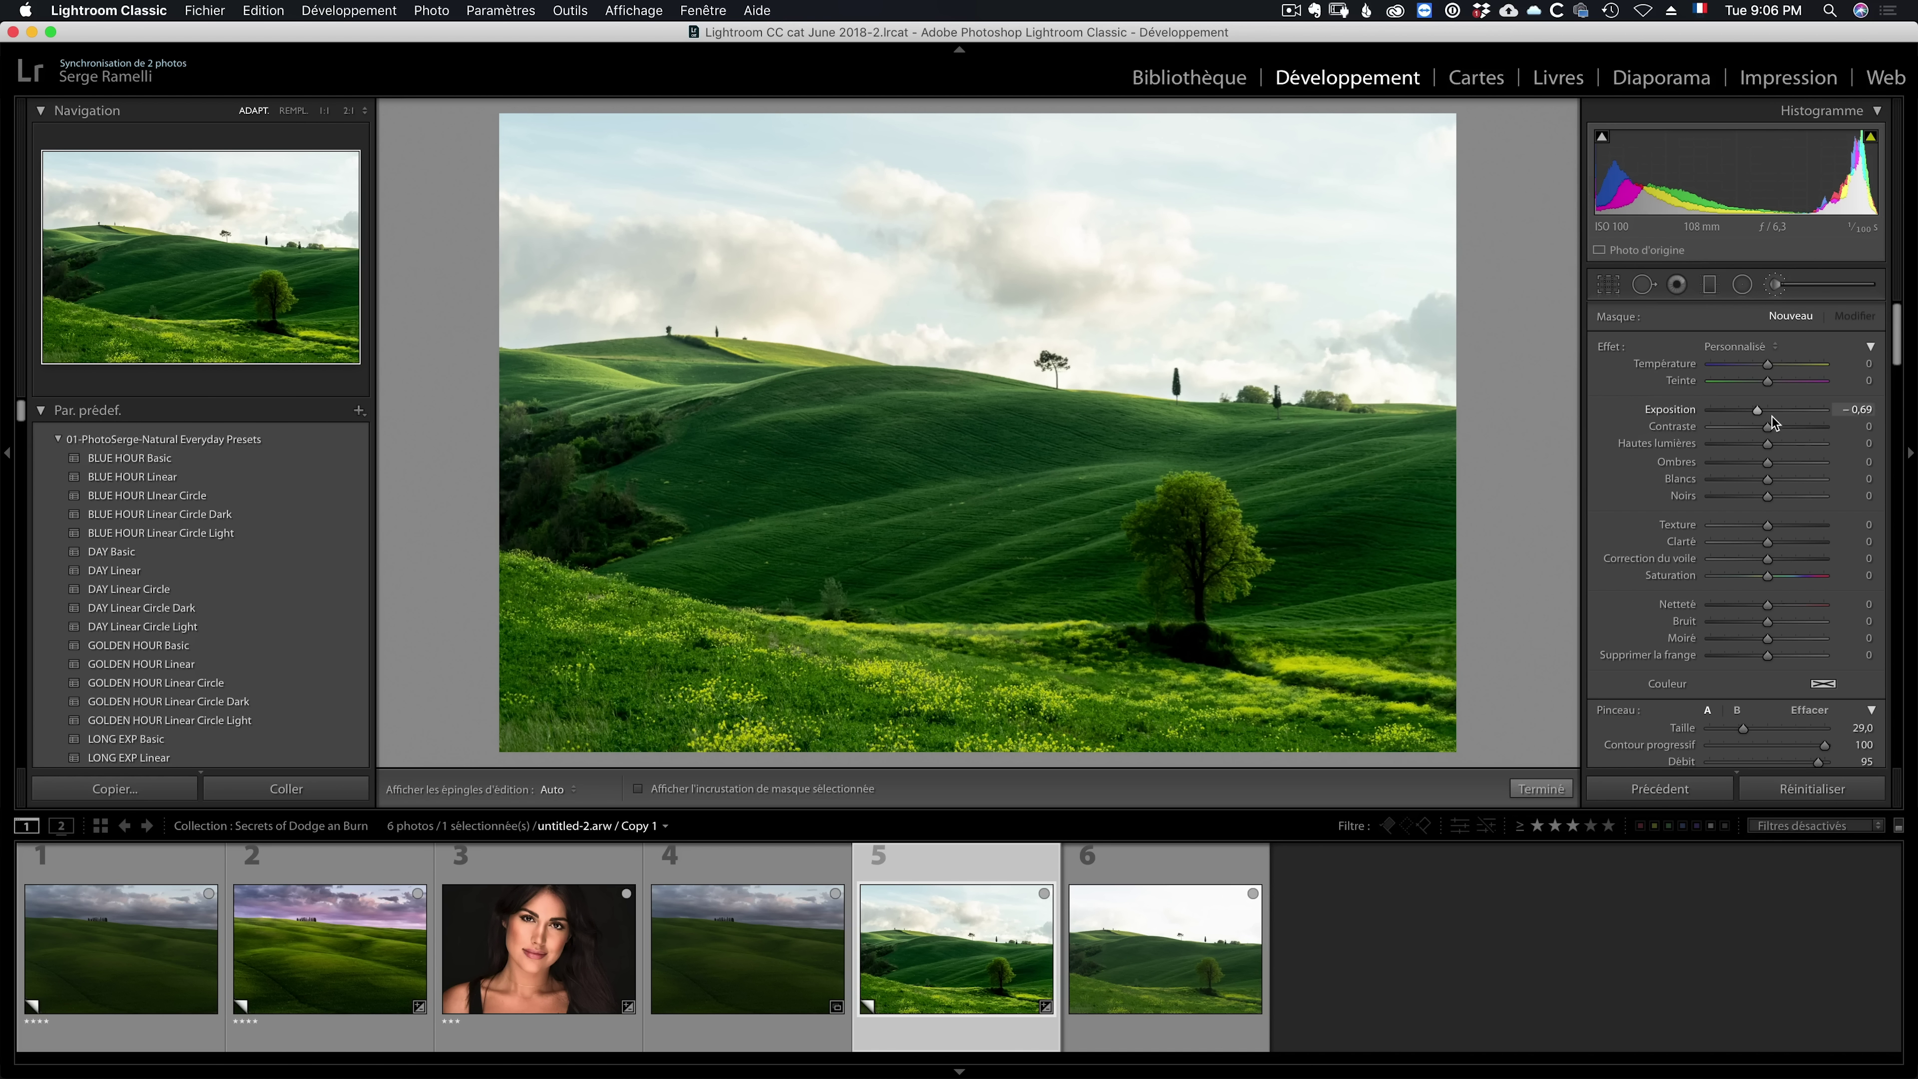
pyautogui.press('h')
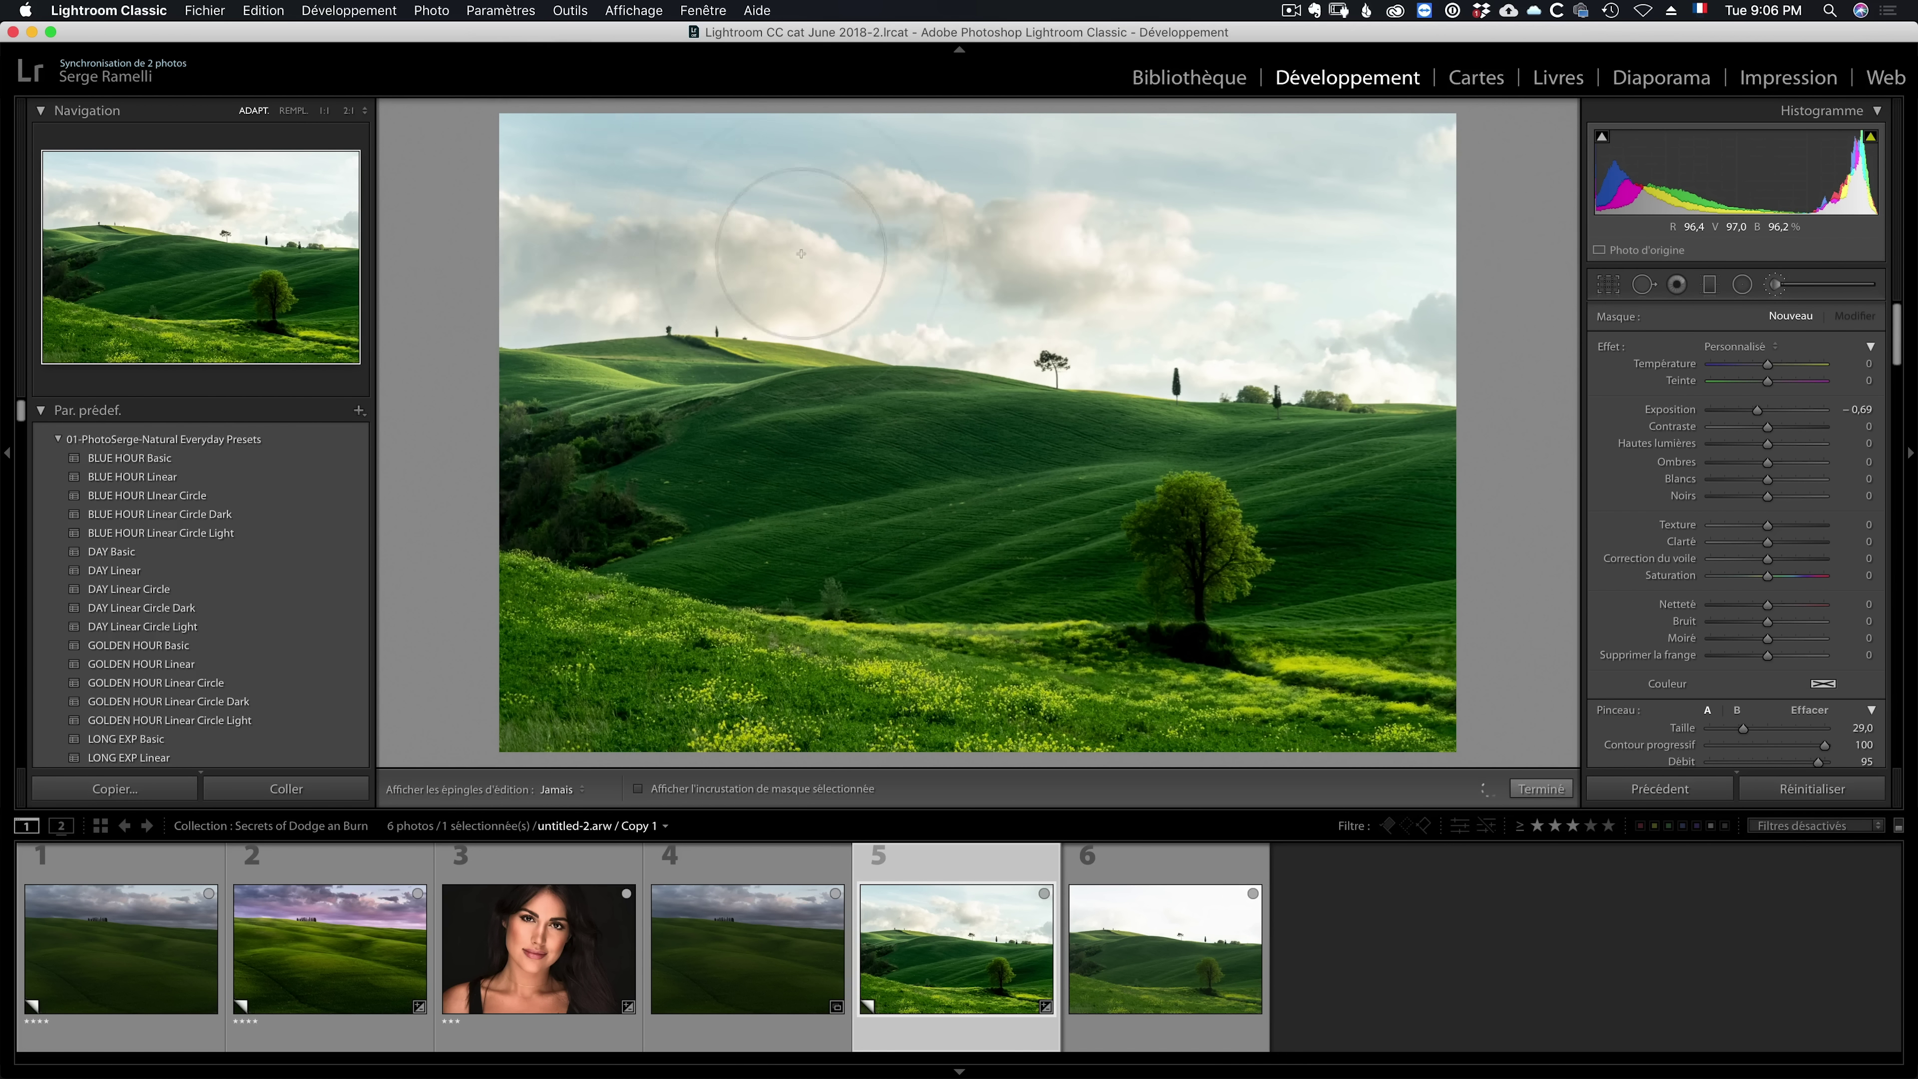
pyautogui.moveTo(801, 254)
pyautogui.mouseDown()
pyautogui.moveTo(545, 215)
pyautogui.moveTo(540, 302)
pyautogui.mouseUp()
pyautogui.press('h')
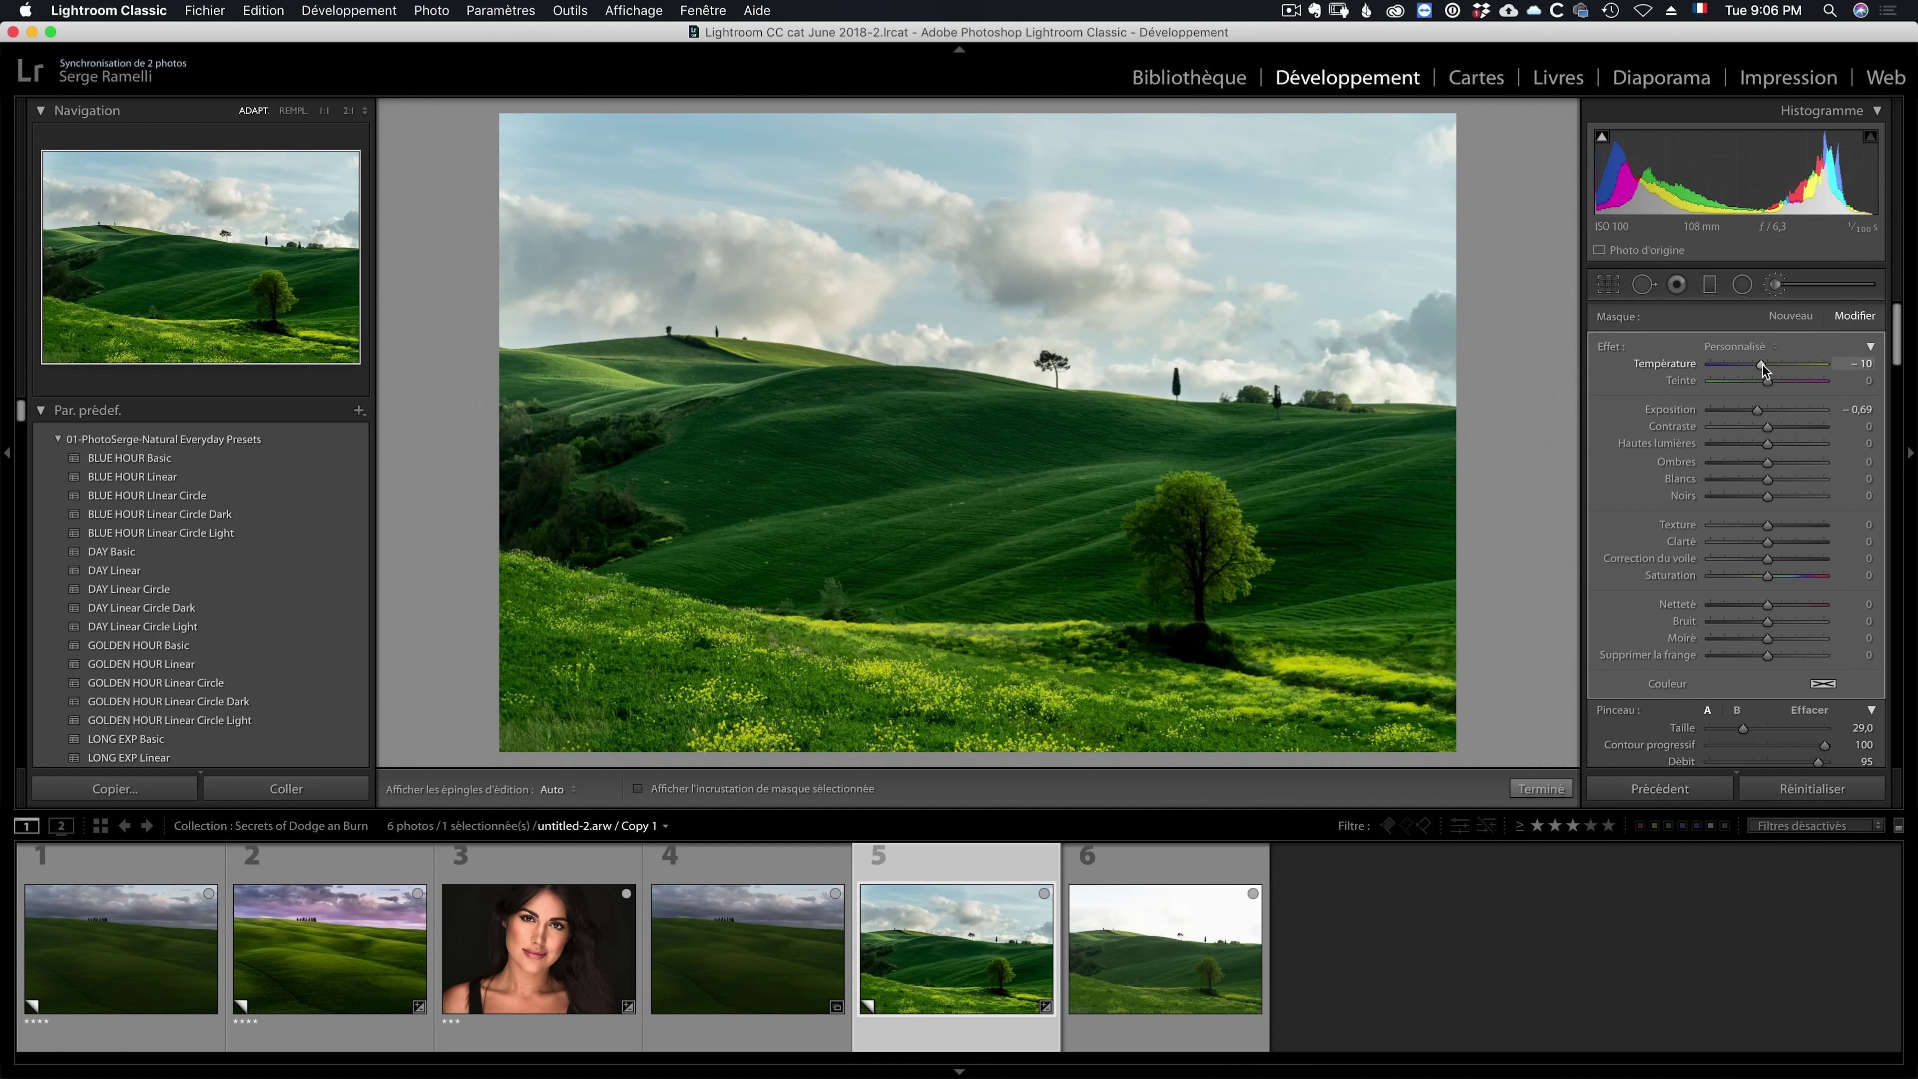
pyautogui.click(1541, 788)
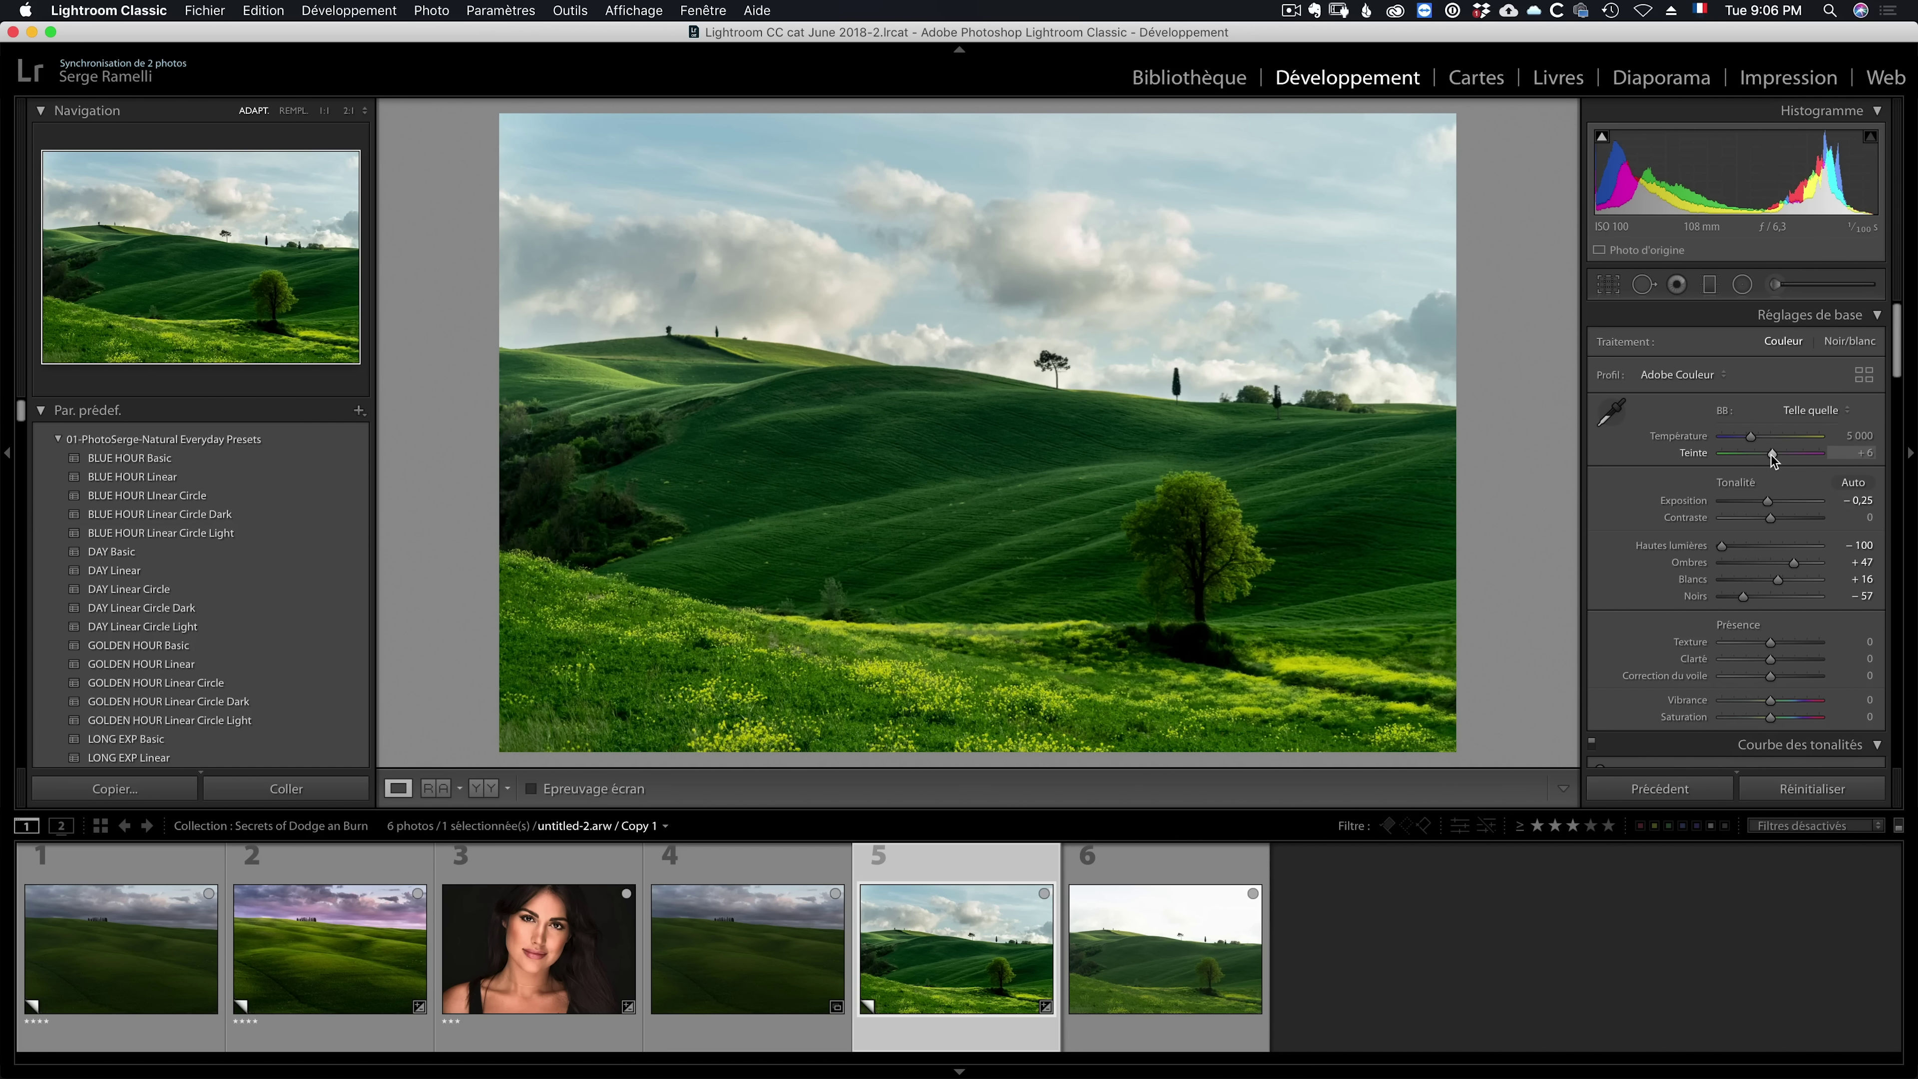
# Step: Warm the photo to Temperature 5569 with Tint +35, and draw an inverted radial ellipse over the sky
pyautogui.moveTo(1770, 454); pyautogui.dragTo(1777, 455)
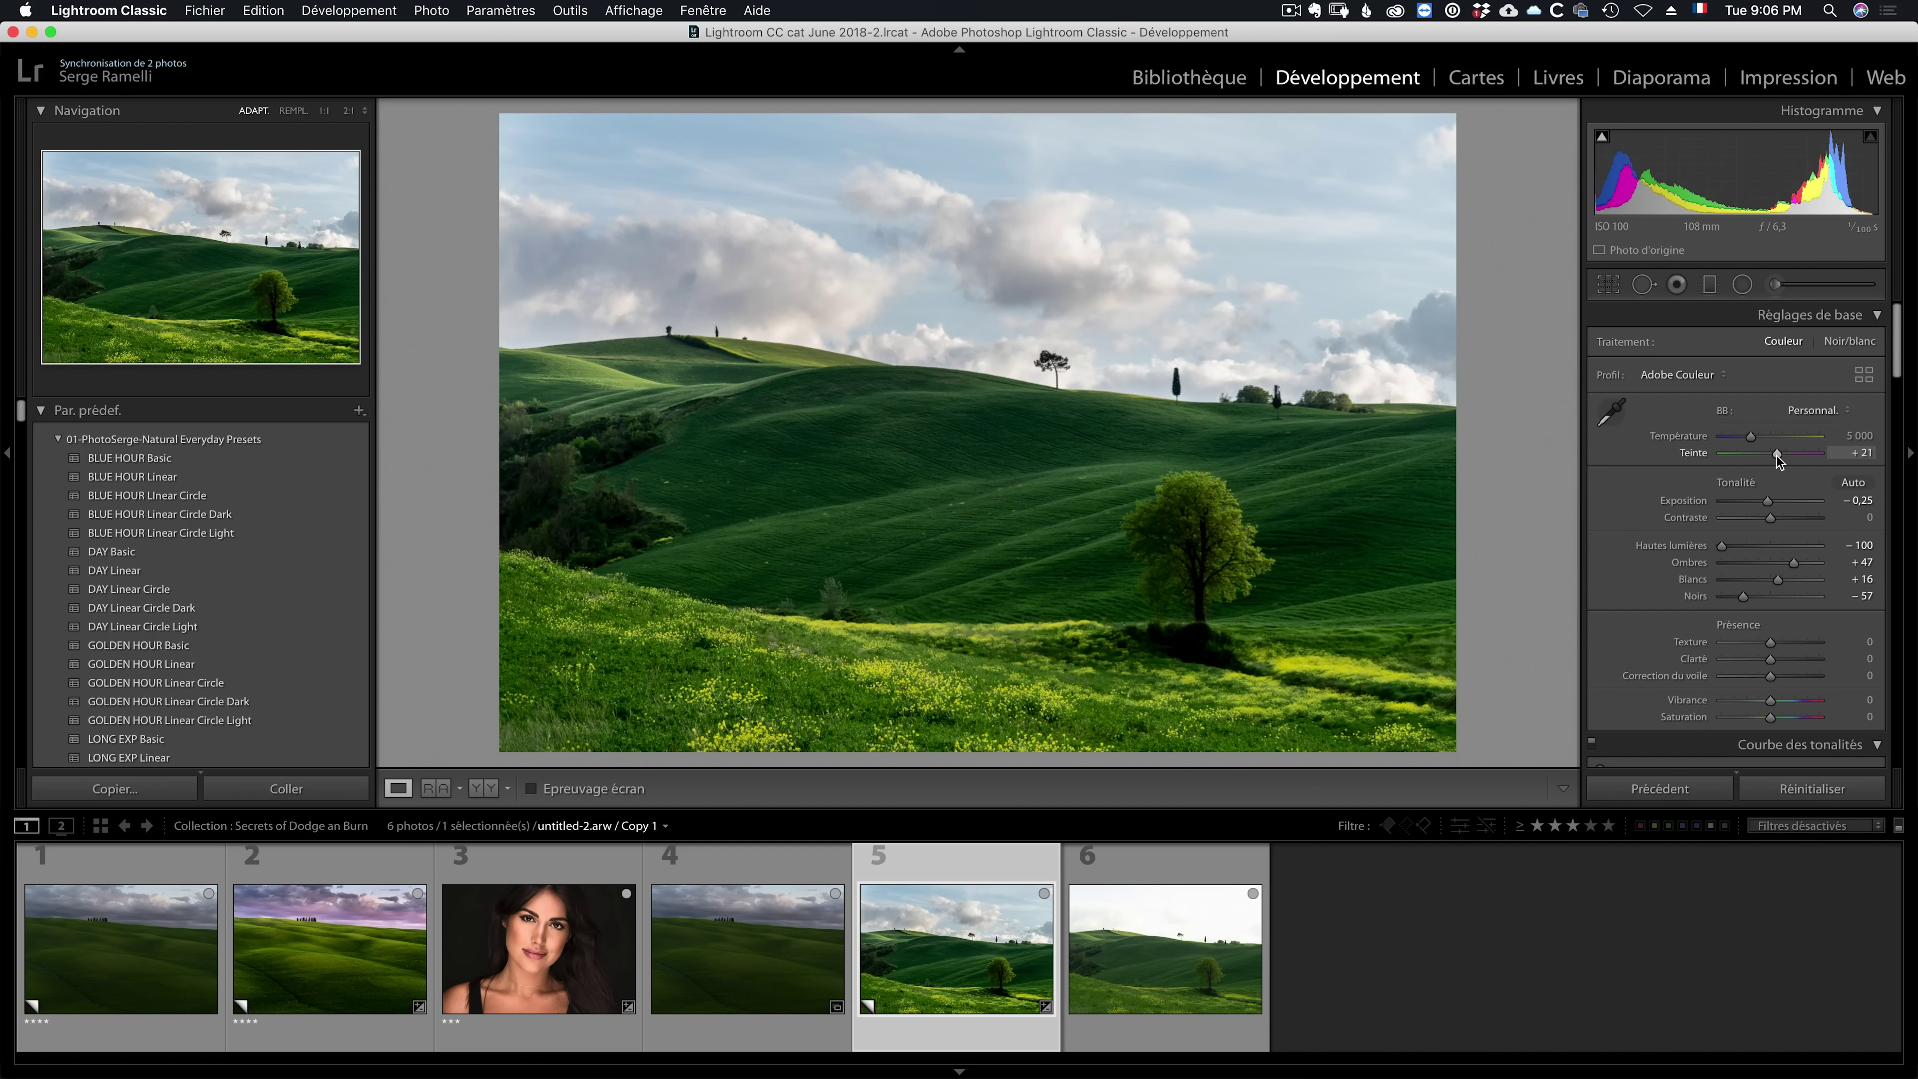
pyautogui.moveTo(1754, 442); pyautogui.dragTo(1782, 455)
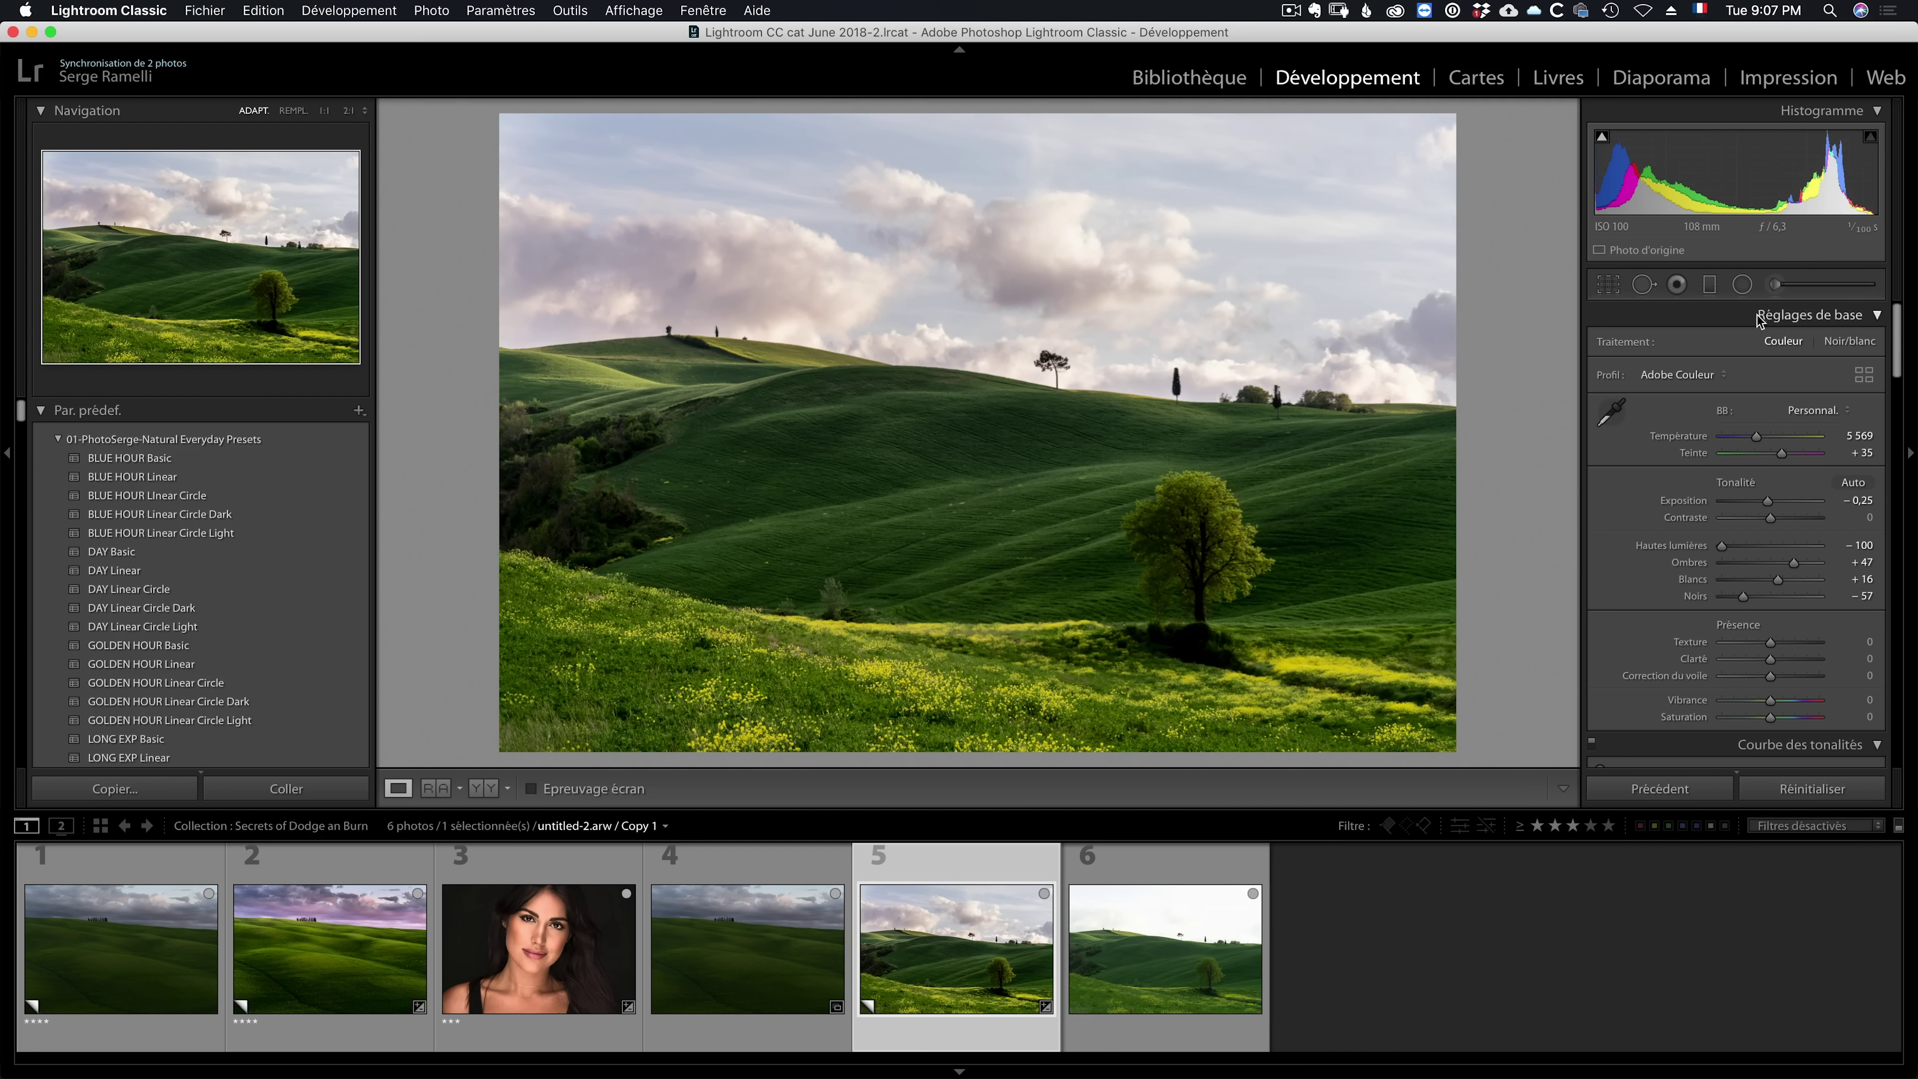
pyautogui.click(1742, 285)
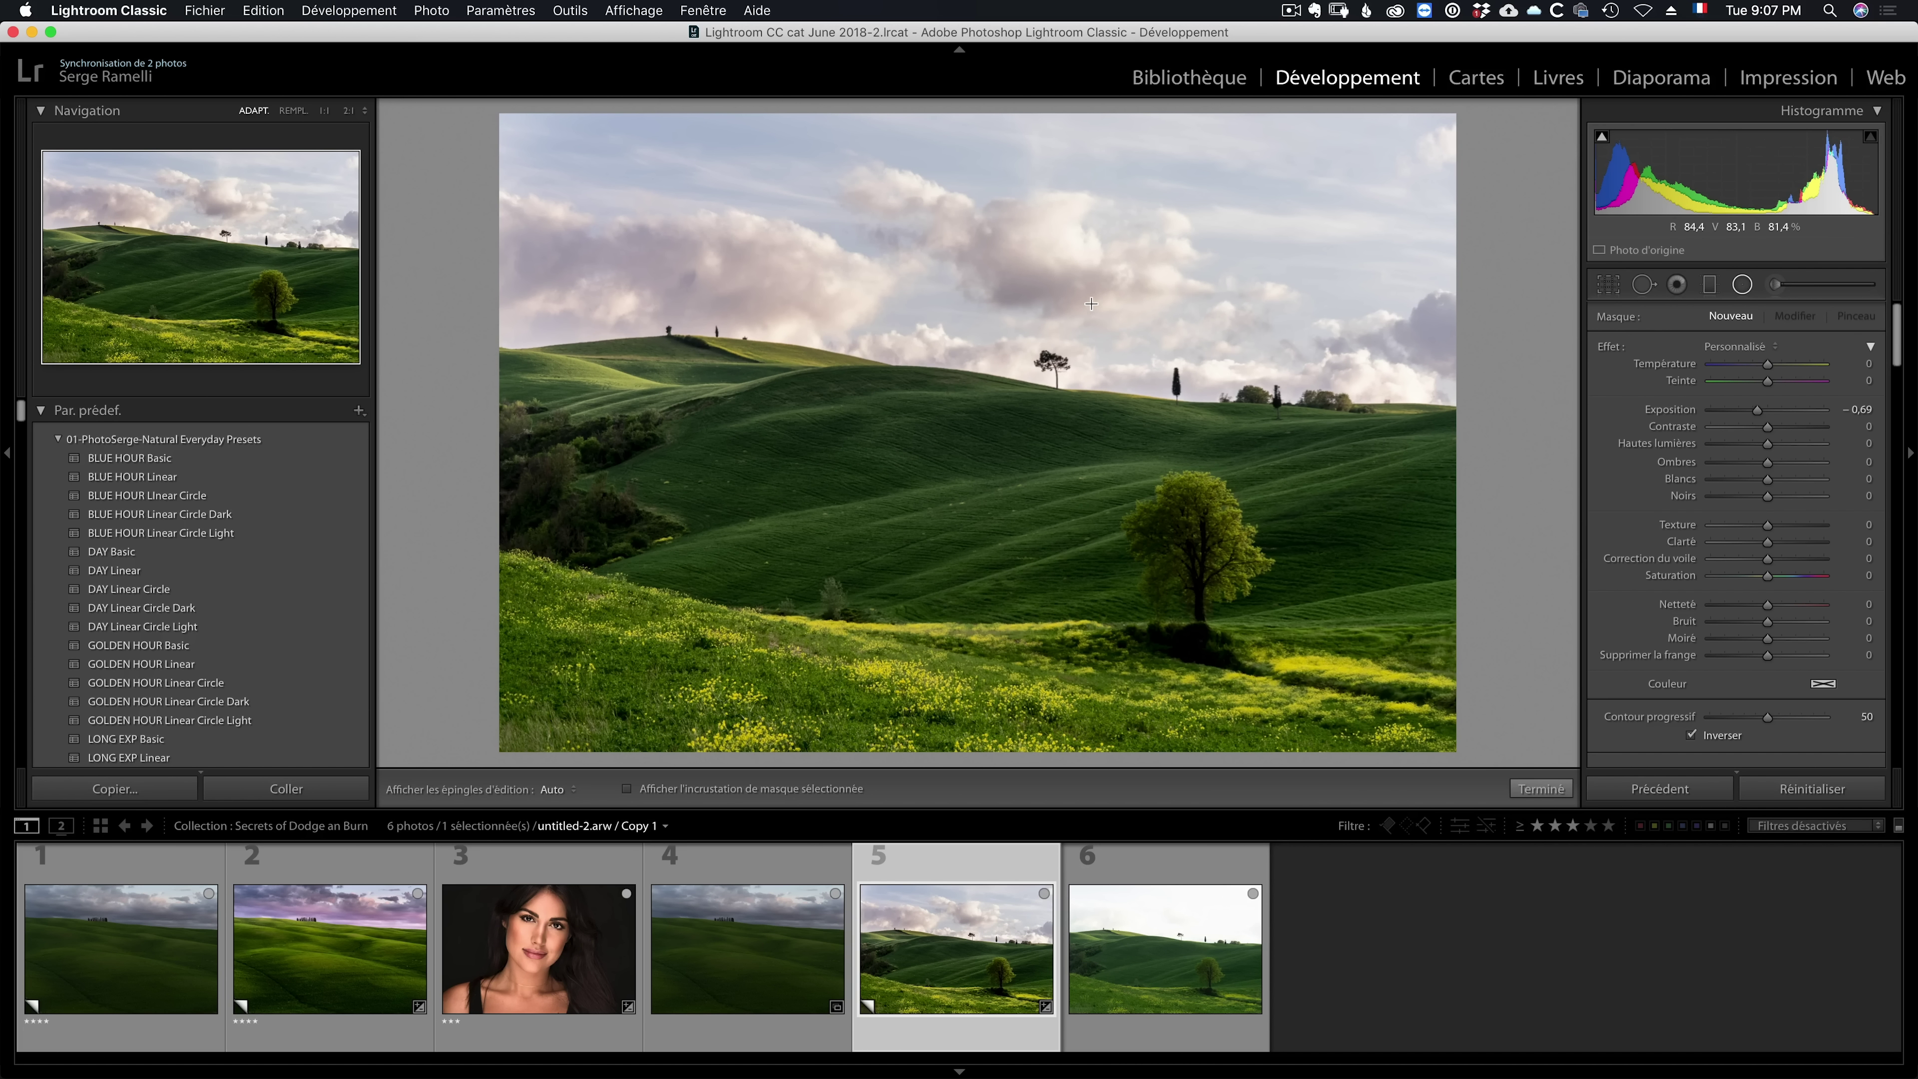
pyautogui.moveTo(1091, 303); pyautogui.dragTo(1495, 461)
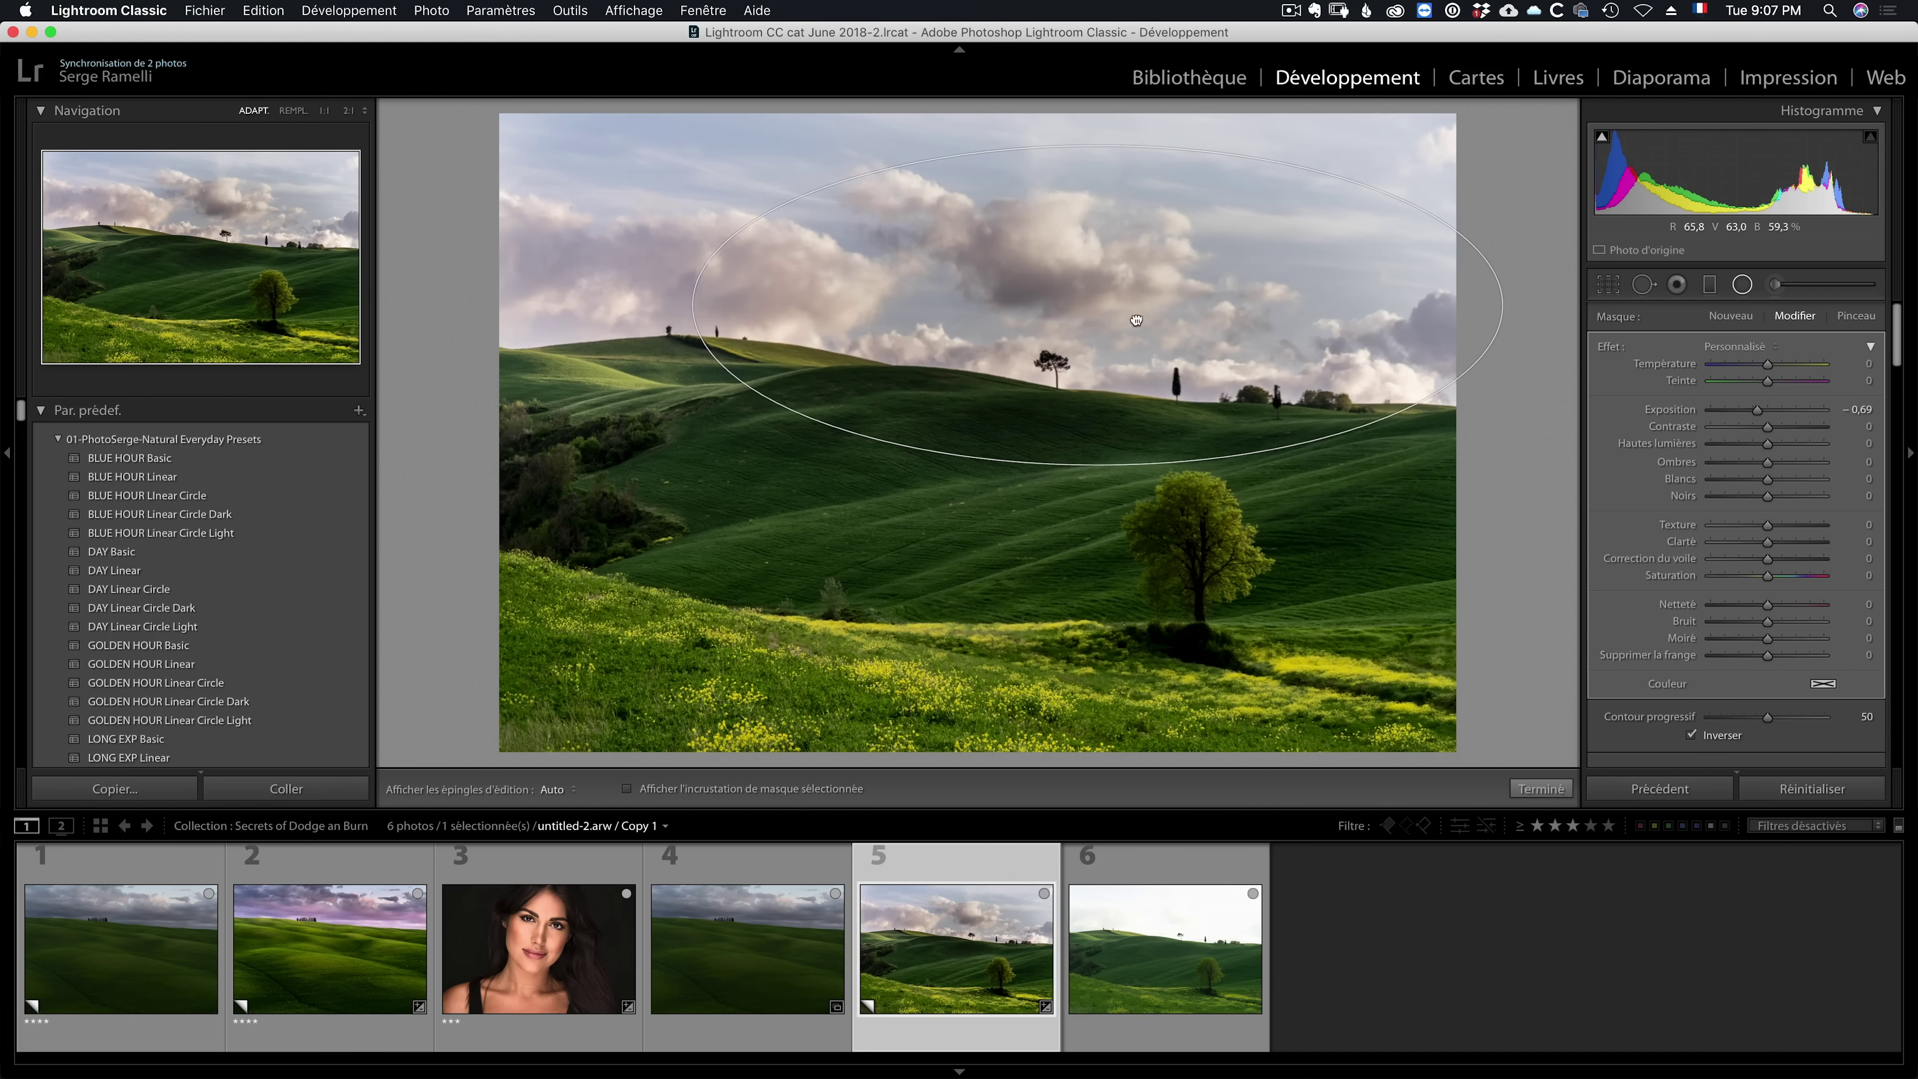
pyautogui.moveTo(1495, 303); pyautogui.dragTo(1623, 317)
# Step: Give the sky radial filter Temperature +24 and Exposure +0.29
pyautogui.doubleClick(1611, 346)
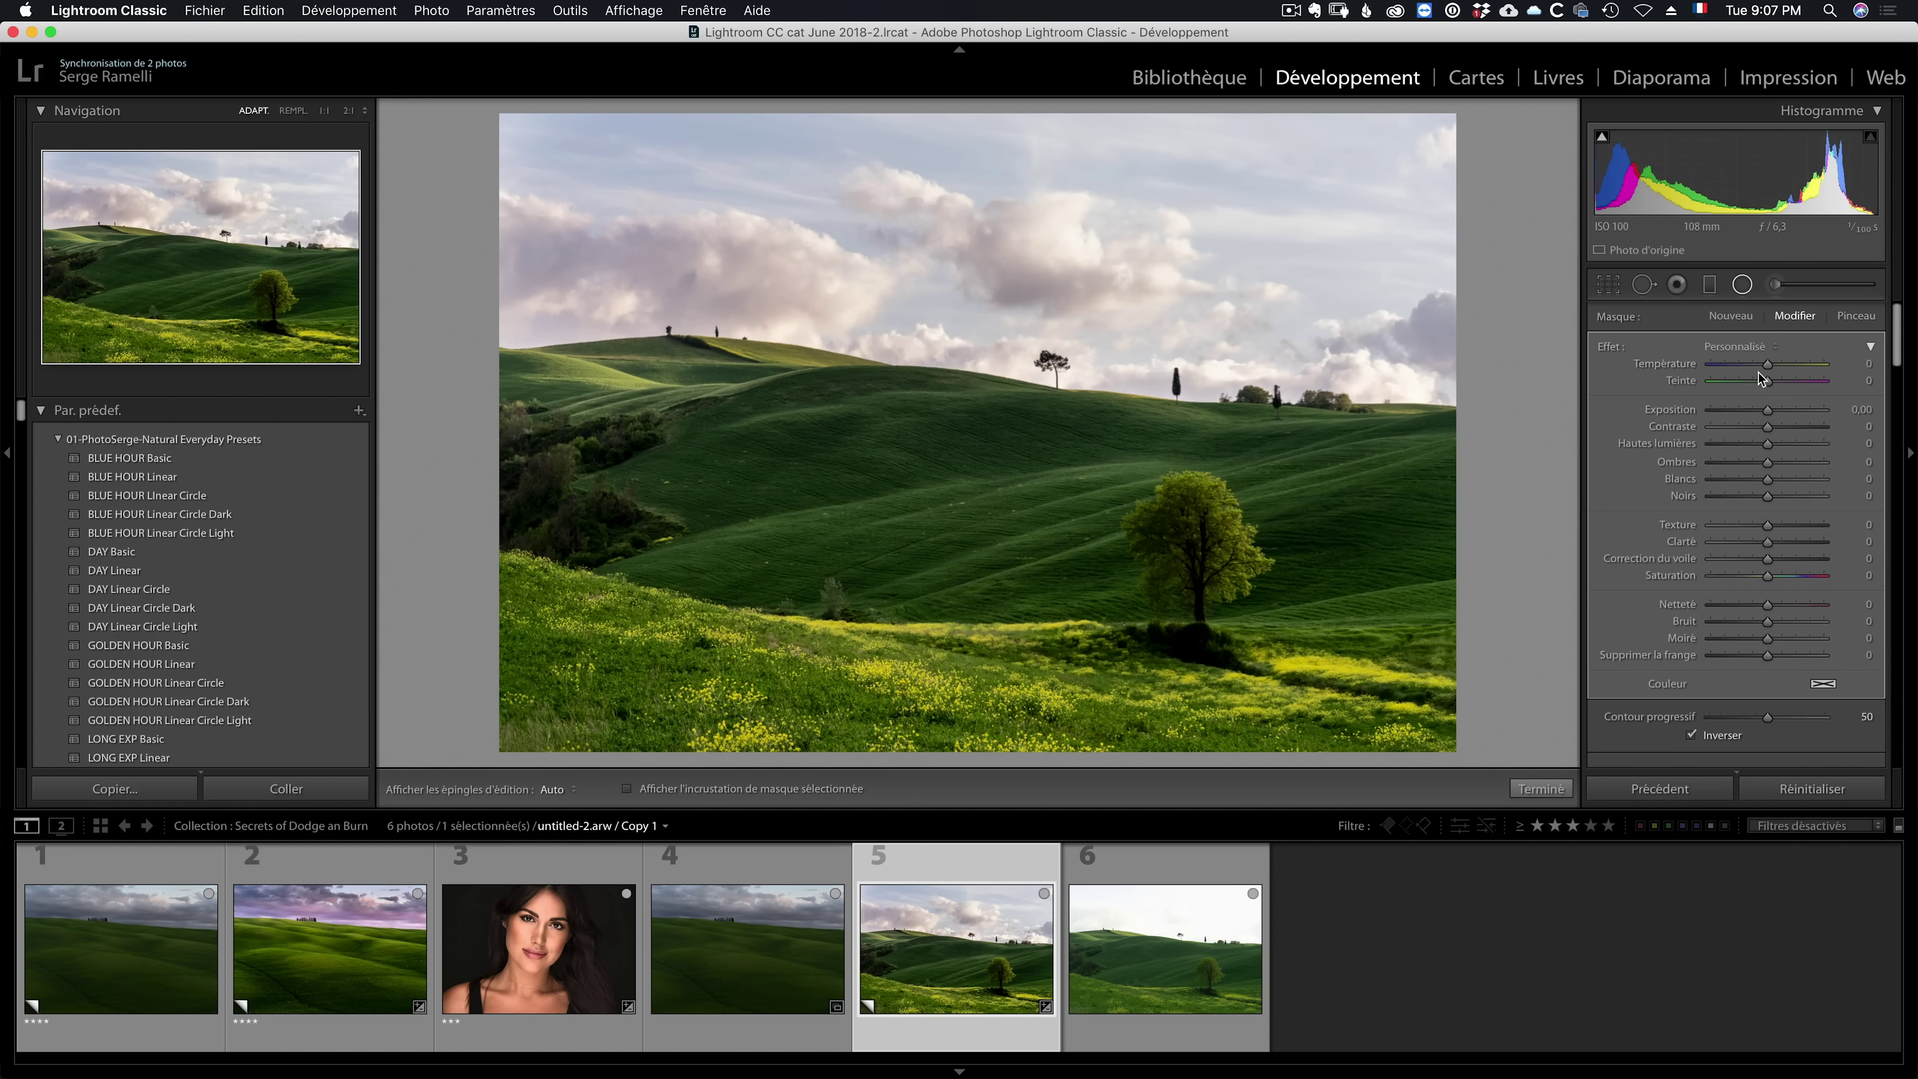
pyautogui.moveTo(1783, 370); pyautogui.dragTo(1785, 370)
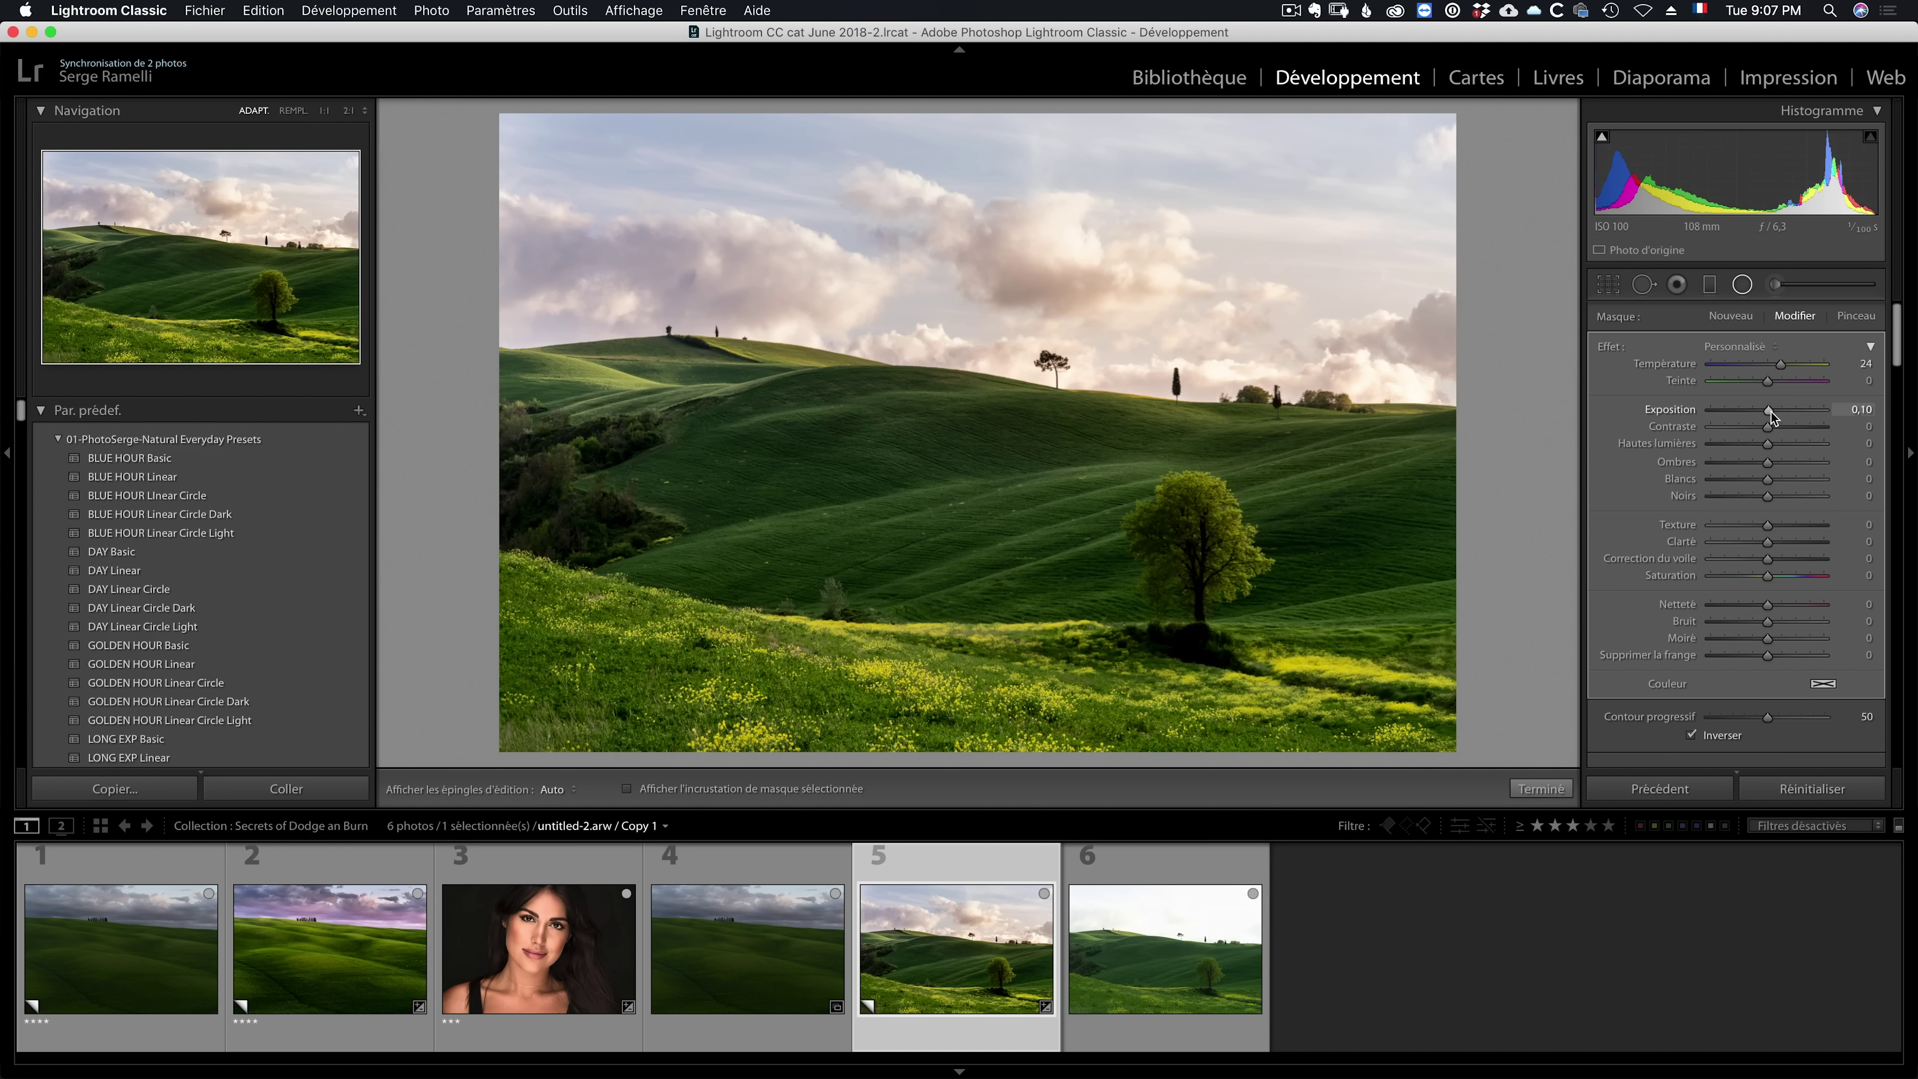
pyautogui.moveTo(1771, 417); pyautogui.dragTo(1773, 416)
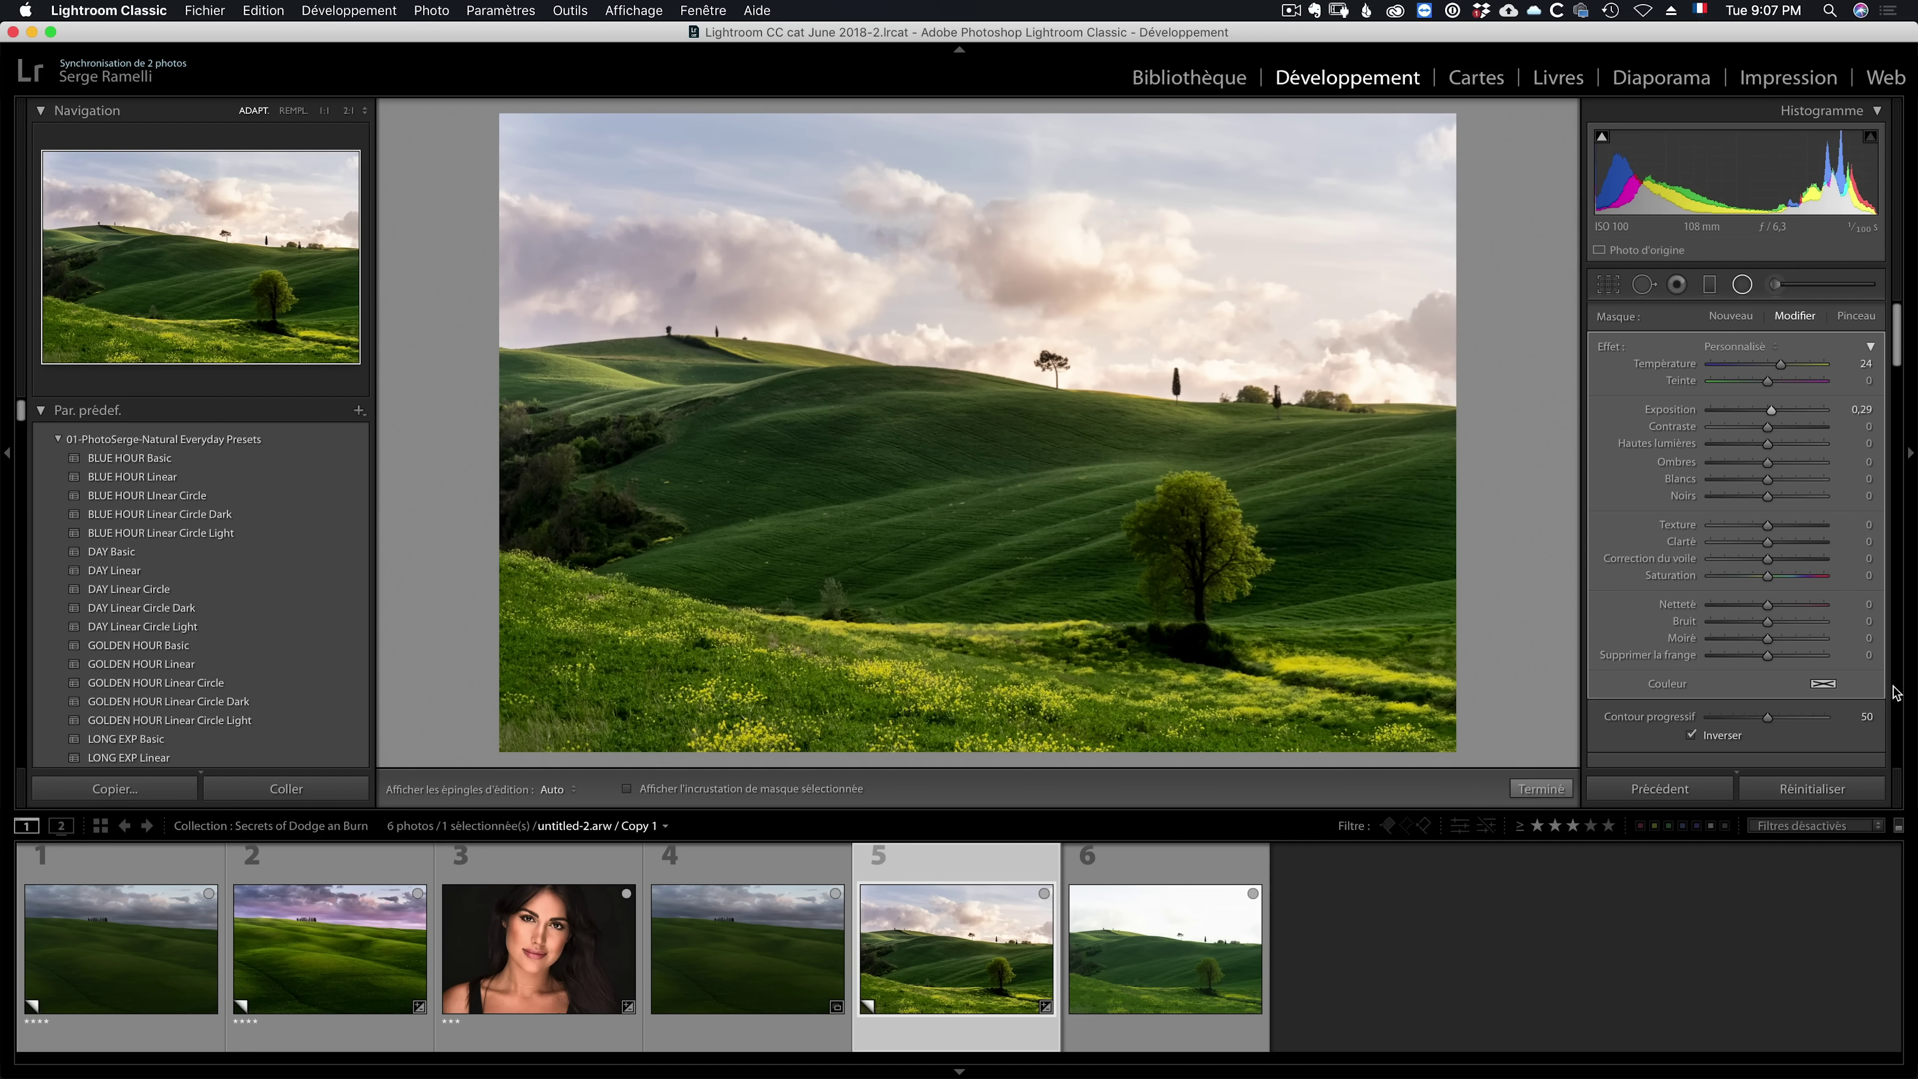
# Step: Restrict the radial filter to bright tones with a 44/100 luminance range
pyautogui.scroll(-3, 1873, 695)
pyautogui.click(1856, 706)
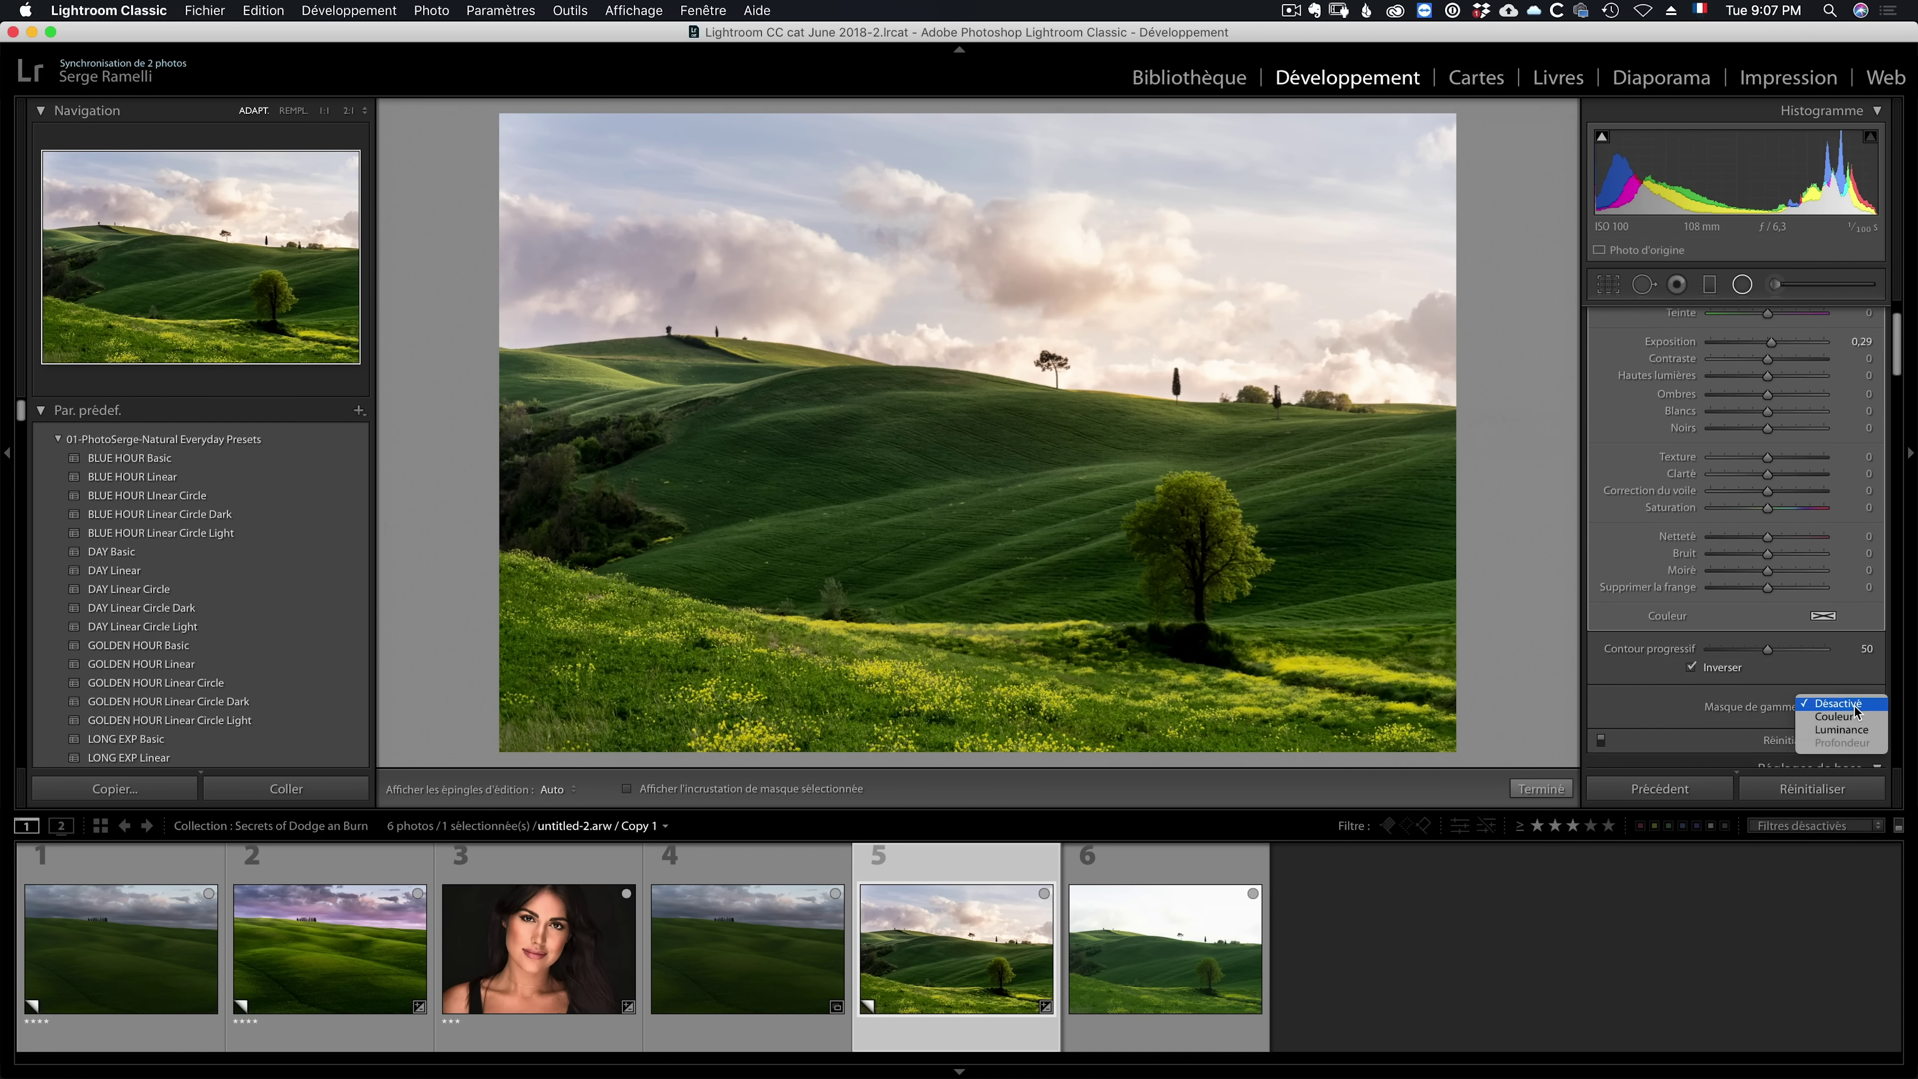
pyautogui.click(1856, 730)
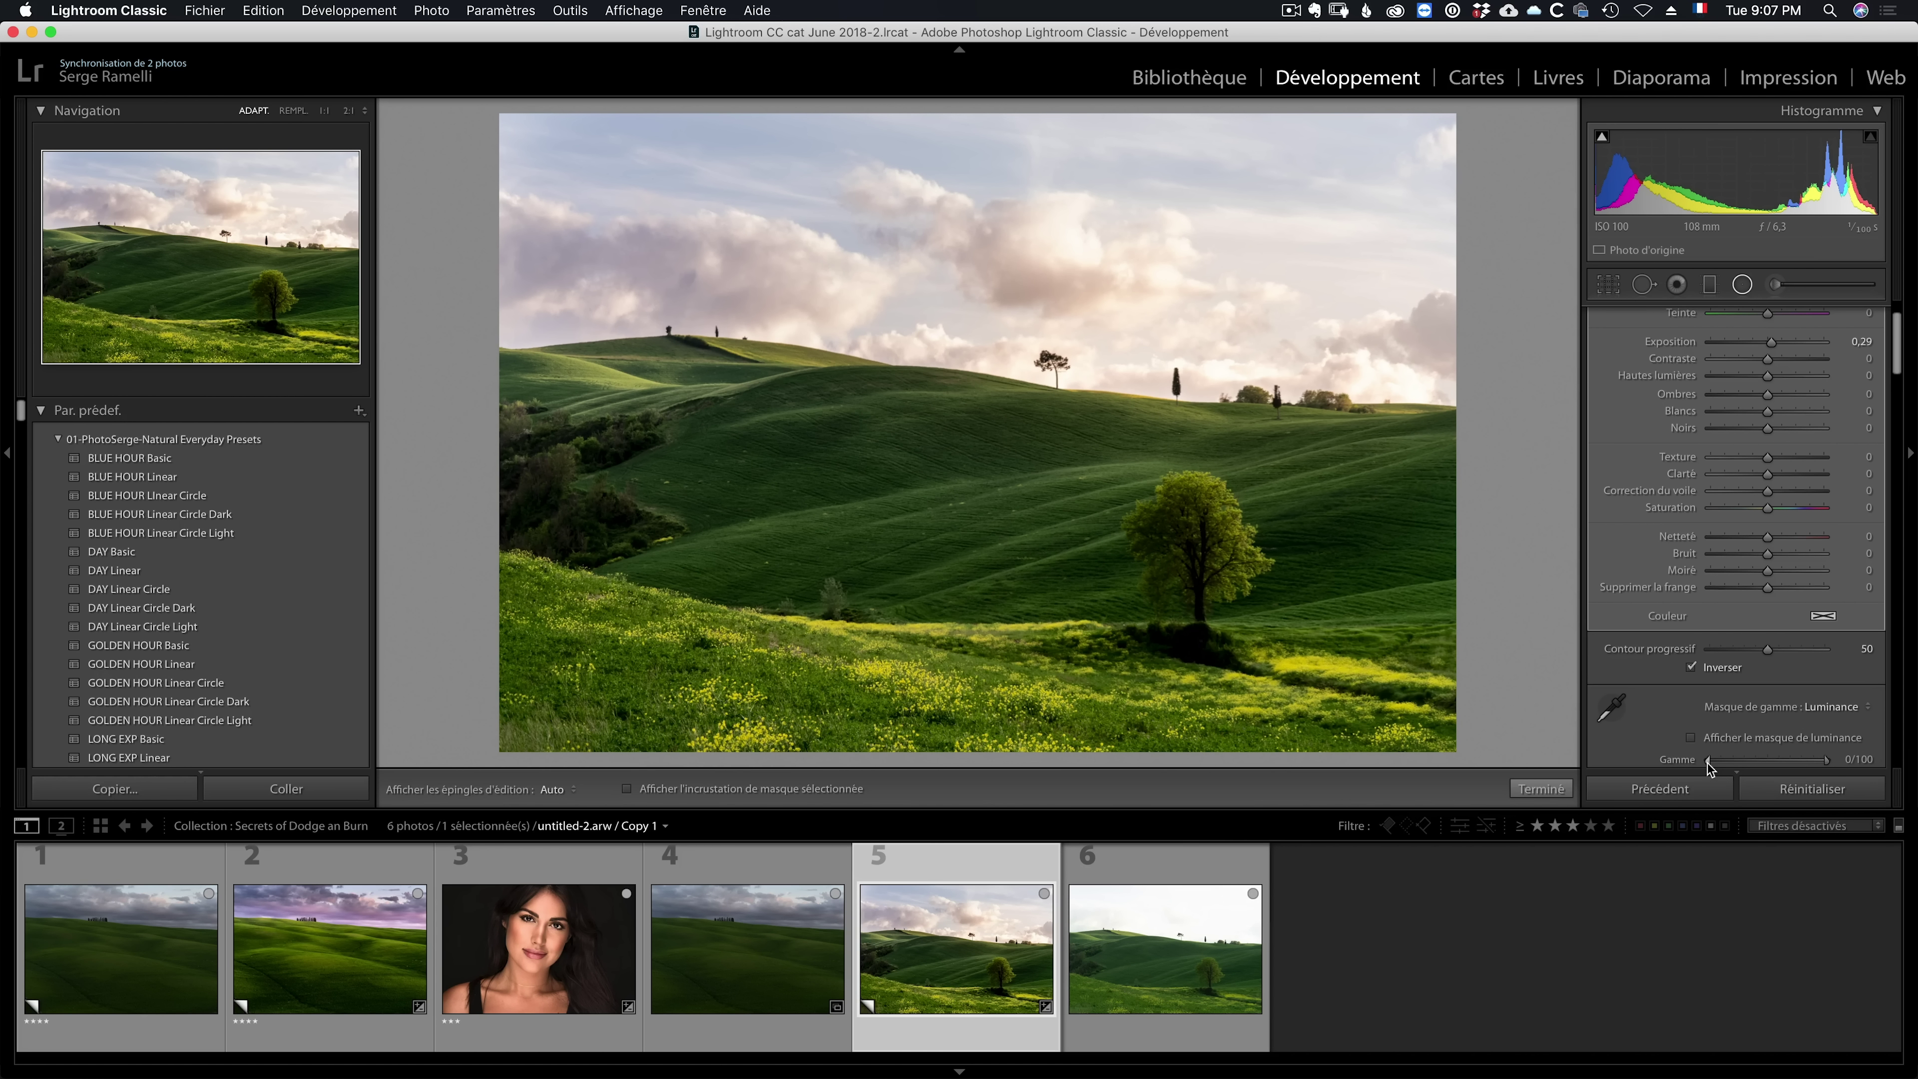
pyautogui.moveTo(1708, 761); pyautogui.dragTo(1754, 762)
pyautogui.click(1562, 788)
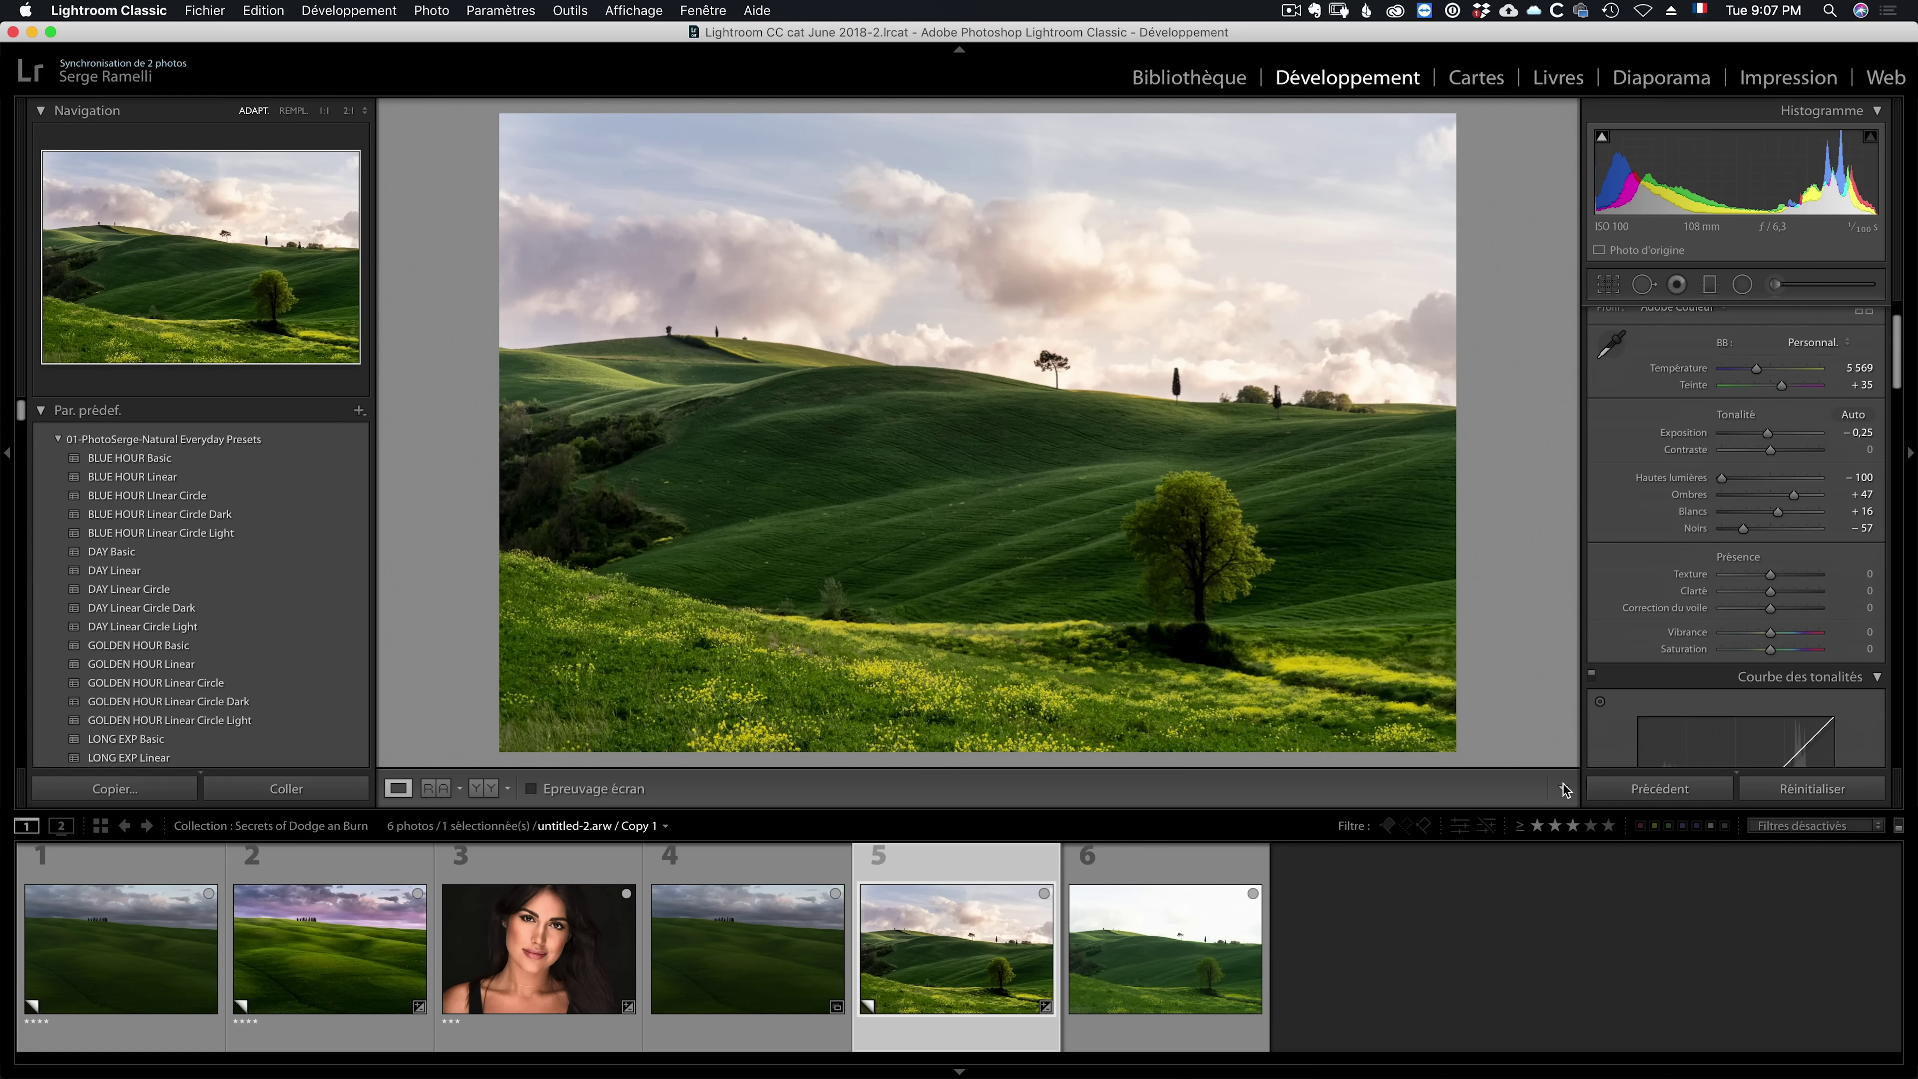
# Step: Fine-tune the sky brush's darkening exposure, then view the unedited original landscape, photo 6
pyautogui.click(1774, 284)
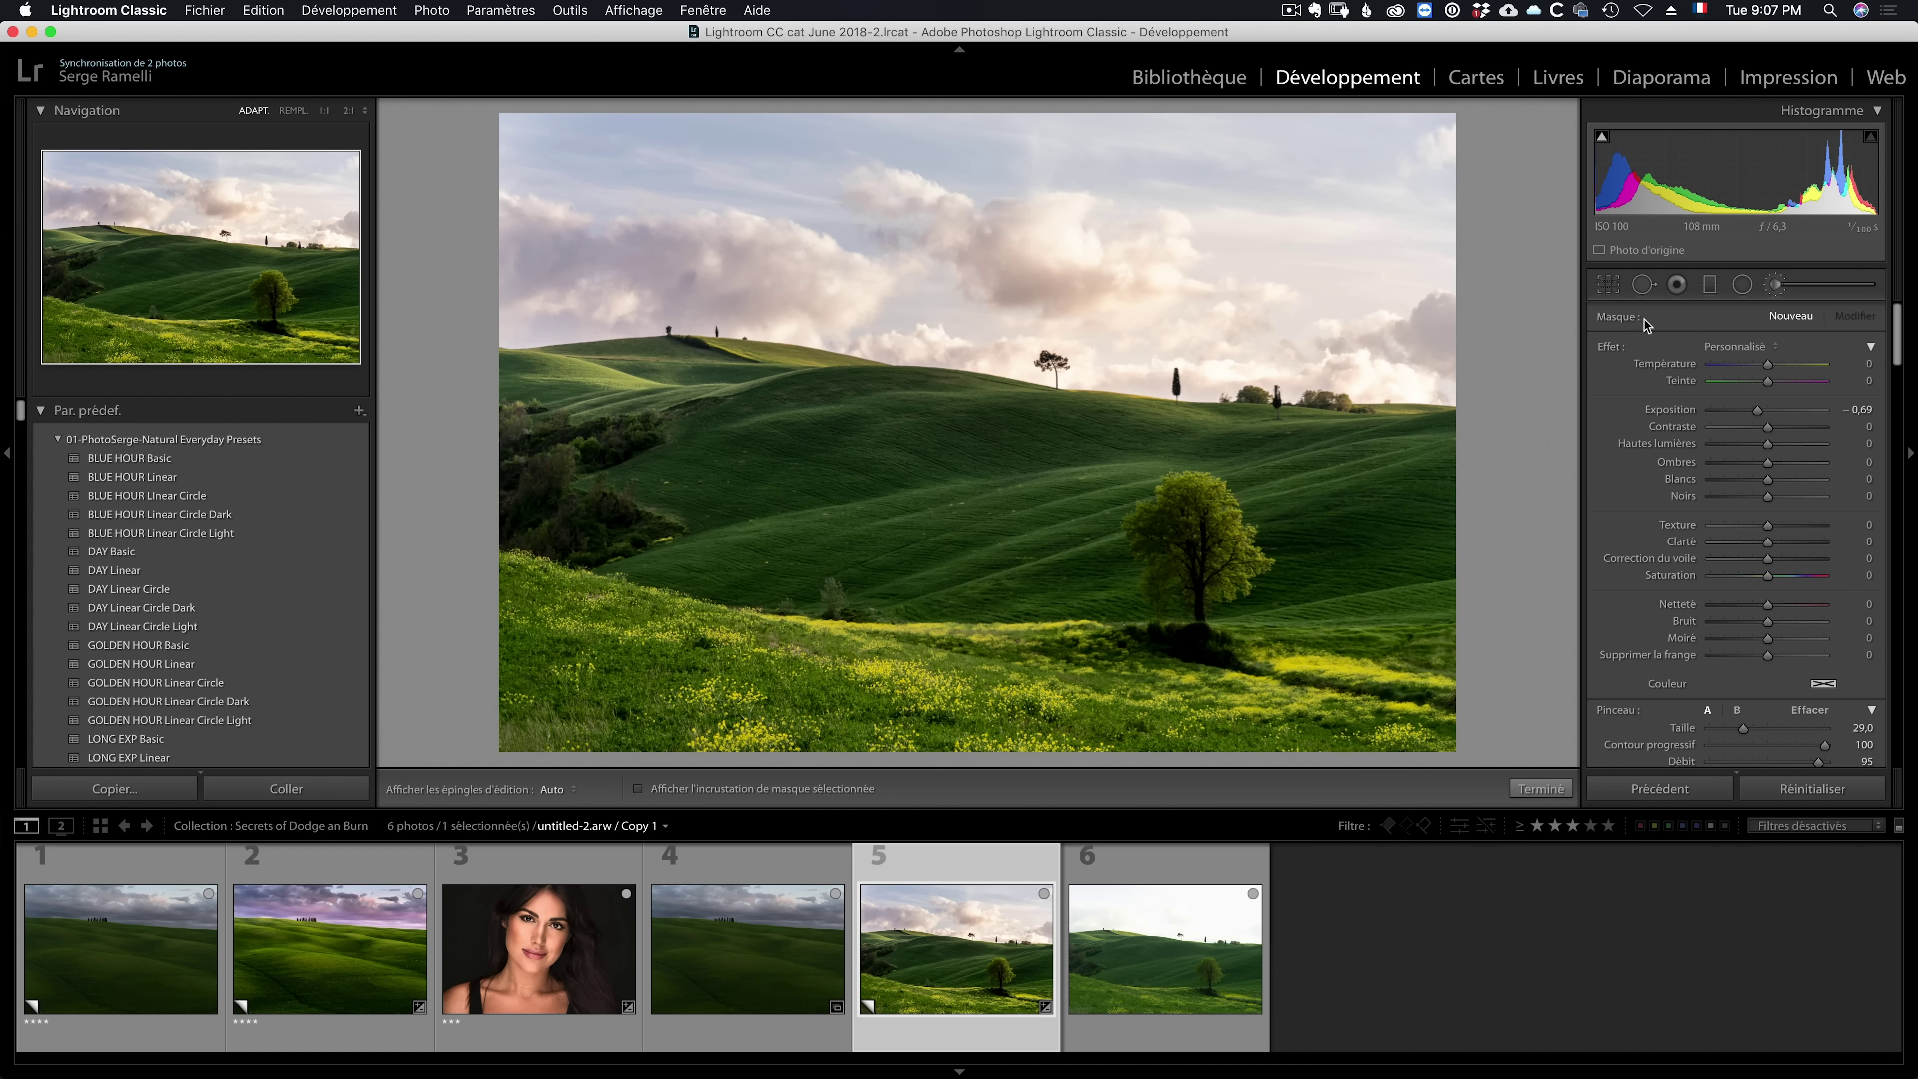
pyautogui.moveTo(1310, 162); pyautogui.dragTo(1366, 158)
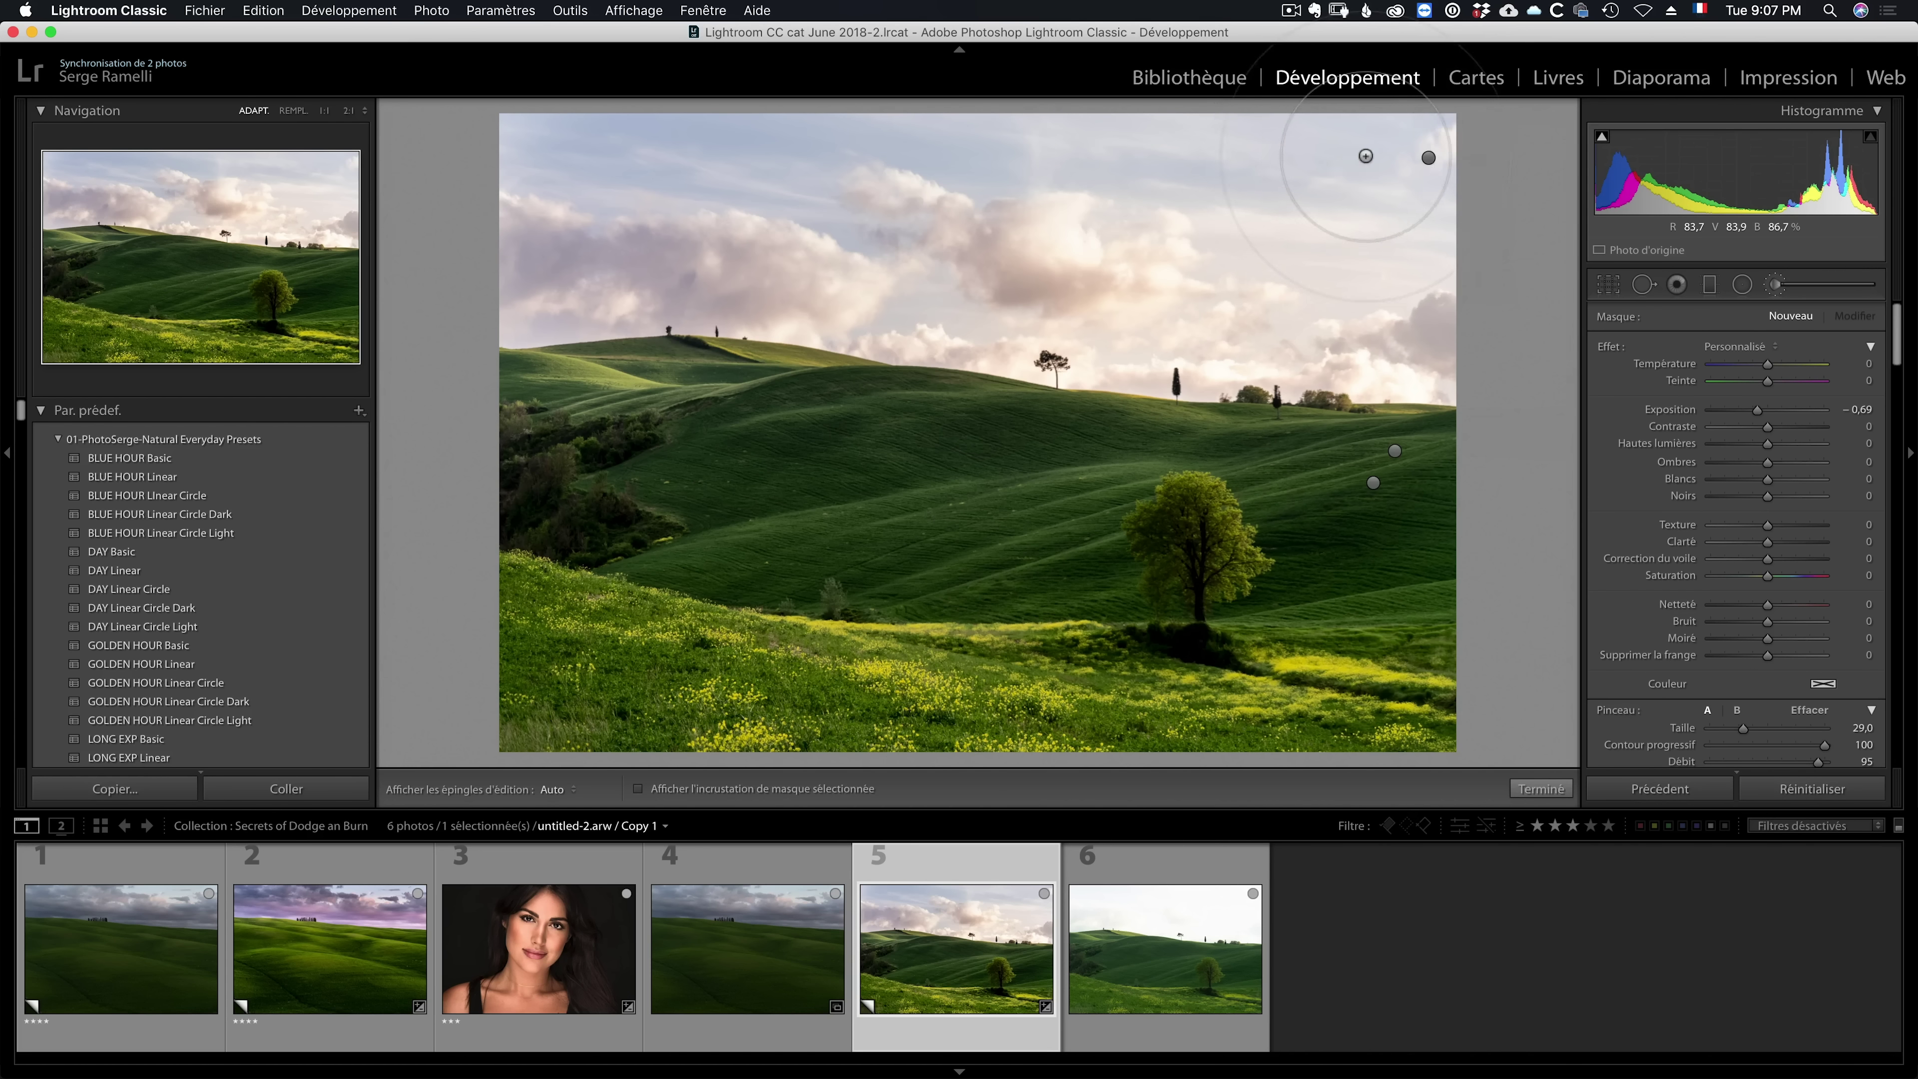
pyautogui.press('h')
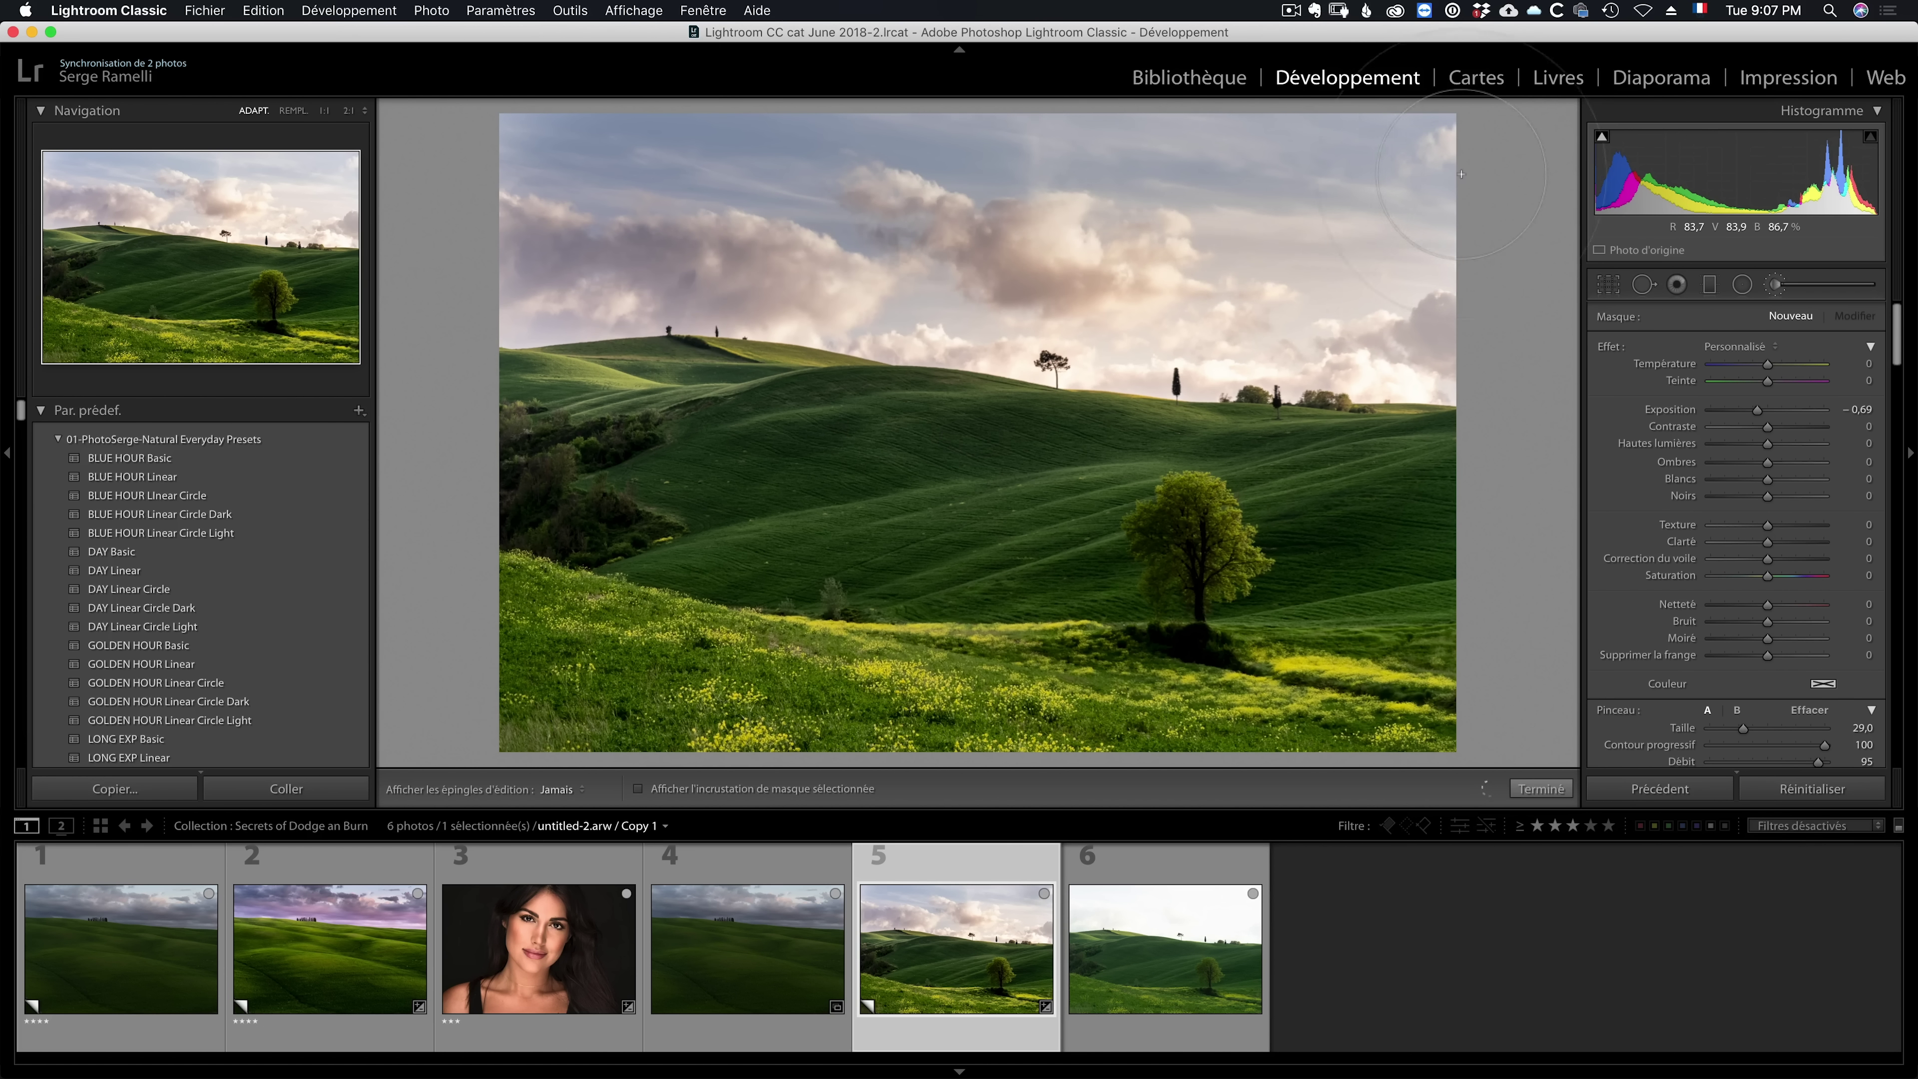
pyautogui.press('h')
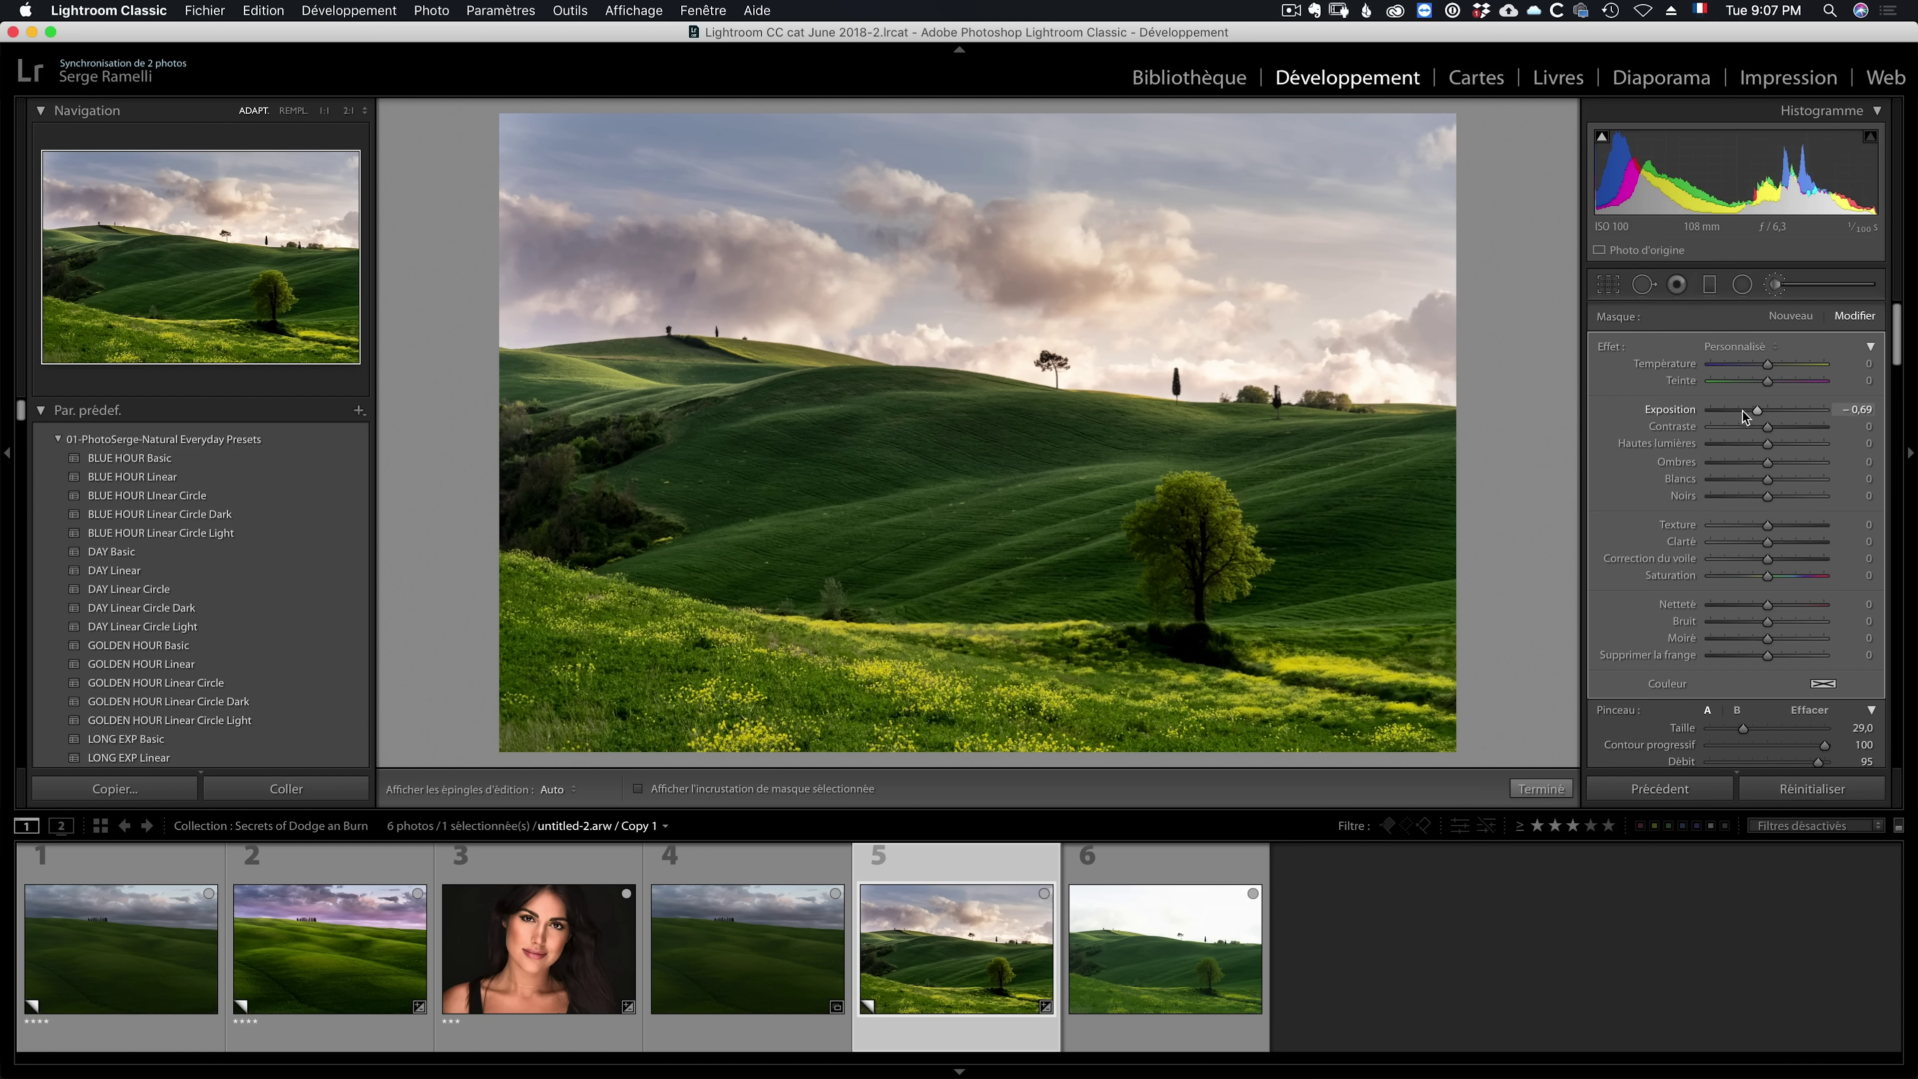
pyautogui.moveTo(1750, 412); pyautogui.dragTo(1754, 414)
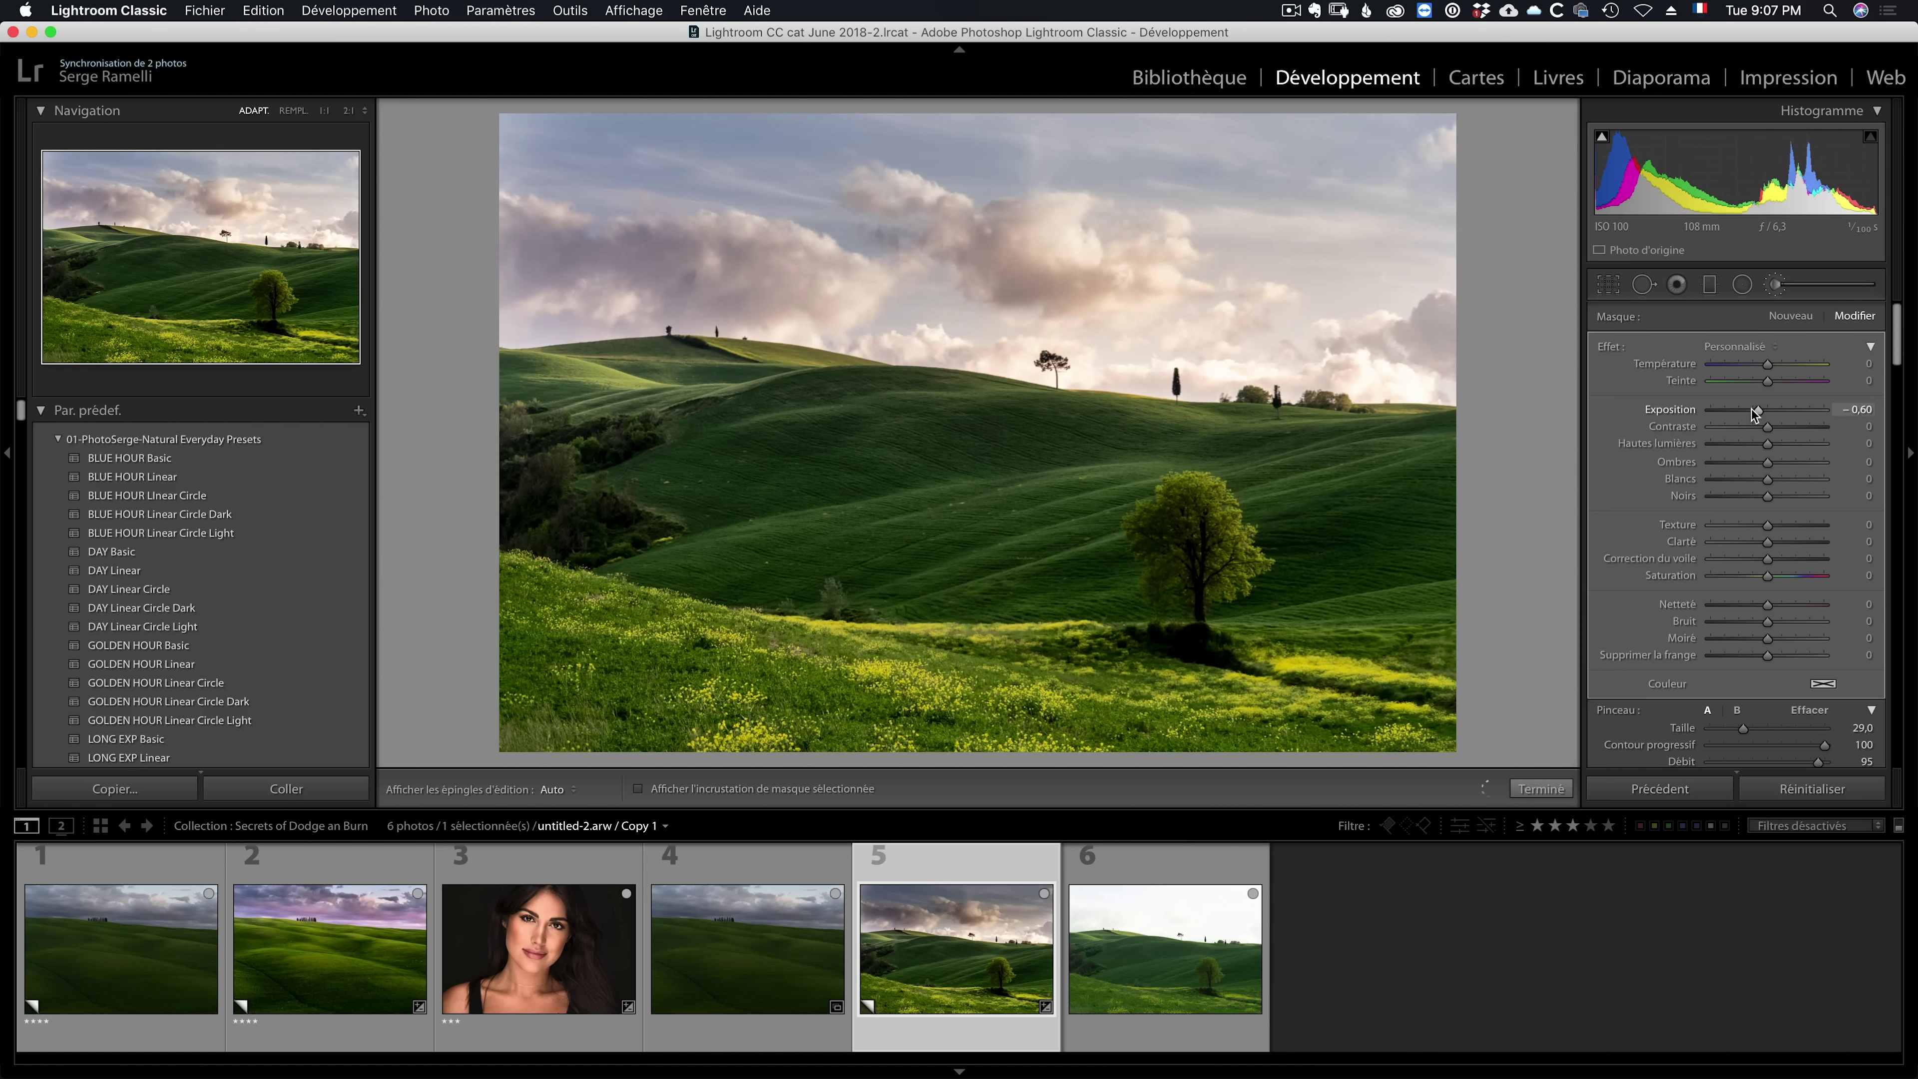
pyautogui.click(1541, 788)
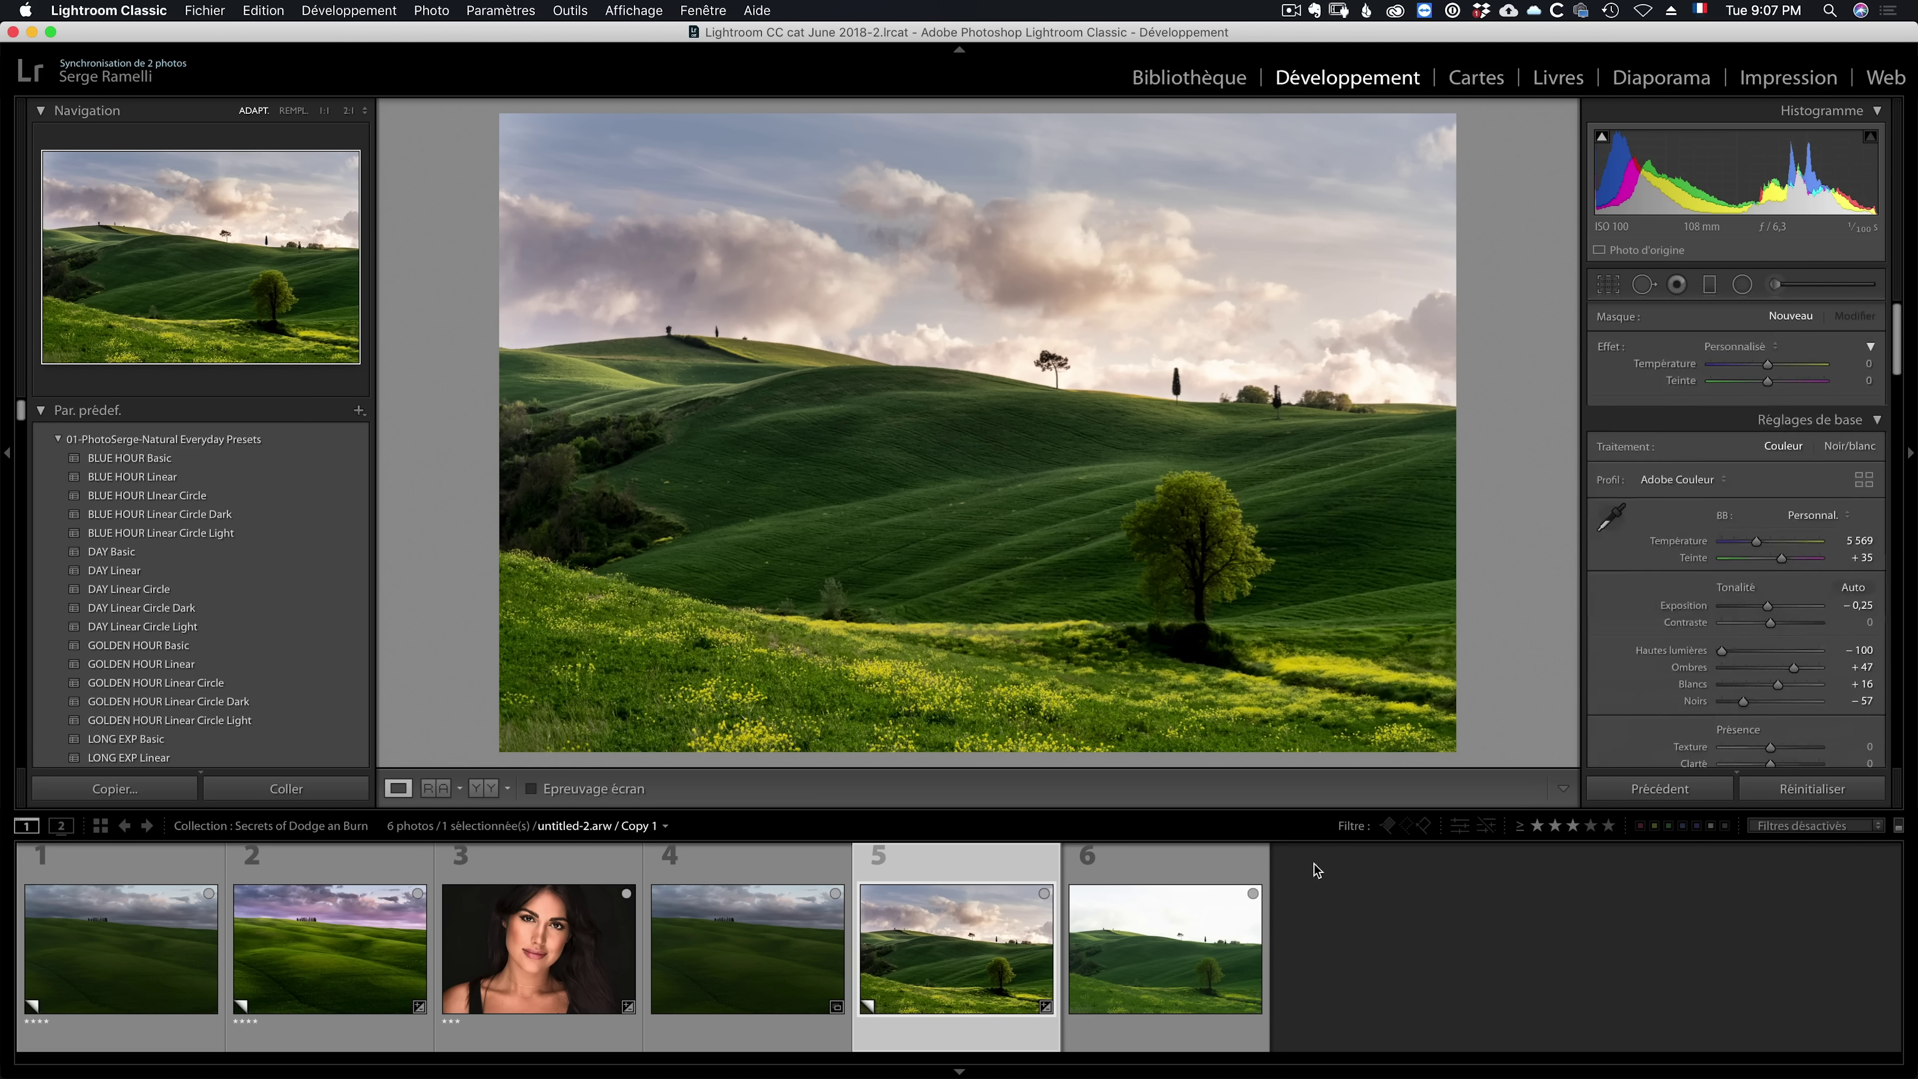
pyautogui.click(1206, 878)
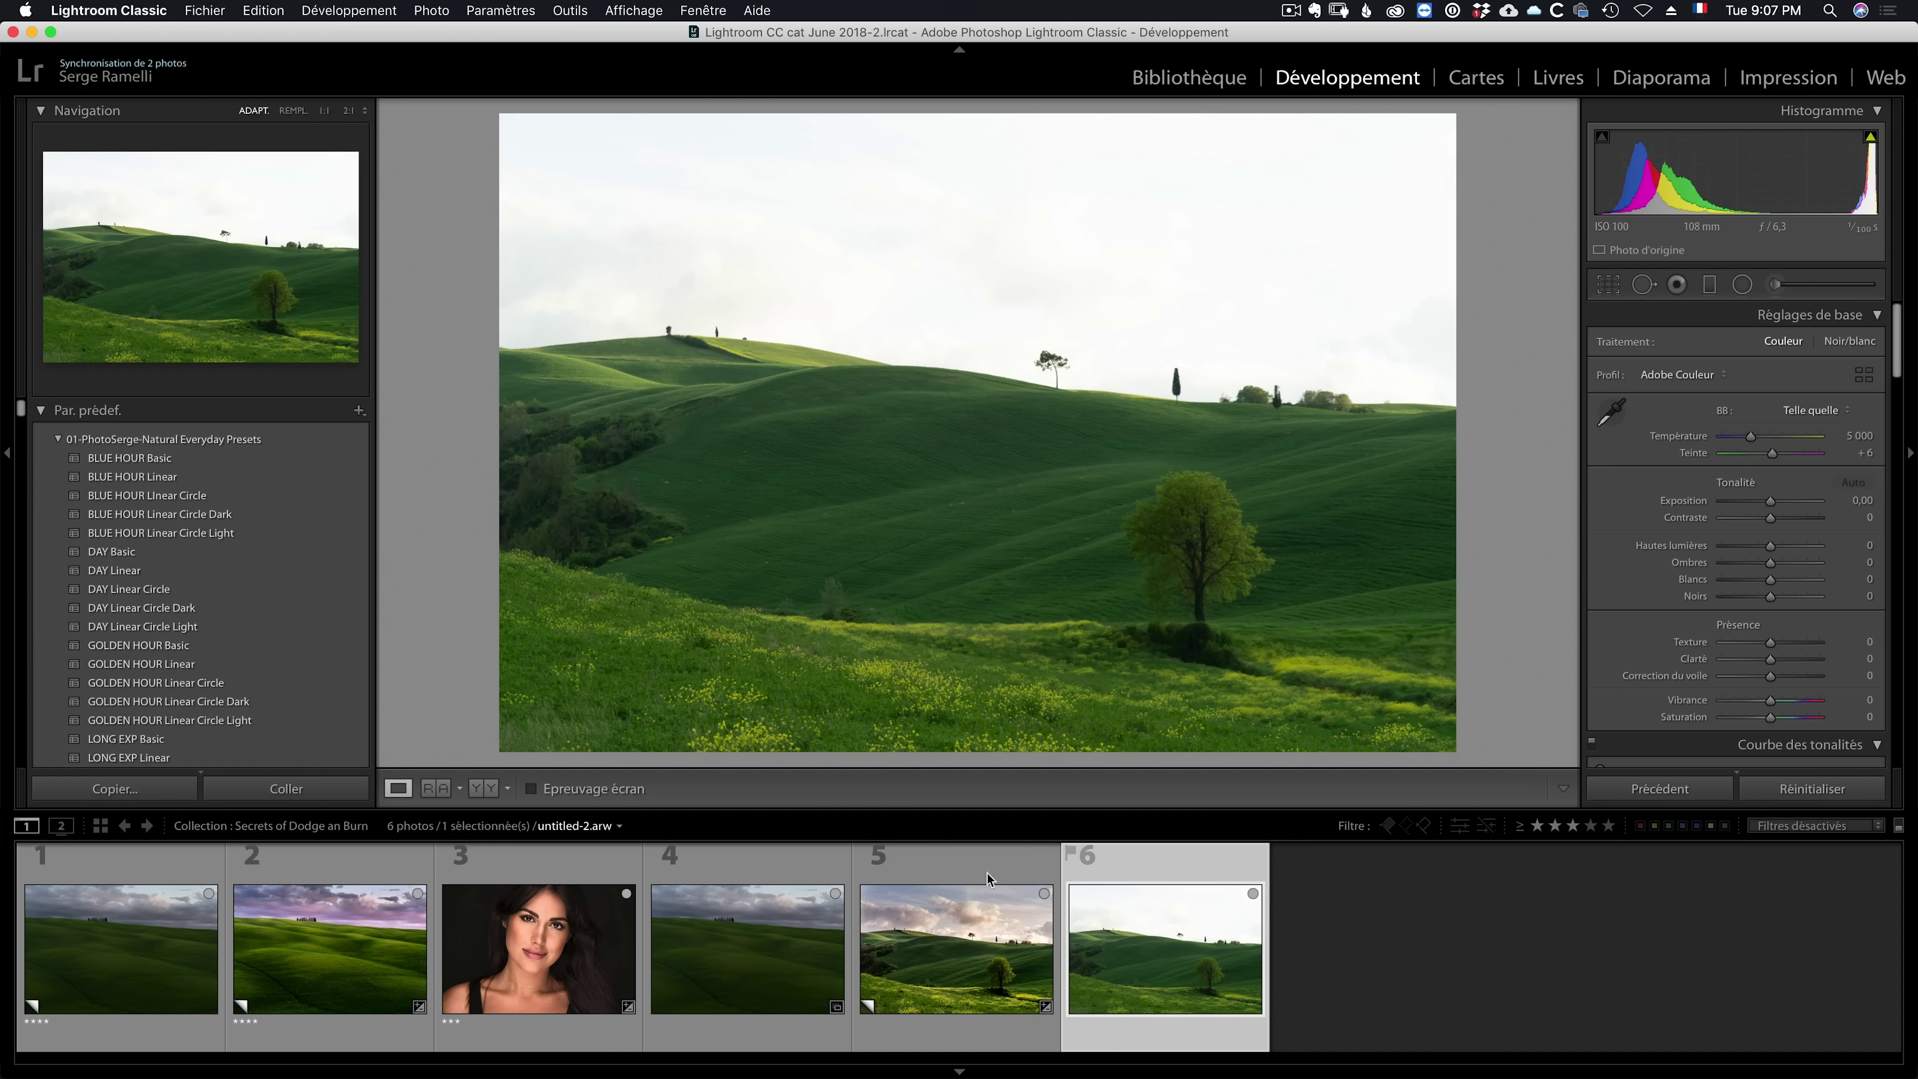
# Step: Return briefly to the lone-tree copy, then open the portrait untitled-36-Edit.tif for development
pyautogui.click(985, 873)
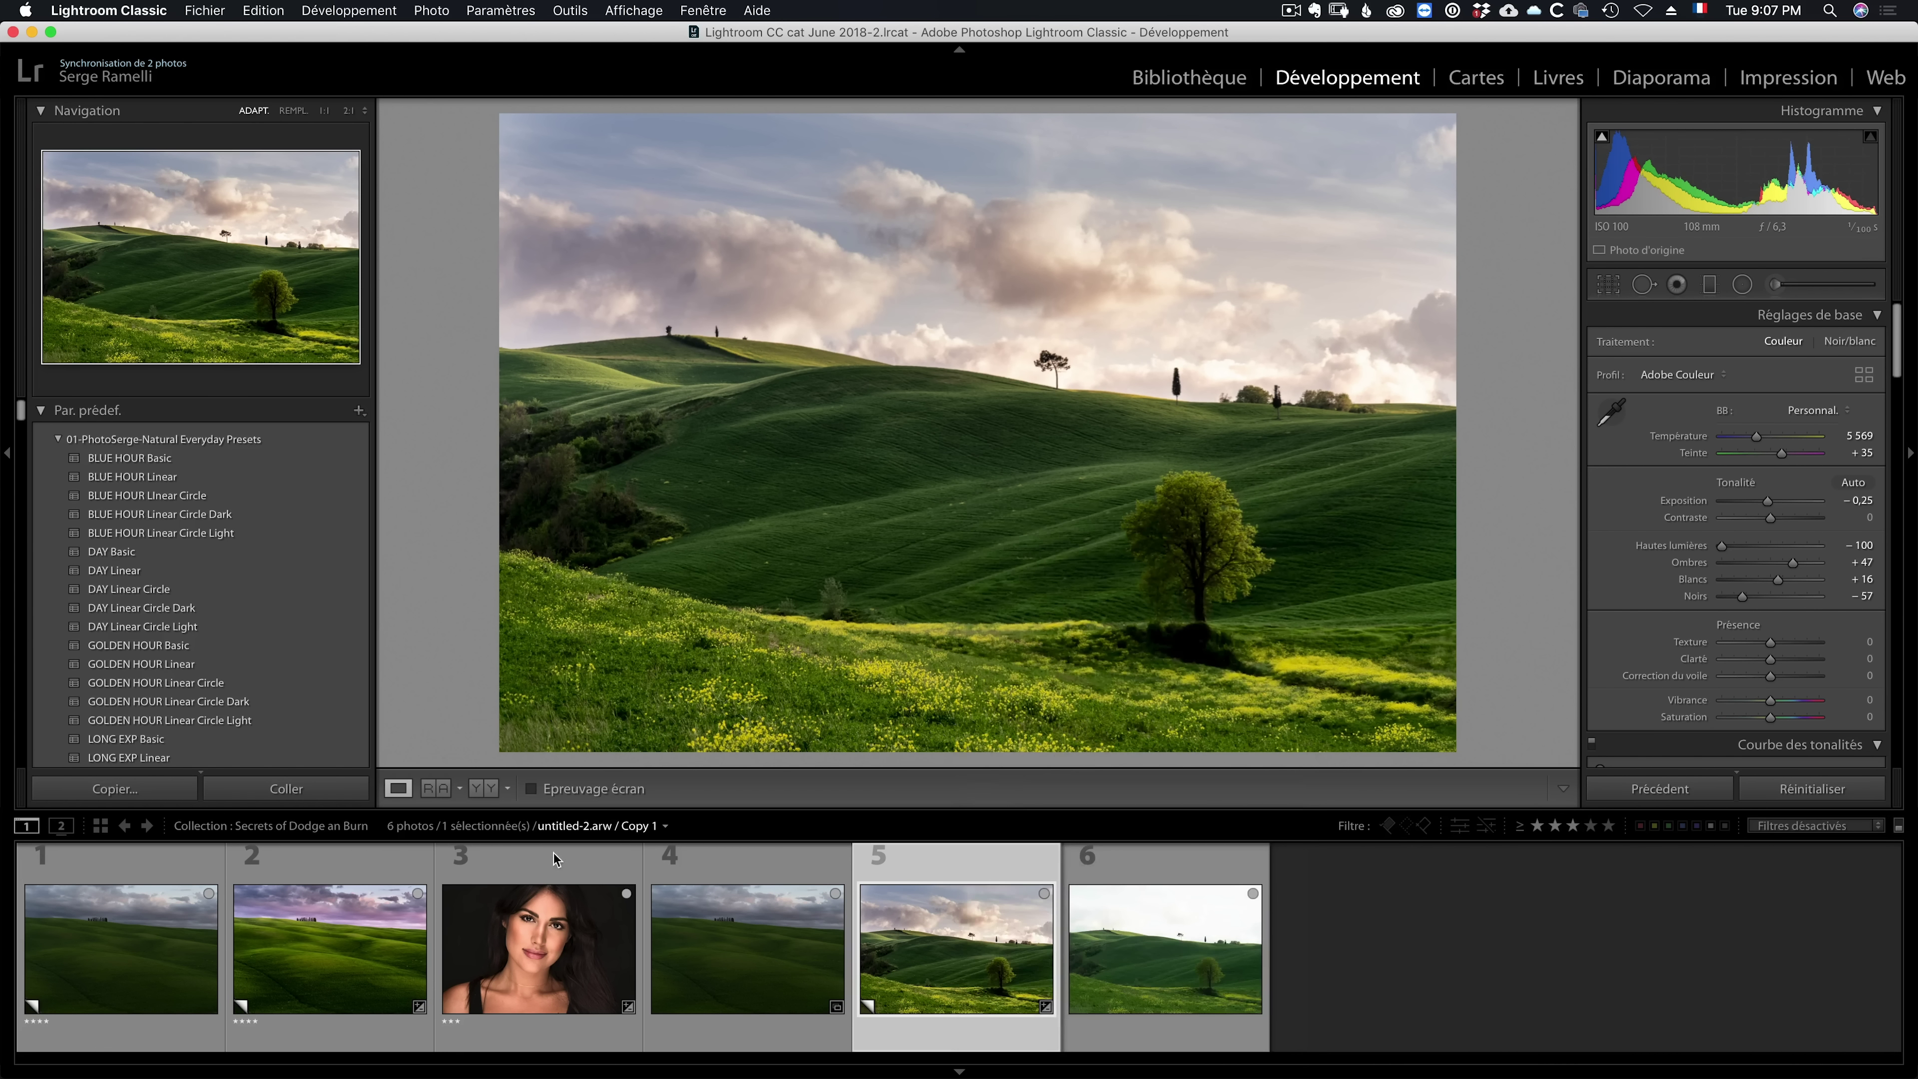
pyautogui.click(539, 877)
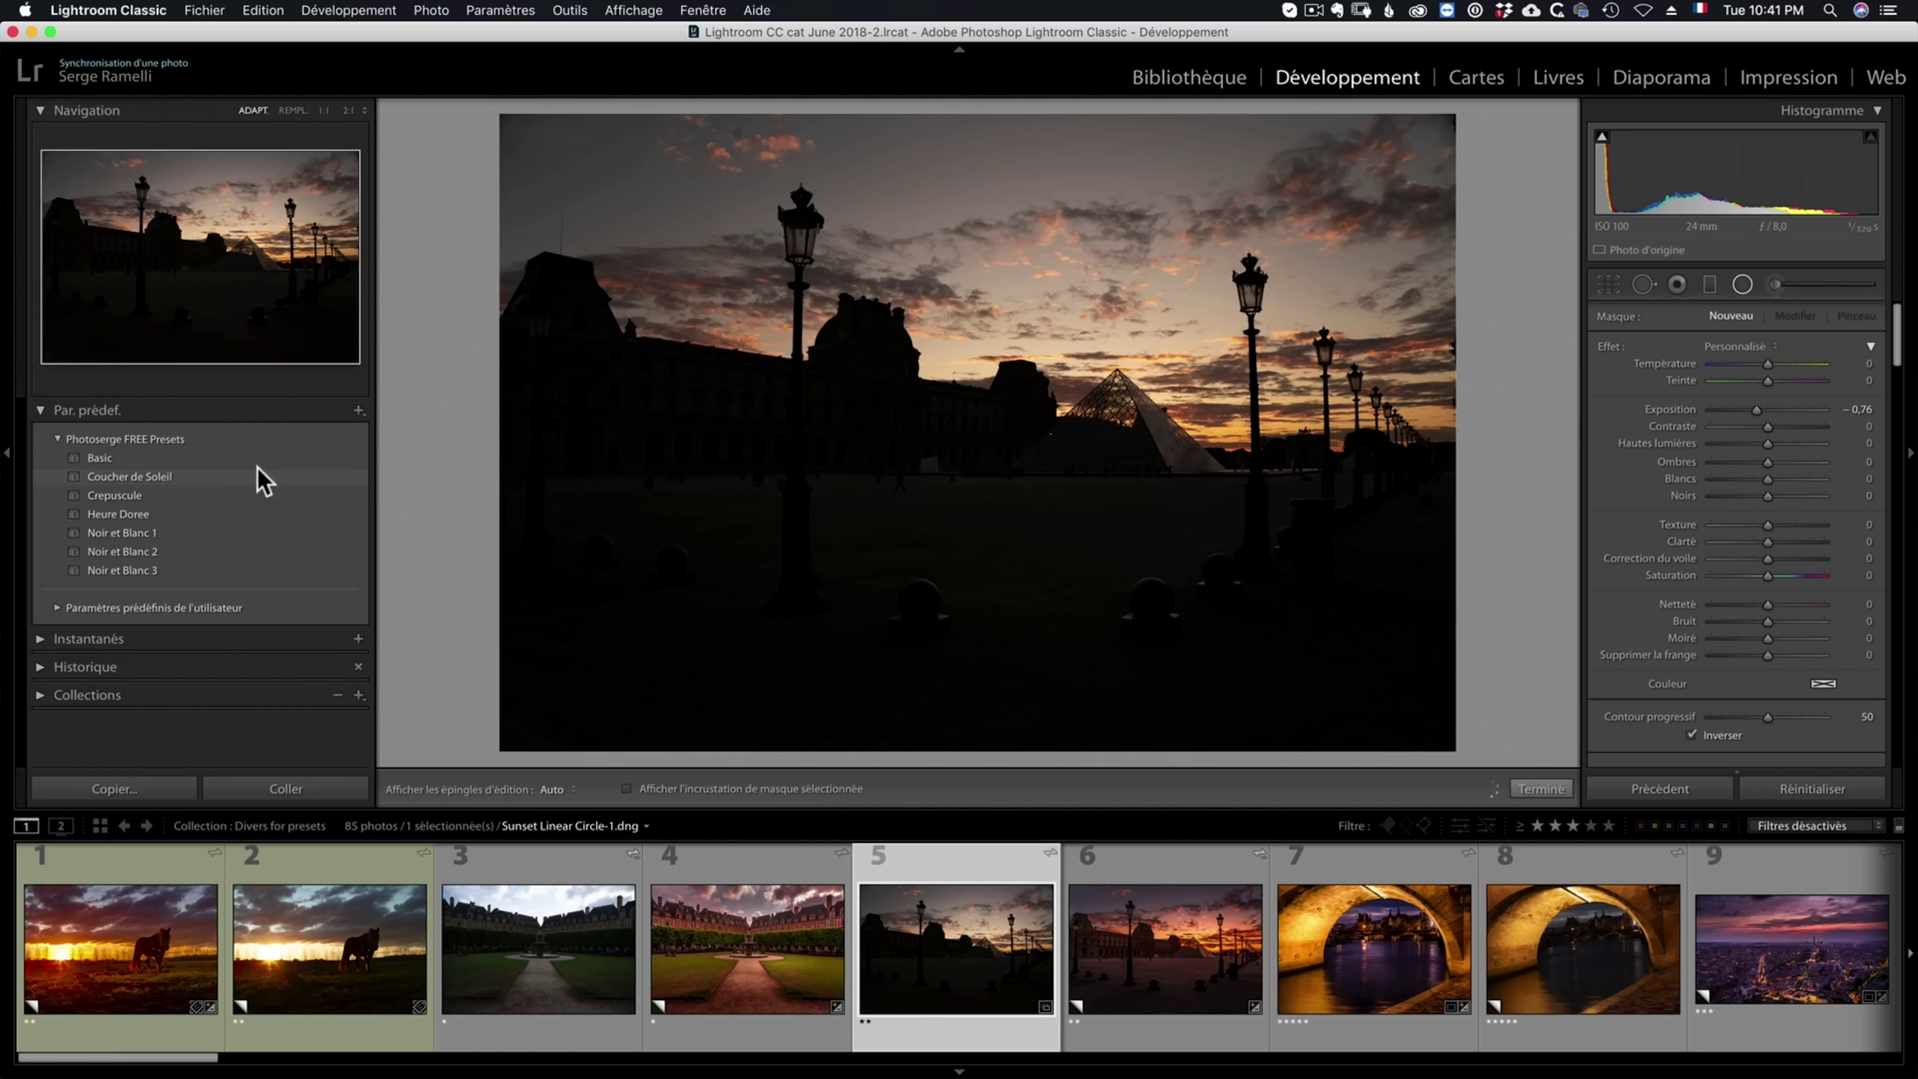
pyautogui.click(257, 475)
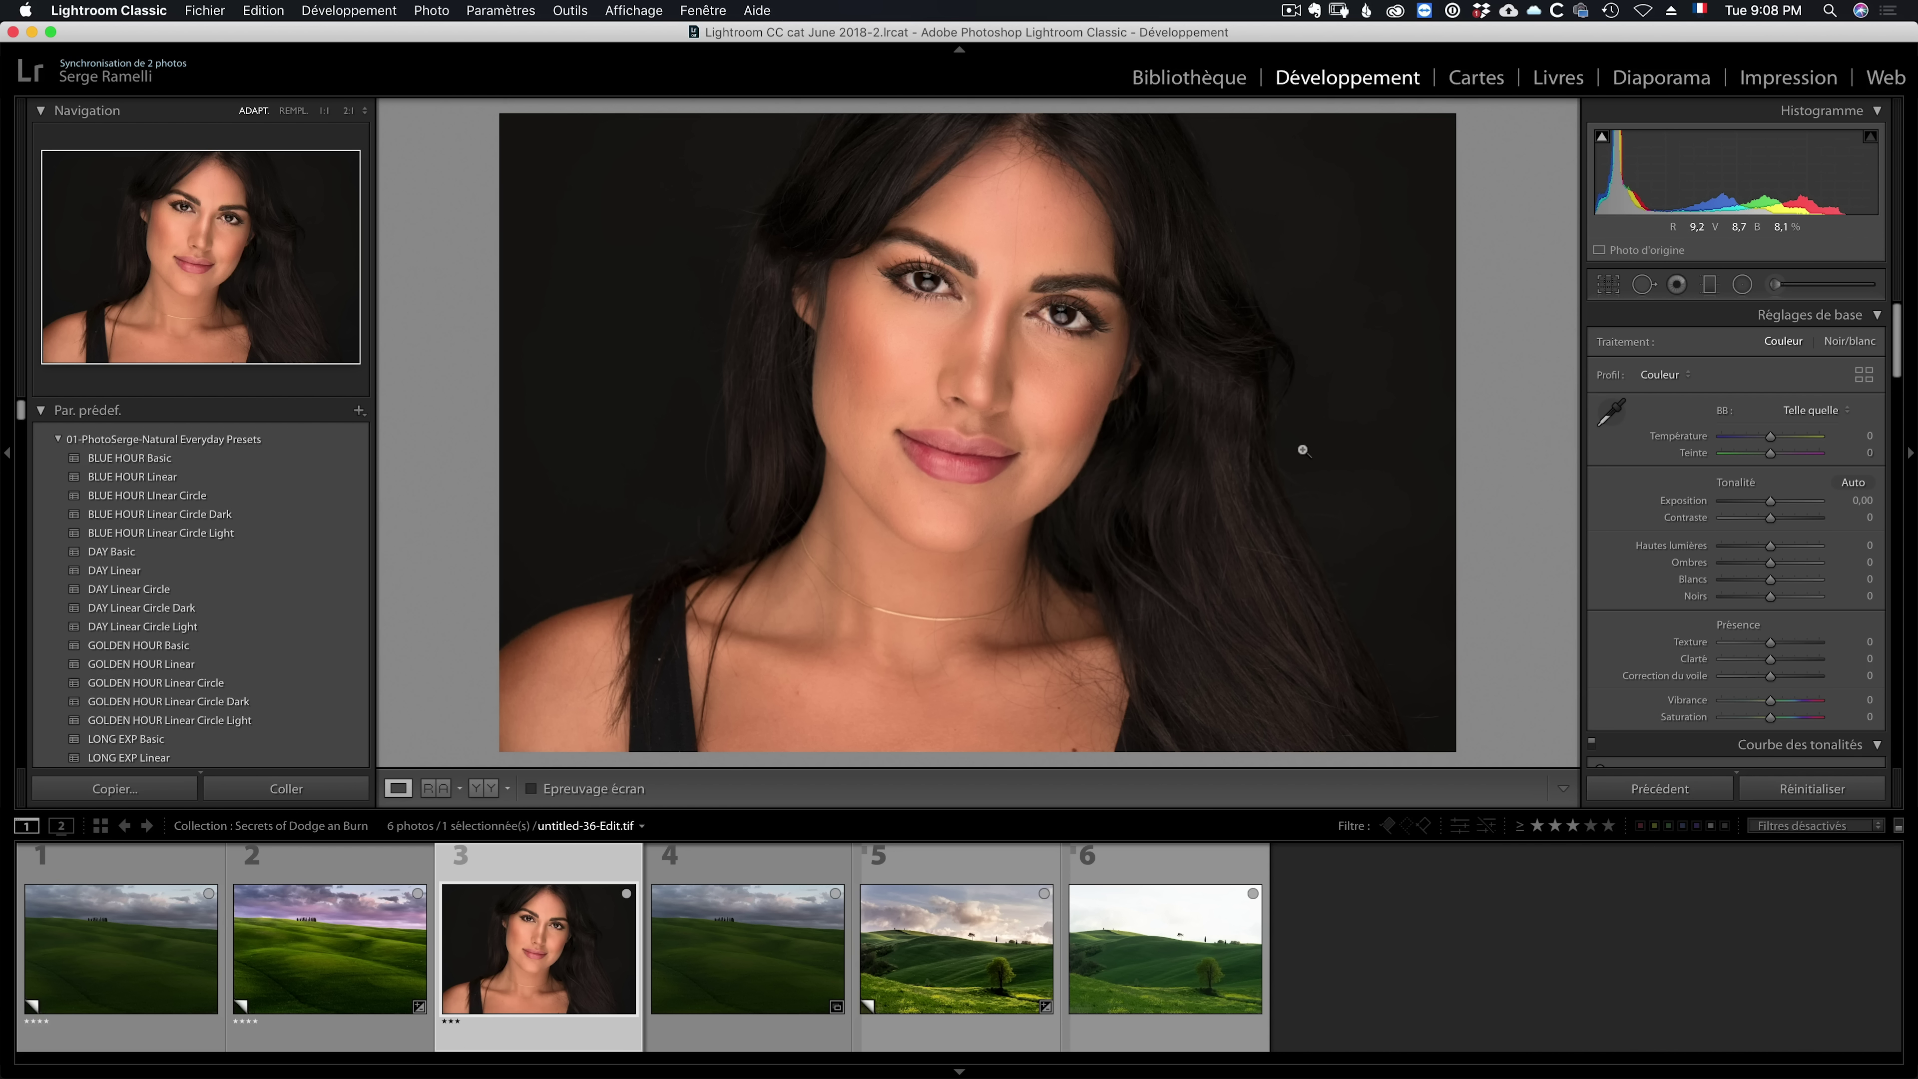
# Step: Paint a brightening brush over the portrait's forehead, eyes, face and chest
pyautogui.click(1776, 285)
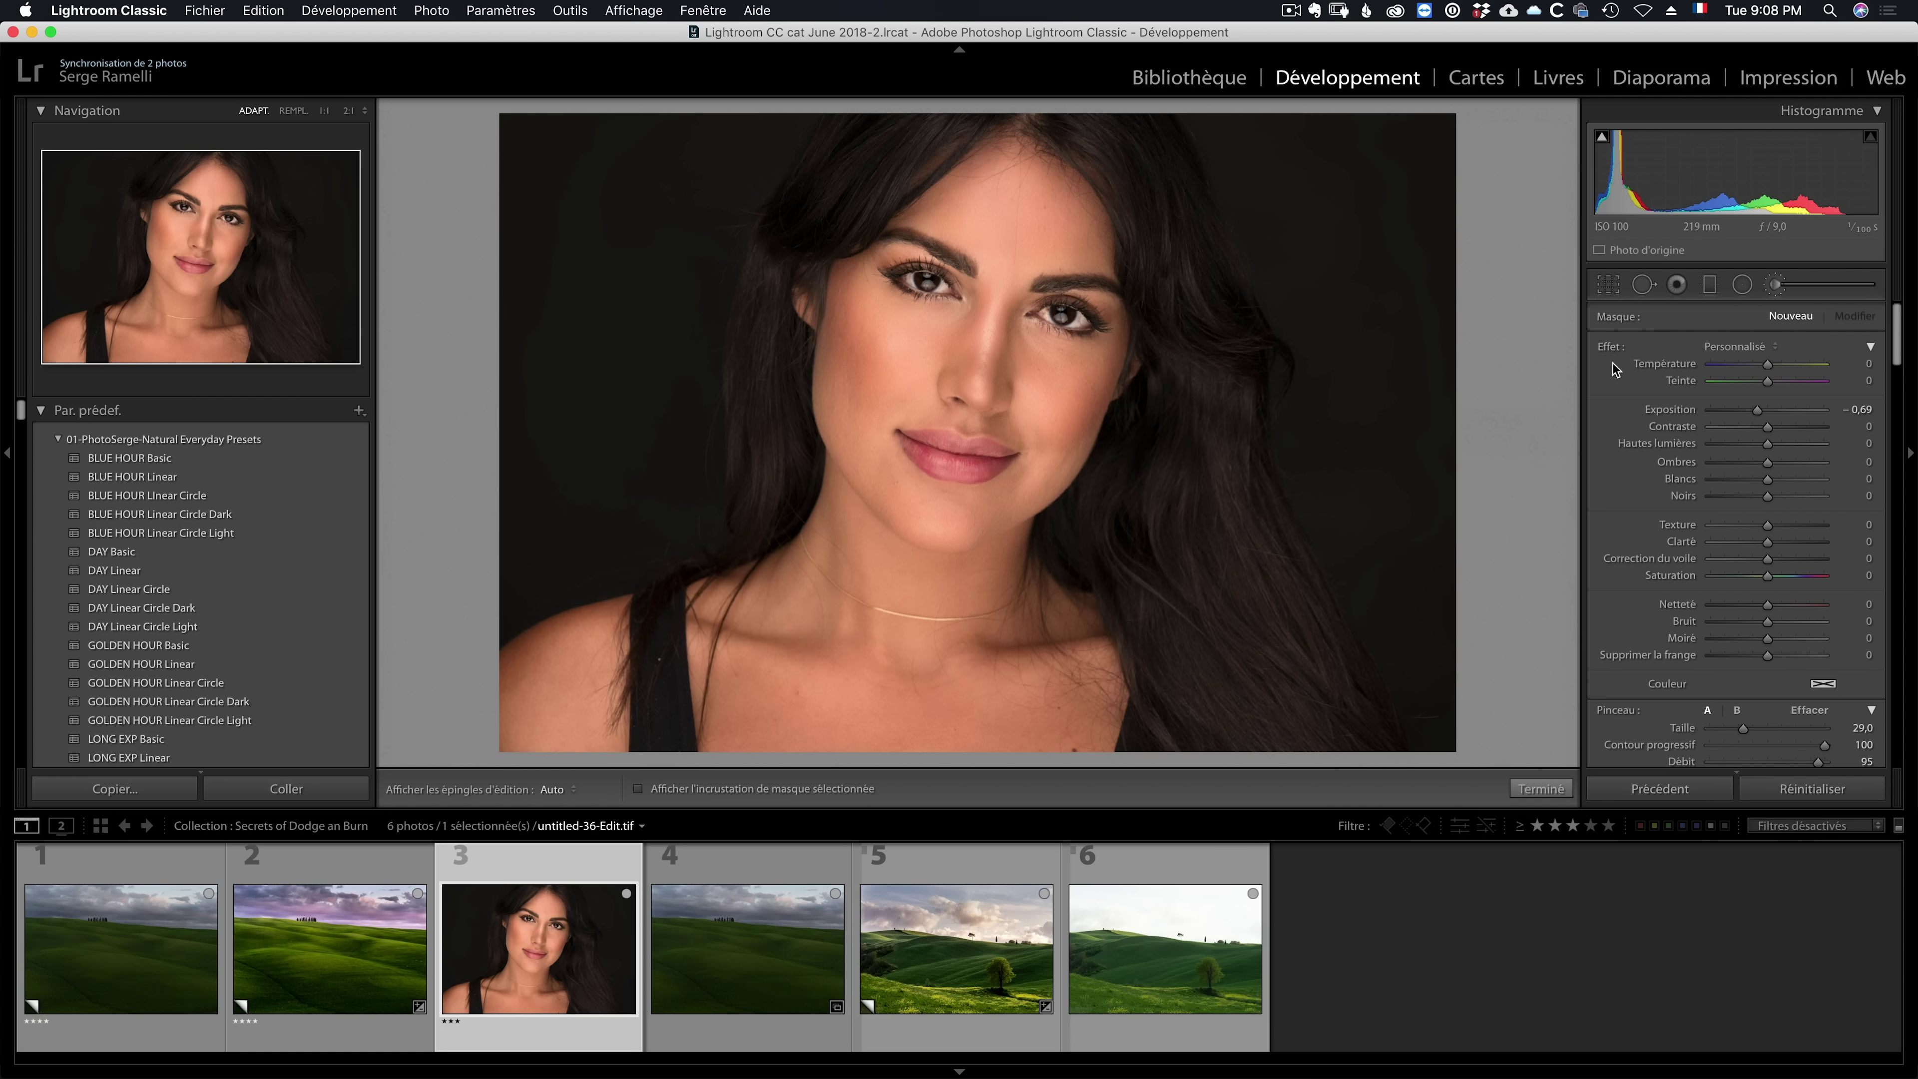
pyautogui.doubleClick(1767, 413)
pyautogui.moveTo(1072, 211)
pyautogui.mouseDown()
pyautogui.moveTo(936, 277)
pyautogui.moveTo(575, 702)
pyautogui.moveTo(1118, 665)
pyautogui.mouseUp()
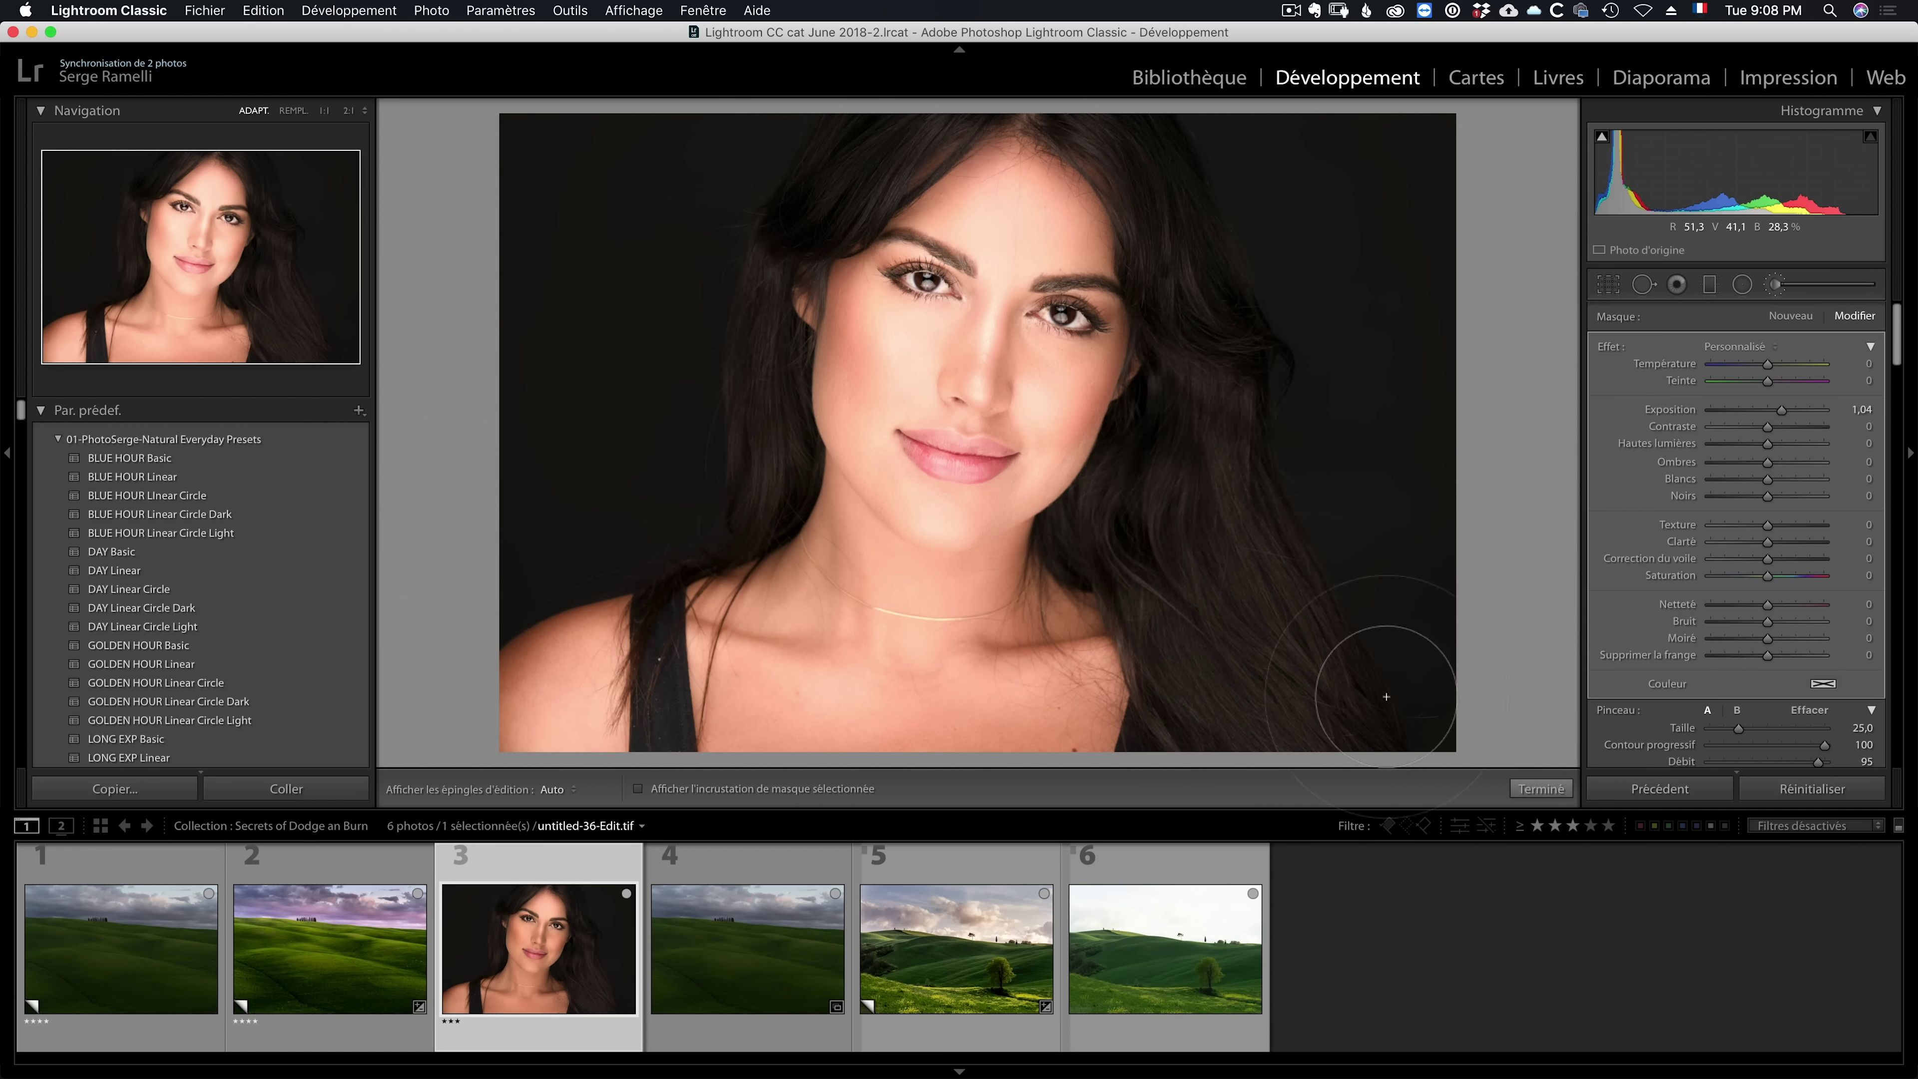
pyautogui.scroll(-3, 1831, 641)
pyautogui.scroll(-2, 1831, 641)
# Step: Limit the brightening brush to a 92/100 luminance range and reduce its exposure to +0.75
pyautogui.click(1835, 635)
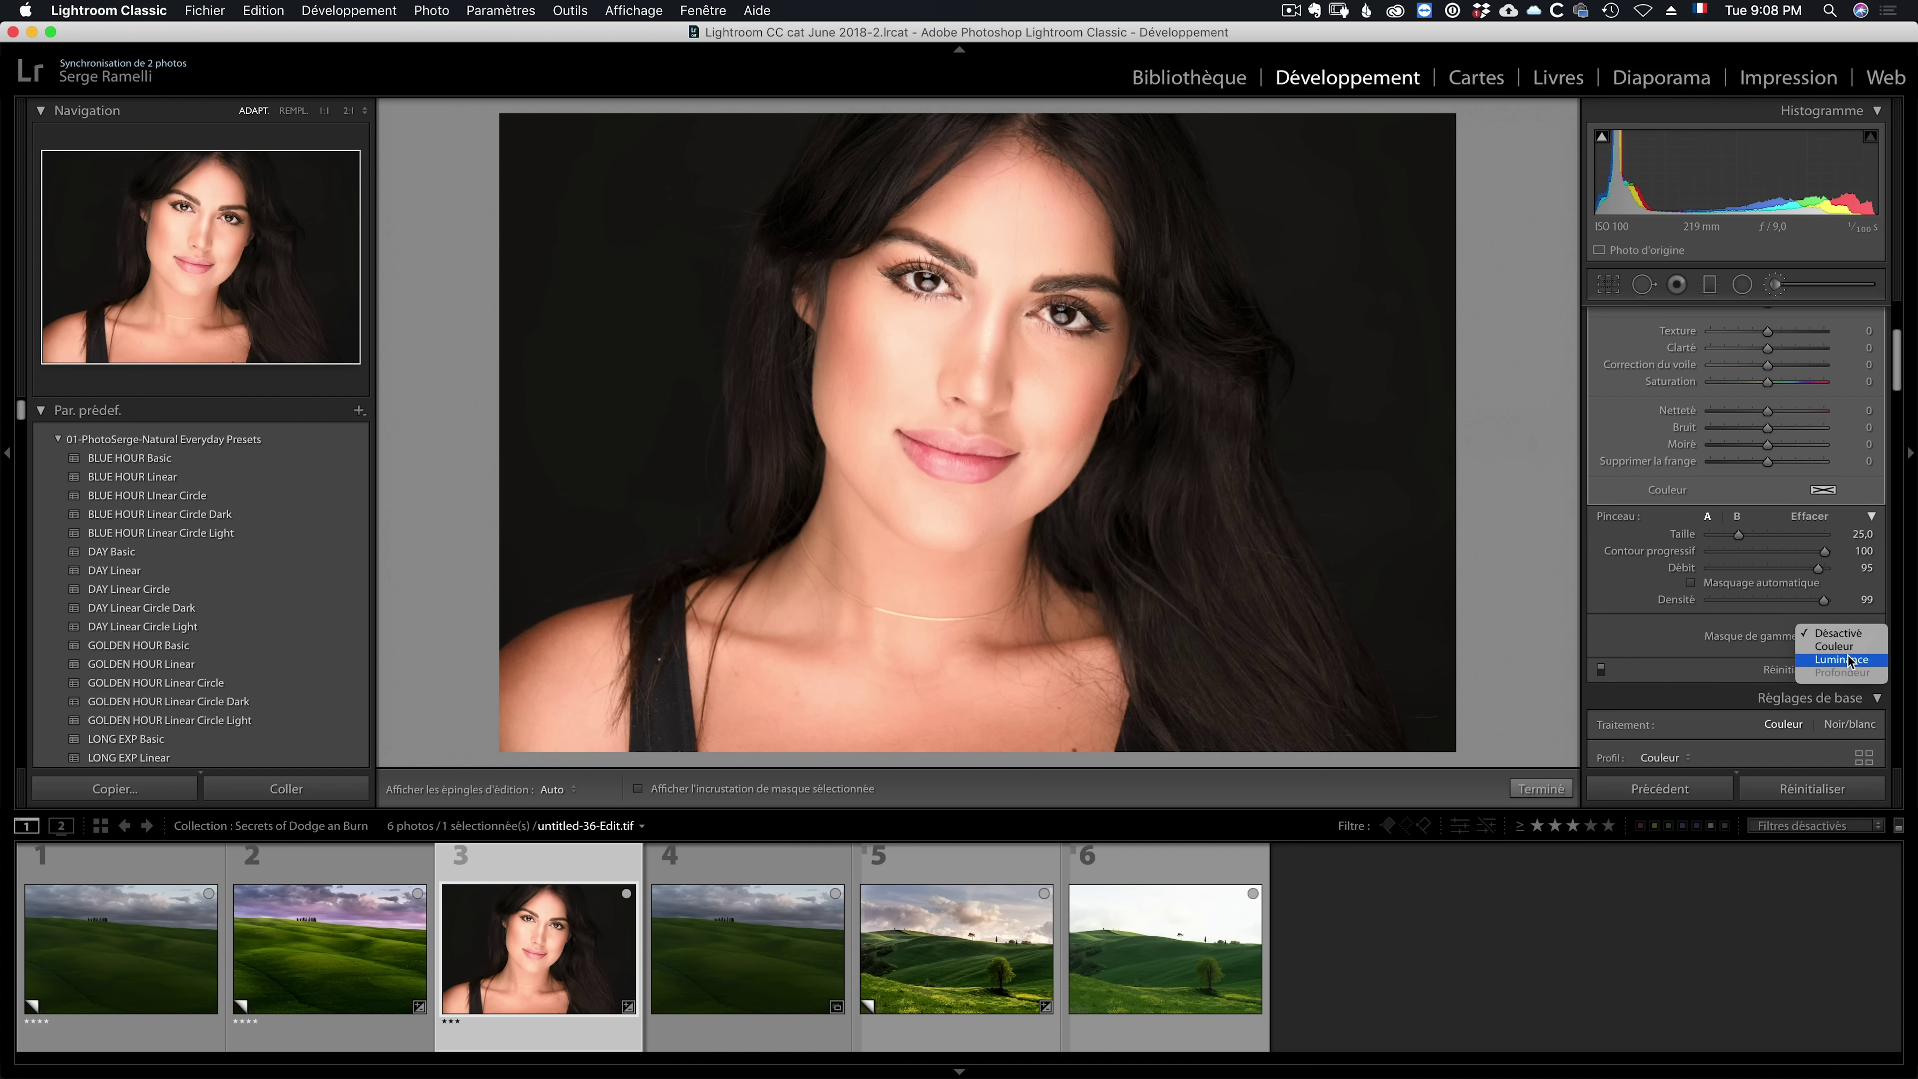
pyautogui.click(1843, 659)
pyautogui.moveTo(1709, 689); pyautogui.dragTo(1814, 688)
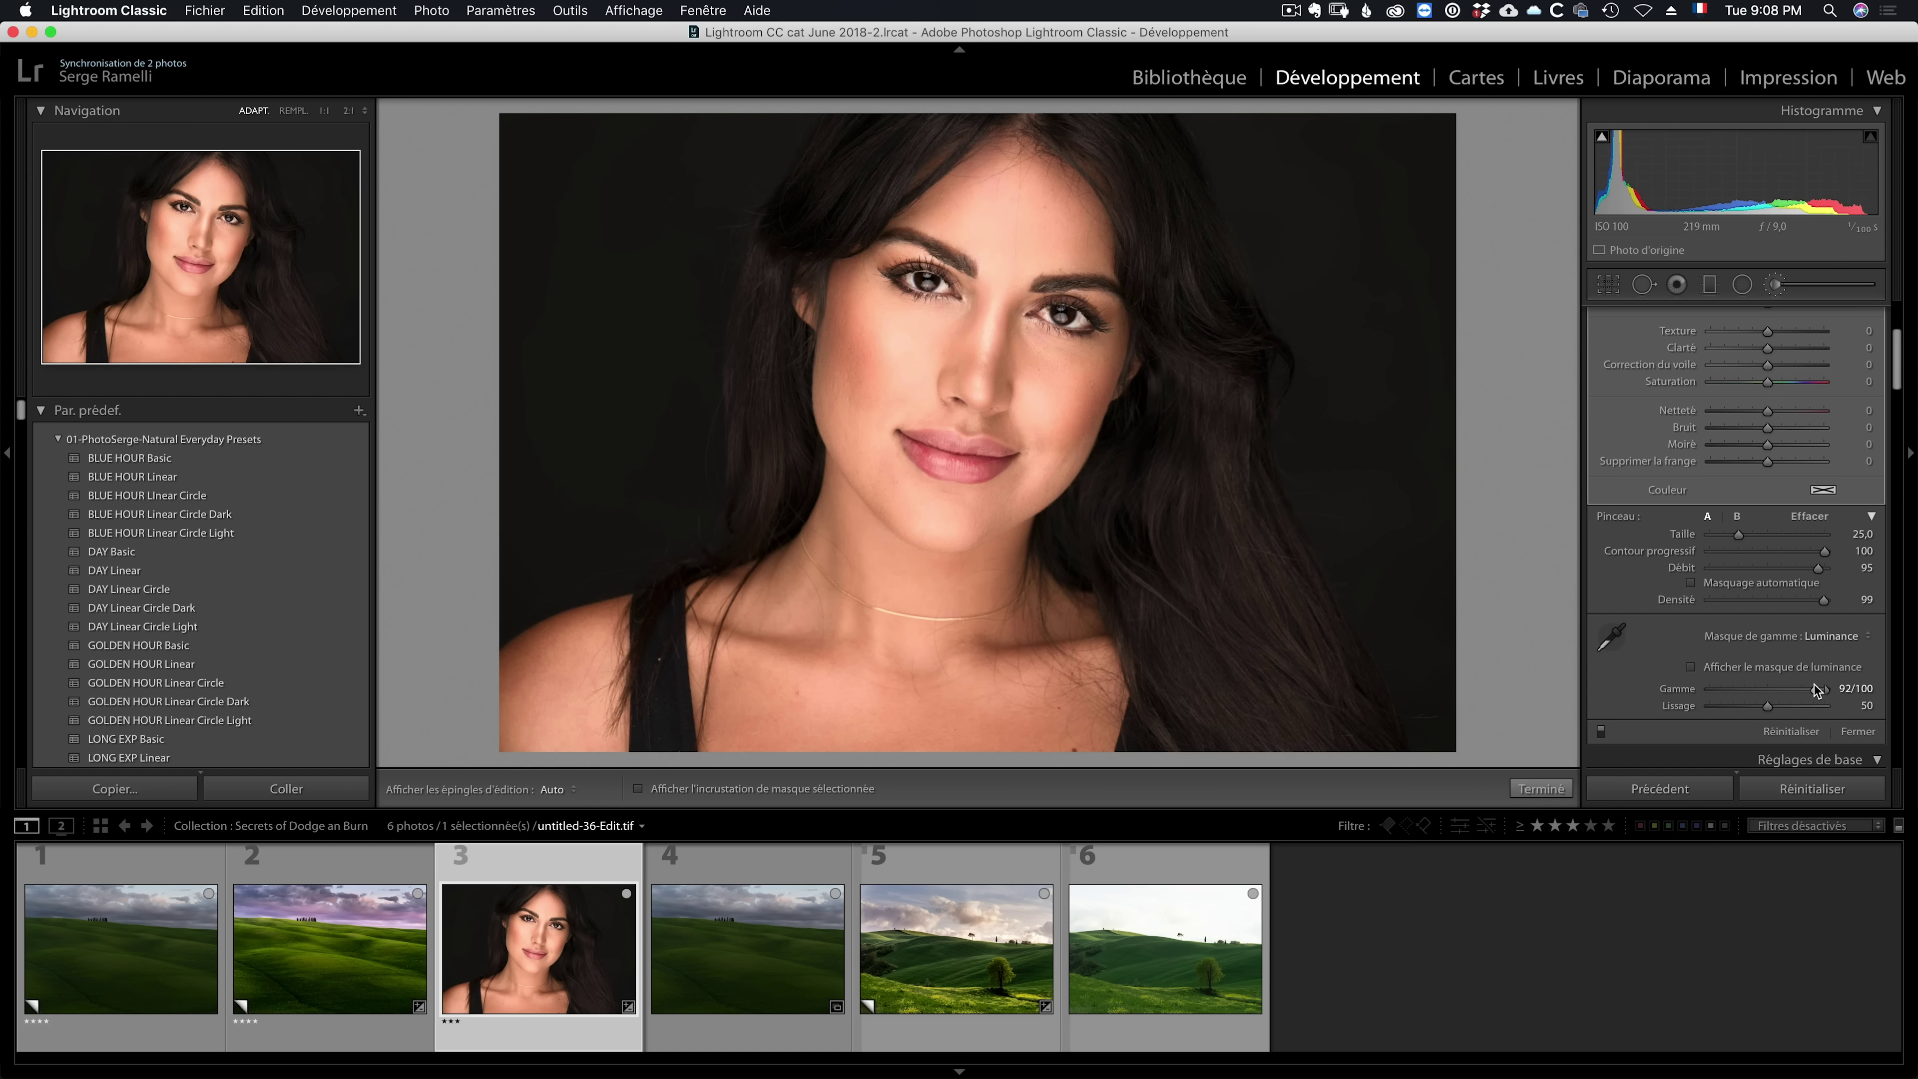
pyautogui.scroll(5, 1806, 393)
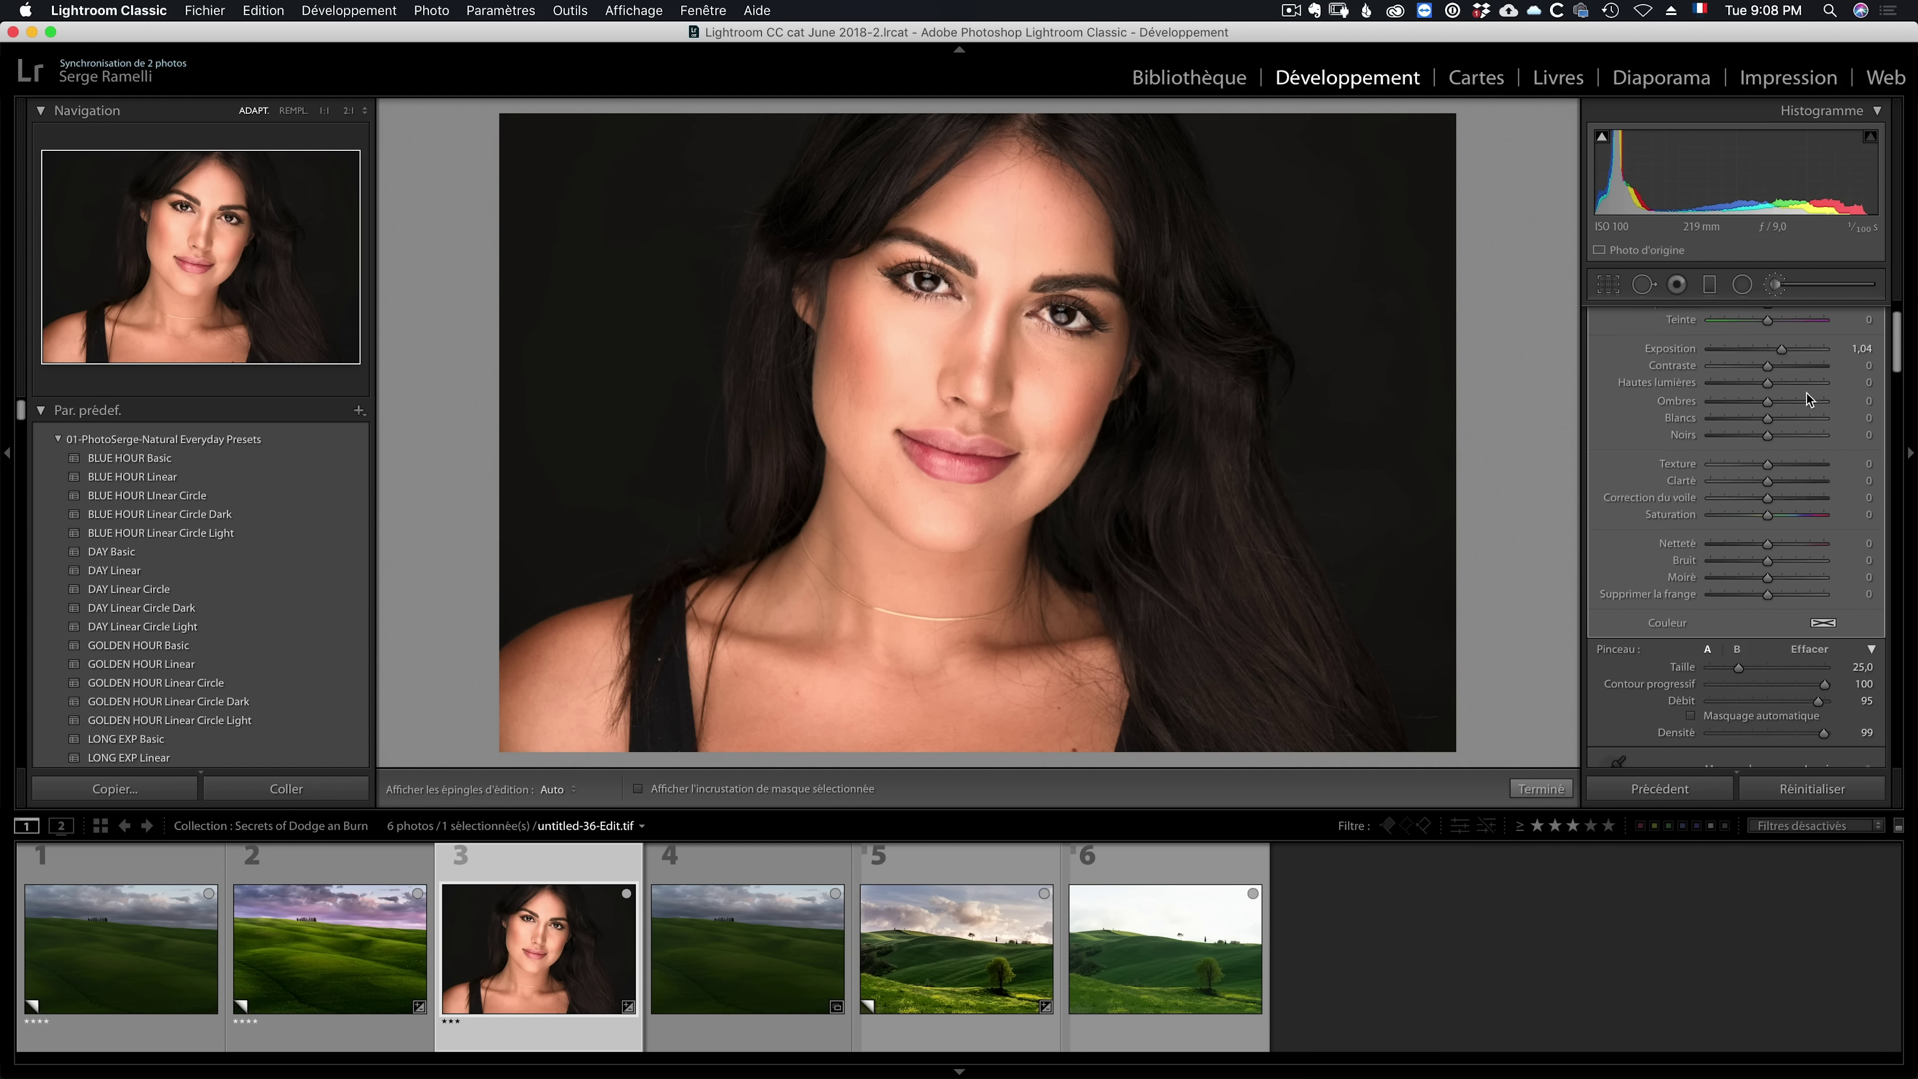
pyautogui.moveTo(1783, 409); pyautogui.dragTo(1778, 410)
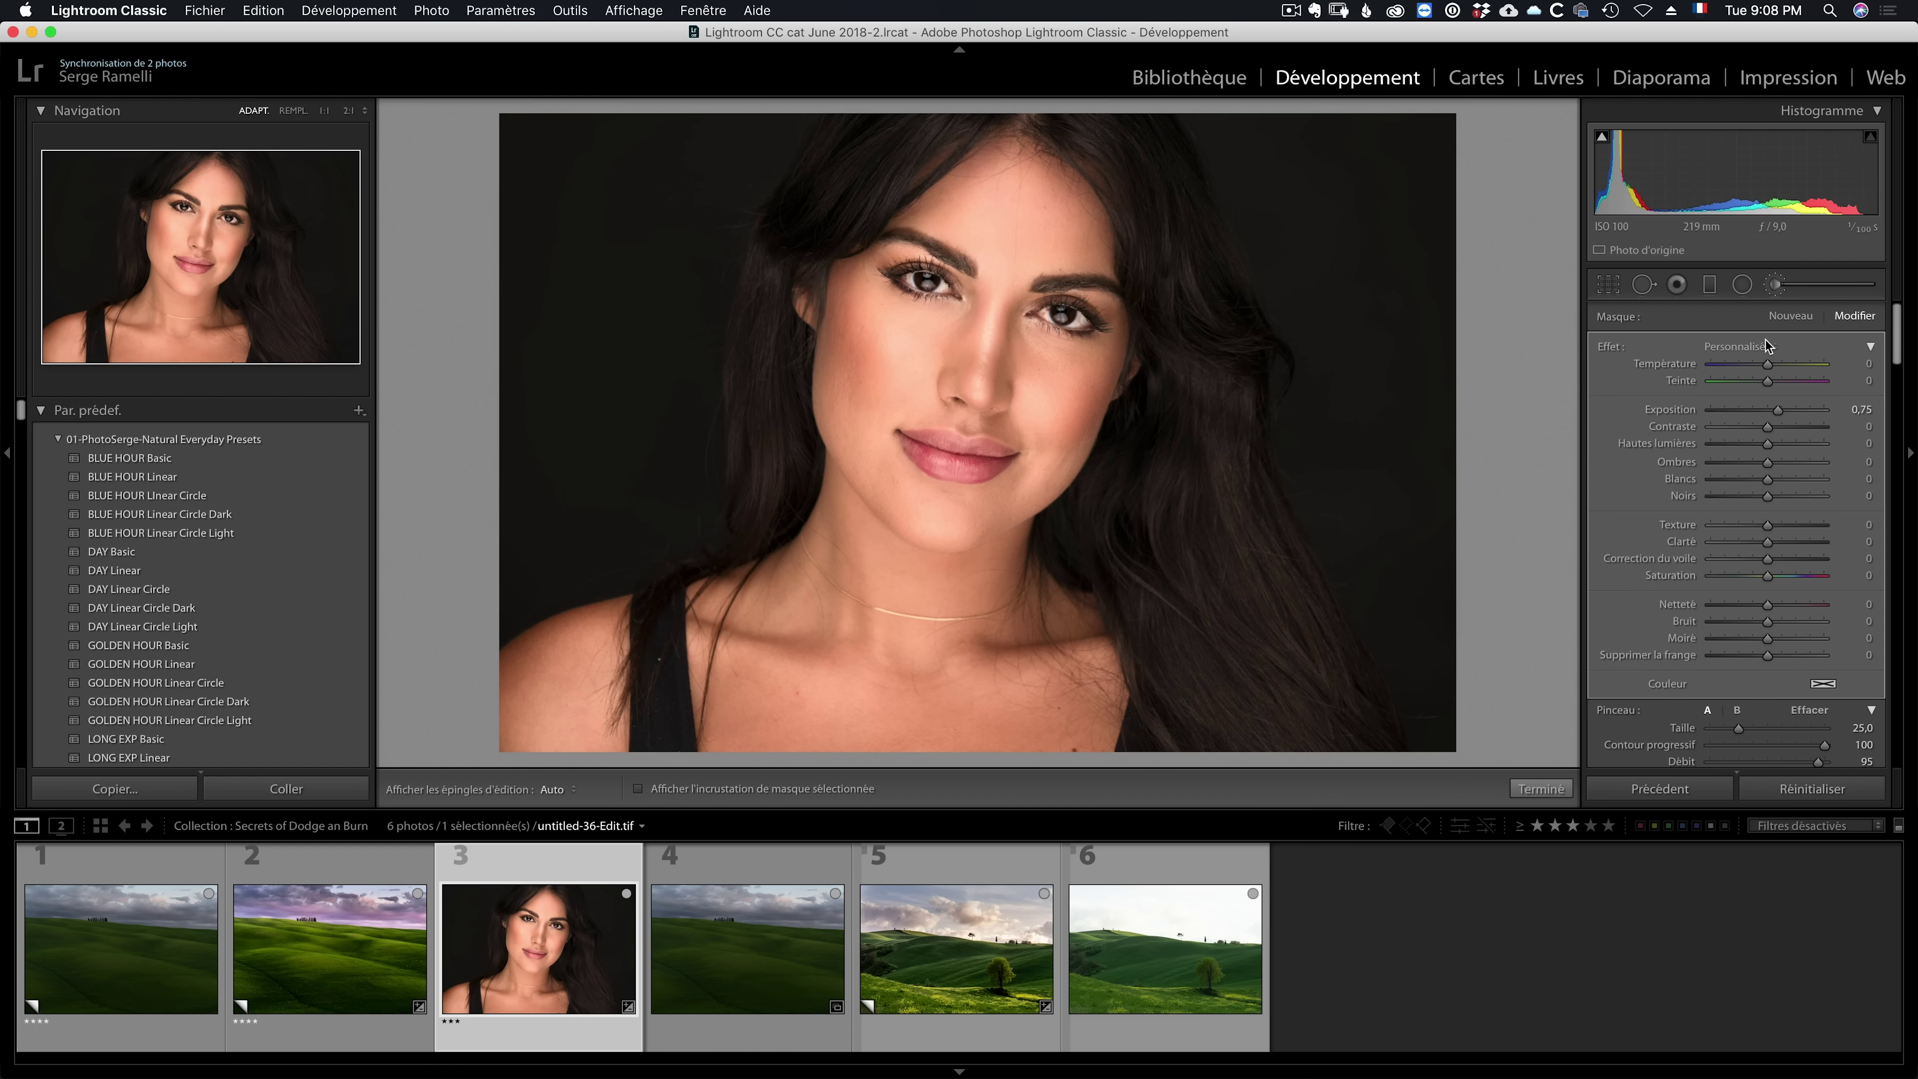
pyautogui.click(1791, 320)
# Step: Paint a new darkening brush at about -0.92 exposure over areas of the face
pyautogui.moveTo(1778, 409); pyautogui.dragTo(1757, 409)
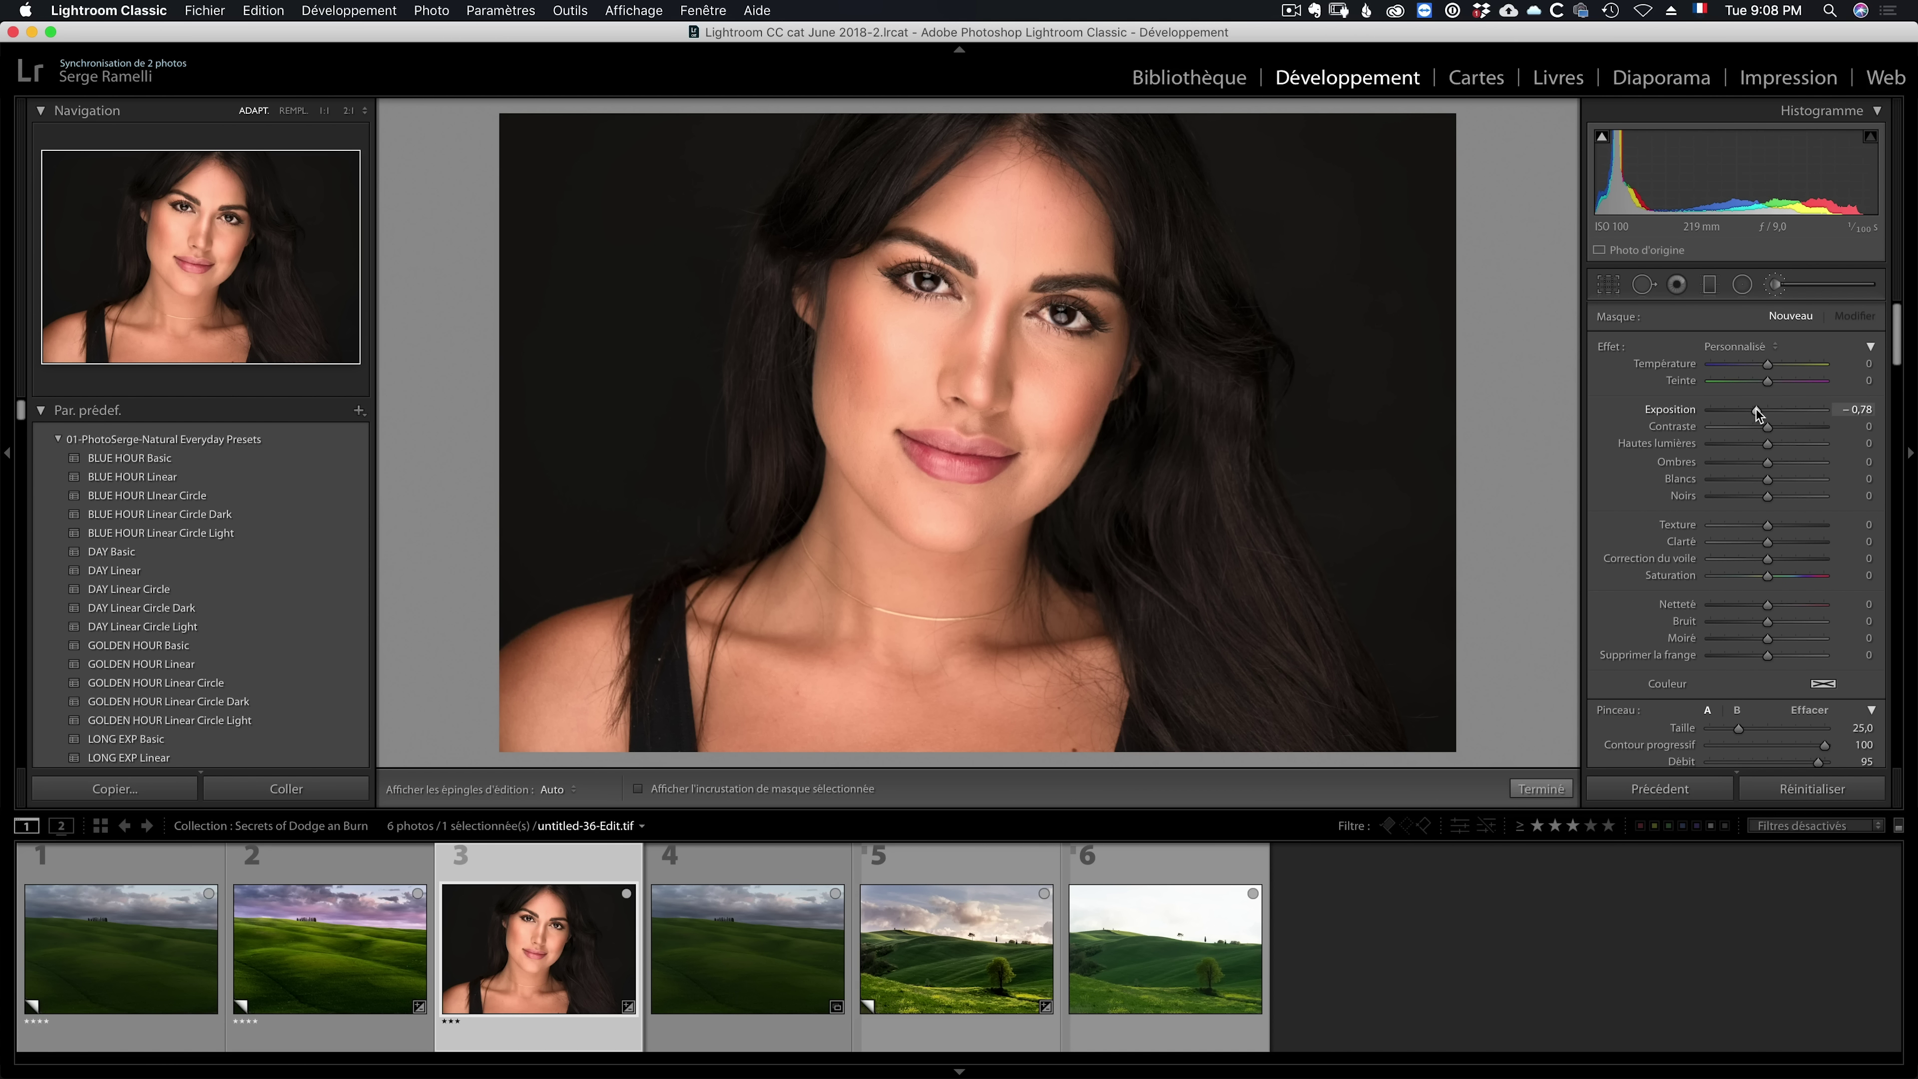
pyautogui.press('h')
pyautogui.moveTo(1021, 374)
pyautogui.mouseDown()
pyautogui.moveTo(874, 541)
pyautogui.moveTo(1012, 679)
pyautogui.moveTo(1078, 679)
pyautogui.mouseUp()
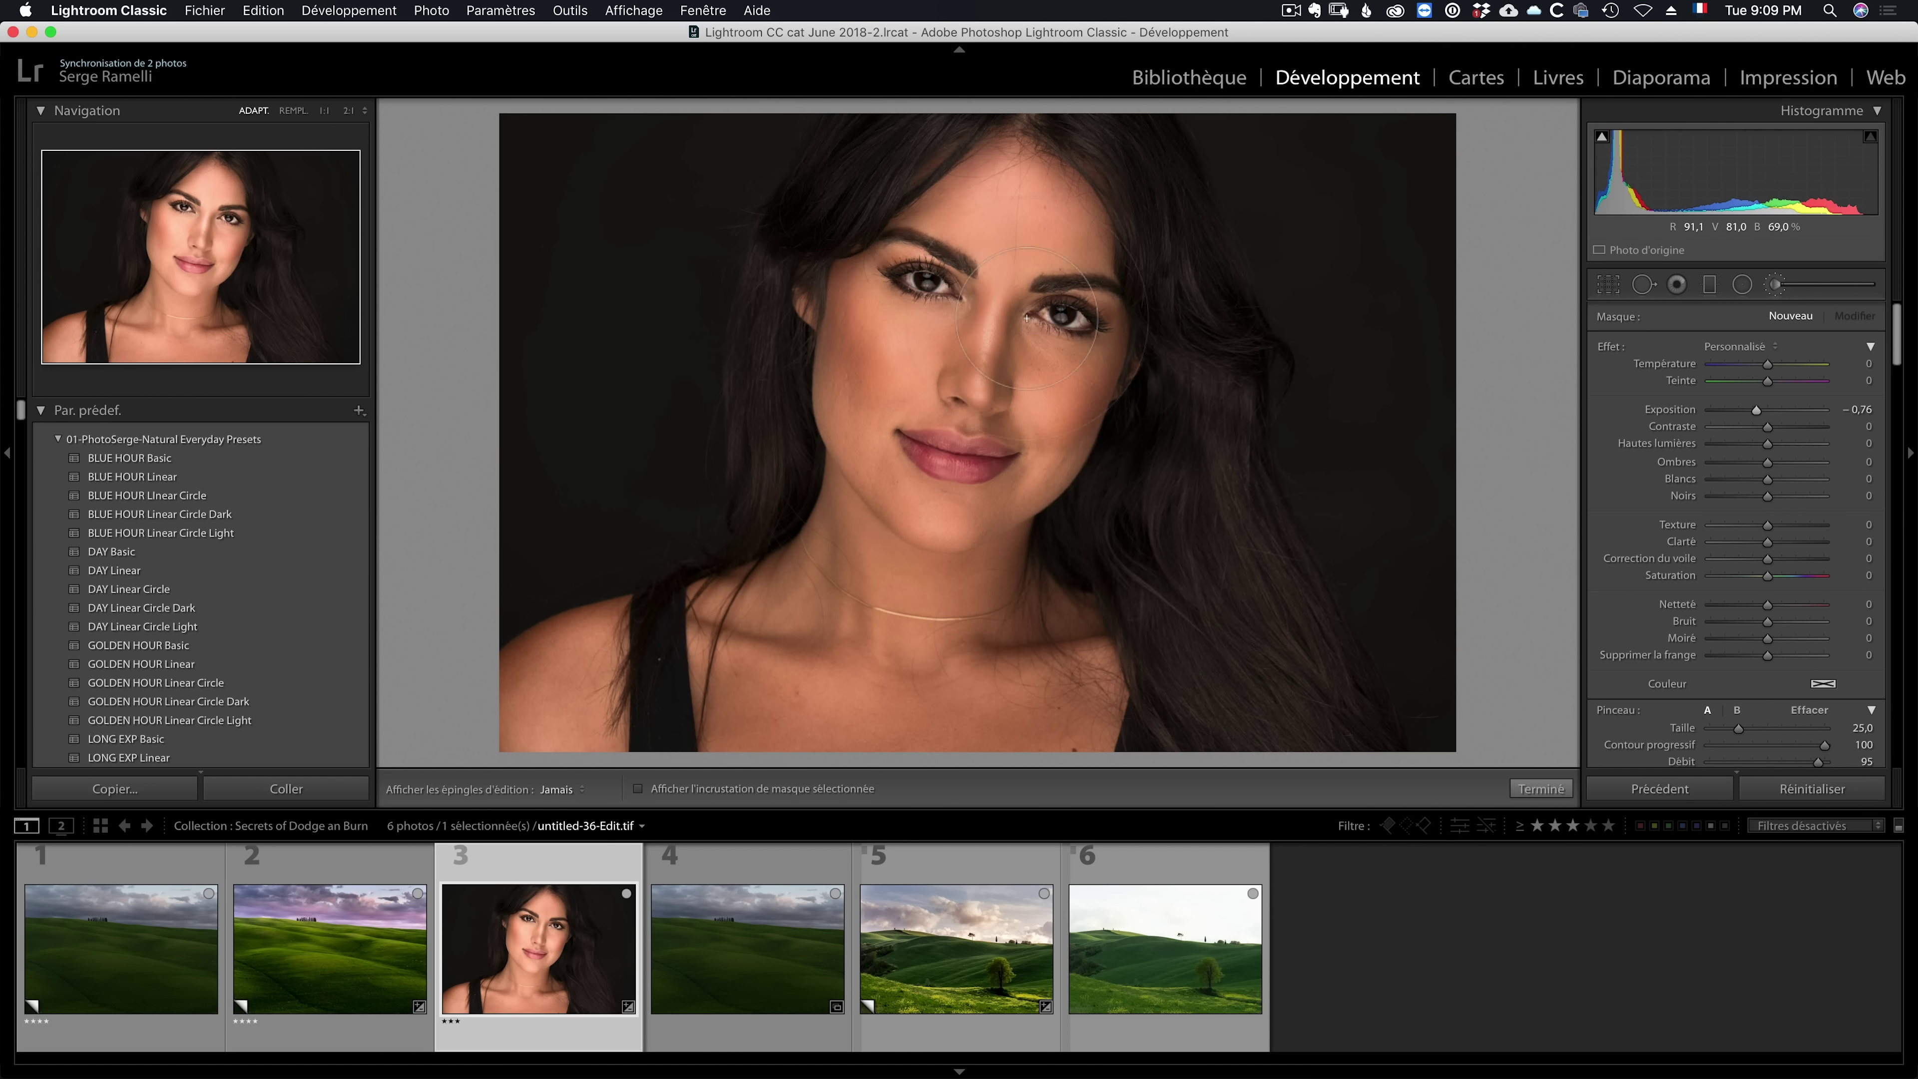
pyautogui.moveTo(1027, 318); pyautogui.dragTo(1087, 408)
pyautogui.moveTo(1776, 409); pyautogui.dragTo(1770, 414)
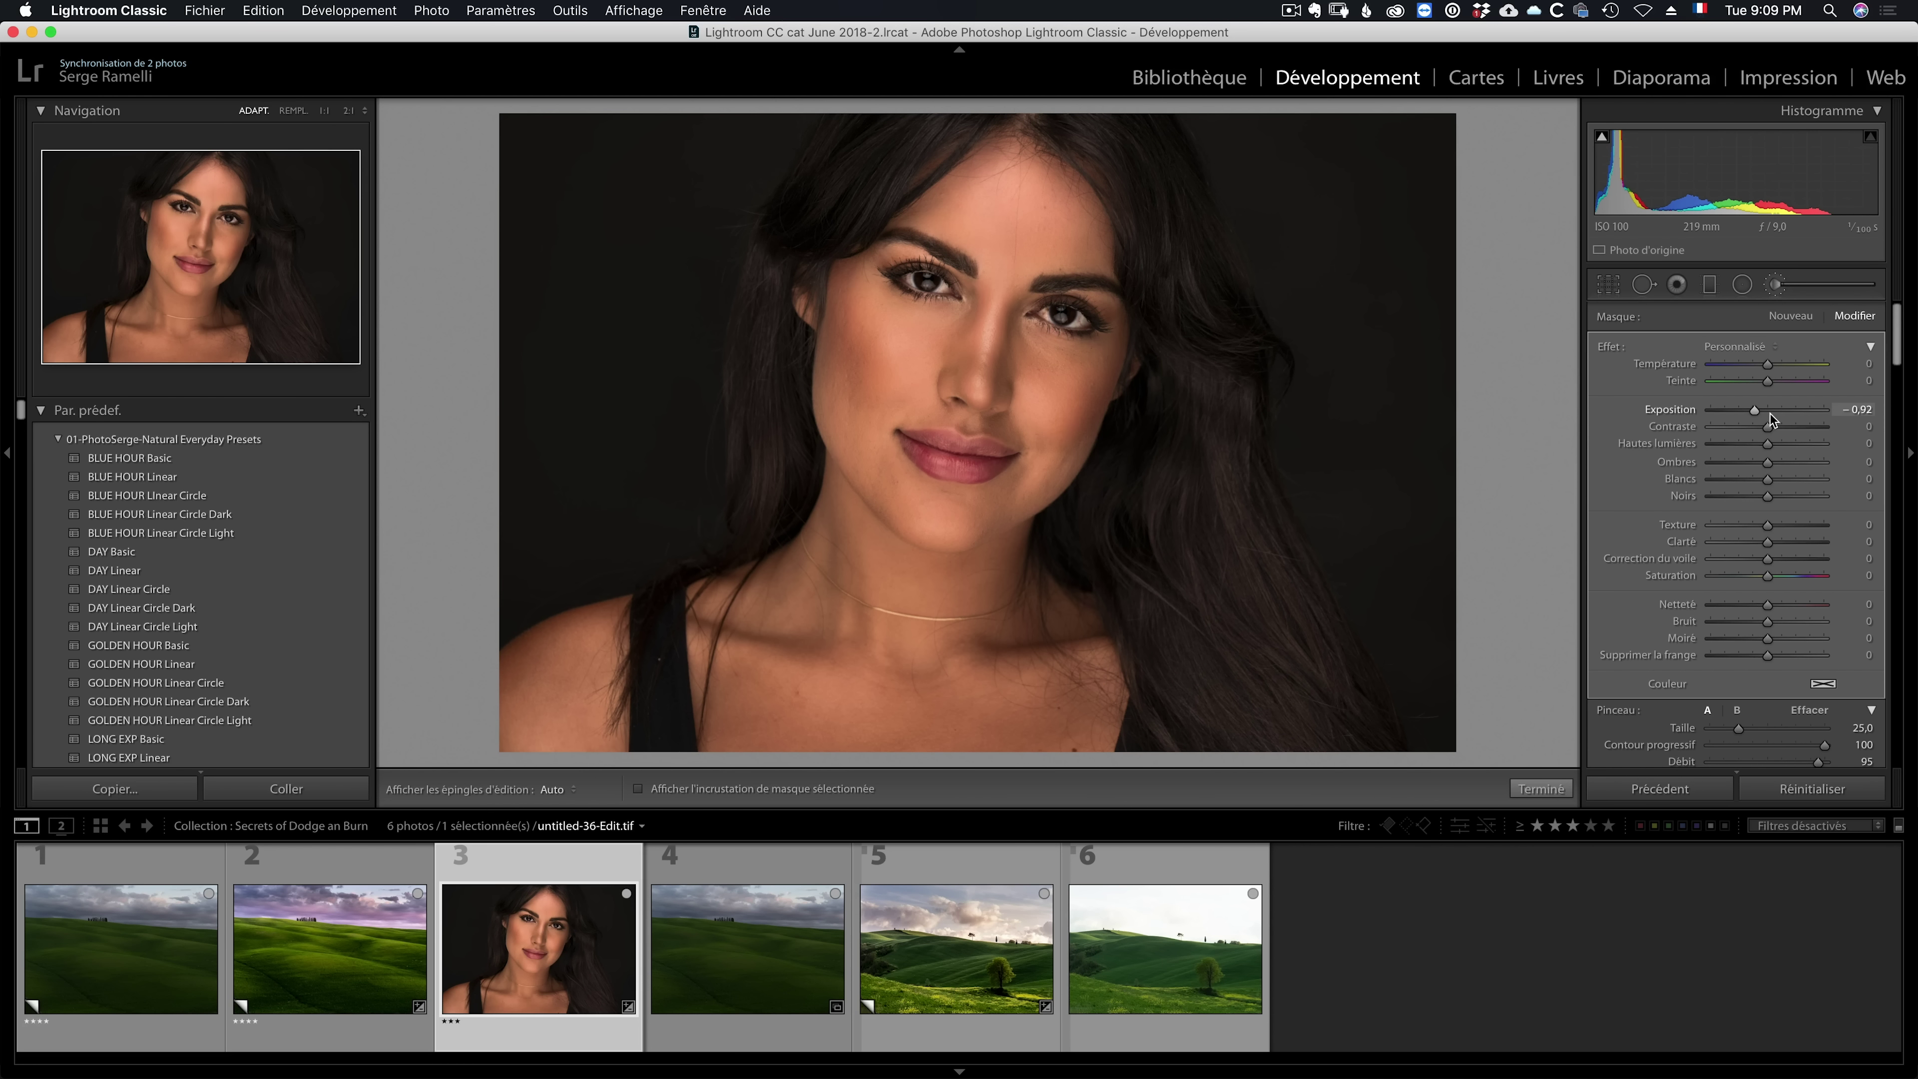
# Step: Restrict the darkening brush to luminance range 24/87 at -0.99 exposure
pyautogui.scroll(-5, 1736, 597)
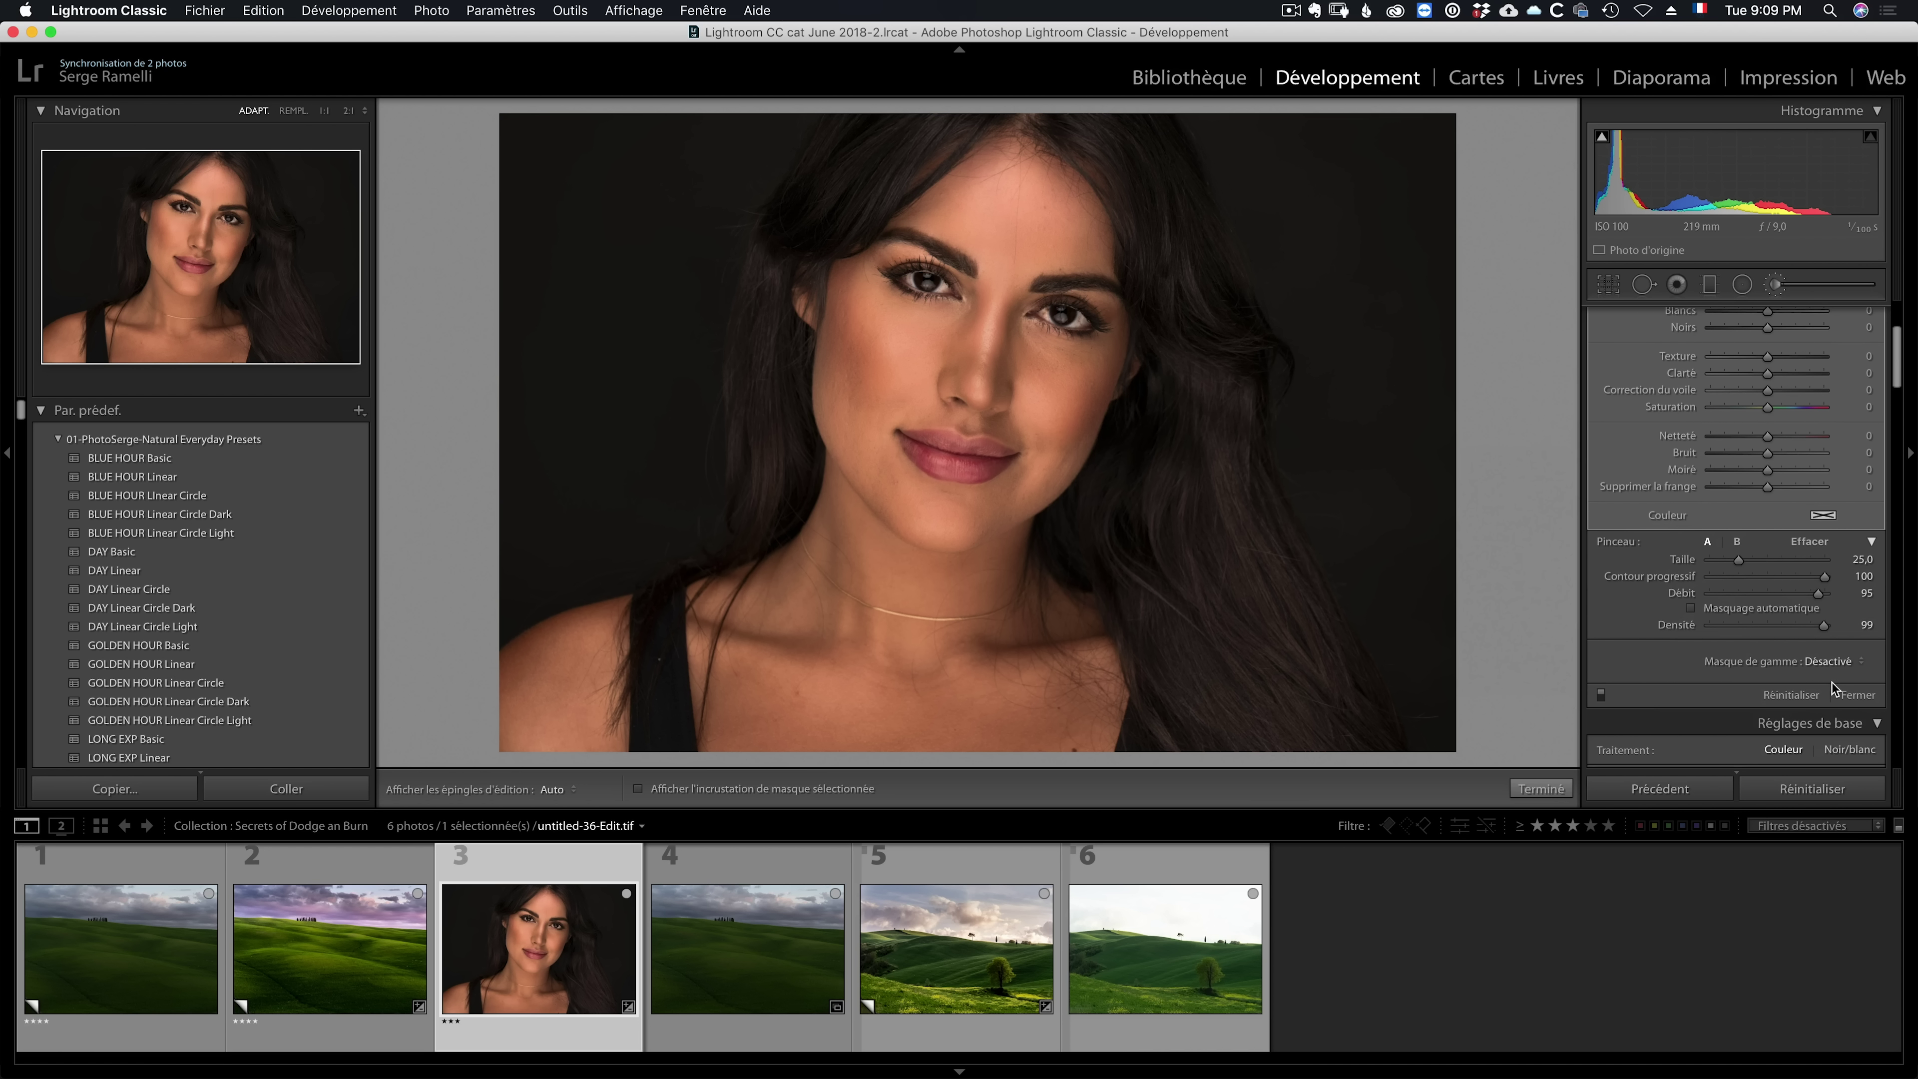
pyautogui.click(1831, 661)
pyautogui.click(1839, 693)
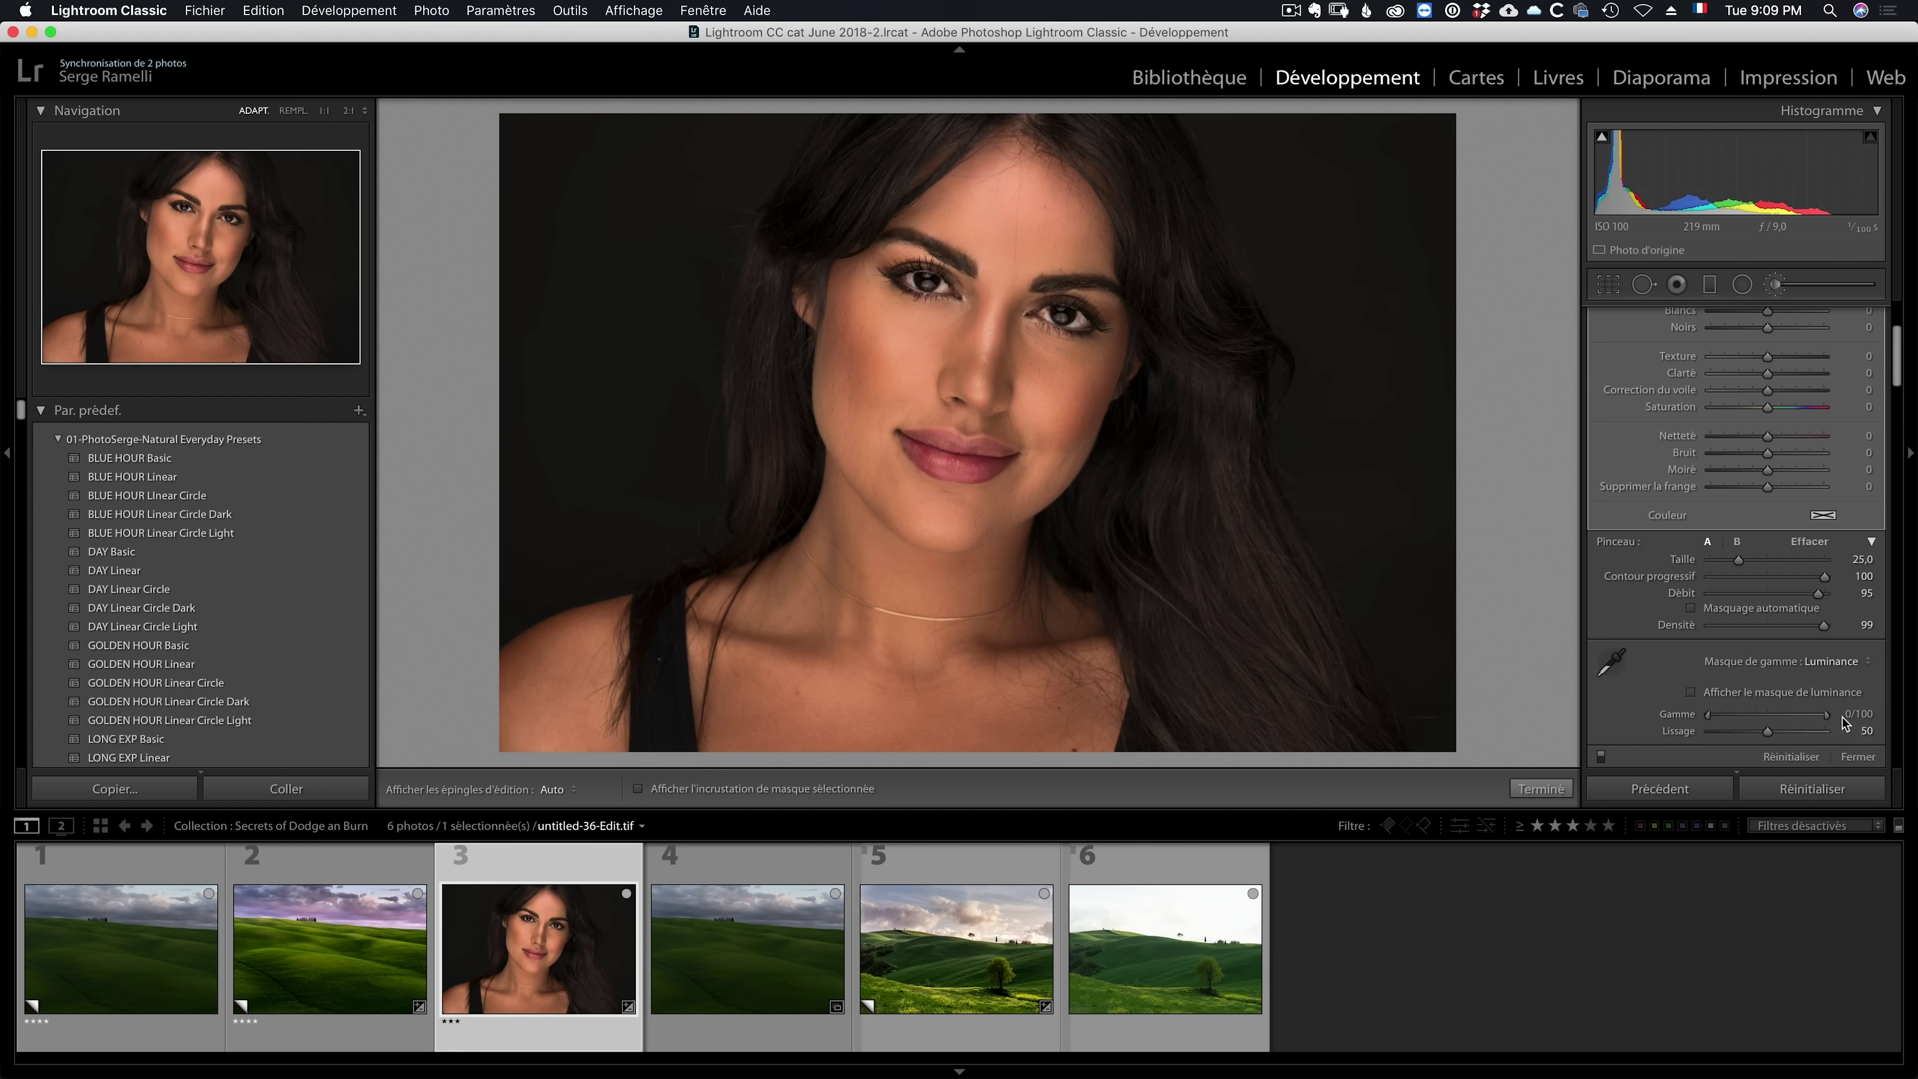
pyautogui.moveTo(1827, 713); pyautogui.dragTo(1748, 710)
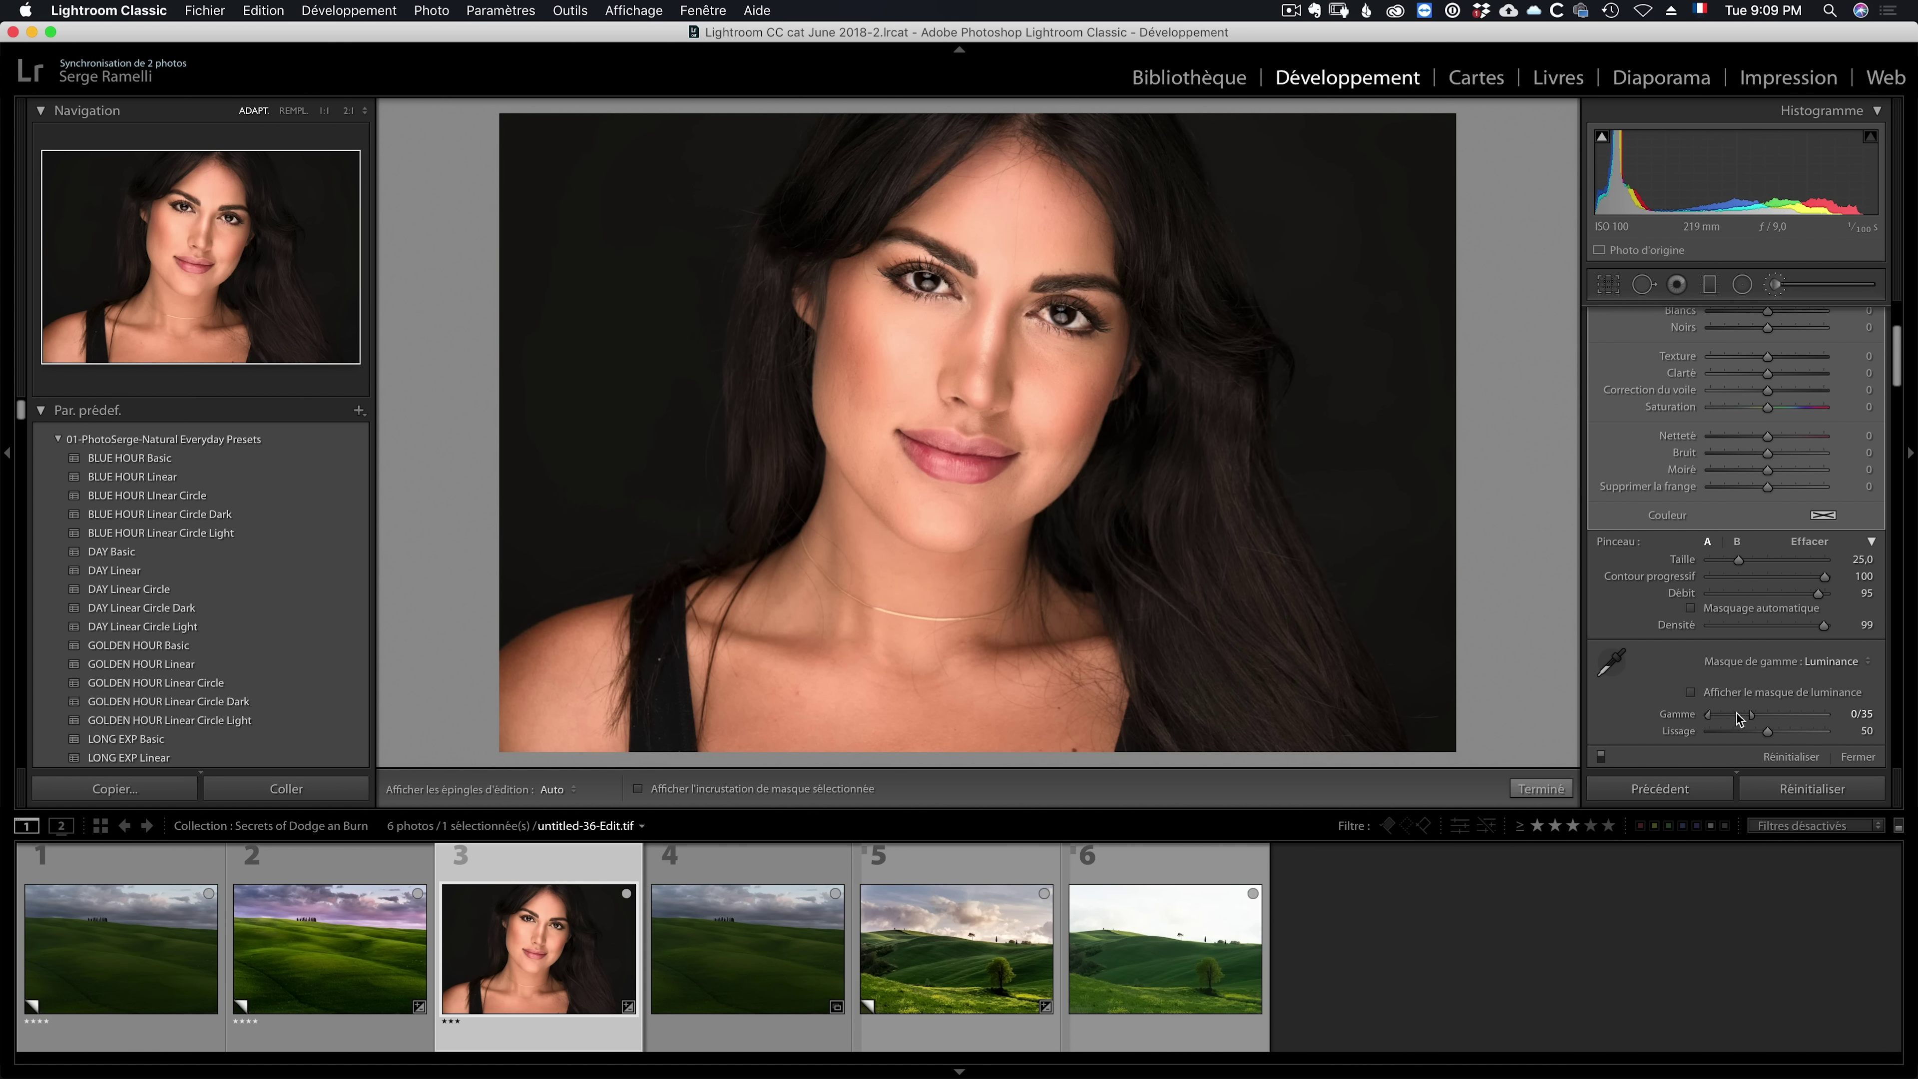
pyautogui.scroll(5, 1776, 437)
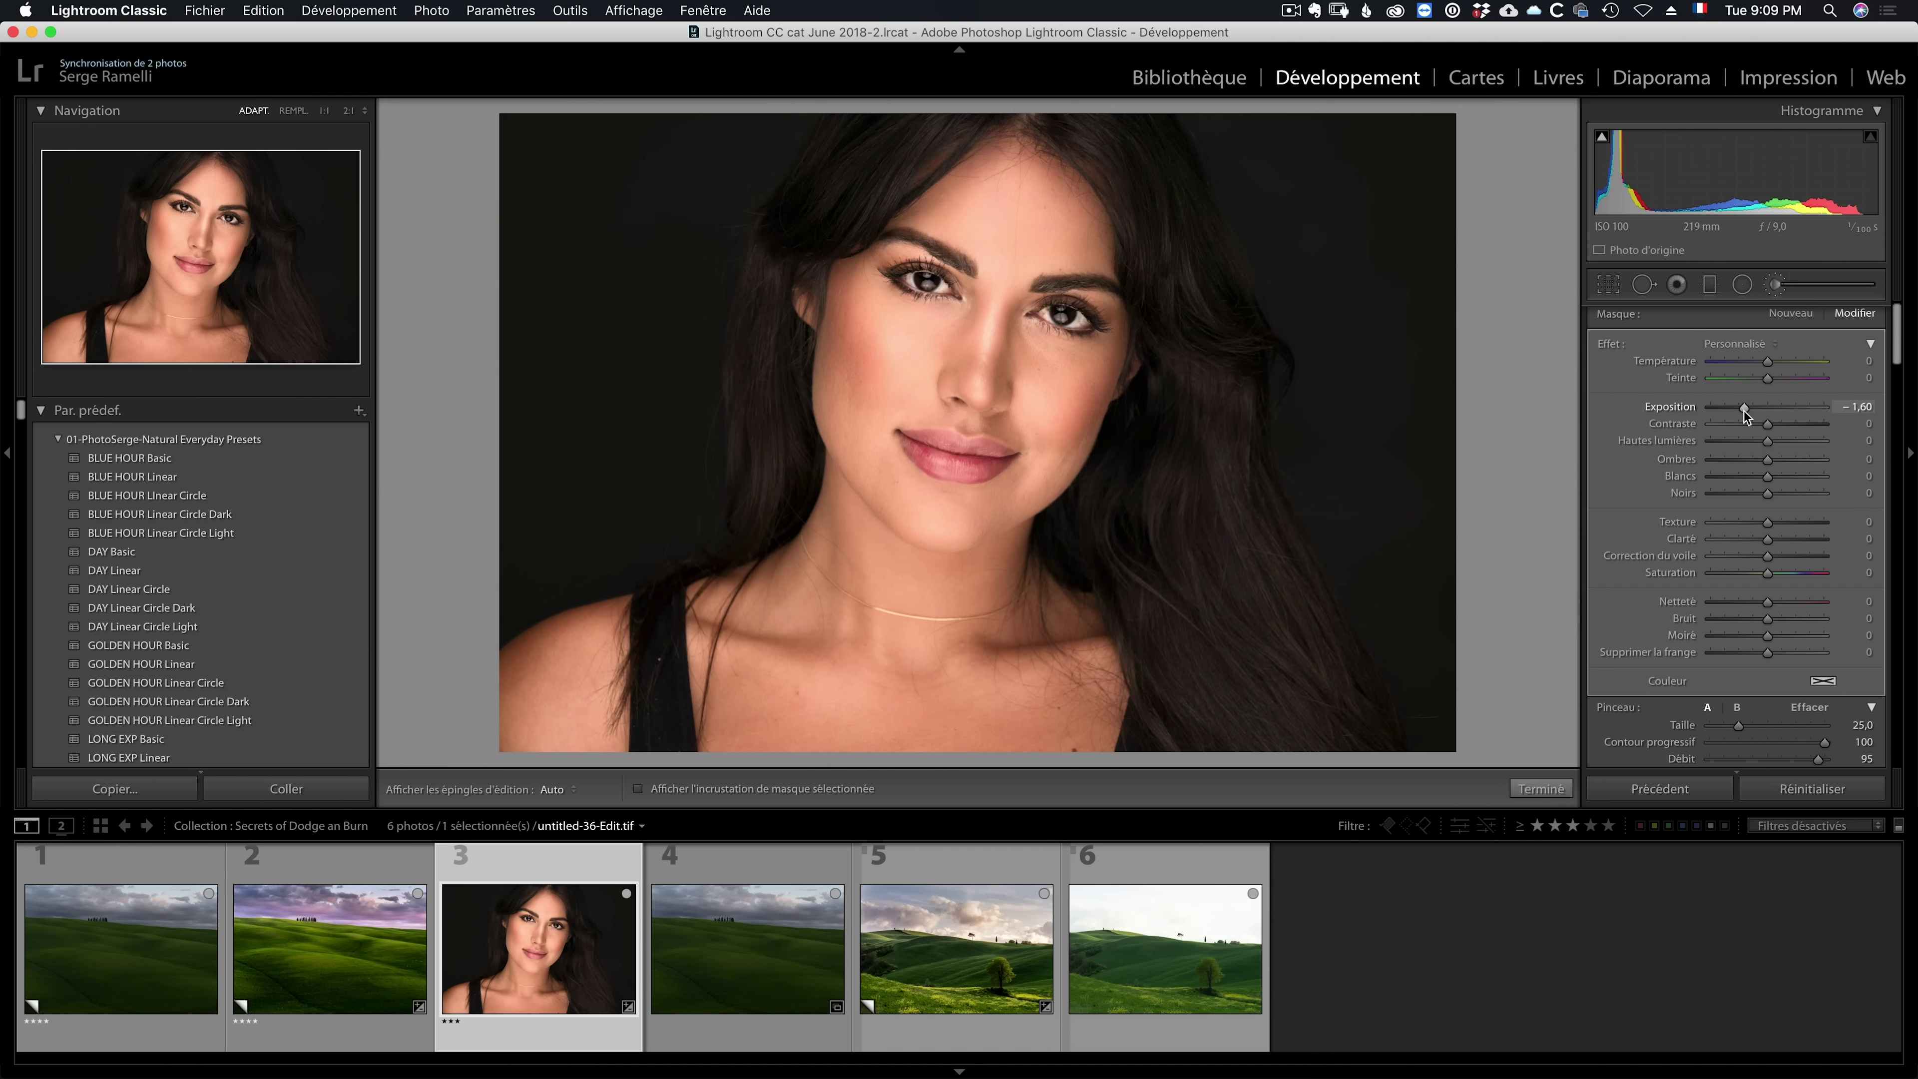
pyautogui.moveTo(1734, 410); pyautogui.dragTo(1753, 409)
pyautogui.scroll(-5, 1792, 578)
pyautogui.scroll(-1, 1760, 675)
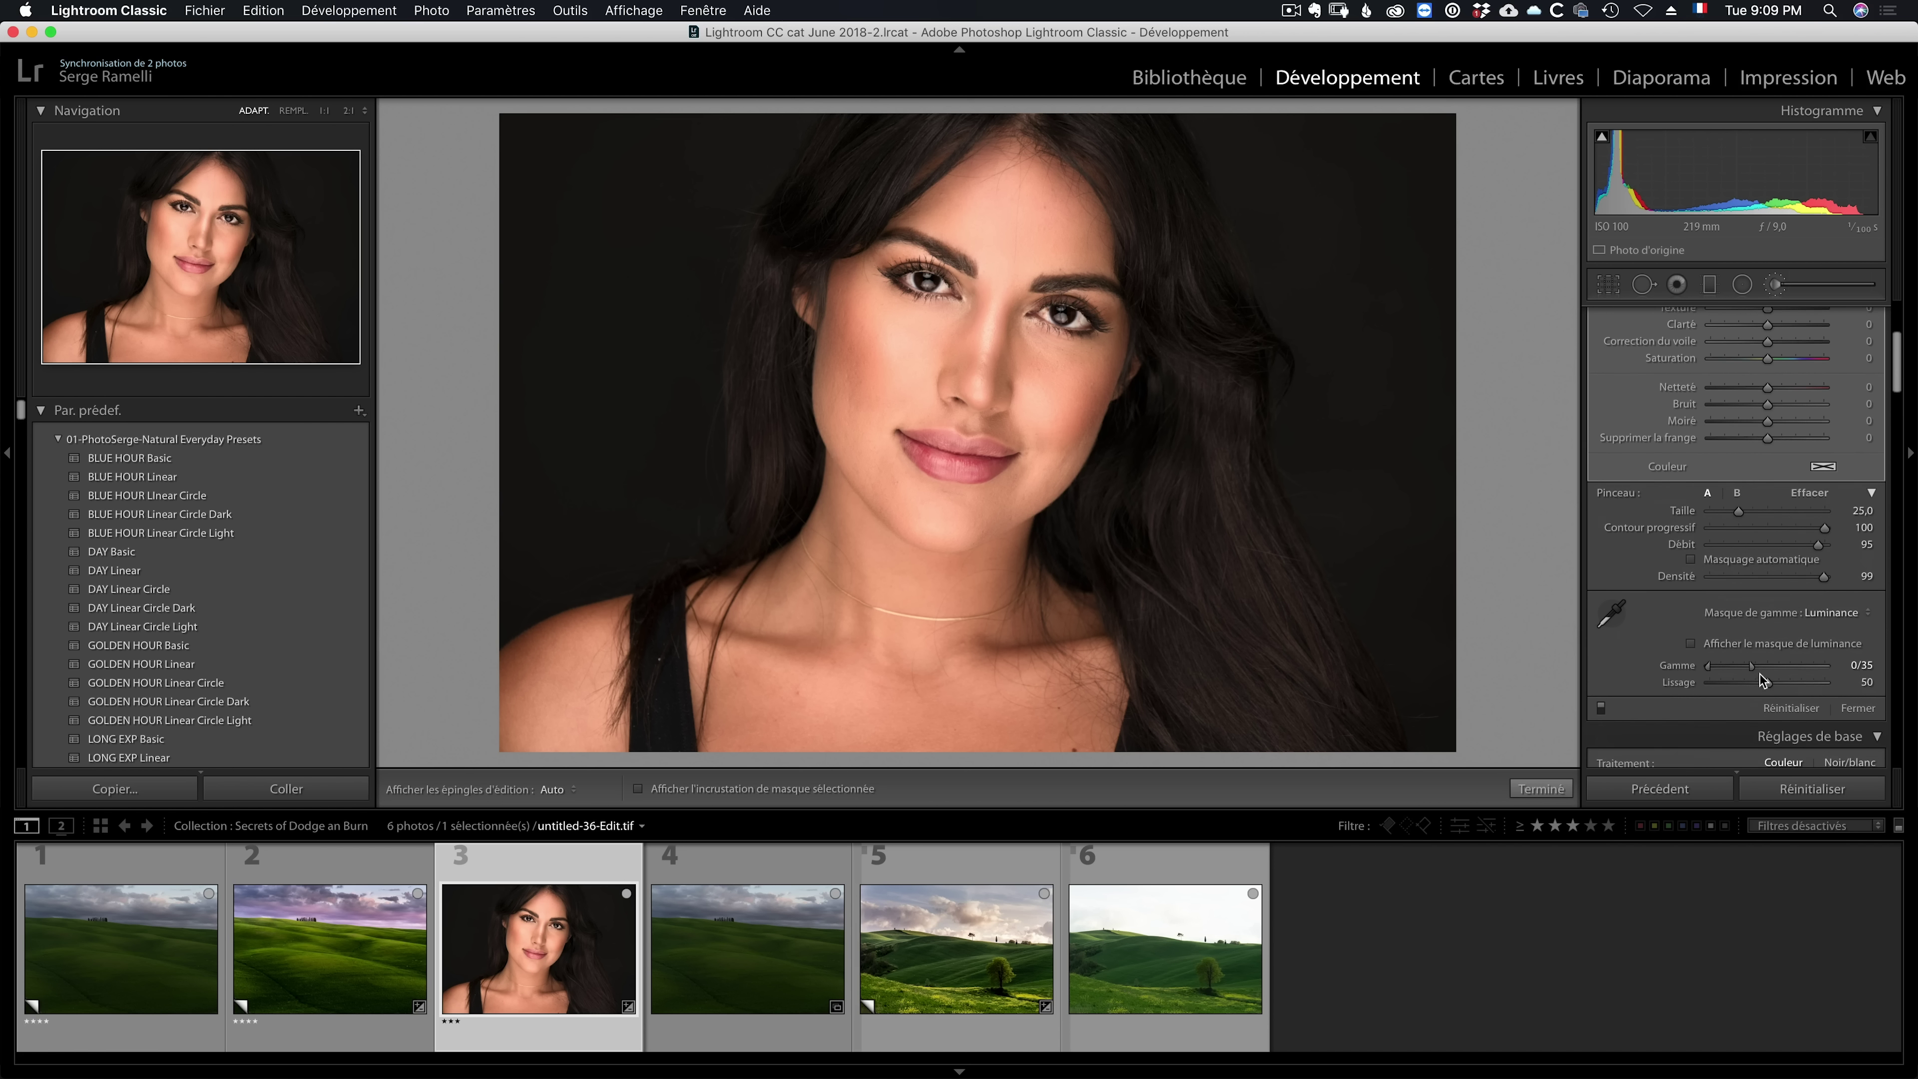
pyautogui.moveTo(1744, 666)
pyautogui.mouseDown()
pyautogui.moveTo(1857, 666)
pyautogui.moveTo(1809, 665)
pyautogui.mouseUp()
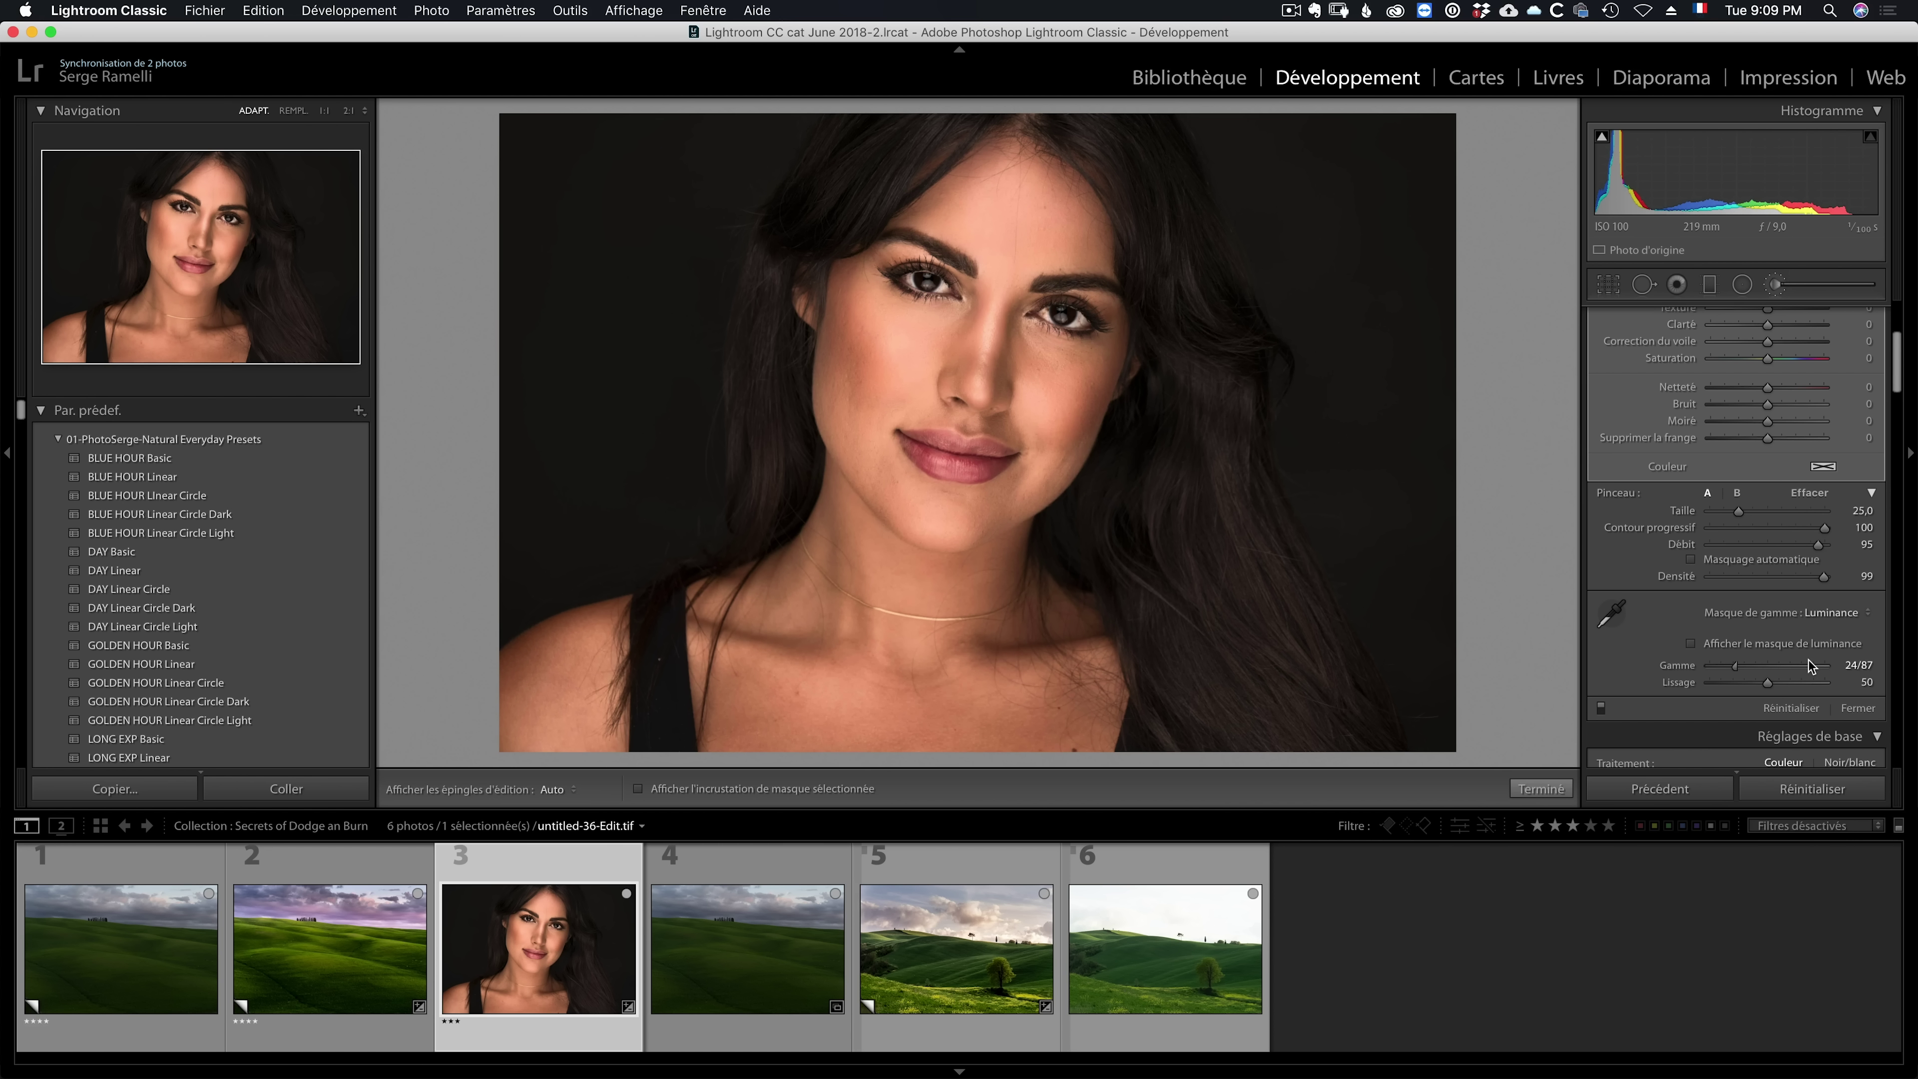
# Step: Create a virtual copy of the portrait and reset it to the original for comparison
pyautogui.rightClick(564, 872)
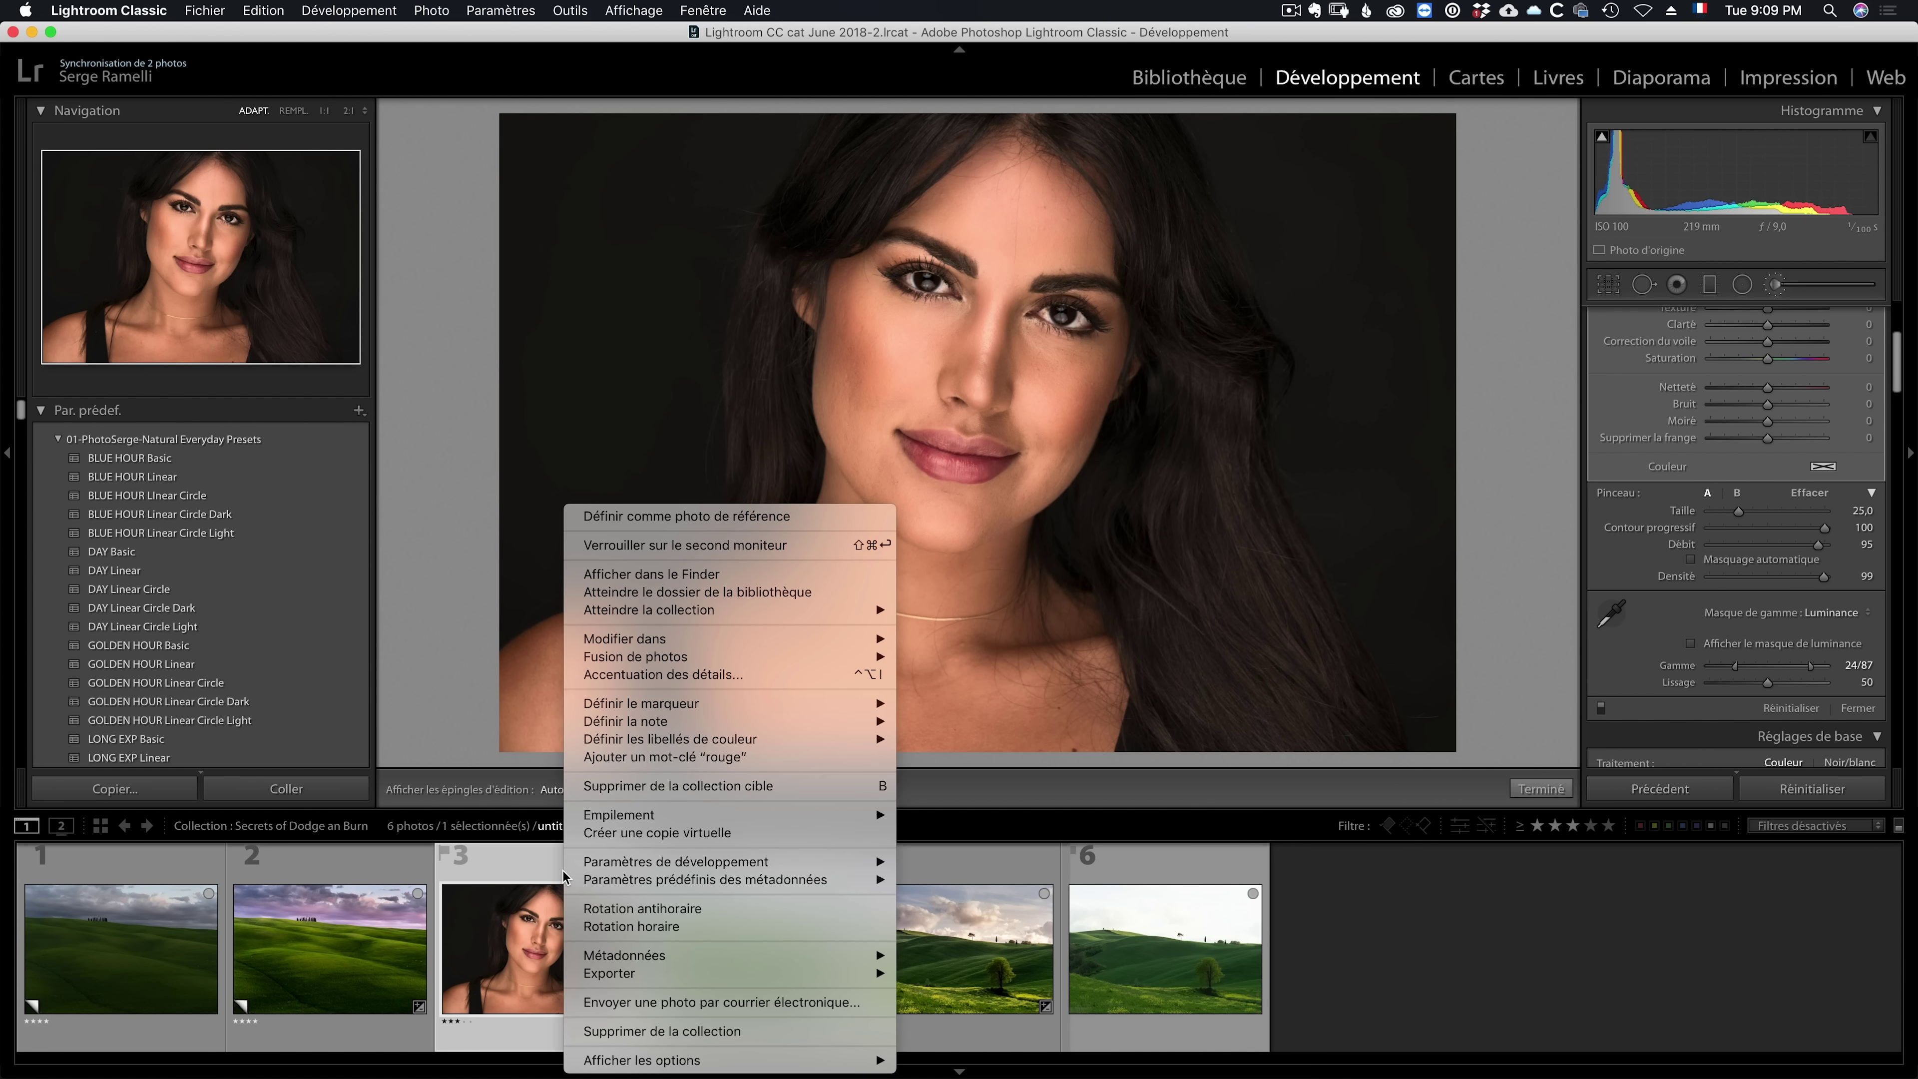
pyautogui.click(723, 832)
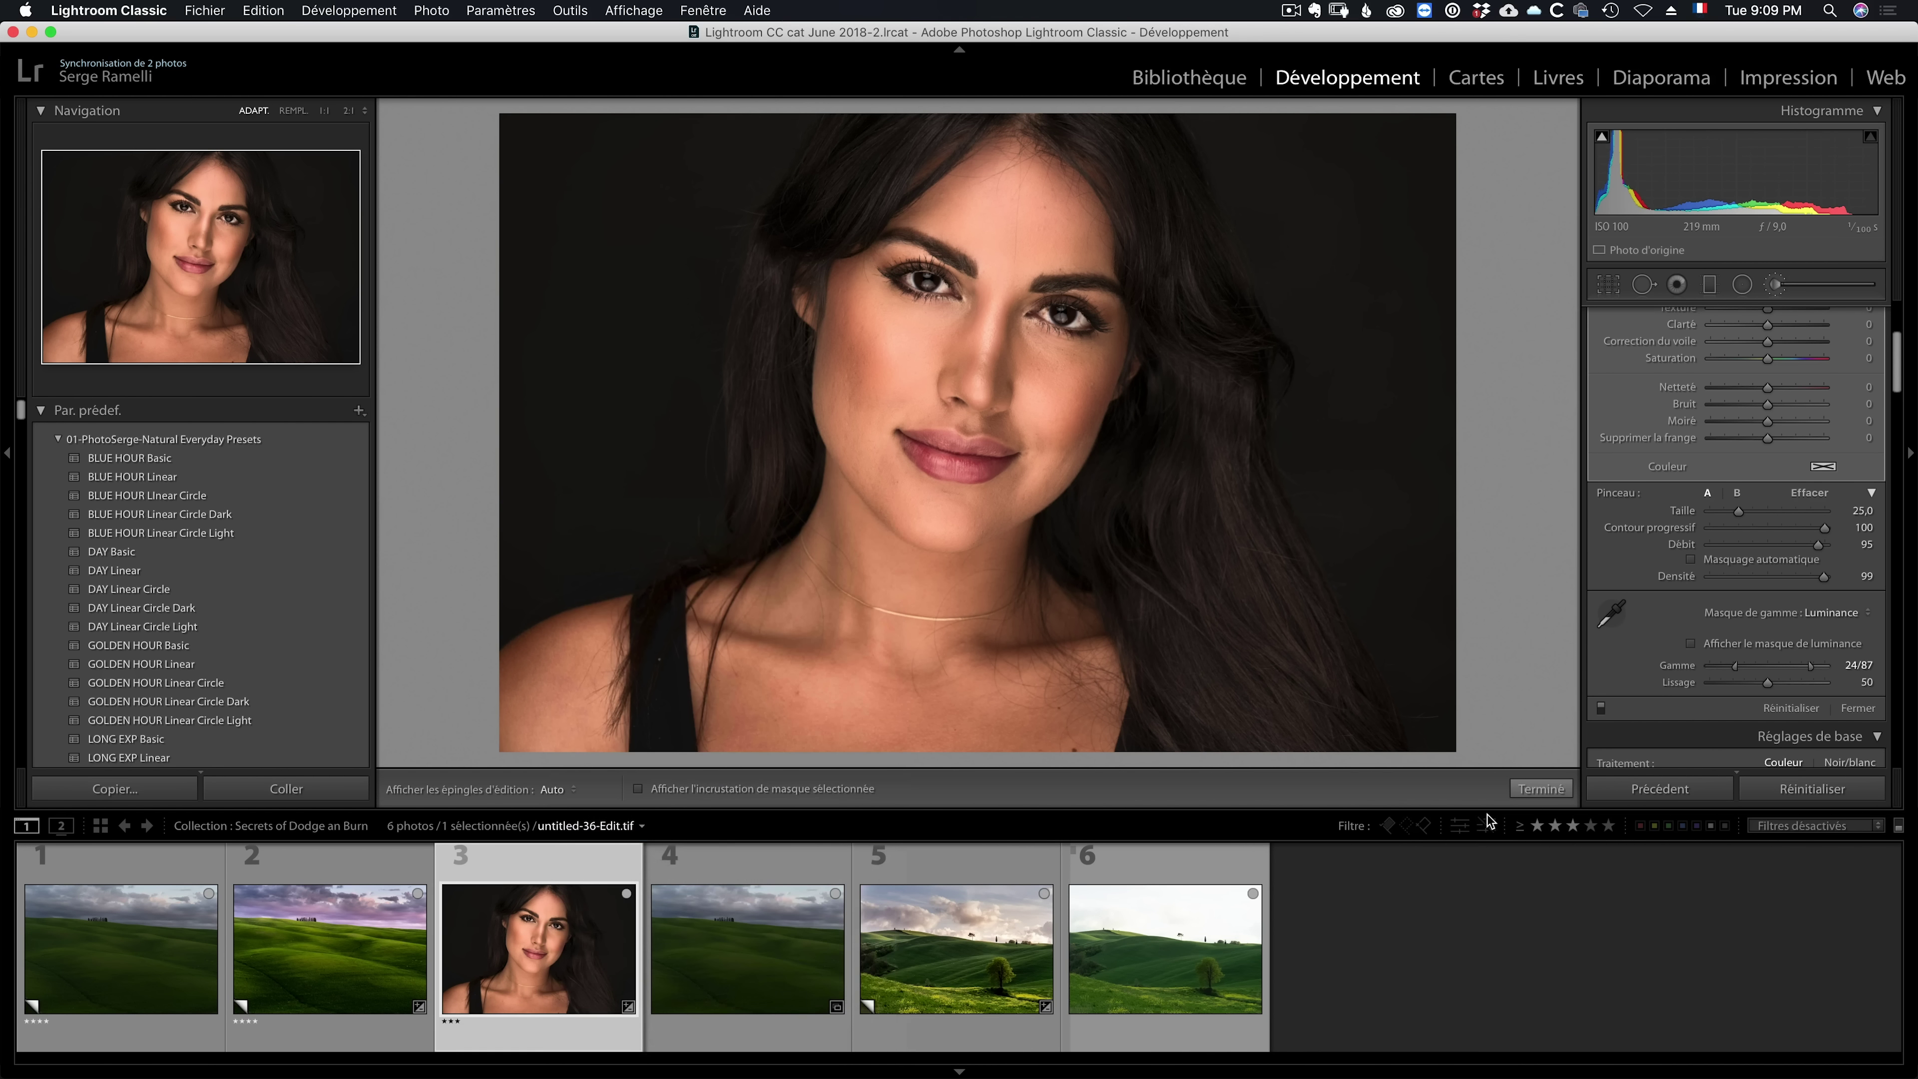
pyautogui.click(1812, 789)
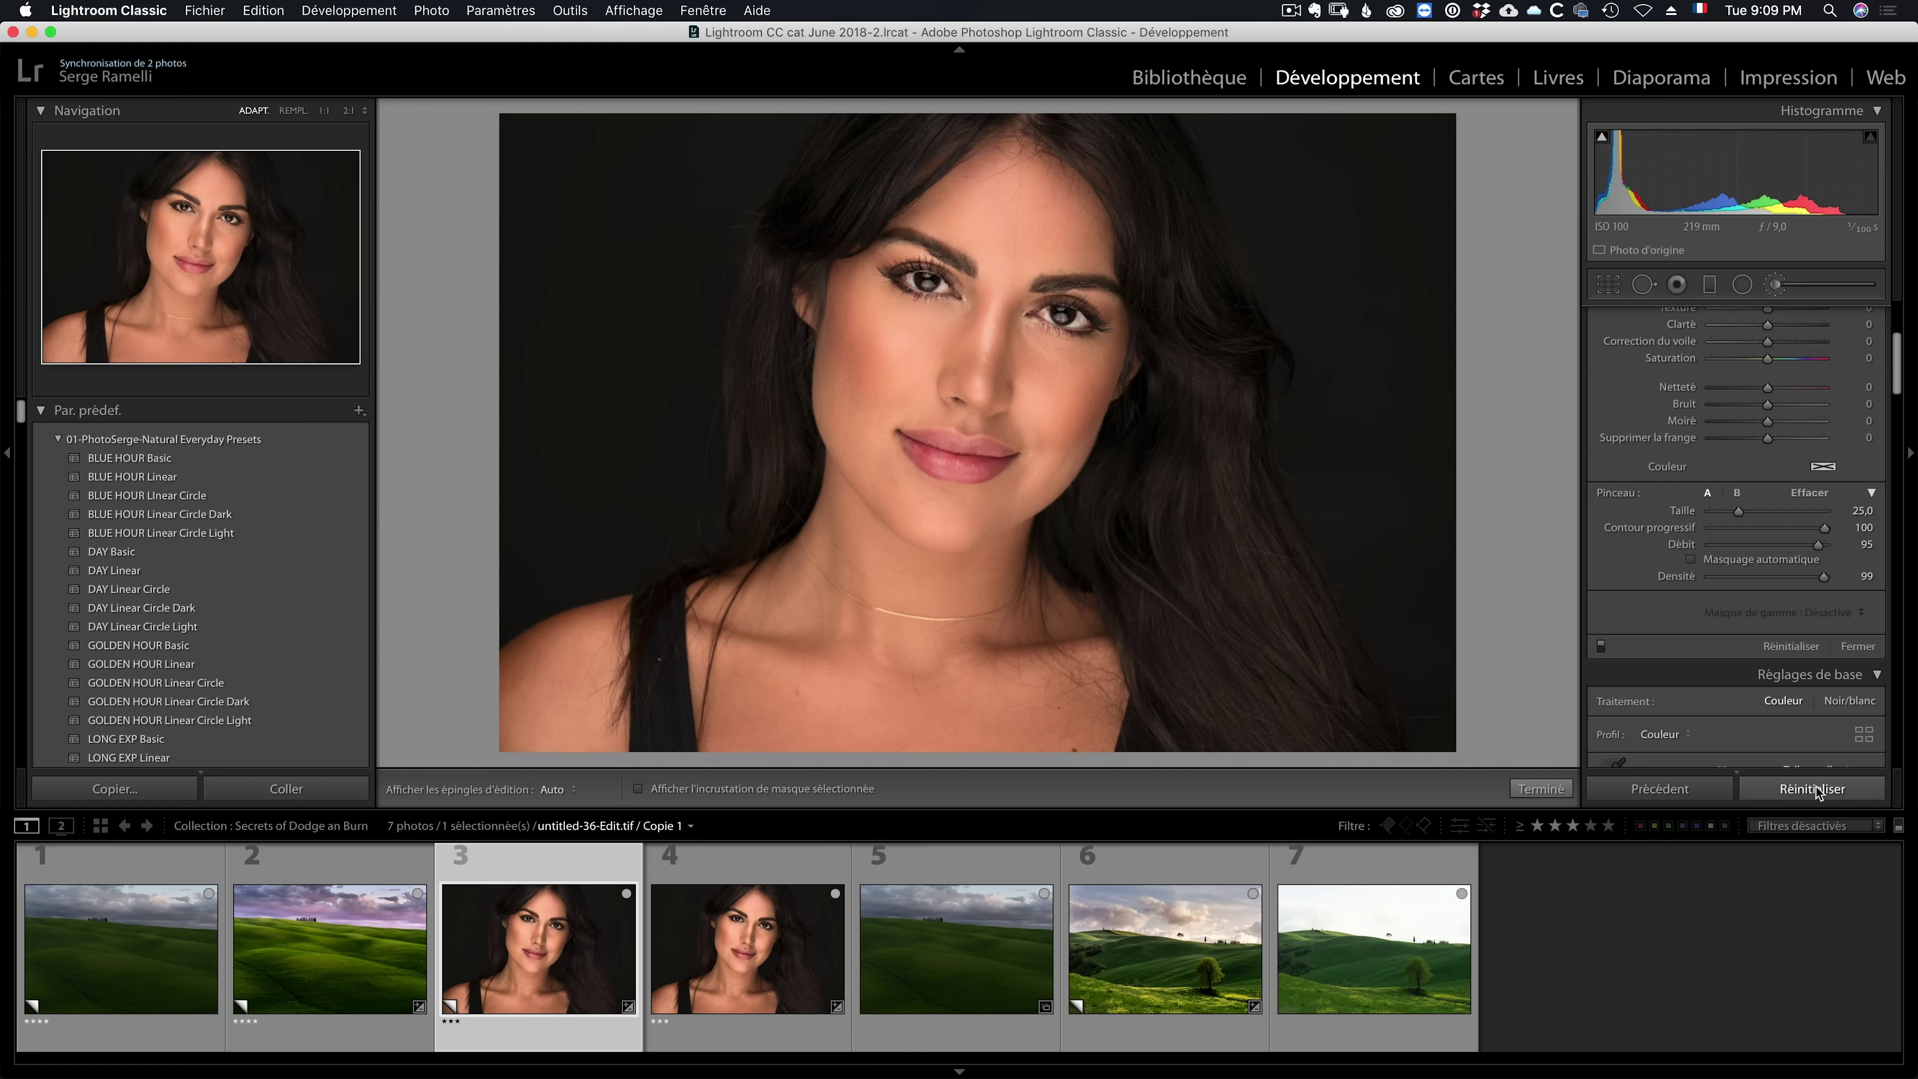
# Step: On the edited portrait, ease the brush darkening exposure toward -0.60
pyautogui.click(773, 869)
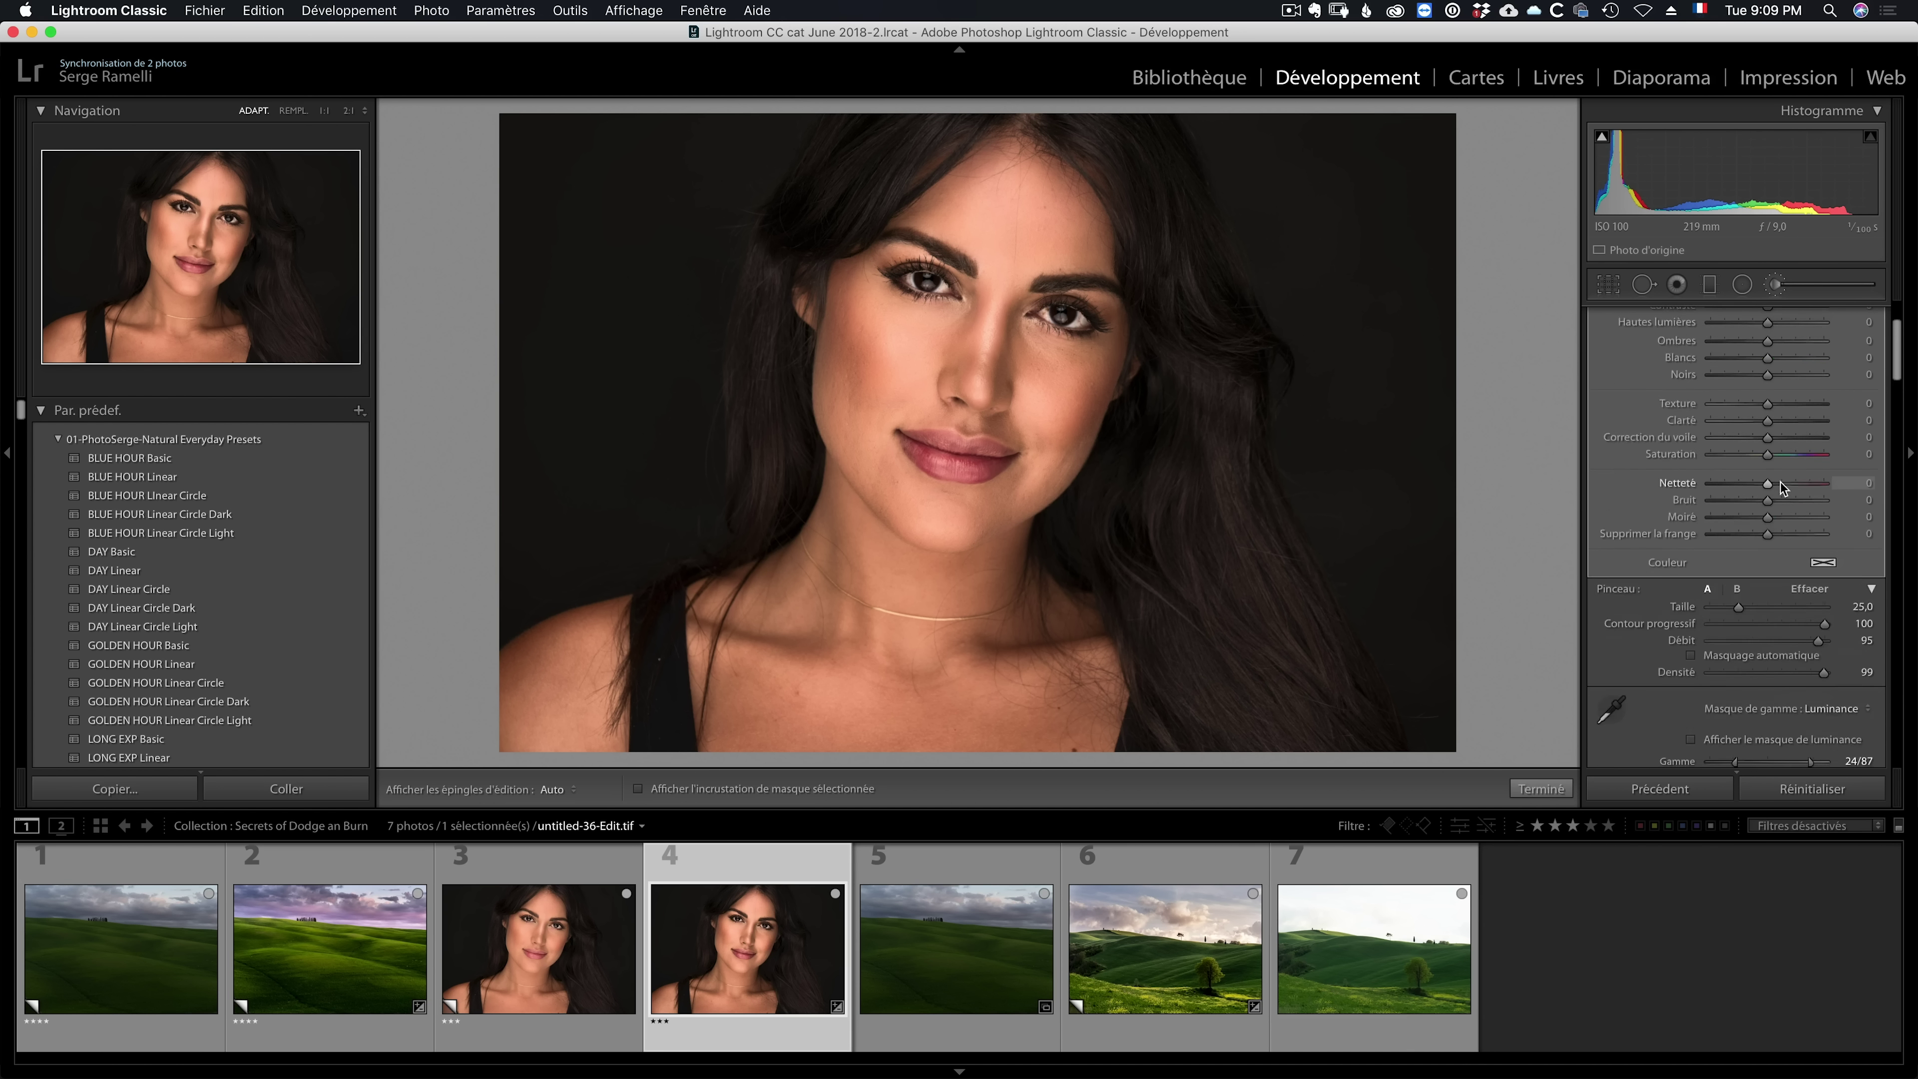
pyautogui.scroll(5, 1853, 442)
pyautogui.moveTo(1753, 409); pyautogui.dragTo(1759, 411)
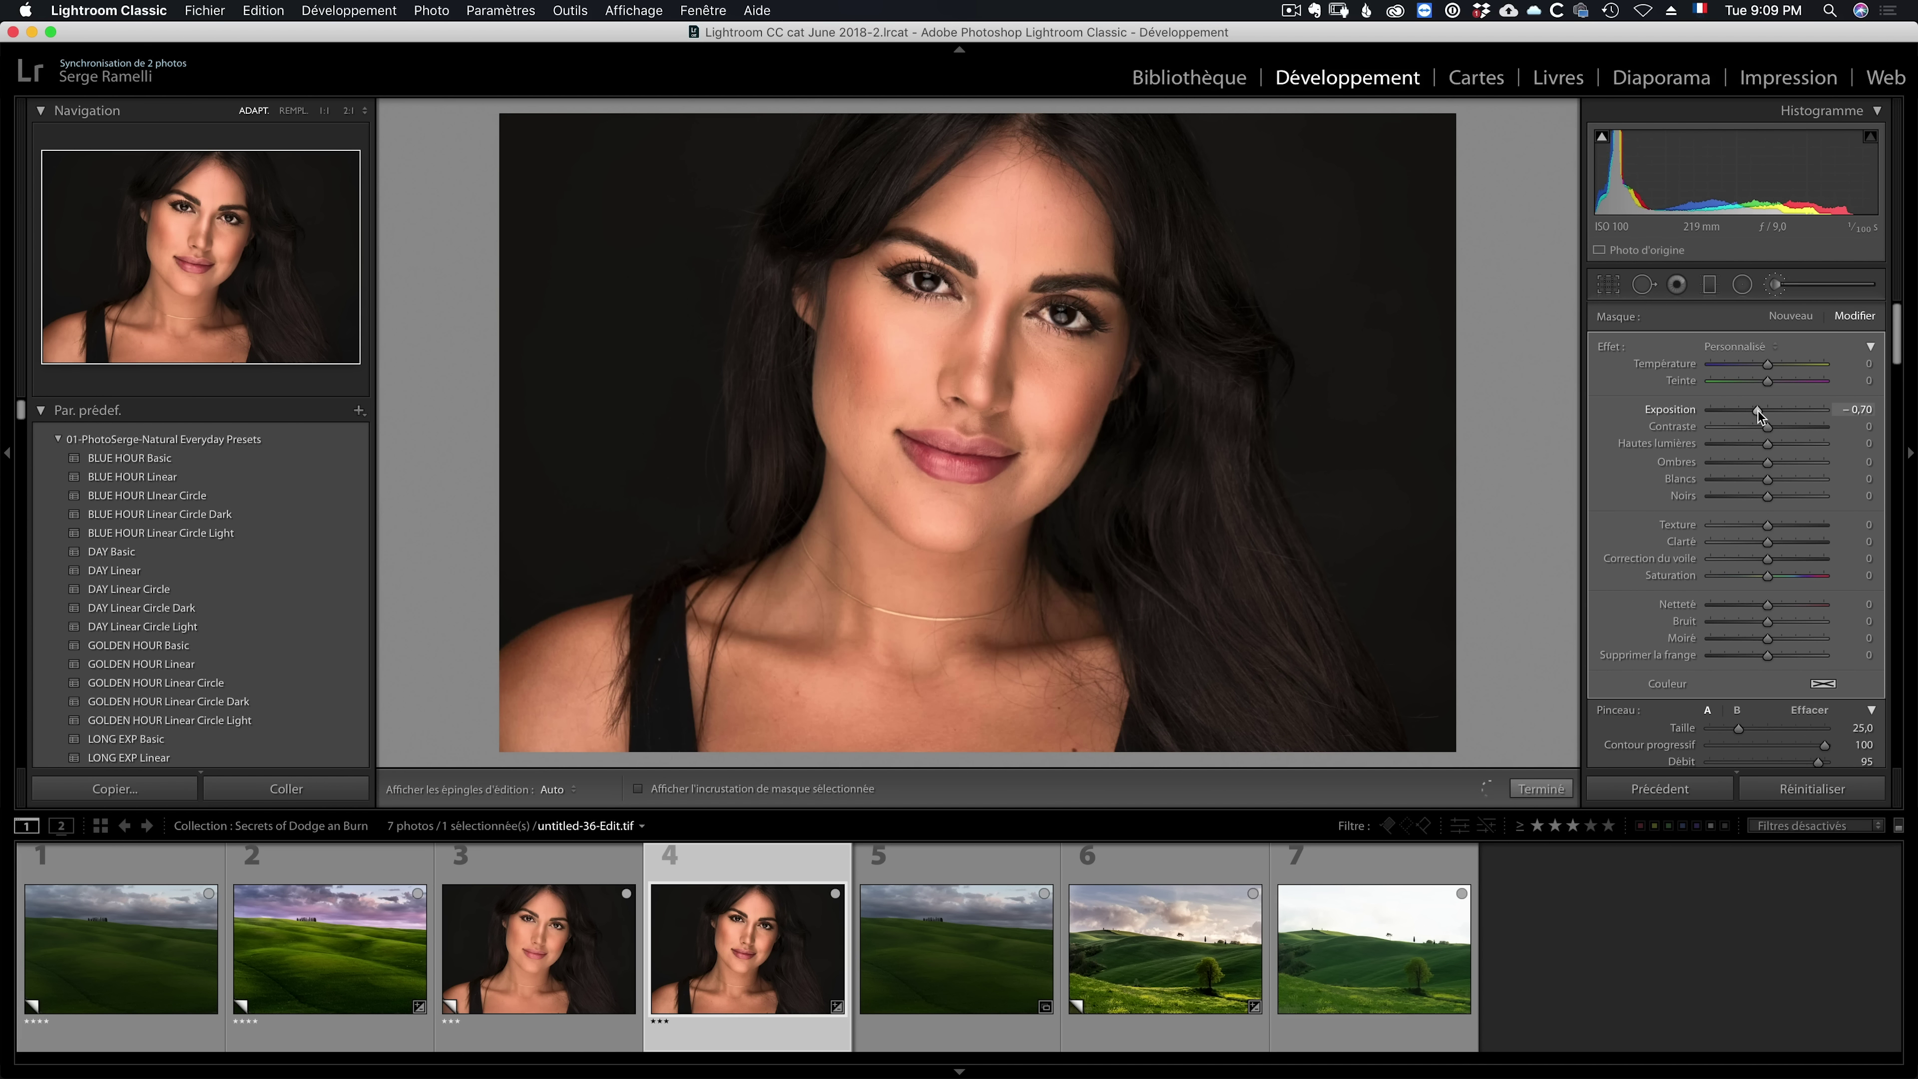